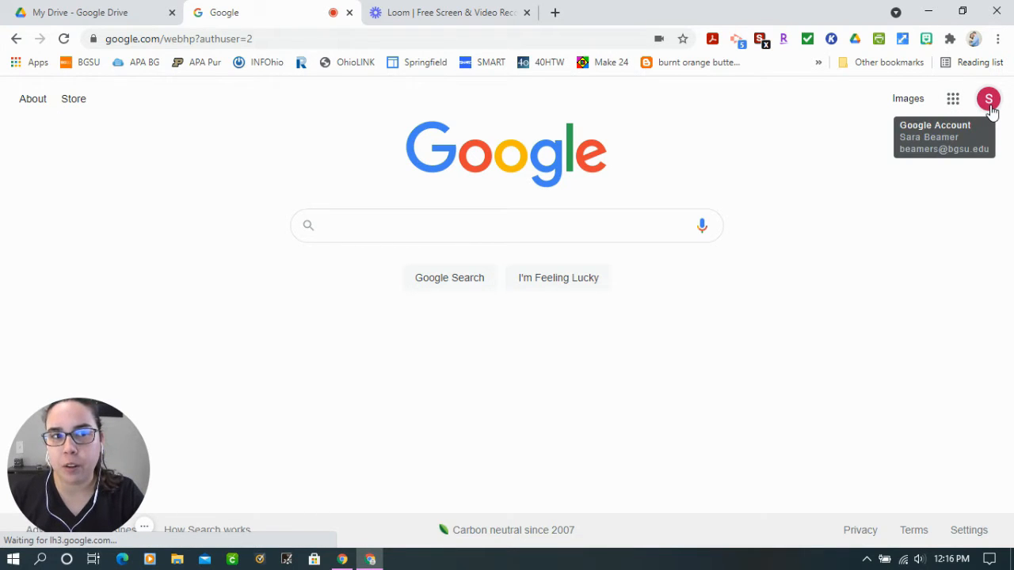
Open Google Drive from the Google home page and create a blank Google Form, declining the introductory tour
{"action": "left_click", "coordinate": [955, 108]}
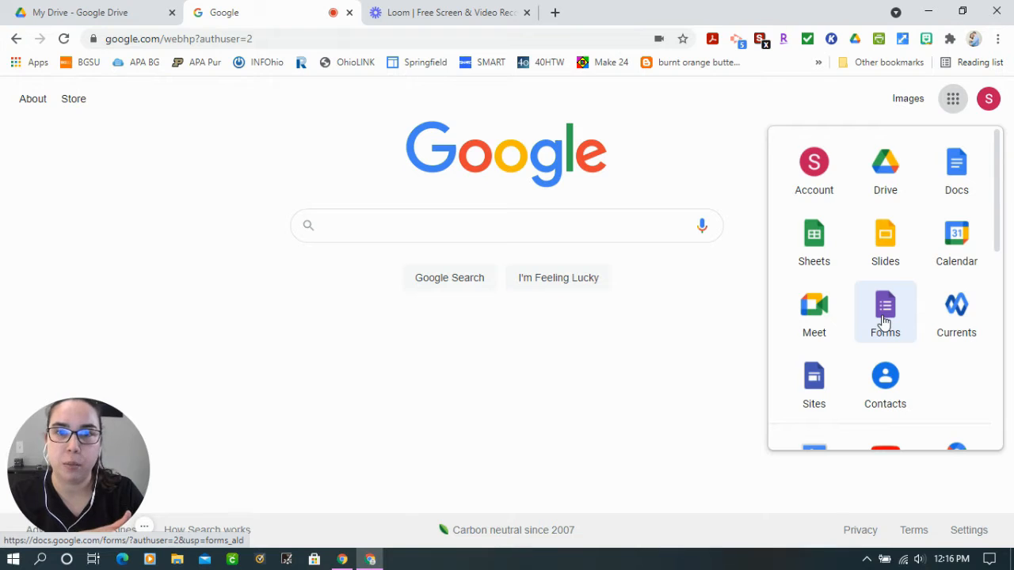
{"action": "left_click", "coordinate": [887, 175]}
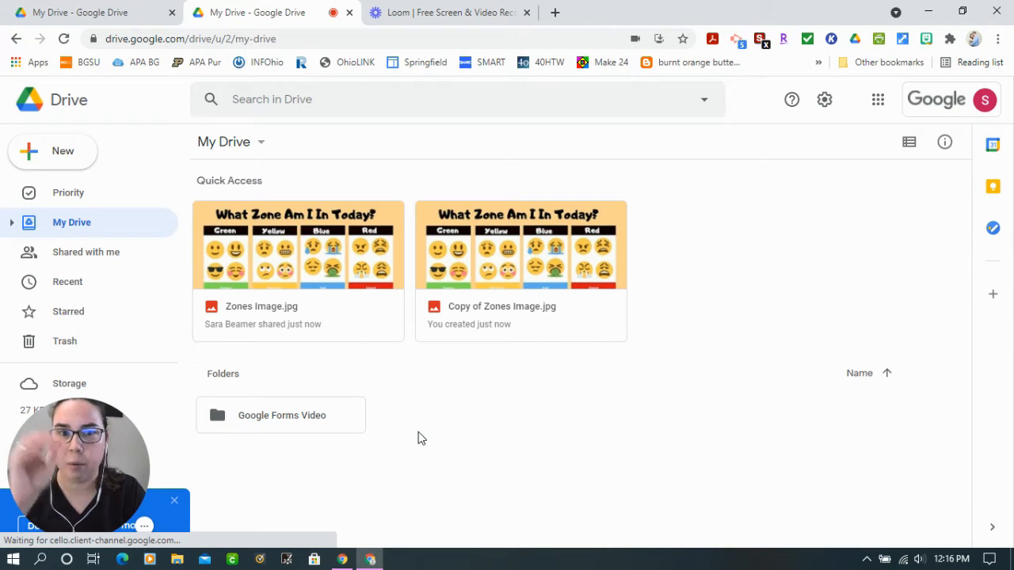
{"action": "left_click", "coordinate": [29, 156]}
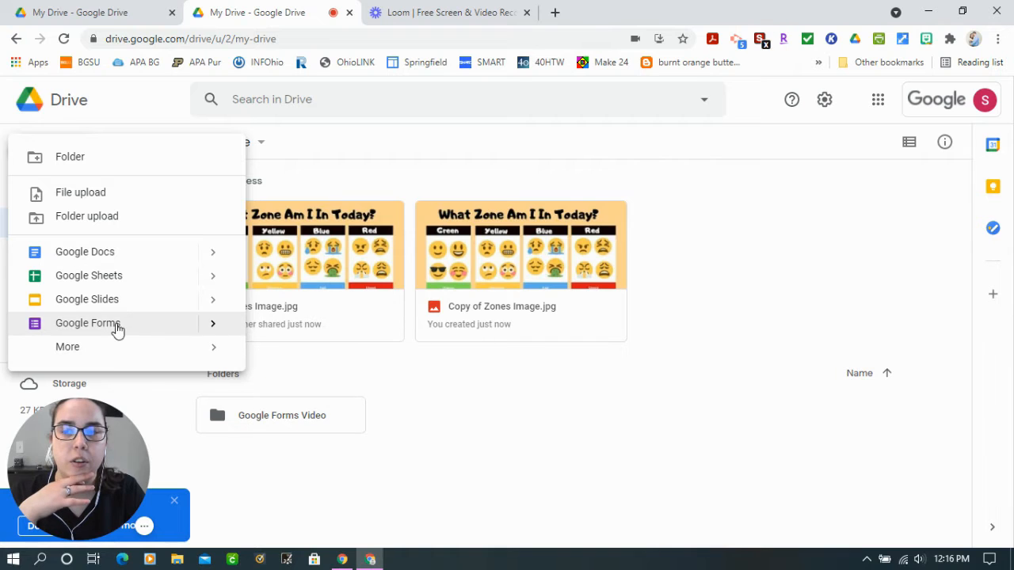
{"action": "mouse_move", "coordinate": [98, 352]}
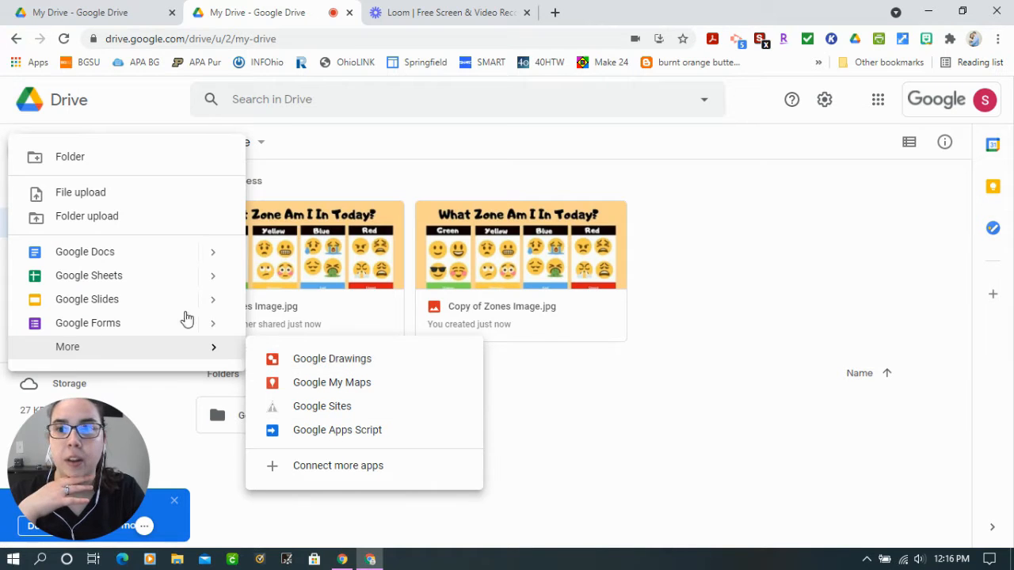
{"action": "mouse_move", "coordinate": [212, 327]}
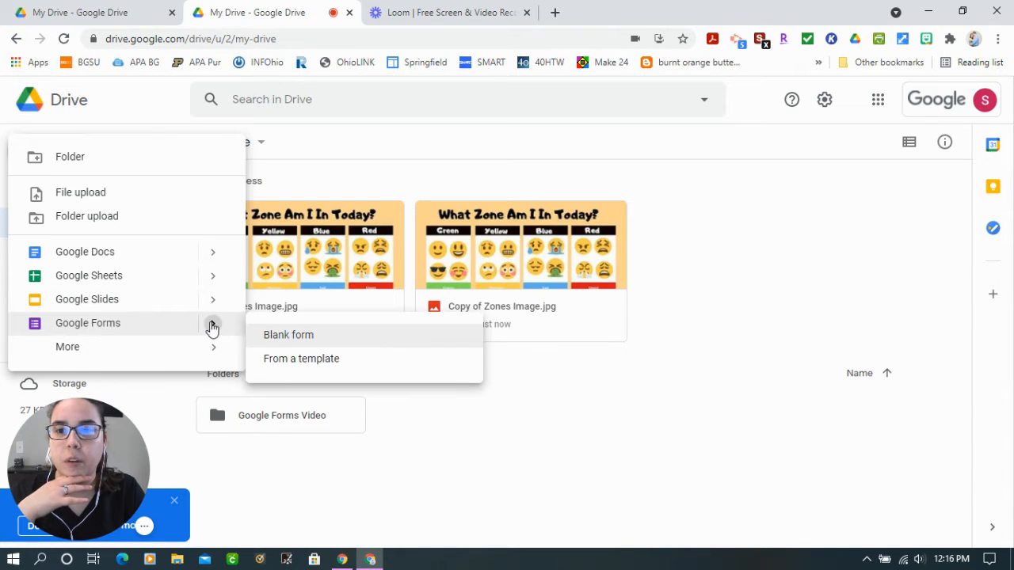
{"action": "left_click", "coordinate": [292, 347]}
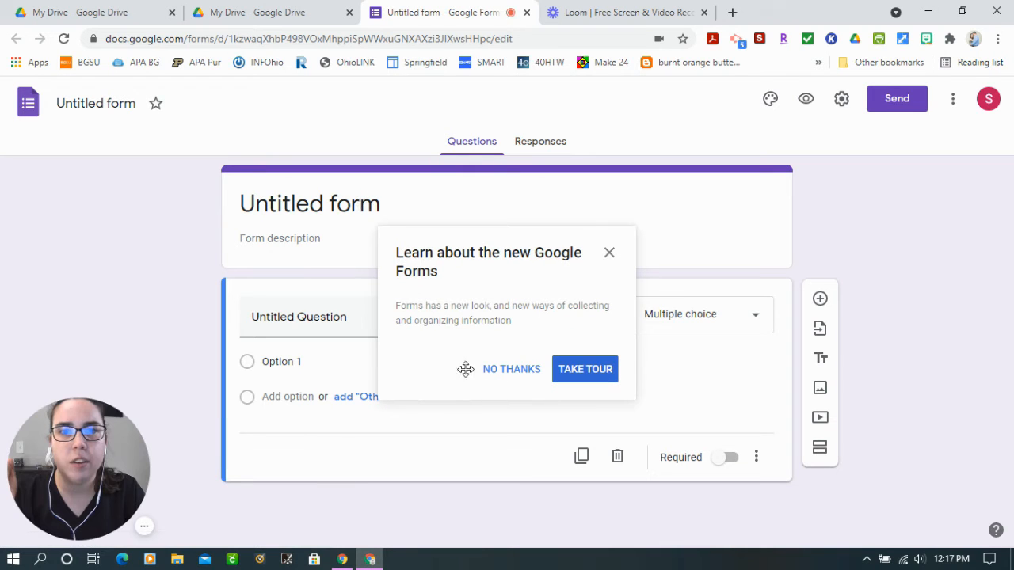
{"action": "left_click", "coordinate": [516, 371]}
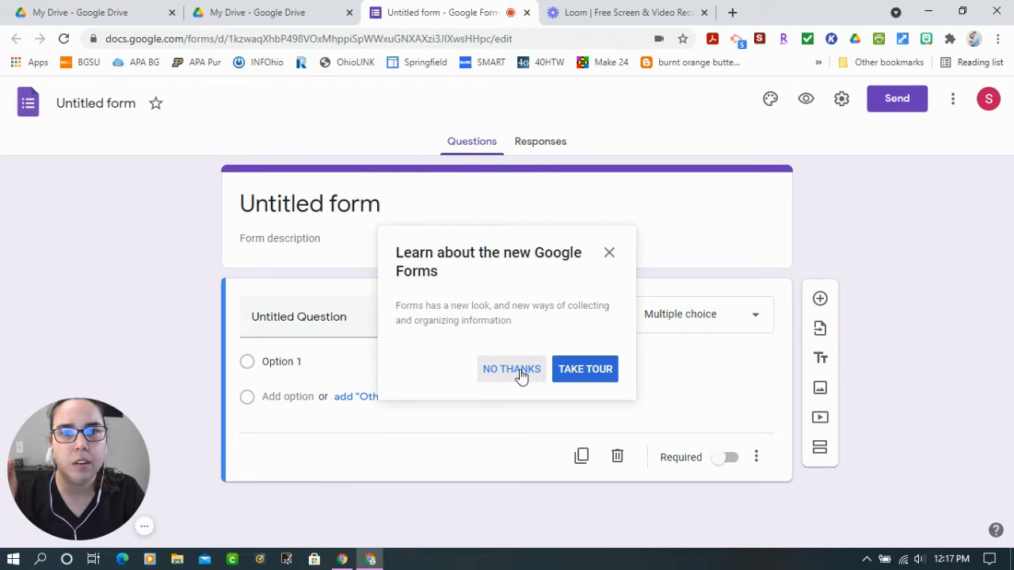
Title the form "Student Interest Survey" and give the form file the same name
{"action": "left_click", "coordinate": [360, 201]}
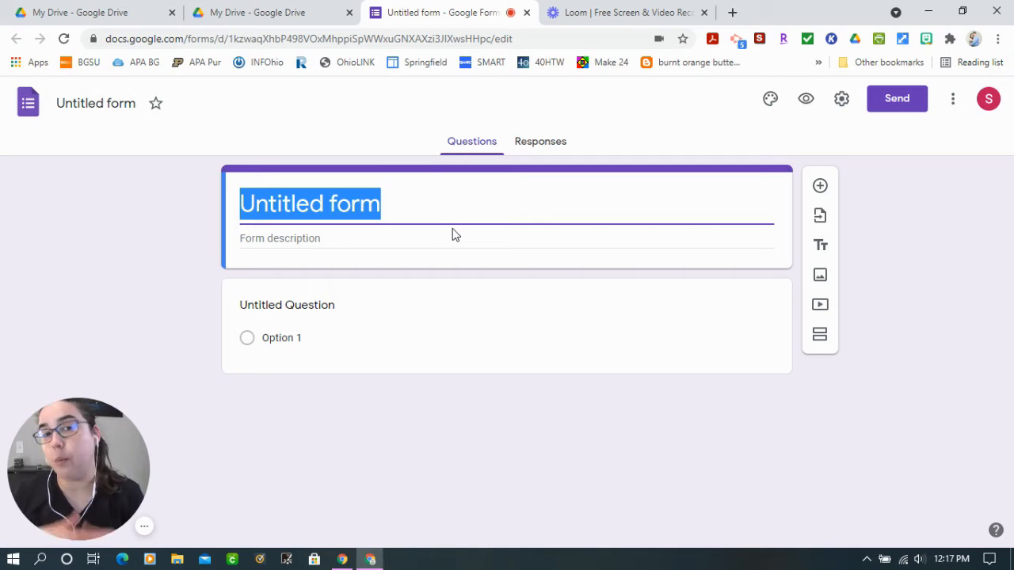
{"action": "type", "text": "Student INteres"}
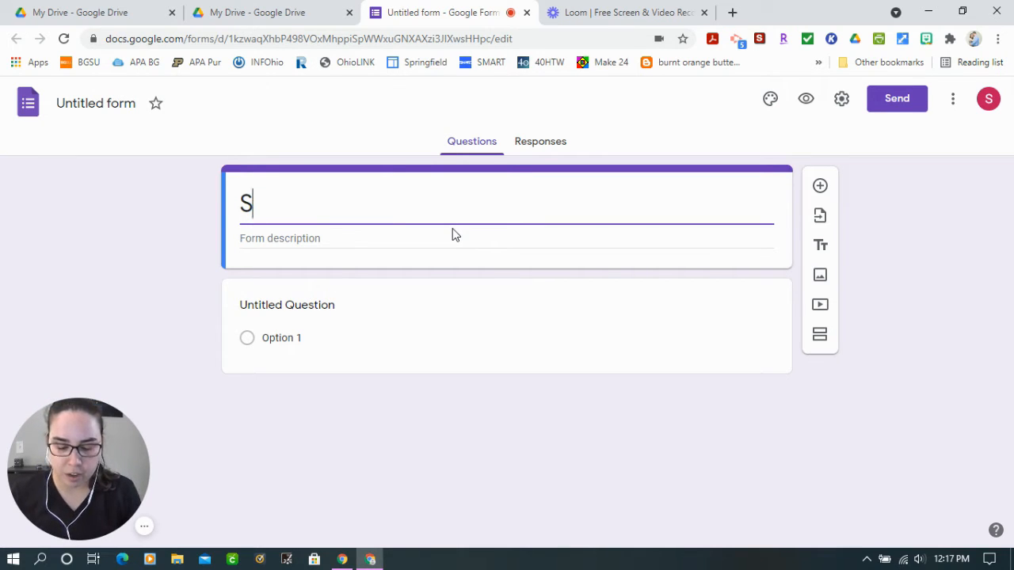
{"action": "key", "text": "BackSpace"}
{"action": "key", "text": "BackSpace"}
{"action": "key", "text": "BackSpace"}
{"action": "key", "text": "BackSpace"}
{"action": "key", "text": "BackSpace"}
{"action": "key", "text": "BackSpace"}
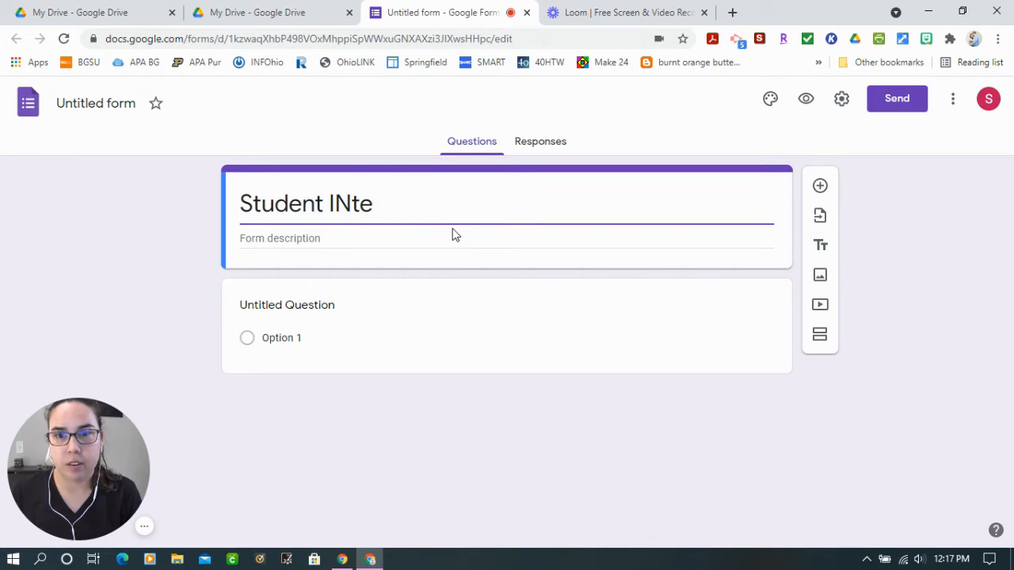
{"action": "type", "text": "nterest Survey"}
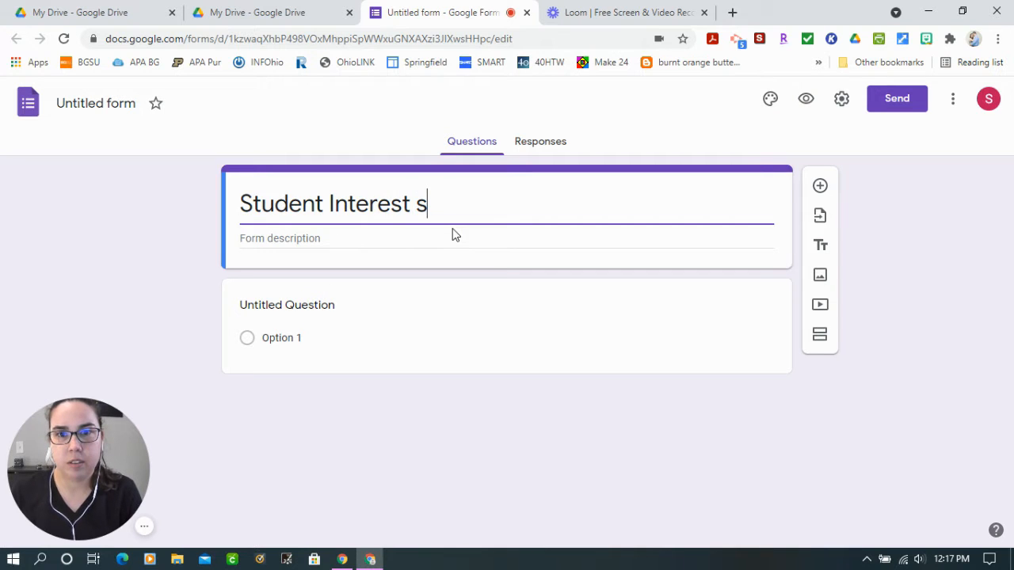
{"action": "left_click", "coordinate": [204, 275]}
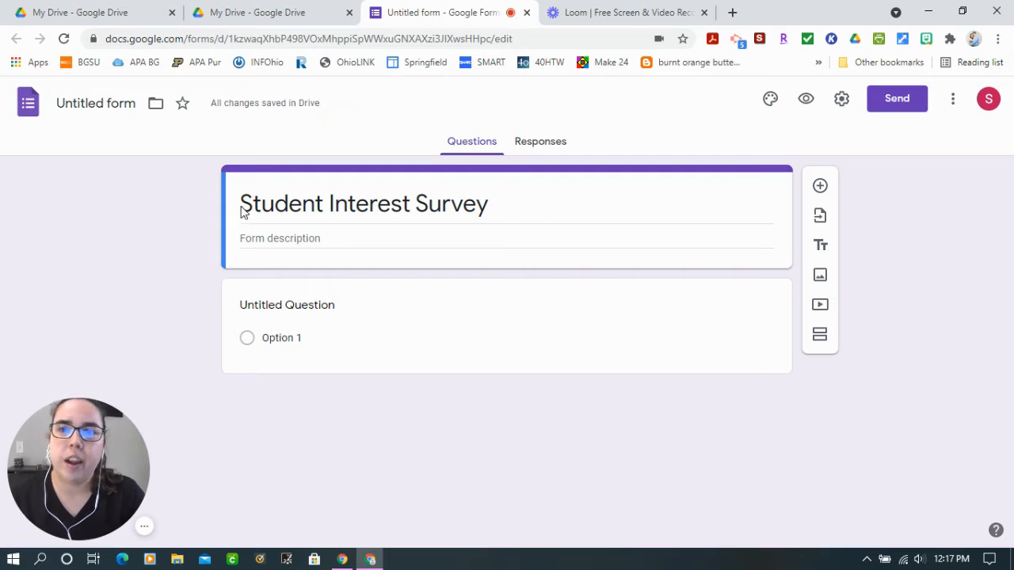
{"action": "left_click", "coordinate": [86, 105]}
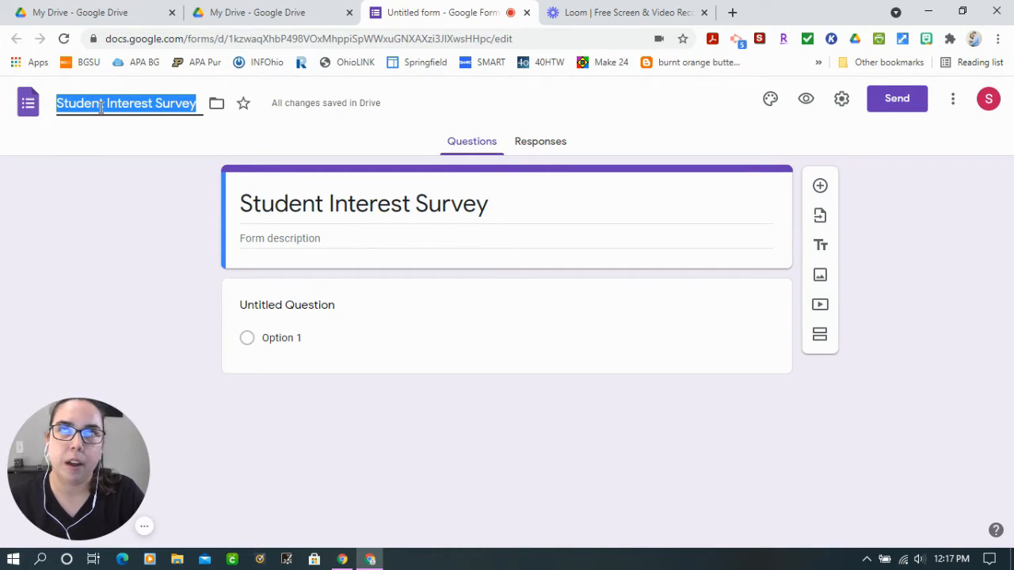
{"action": "left_click", "coordinate": [131, 144]}
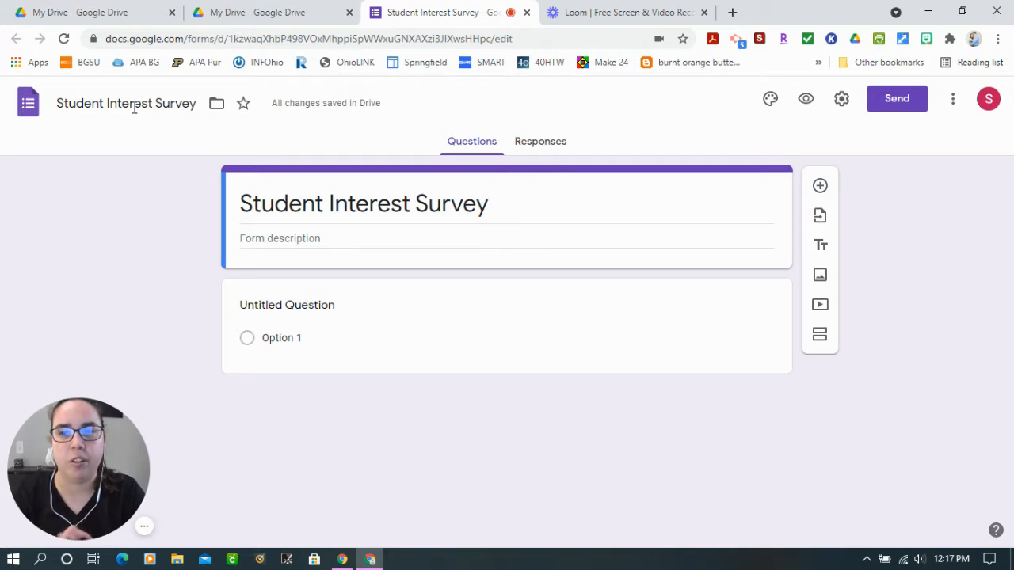
Write the first question as "What is your first name?" in place of the untitled question
{"action": "left_click", "coordinate": [277, 306]}
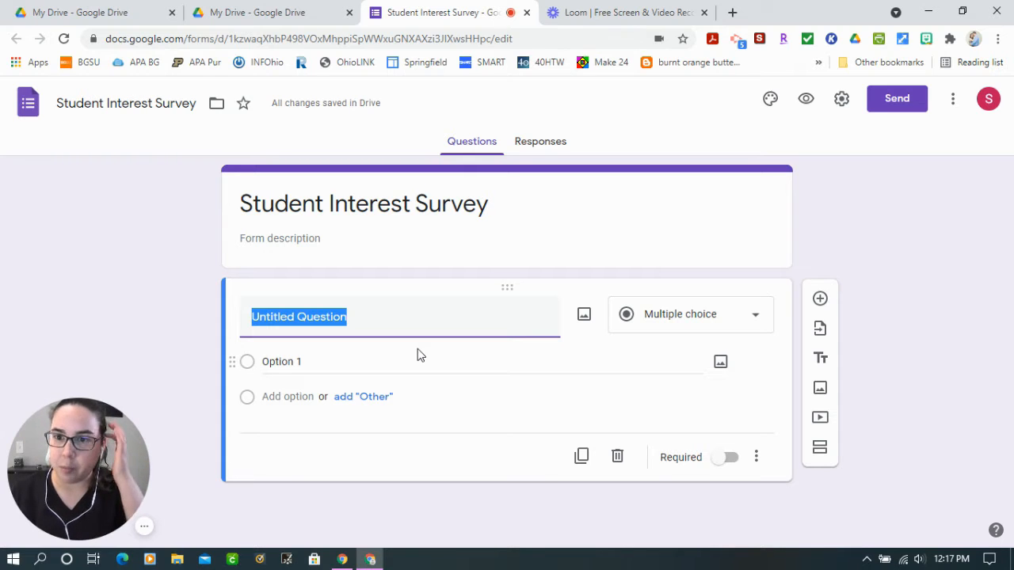
{"action": "type", "text": "What"}
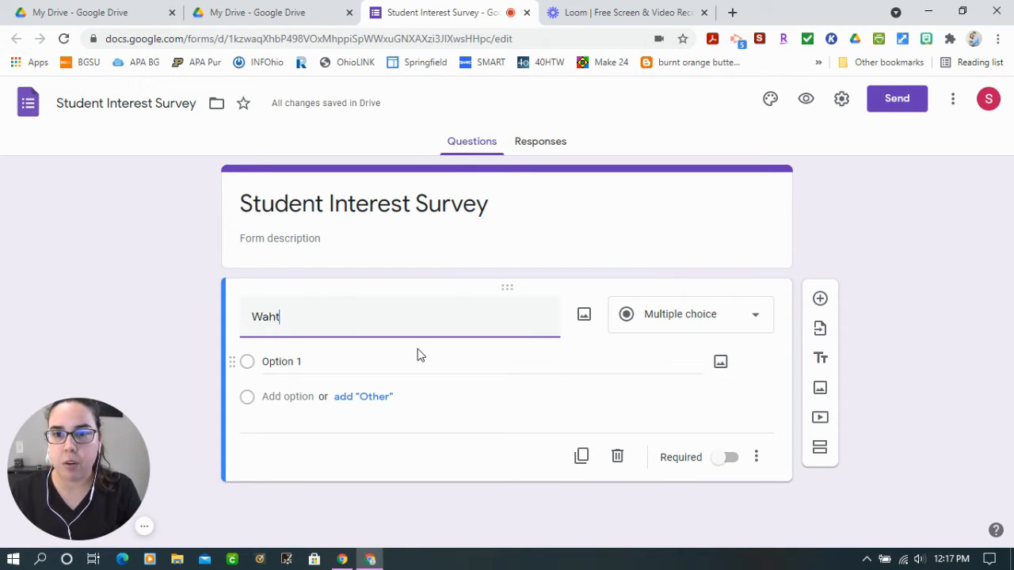
{"action": "key", "text": "BackSpace"}
{"action": "key", "text": "BackSpace"}
{"action": "key", "text": "BackSpace"}
{"action": "type", "text": "g"}
{"action": "key", "text": "BackSpace"}
{"action": "type", "text": "hat"}
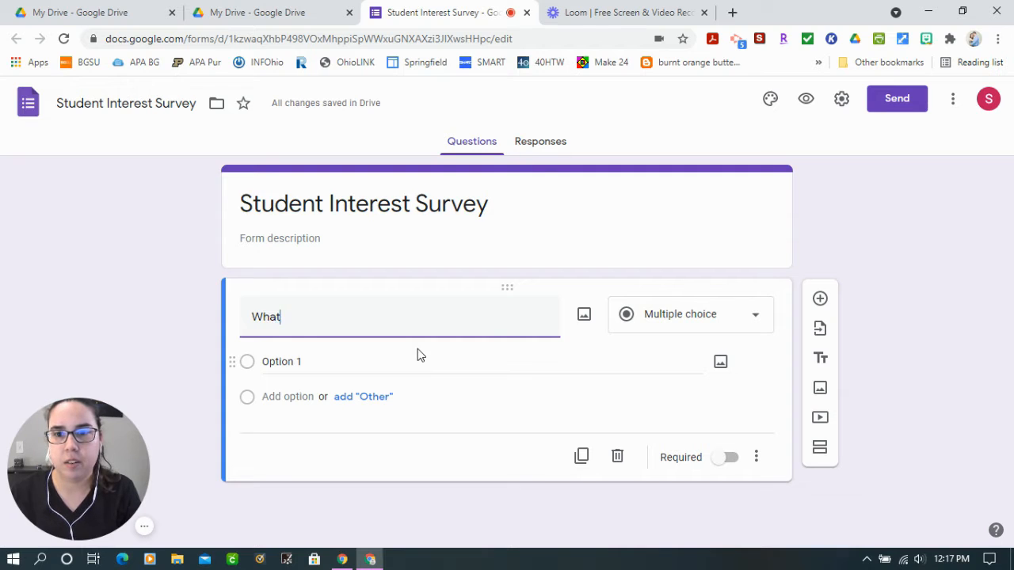
{"action": "type", "text": " is your name"}
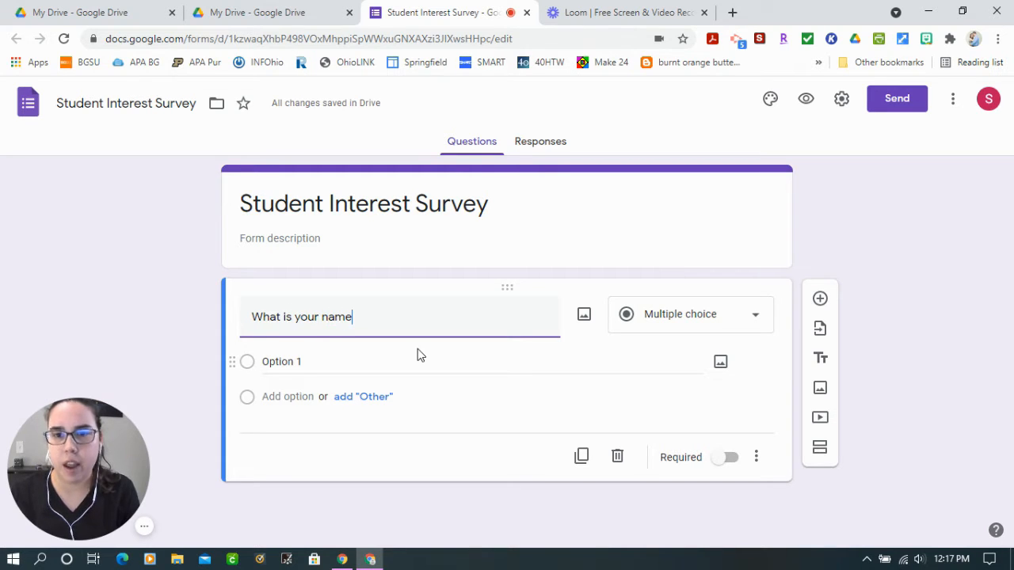
{"action": "type", "text": "? (First and La"}
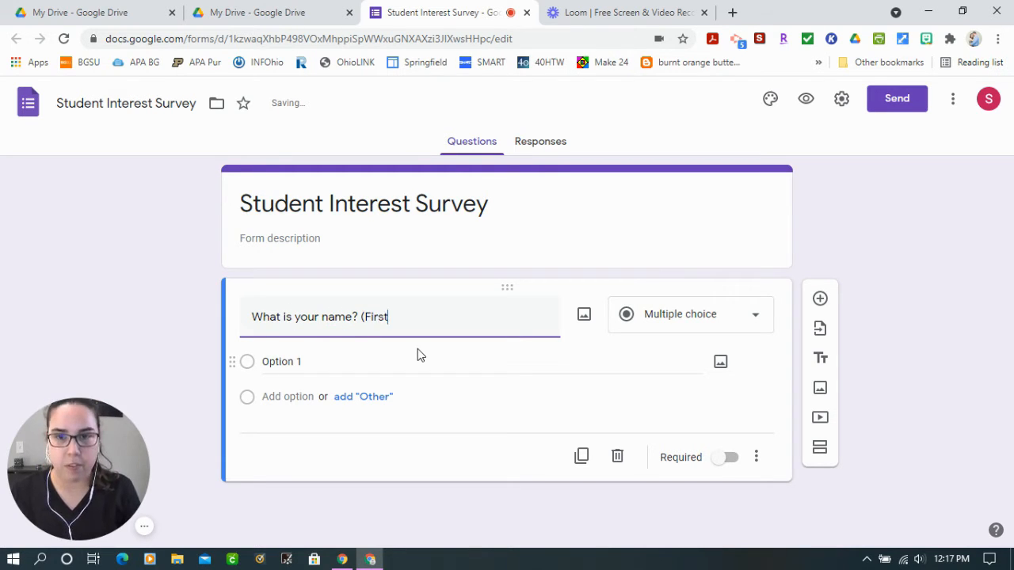
{"action": "key", "text": "BackSpace"}
{"action": "key", "text": "BackSpace"}
{"action": "key", "text": "BackSpace"}
{"action": "key", "text": "BackSpace"}
{"action": "key", "text": "BackSpace"}
{"action": "key", "text": "BackSpace"}
{"action": "key", "text": "BackSpace"}
{"action": "key", "text": "BackSpace"}
{"action": "key", "text": "BackSpace"}
{"action": "key", "text": "BackSpace"}
{"action": "key", "text": "BackSpace"}
{"action": "key", "text": "BackSpace"}
{"action": "key", "text": "BackSpace"}
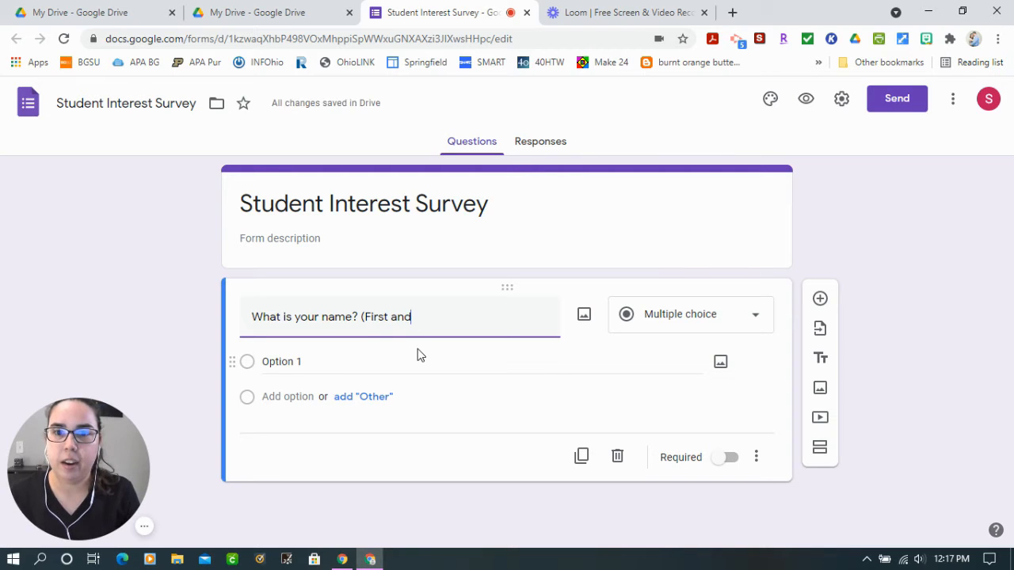
{"action": "key", "text": "BackSpace"}
{"action": "key", "text": "BackSpace"}
{"action": "key", "text": "BackSpace"}
{"action": "key", "text": "BackSpace"}
{"action": "key", "text": "BackSpace"}
{"action": "key", "text": "BackSpace"}
{"action": "key", "text": "BackSpace"}
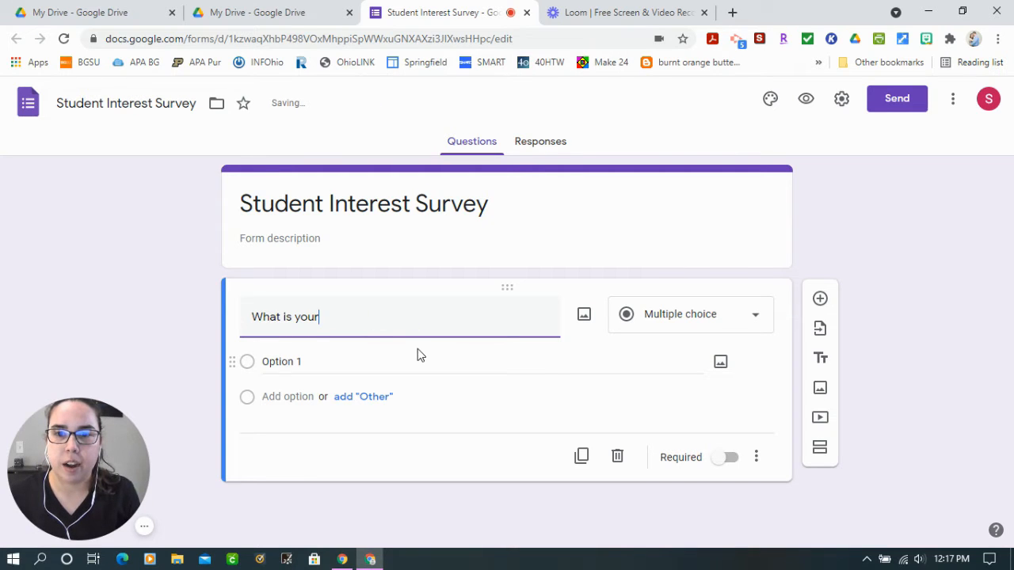
{"action": "type", "text": "first name?"}
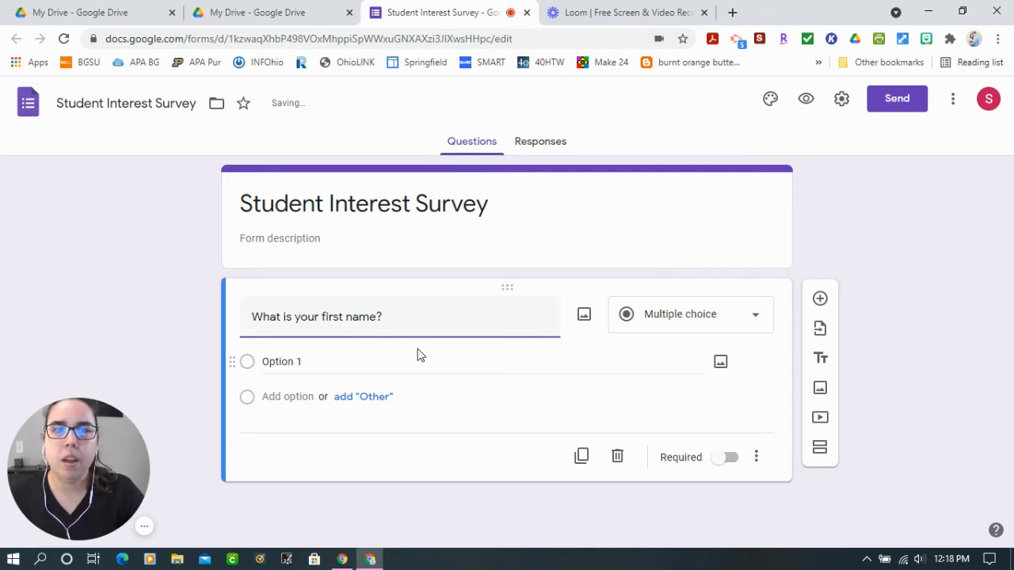
{"action": "left_click", "coordinate": [931, 339]}
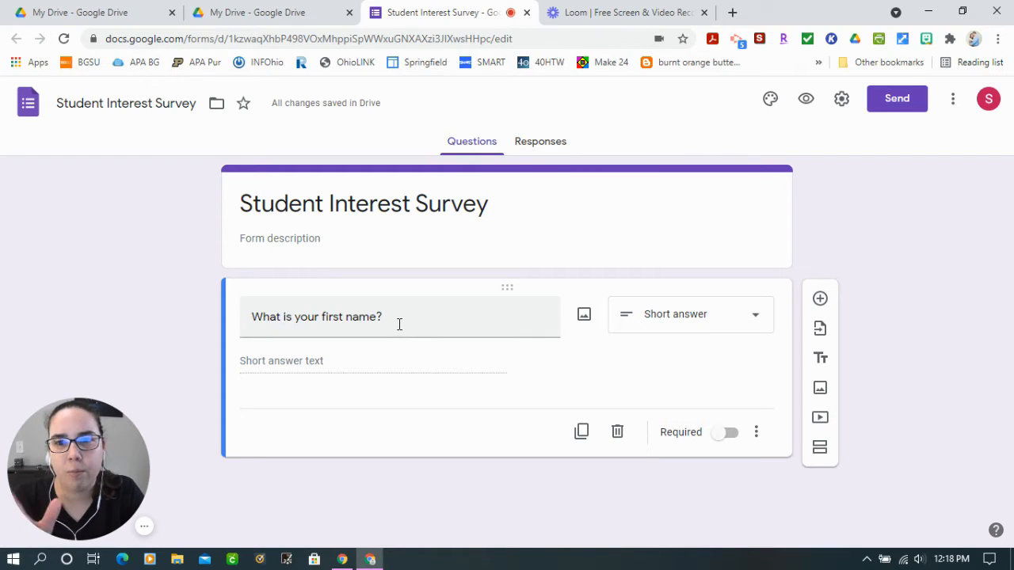
Review the available question types, keep Short answer, and make the first-name question required
{"action": "left_click", "coordinate": [677, 319]}
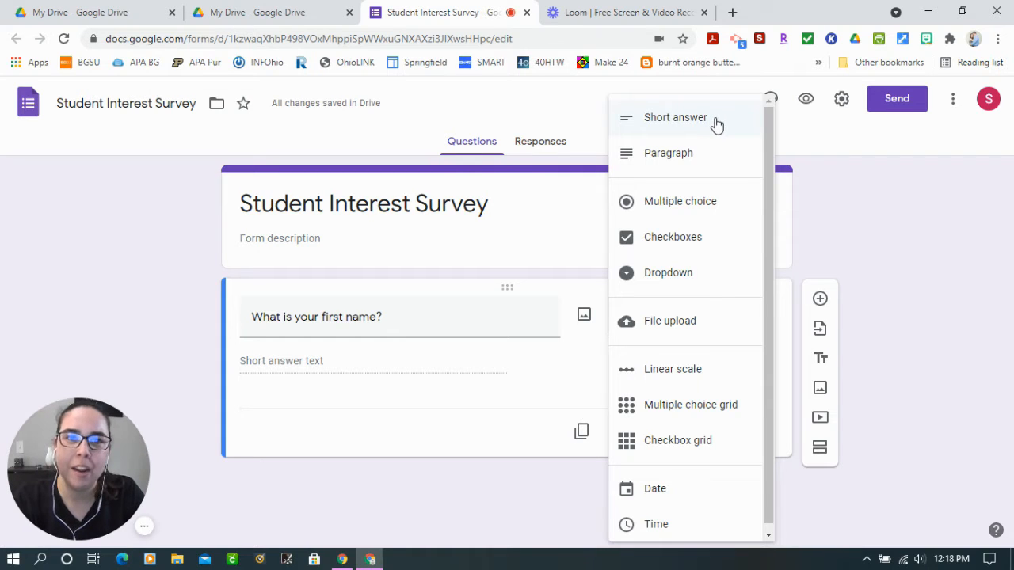
{"action": "left_click", "coordinate": [866, 183]}
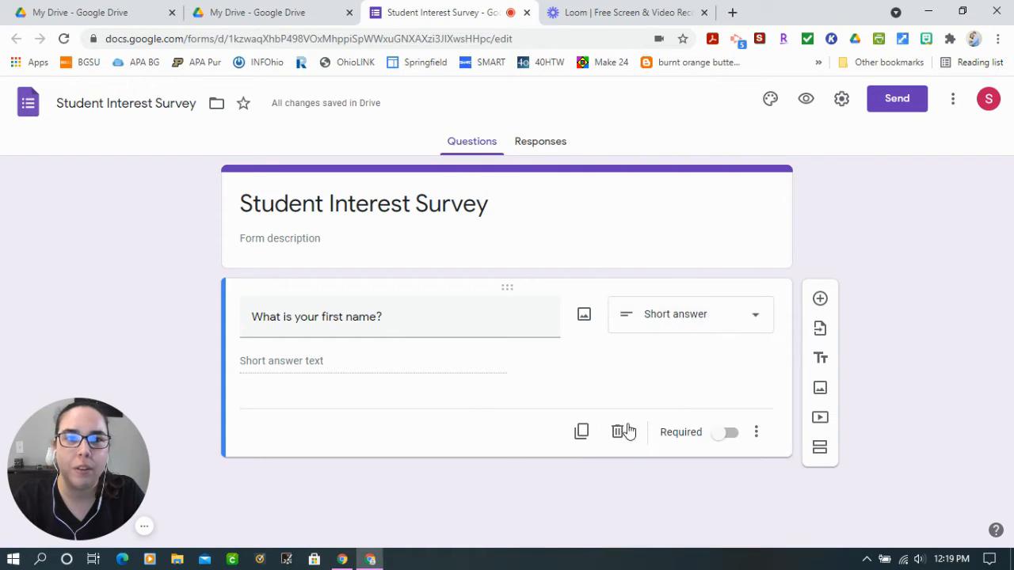
{"action": "left_click", "coordinate": [717, 441]}
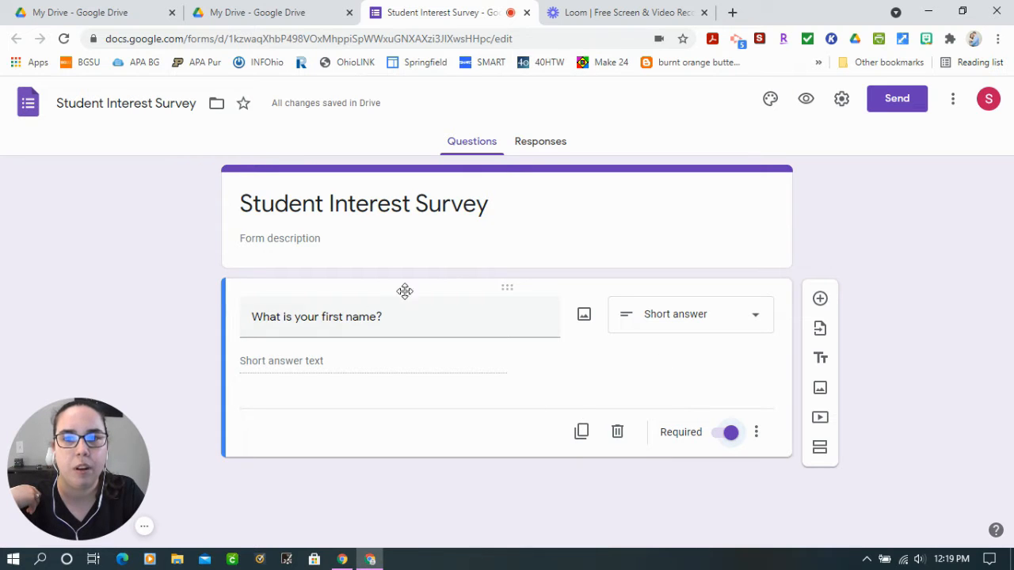
Look at the image sources for the first-name question, and show its description field and hide it again
{"action": "left_click", "coordinate": [584, 318]}
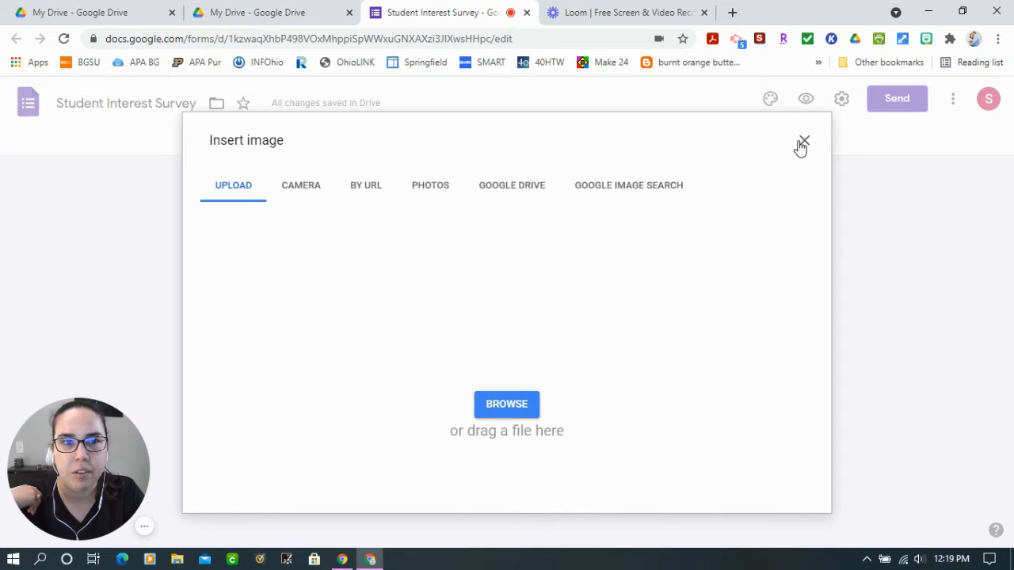
{"action": "left_click", "coordinate": [805, 142]}
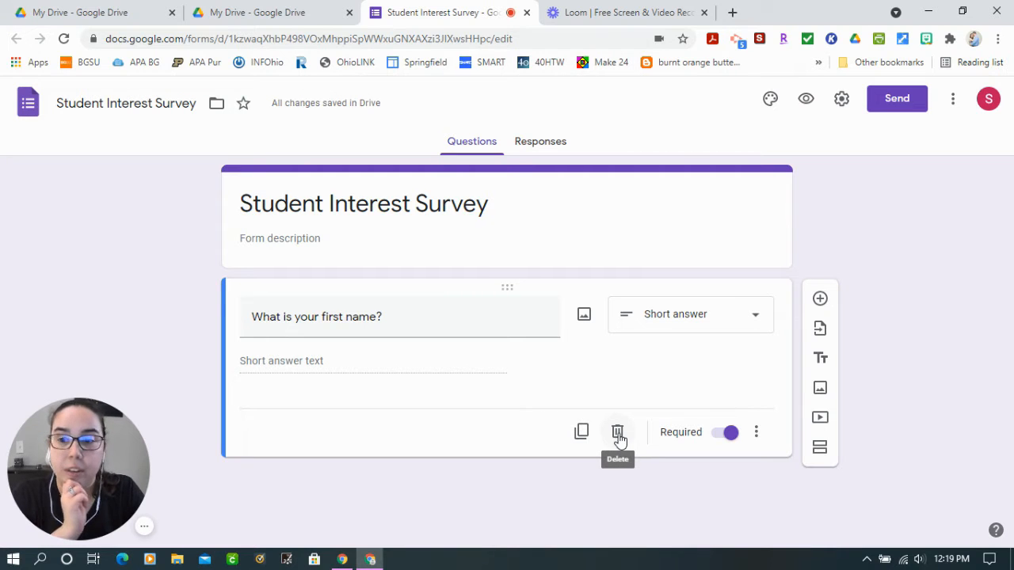
{"action": "left_click", "coordinate": [760, 438]}
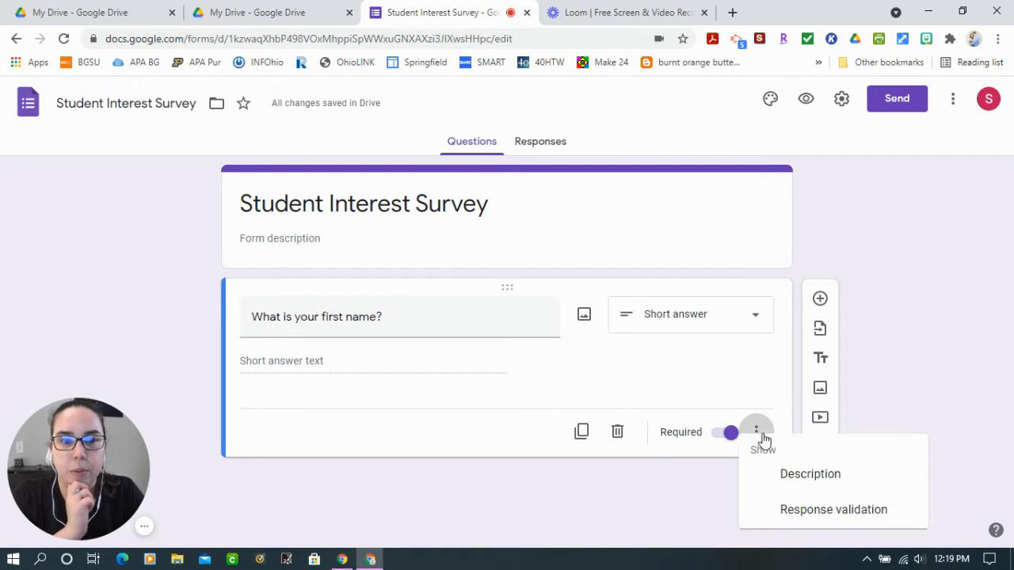
{"action": "left_click", "coordinate": [831, 478]}
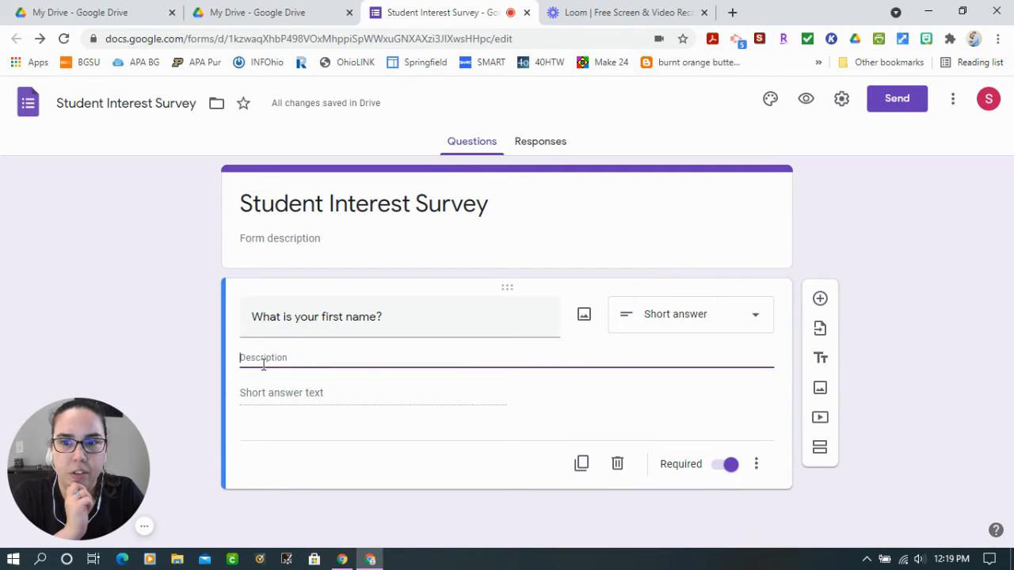
{"action": "left_click", "coordinate": [756, 464]}
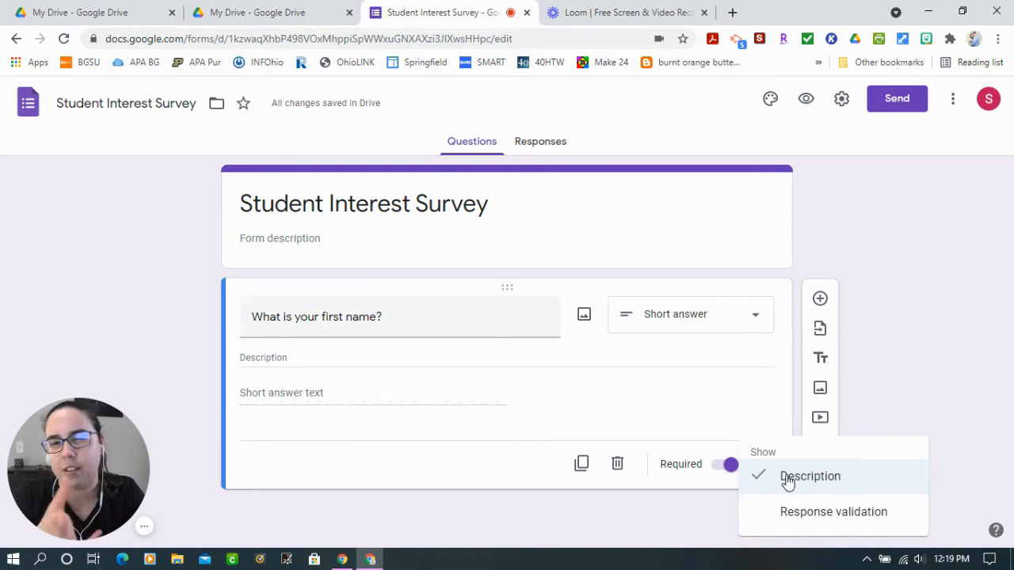
{"action": "left_click", "coordinate": [788, 478]}
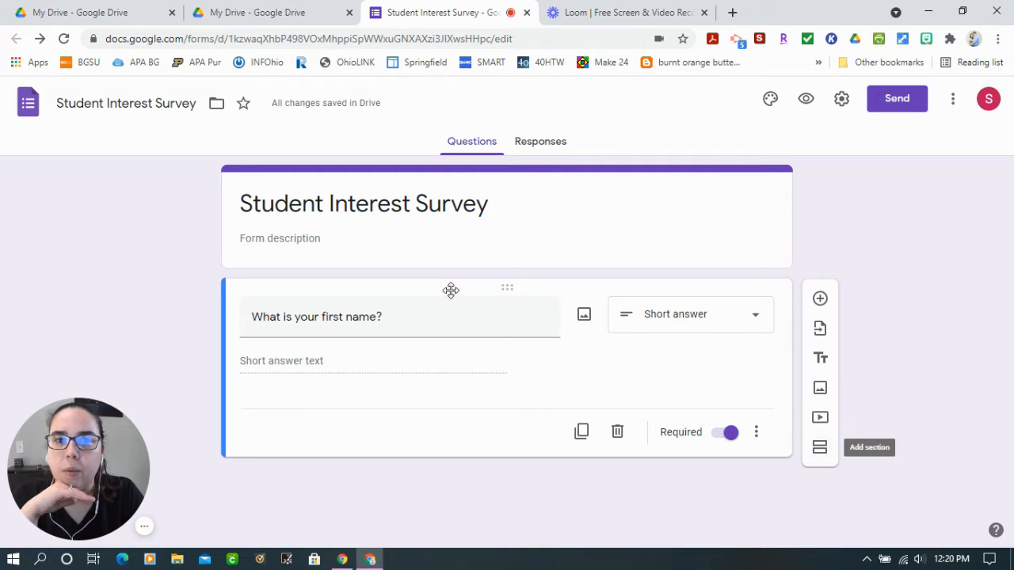
Duplicate the first-name question and reword the copy as "What is your last name?"
{"action": "left_click", "coordinate": [583, 433]}
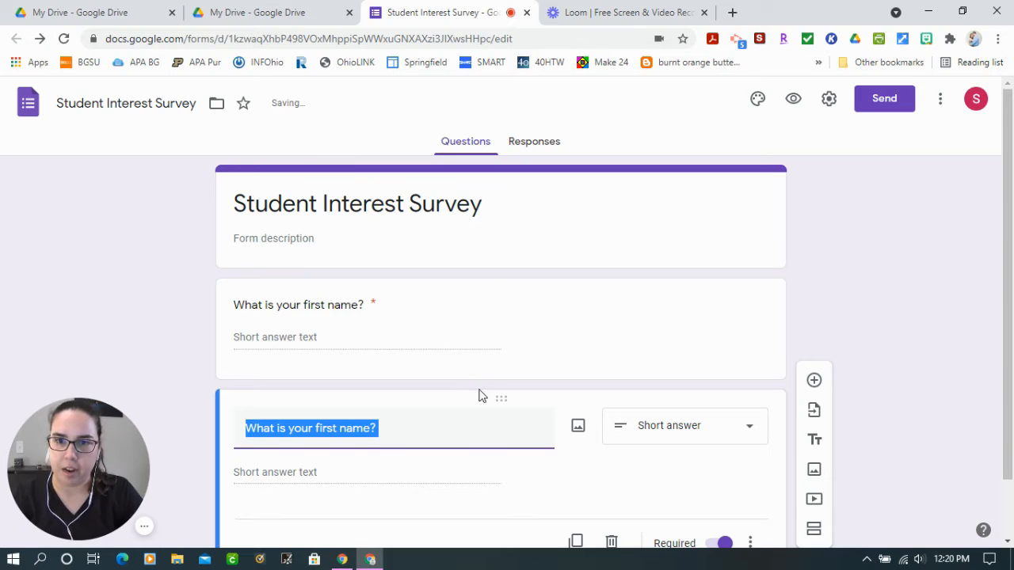
{"action": "left_click", "coordinate": [340, 428]}
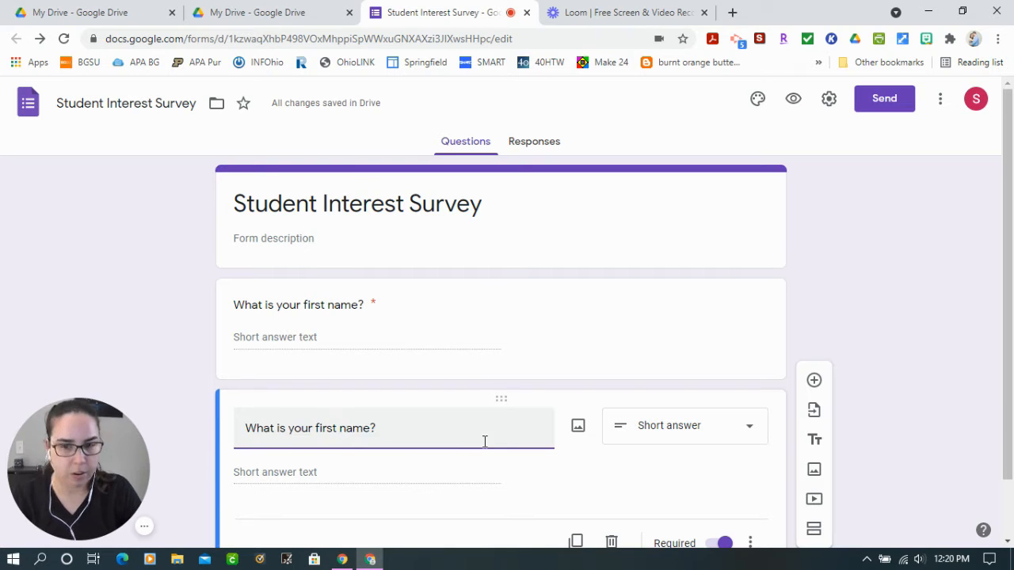
{"action": "key", "text": "BackSpace"}
{"action": "key", "text": "BackSpace"}
{"action": "key", "text": "BackSpace"}
{"action": "key", "text": "BackSpace"}
{"action": "key", "text": "BackSpace"}
{"action": "key", "text": "BackSpace"}
{"action": "type", "text": "last"}
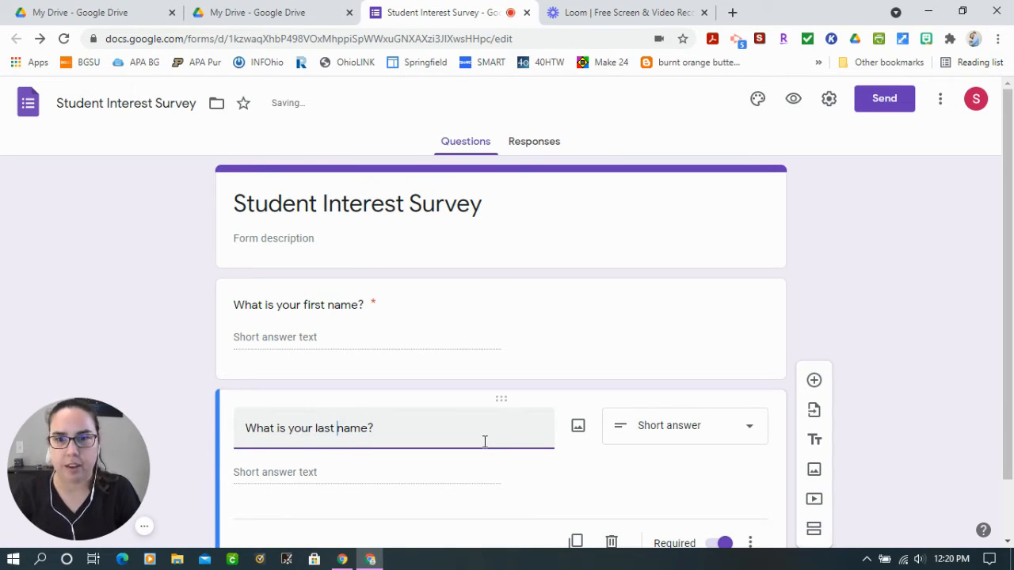
Add a question after the last-name question and word it "When people want to know about _______, they ask me."
{"action": "scroll", "coordinate": [805, 339], "scroll_direction": "down", "scroll_amount": 2}
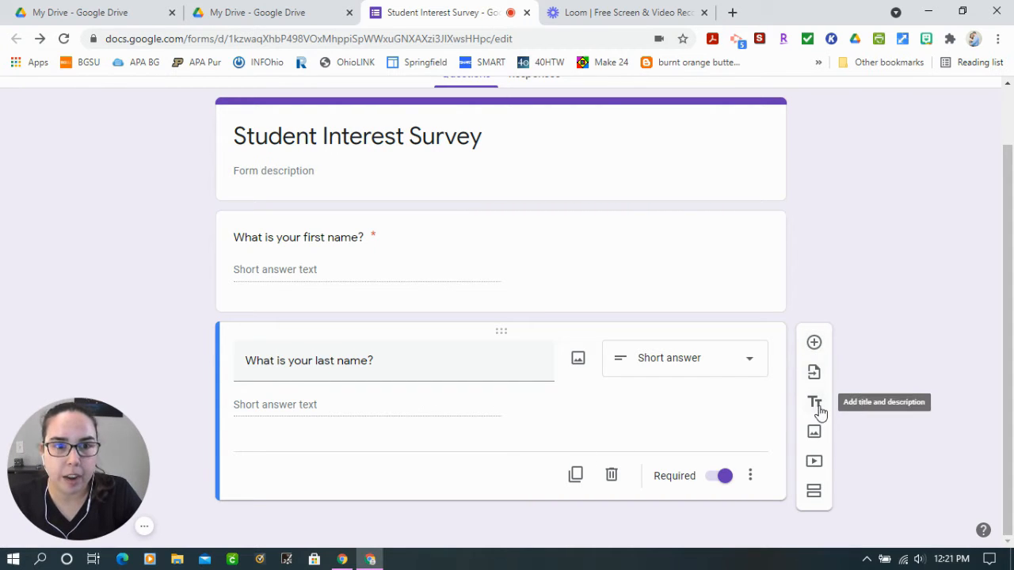
{"action": "left_click", "coordinate": [815, 344]}
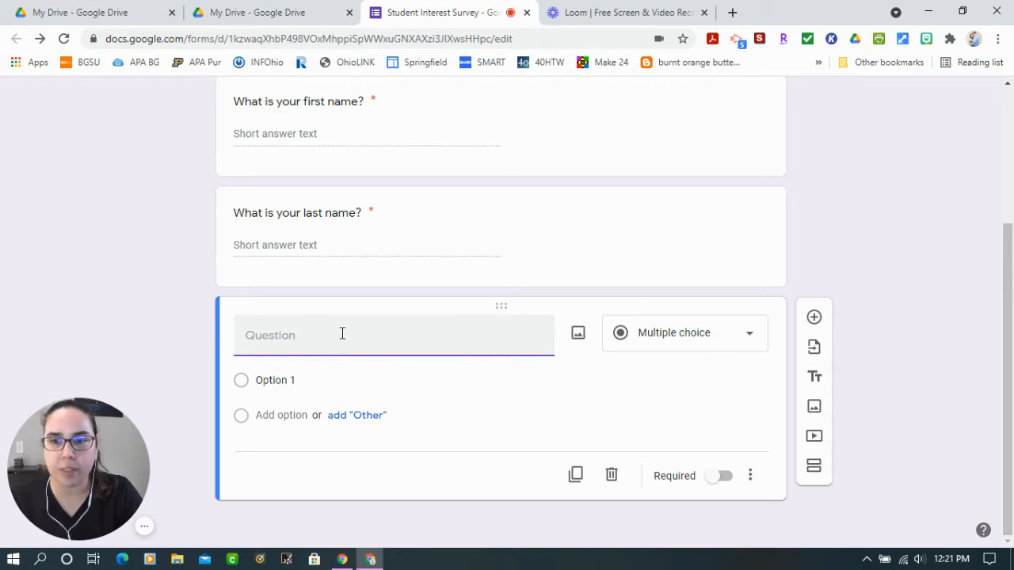
{"action": "type", "text": "W"}
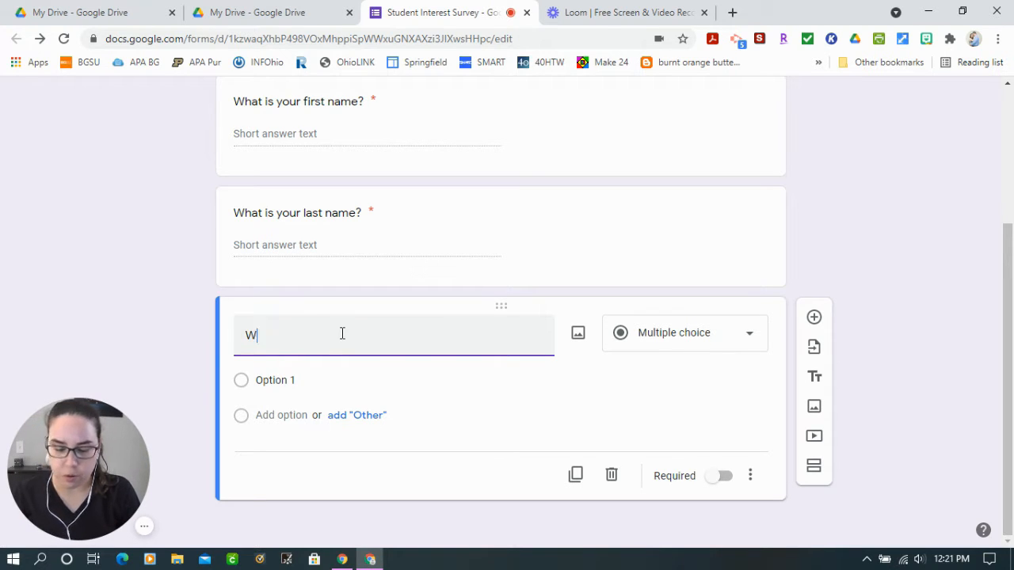
{"action": "type", "text": "hen people want to know about"}
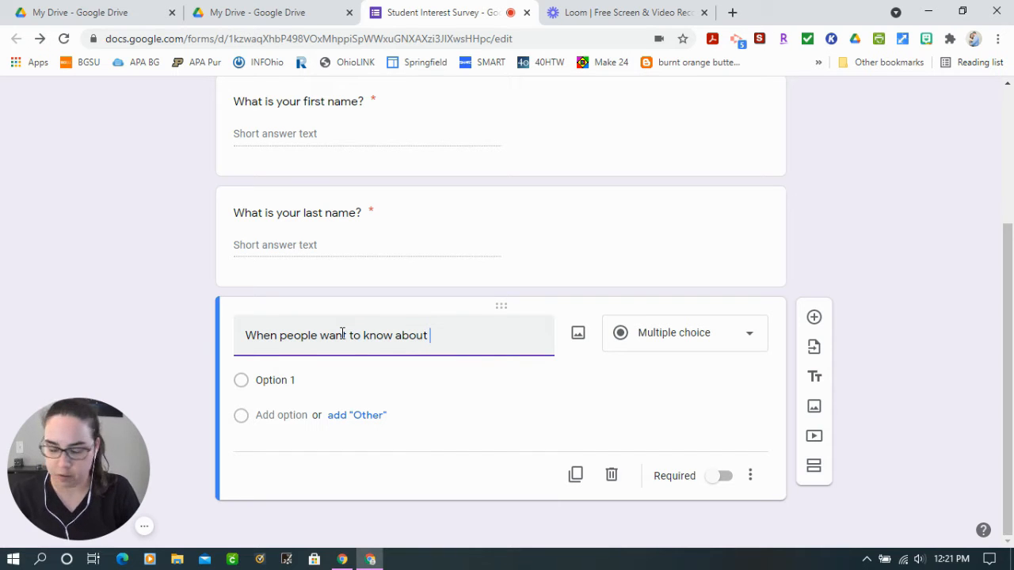
{"action": "type", "text": " _______"}
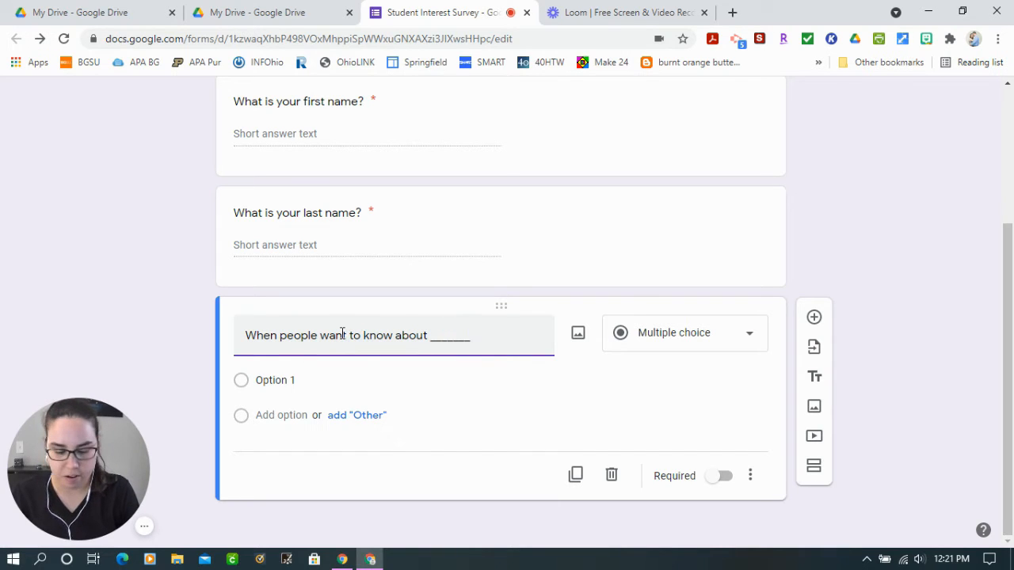
{"action": "type", "text": ", they ask me. "}
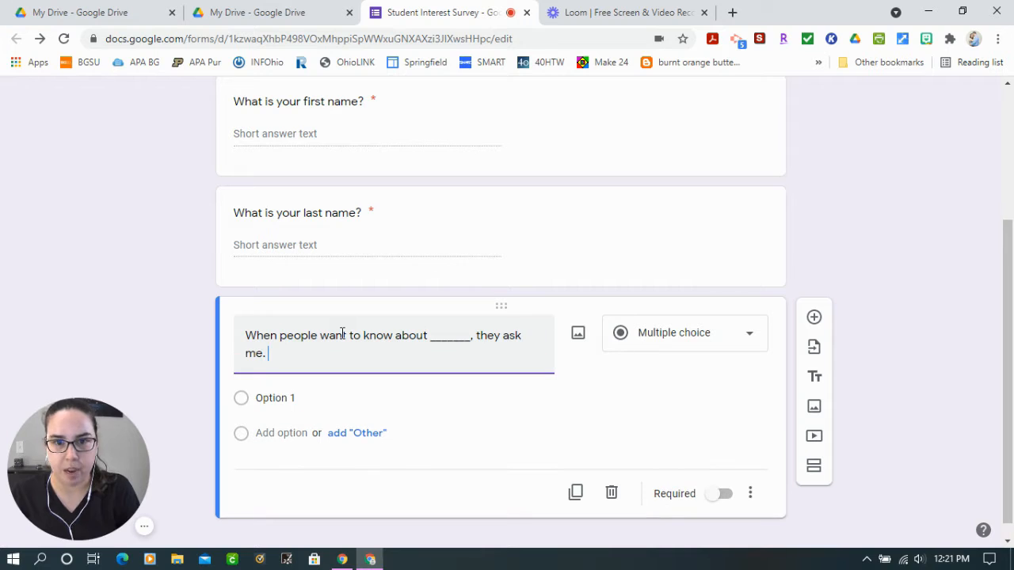
{"action": "type", "text": "(Whar are"}
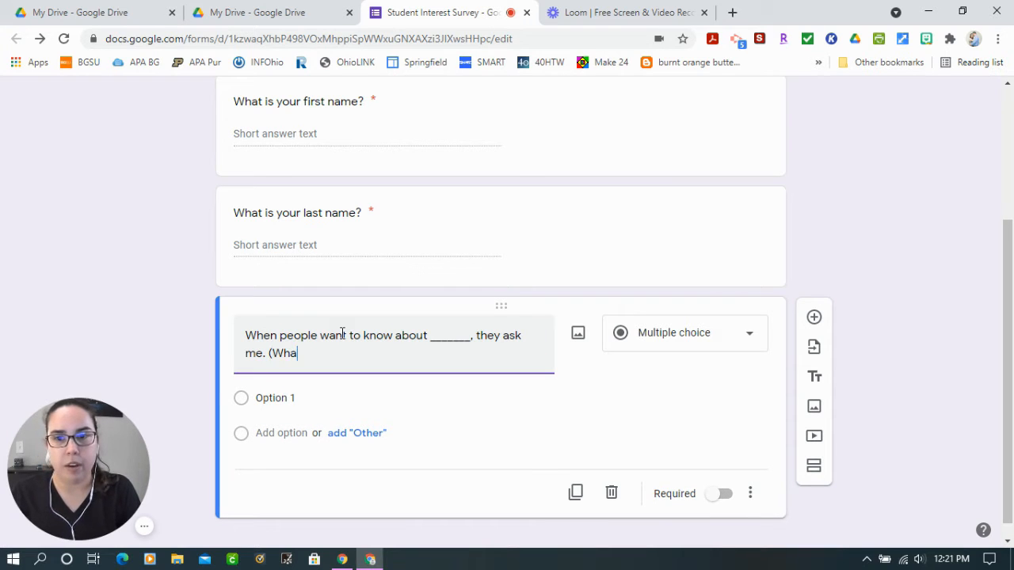
Append "(What are you an "expert" on?)" to the question text and keep Paragraph as its question type
{"action": "key", "text": "BackSpace"}
{"action": "key", "text": "BackSpace"}
{"action": "key", "text": "BackSpace"}
{"action": "key", "text": "BackSpace"}
{"action": "key", "text": "BackSpace"}
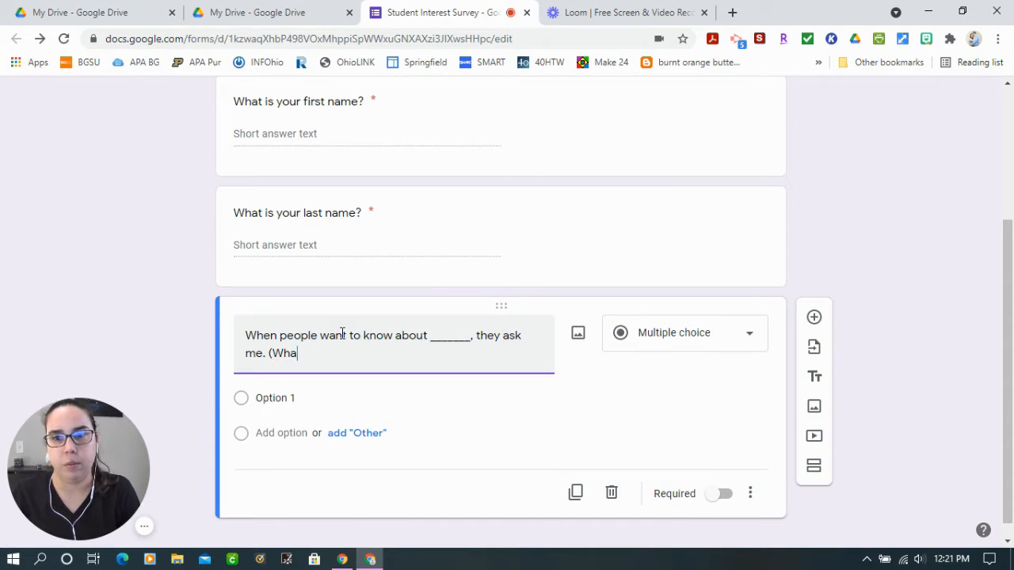
{"action": "type", "text": "t are you an expert"}
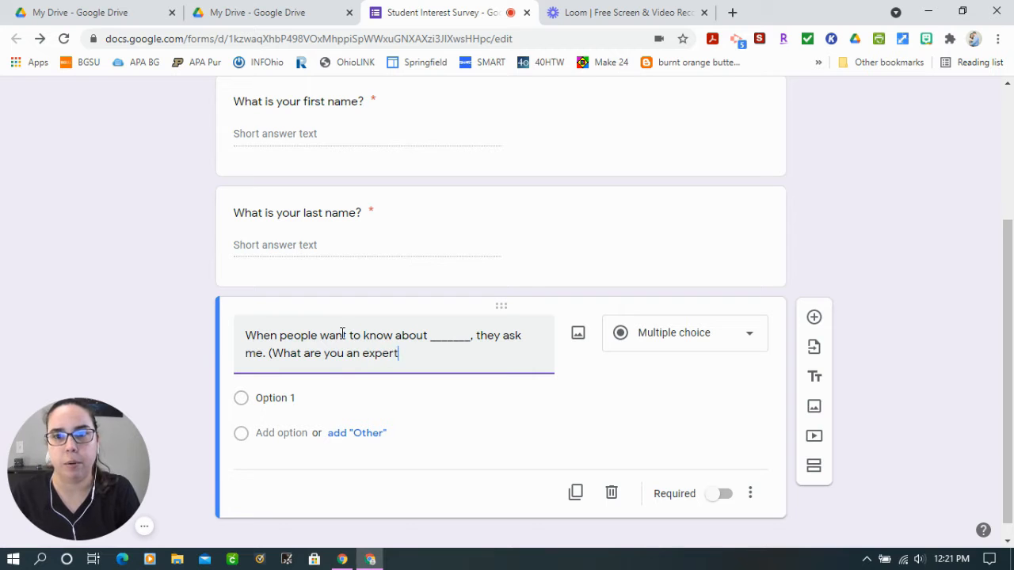
{"action": "type", "text": " on?"}
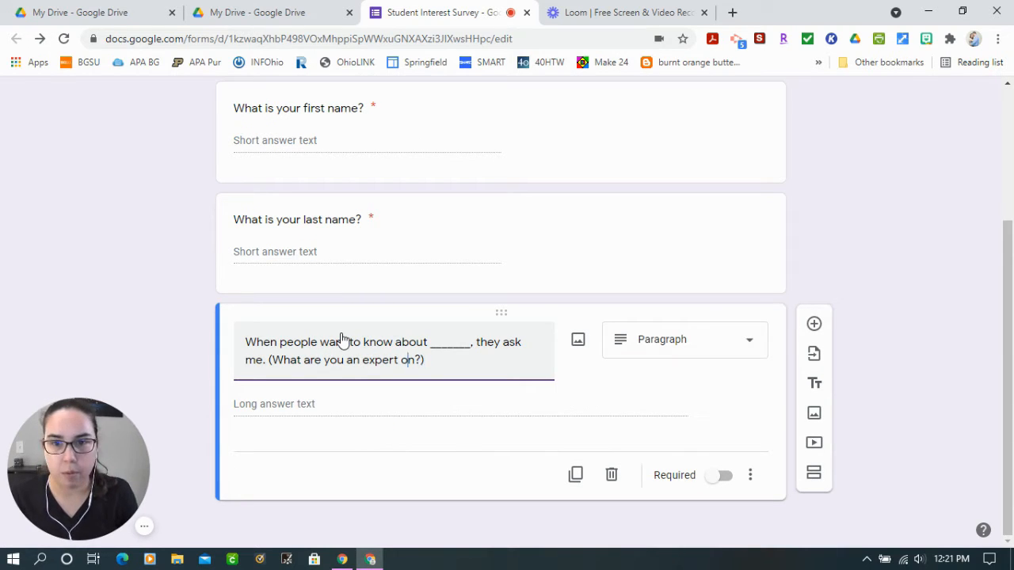
{"action": "type", "text": "\""}
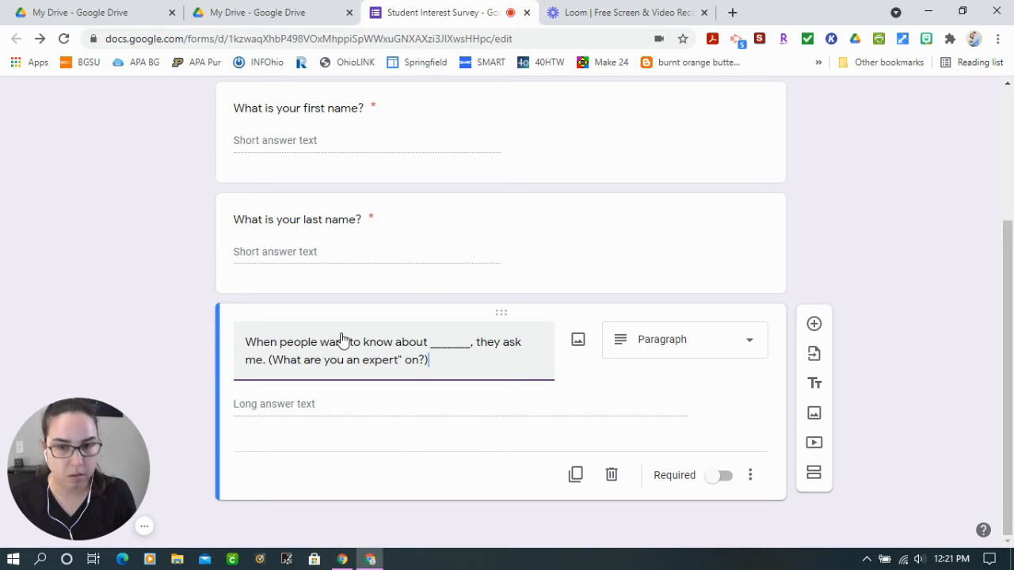
{"action": "type", "text": "\""}
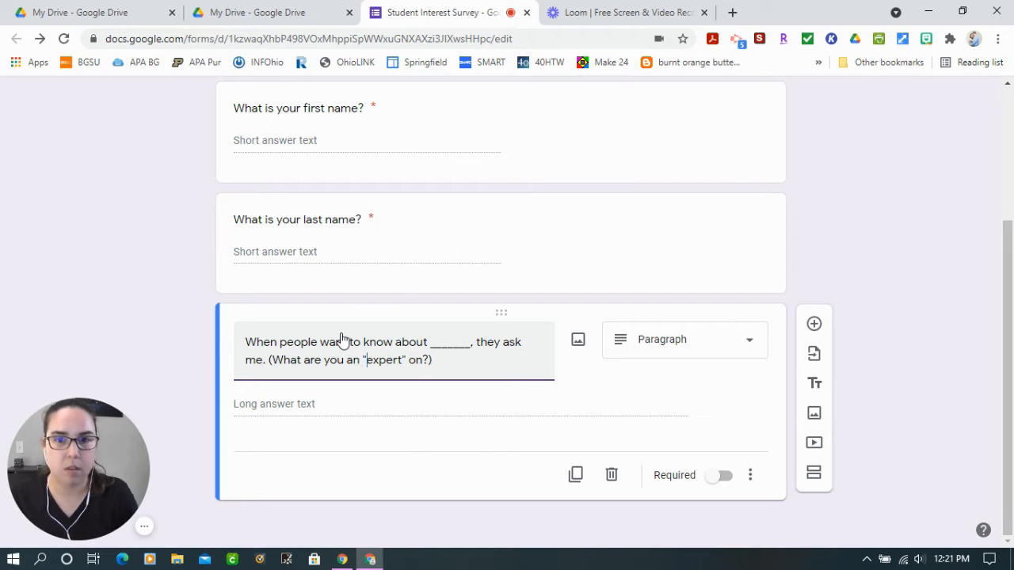
{"action": "left_click", "coordinate": [717, 344]}
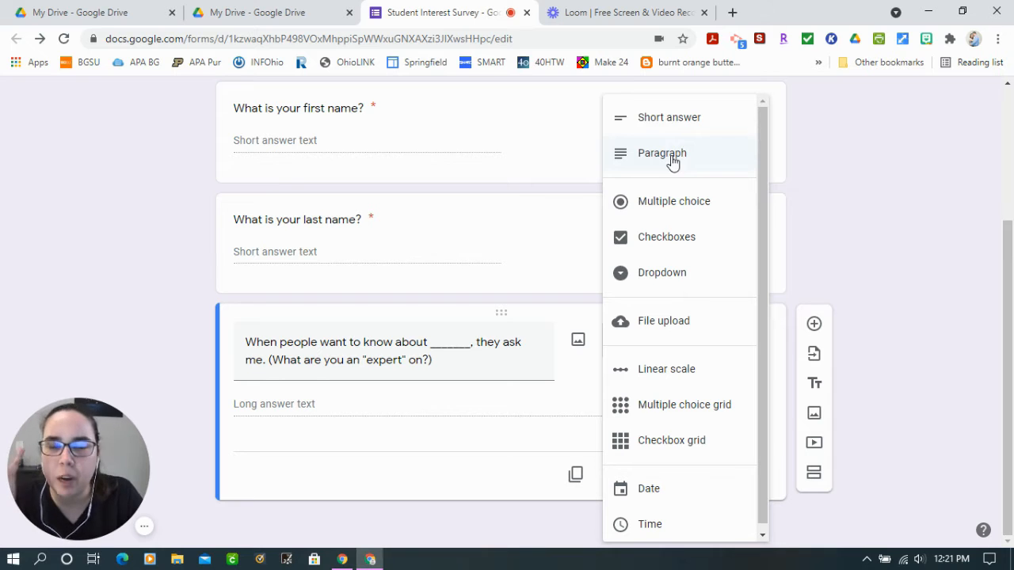
{"action": "left_click", "coordinate": [900, 207]}
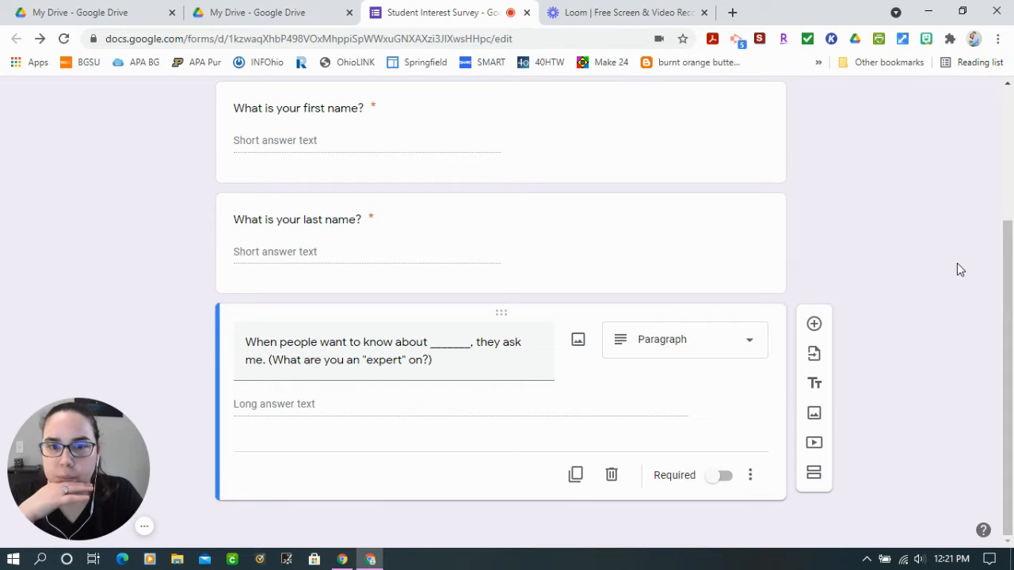
Add another question reading "What is your favorite subject?" and set its type to Multiple choice
{"action": "left_click", "coordinate": [814, 327]}
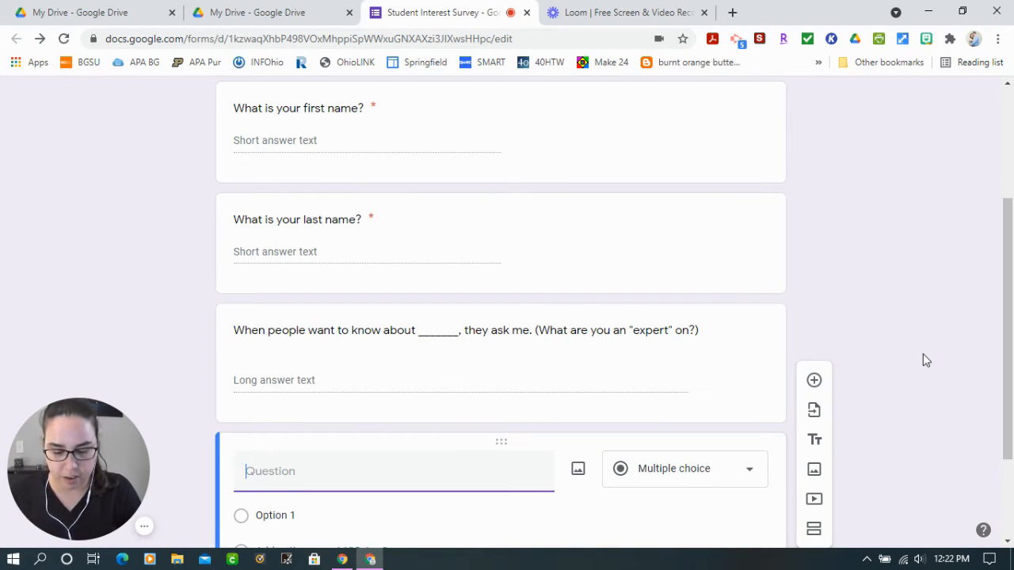
{"action": "type", "text": "What is your "}
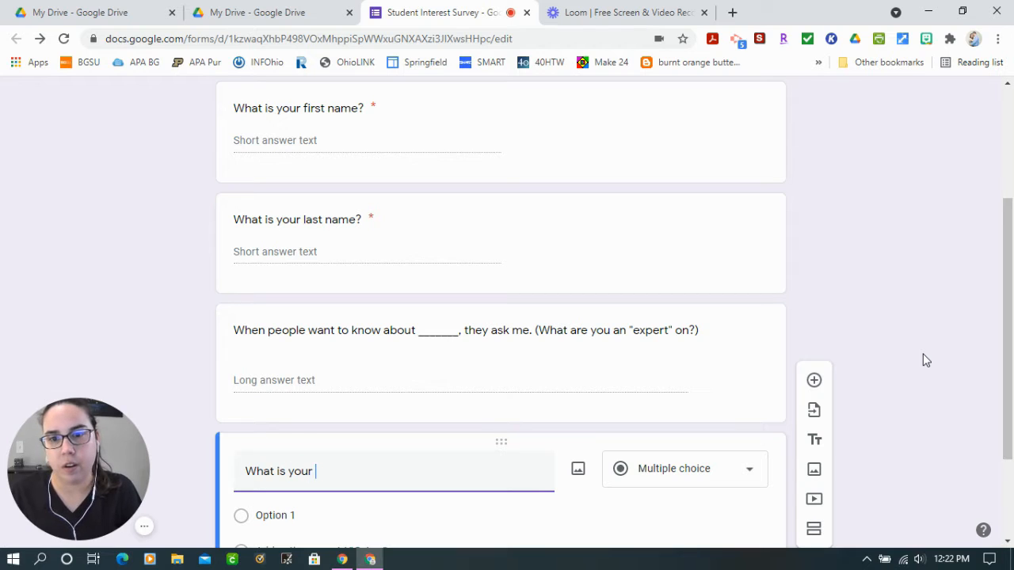
{"action": "type", "text": "favorite subject"}
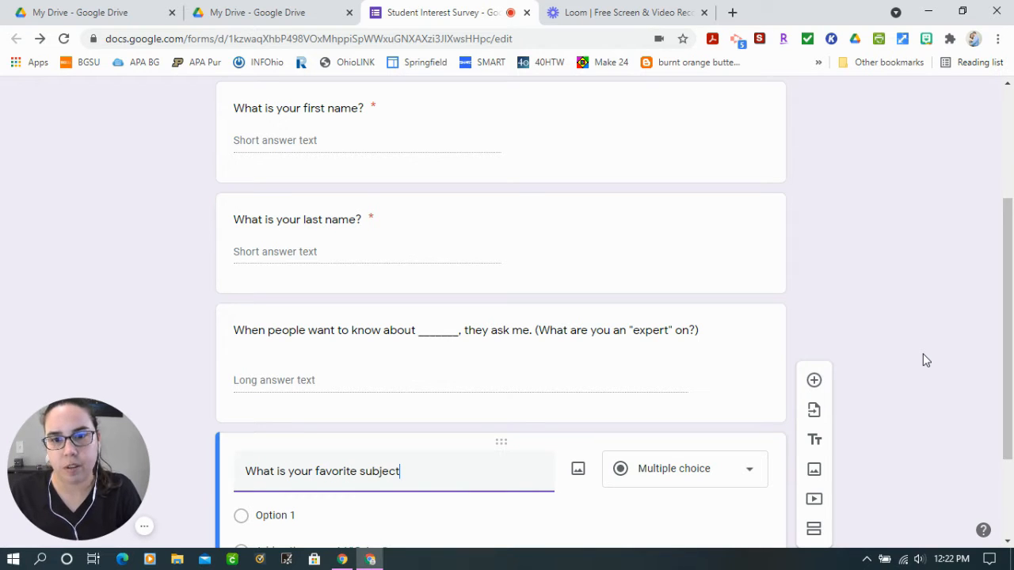
{"action": "type", "text": "?"}
{"action": "scroll", "coordinate": [928, 362], "scroll_direction": "down", "scroll_amount": 1}
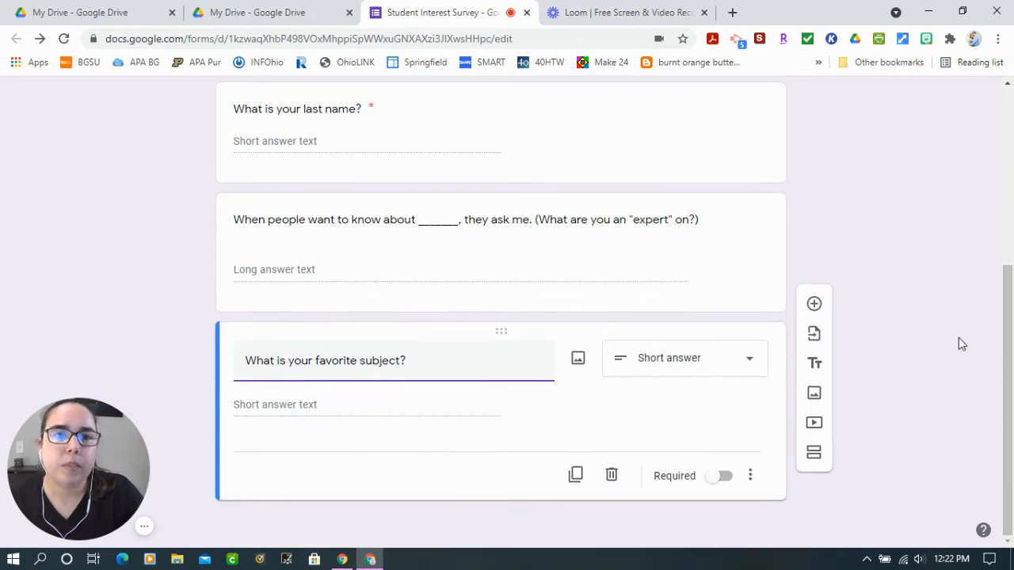
{"action": "left_click", "coordinate": [732, 369]}
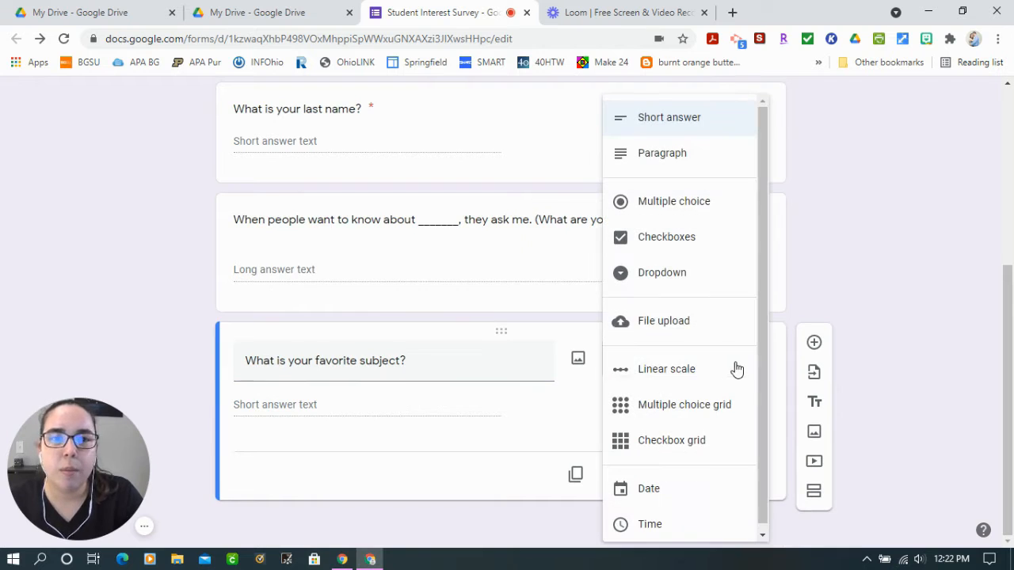
{"action": "left_click", "coordinate": [700, 204]}
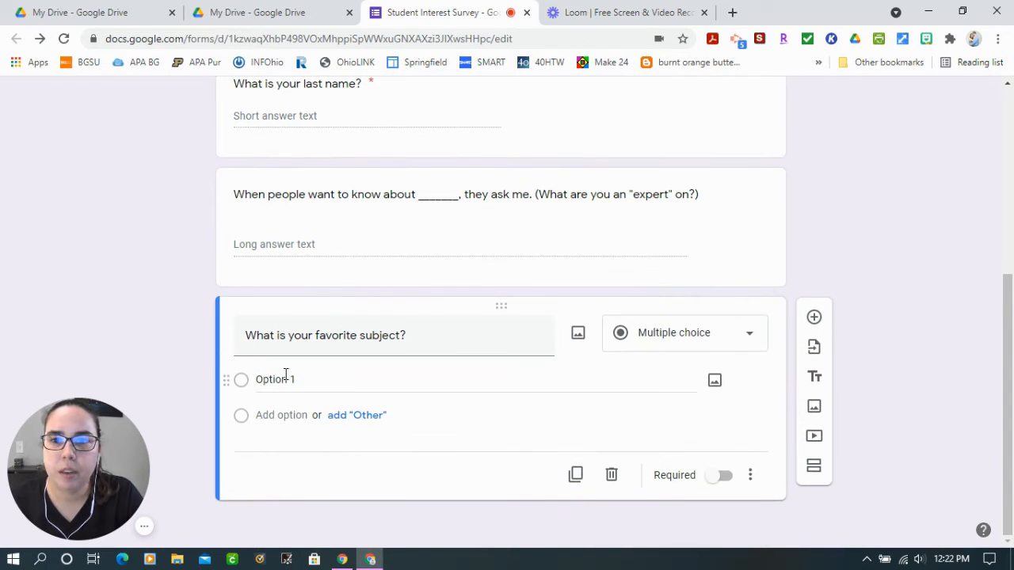
Enter Math, Science and Reading as the first three answer options of the favorite-subject question
{"action": "left_click", "coordinate": [266, 381]}
{"action": "type", "text": "Math"}
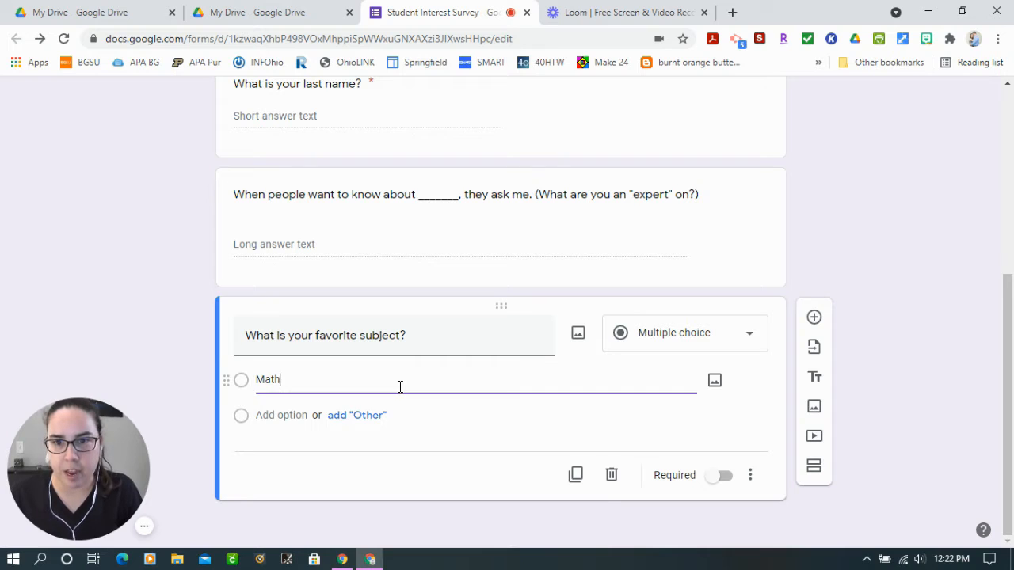
{"action": "key", "text": "Return"}
{"action": "type", "text": "Science"}
{"action": "key", "text": "Return"}
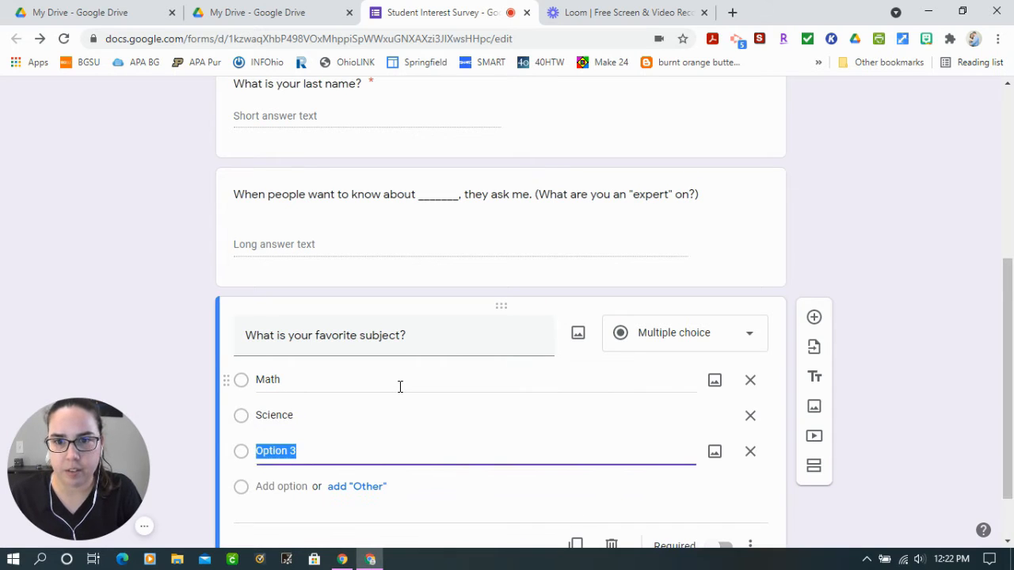
{"action": "type", "text": "Reading"}
{"action": "key", "text": "Return"}
{"action": "type", "text": "Mu"}
{"action": "key", "text": "BackSpace"}
{"action": "key", "text": "BackSpace"}
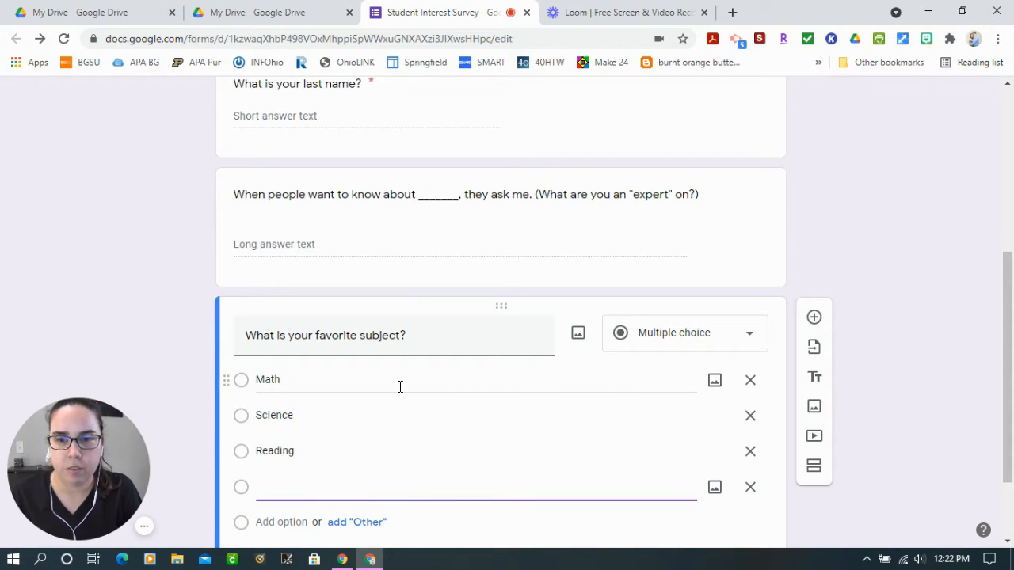
{"action": "key", "text": "BackSpace"}
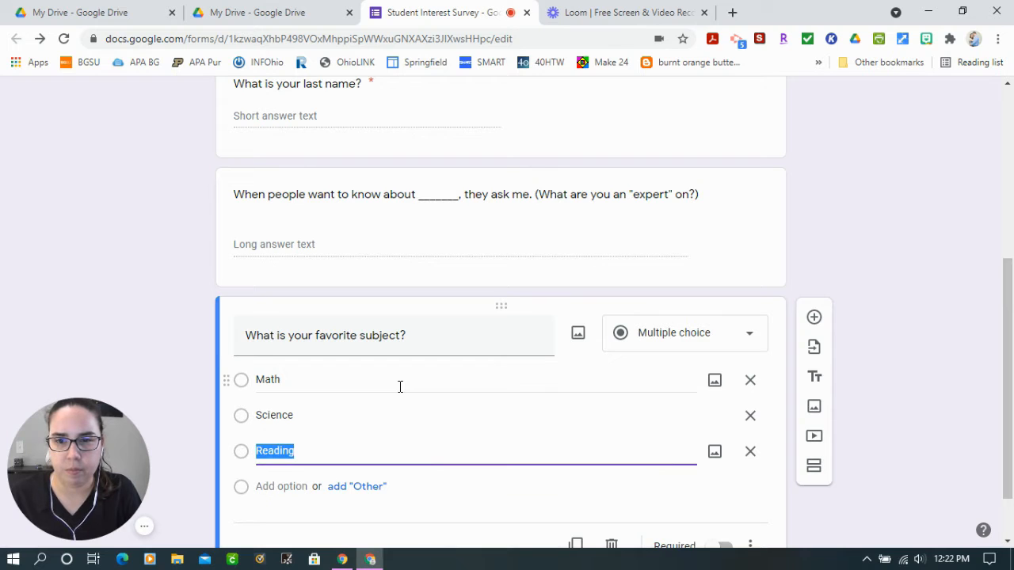
Add Social Studies and Writing as further answer options after Reading
{"action": "key", "text": "Tab"}
{"action": "key", "text": "Tab"}
{"action": "key", "text": "Tab"}
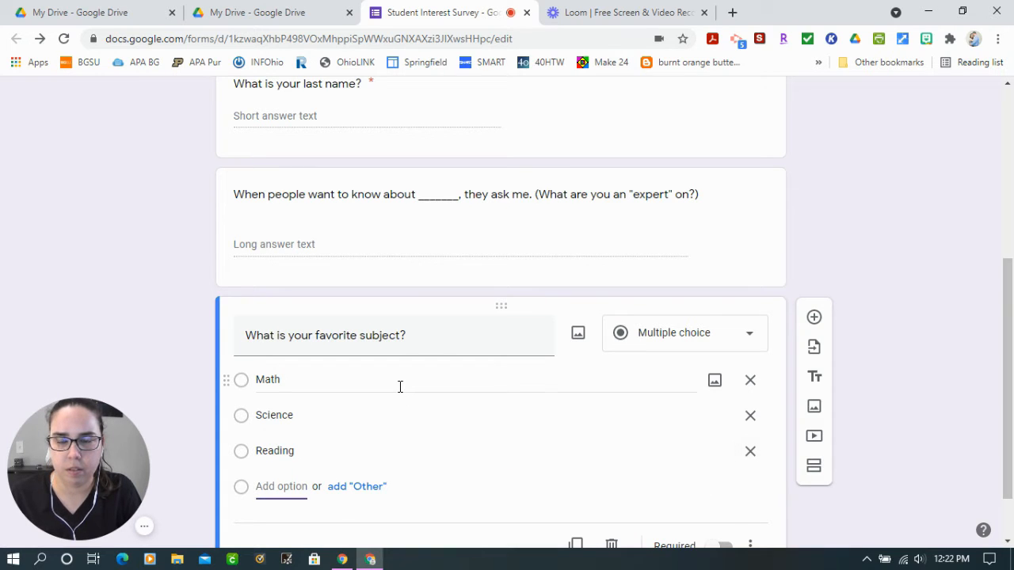
{"action": "type", "text": "Social Studies"}
{"action": "key", "text": "Return"}
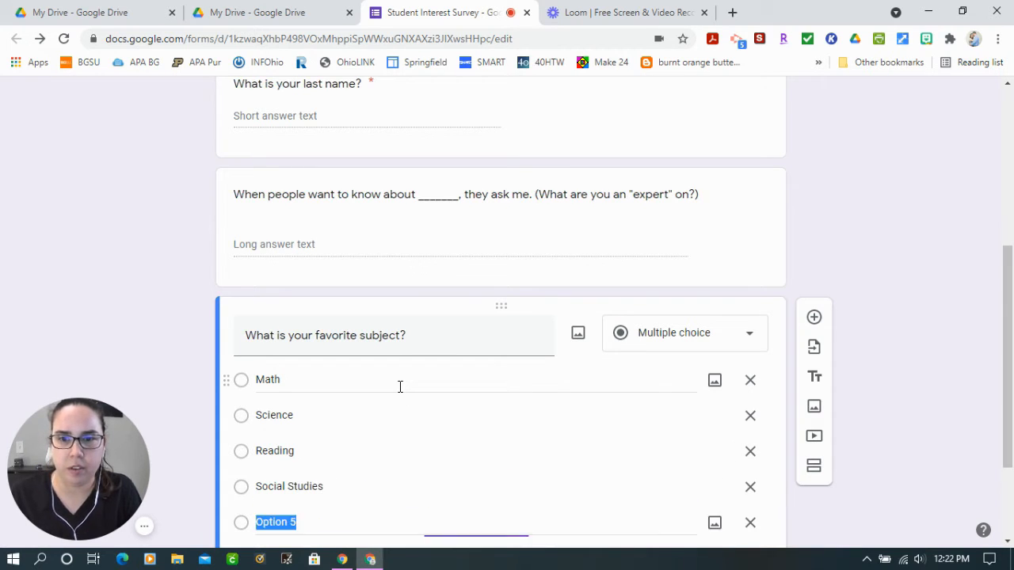
{"action": "key", "text": "Tab"}
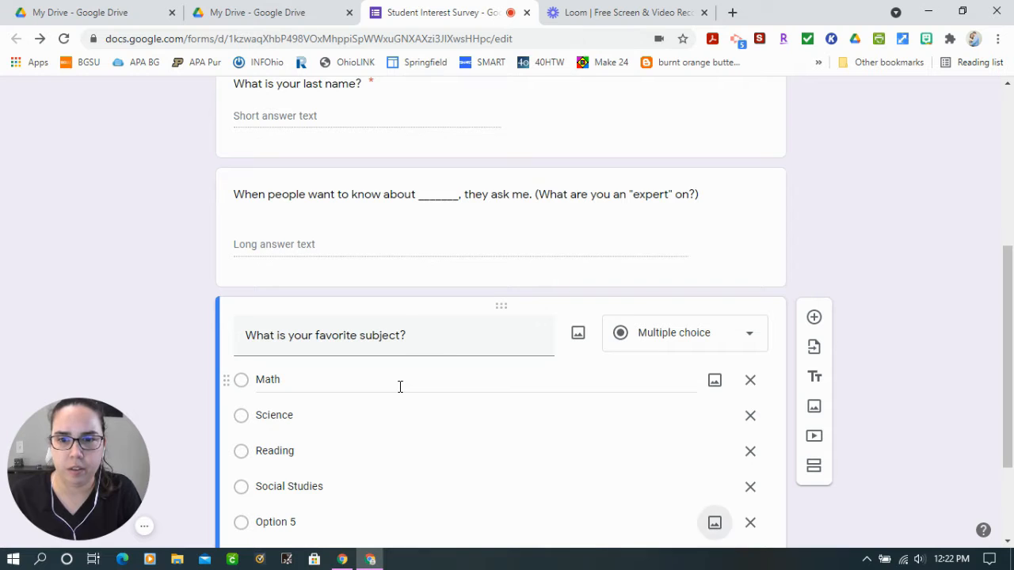
{"action": "left_click", "coordinate": [302, 528]}
{"action": "type", "text": "Writing"}
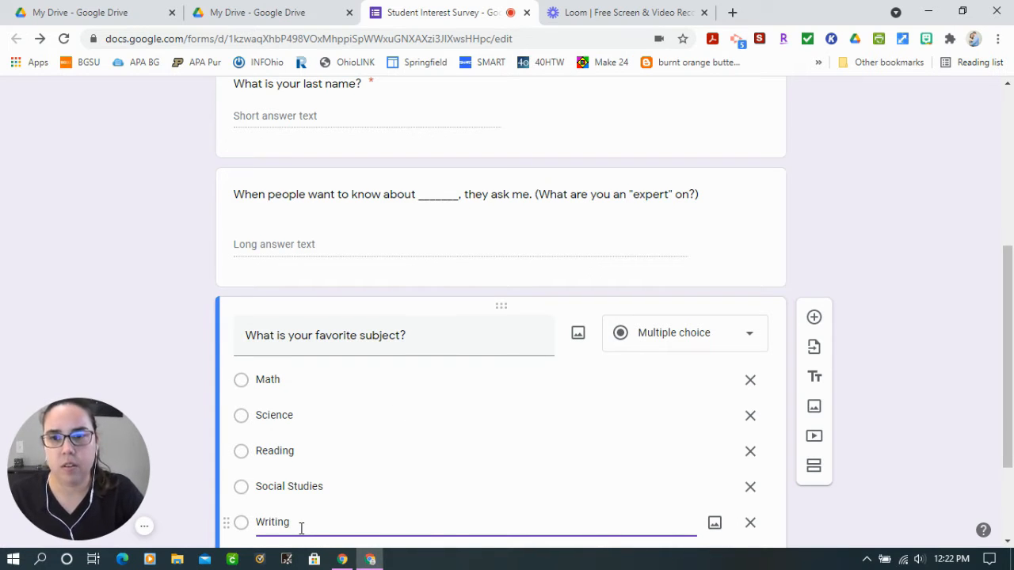
Add an "Other" choice after Writing in the favorite-subject question
{"action": "scroll", "coordinate": [351, 301], "scroll_direction": "down", "scroll_amount": 1}
{"action": "key", "text": "Tab"}
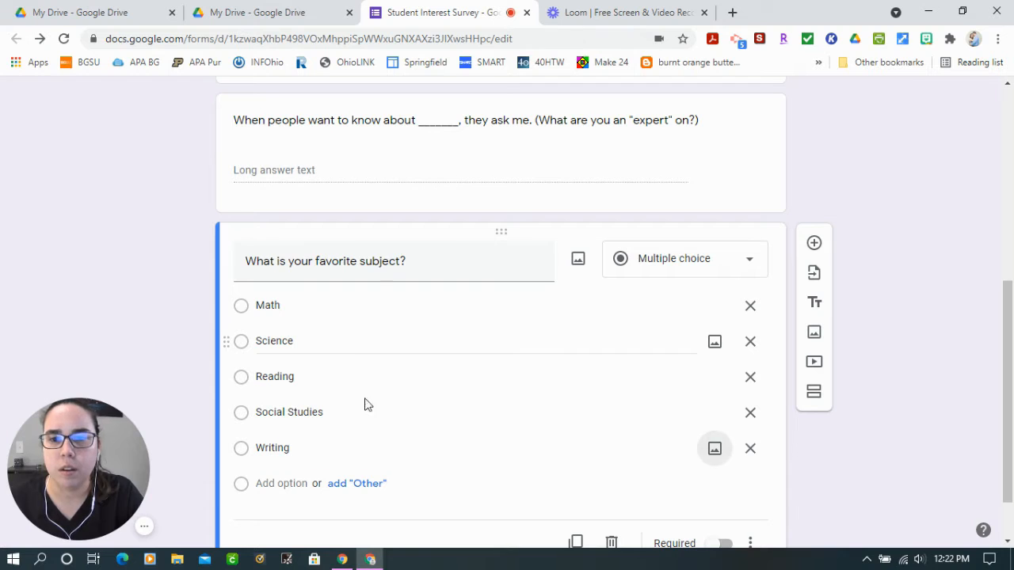
{"action": "key", "text": "Tab"}
{"action": "key", "text": "Tab"}
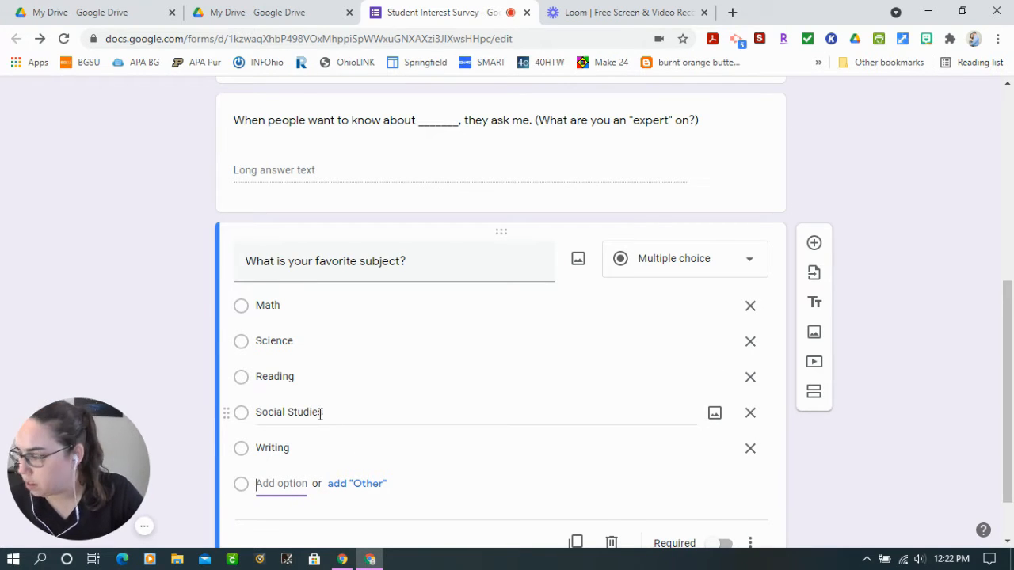
{"action": "left_click", "coordinate": [348, 486]}
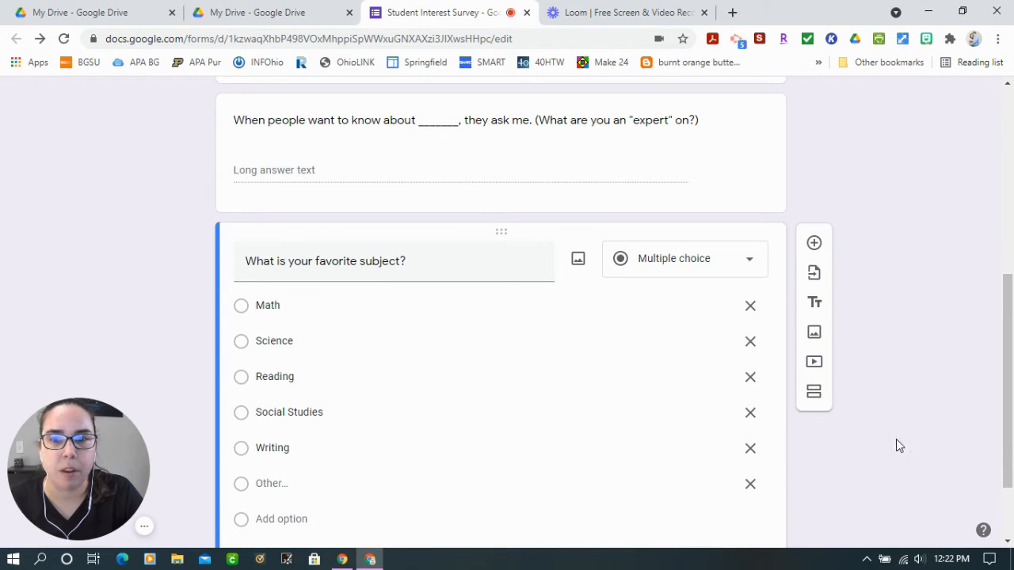
Add a new question after the favorite-subject question reading "What types of technology do you have at home?"
{"action": "scroll", "coordinate": [896, 439], "scroll_direction": "down", "scroll_amount": 1}
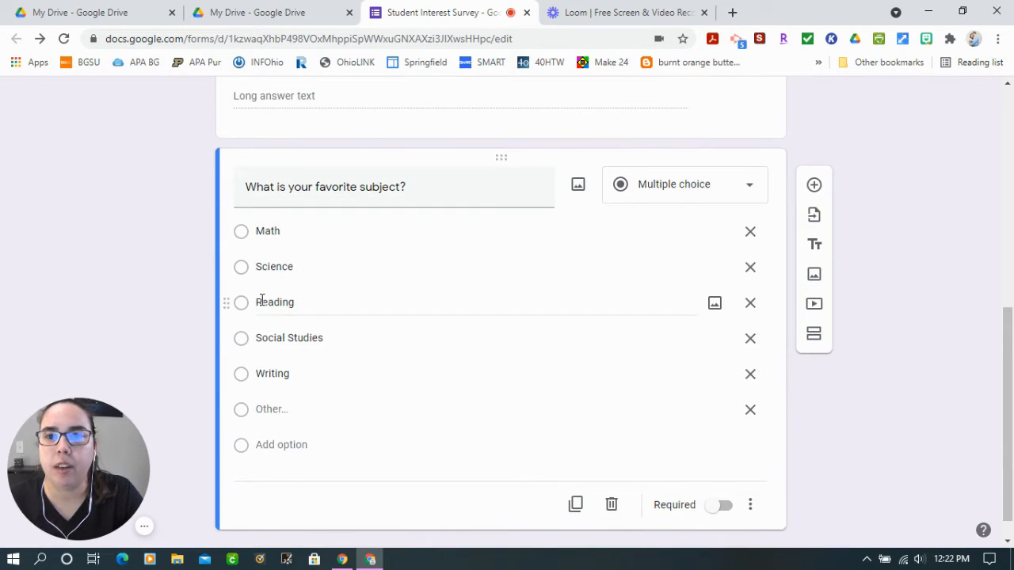
{"action": "left_click", "coordinate": [814, 187]}
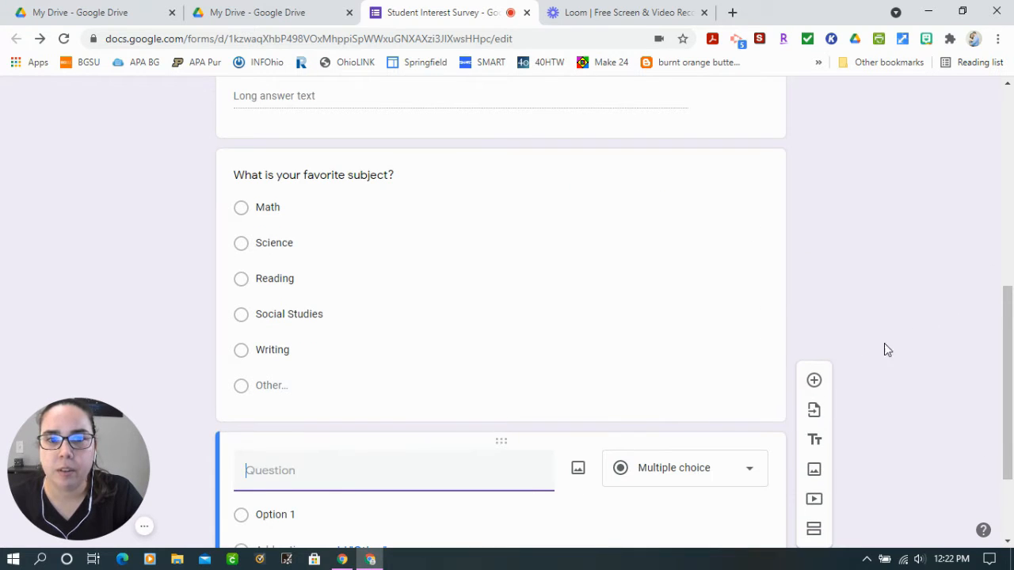
{"action": "scroll", "coordinate": [912, 405], "scroll_direction": "down", "scroll_amount": 1}
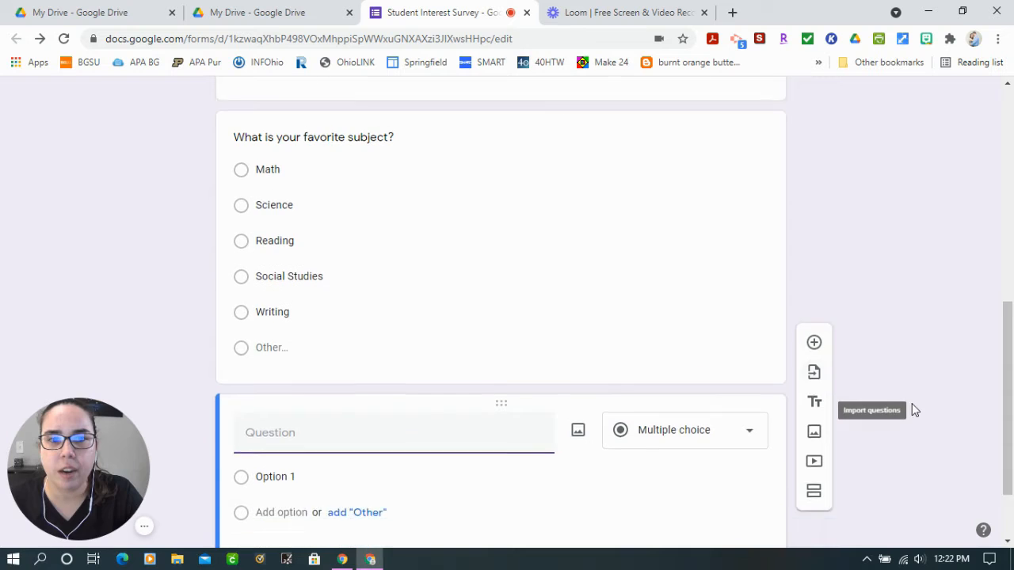
{"action": "left_click", "coordinate": [727, 333]}
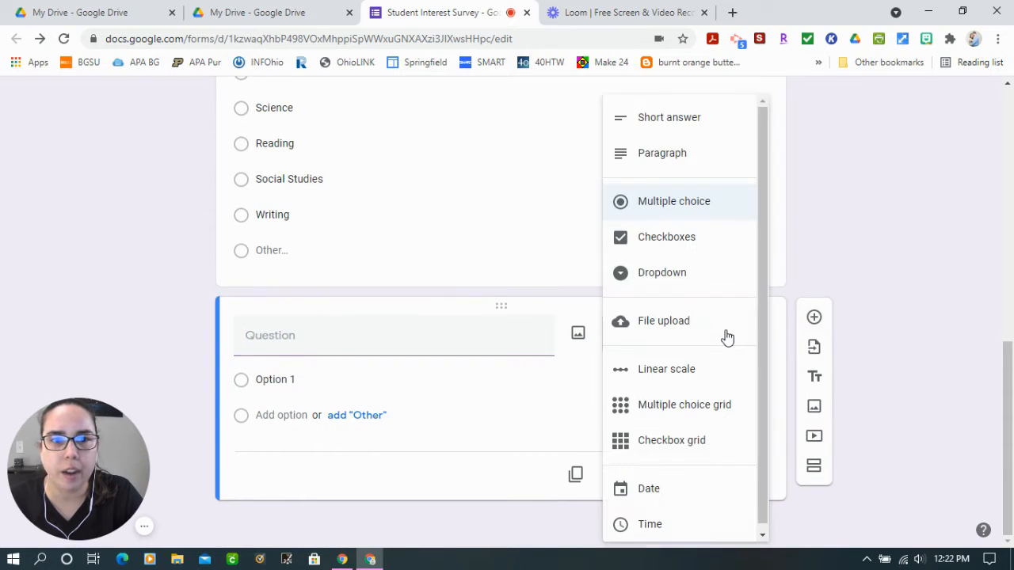
{"action": "left_click", "coordinate": [340, 333]}
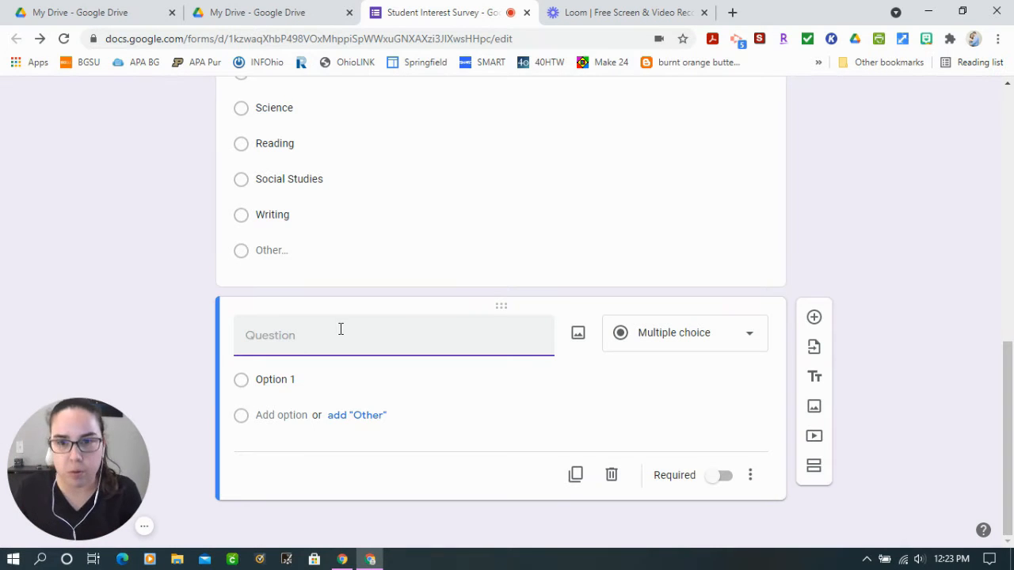
{"action": "type", "text": "What t"}
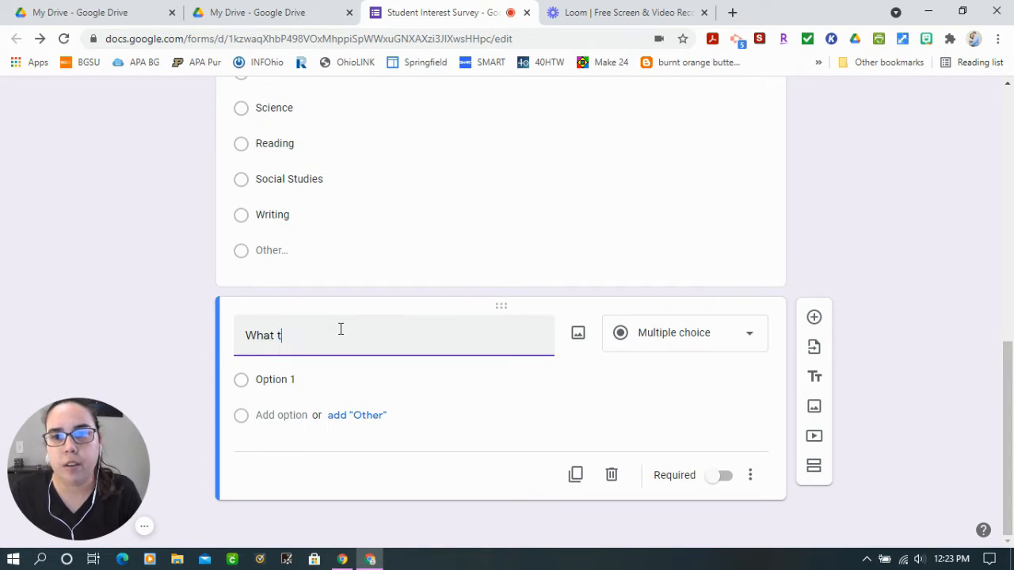
{"action": "type", "text": "ypes of technolo"}
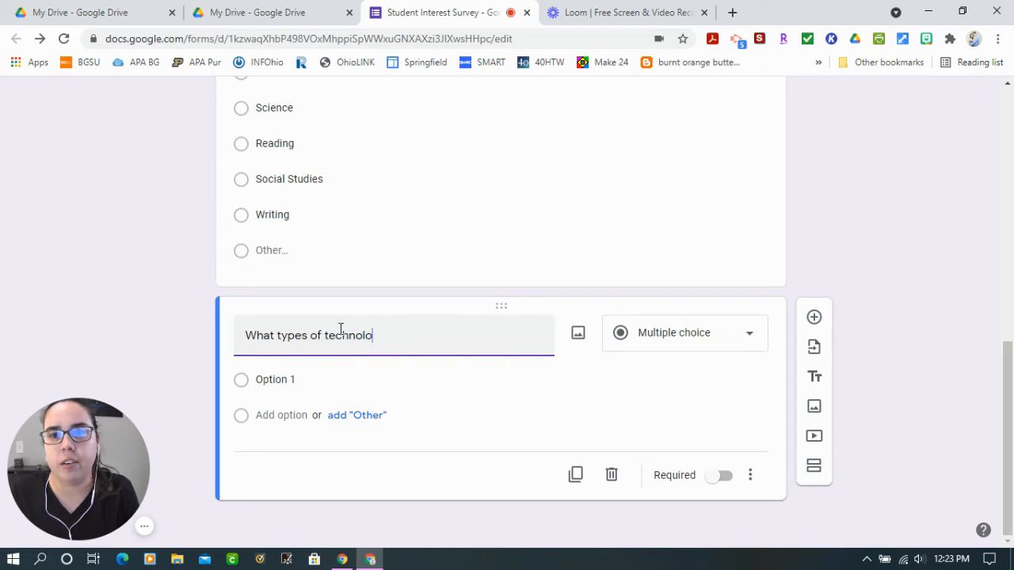
{"action": "type", "text": "gy do you have at "}
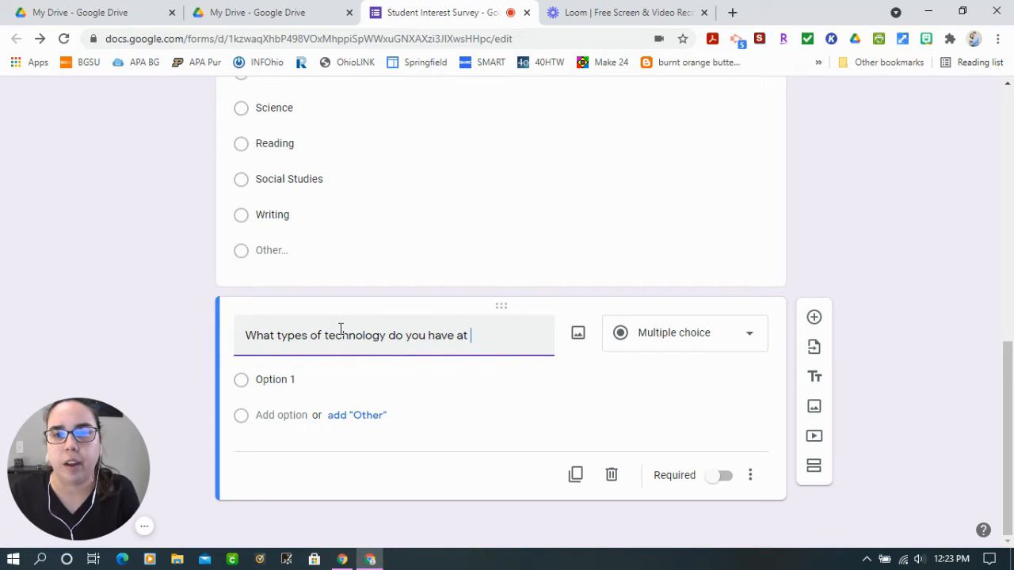
{"action": "type", "text": "home?"}
Set the home-technology question's type to Checkboxes
{"action": "left_click", "coordinate": [673, 332]}
{"action": "left_click", "coordinate": [709, 369]}
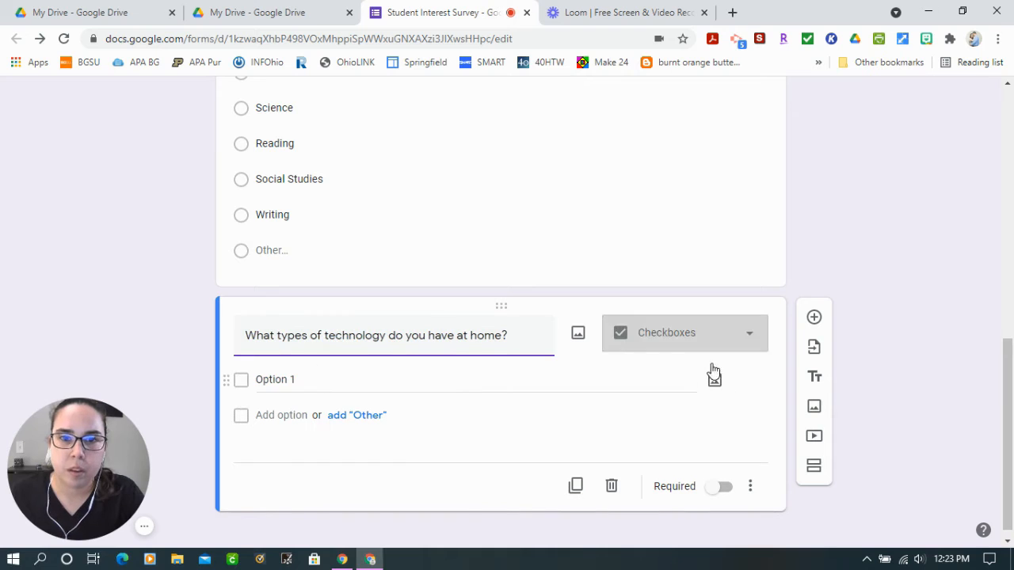
{"action": "left_click", "coordinate": [680, 333]}
{"action": "left_click", "coordinate": [651, 250]}
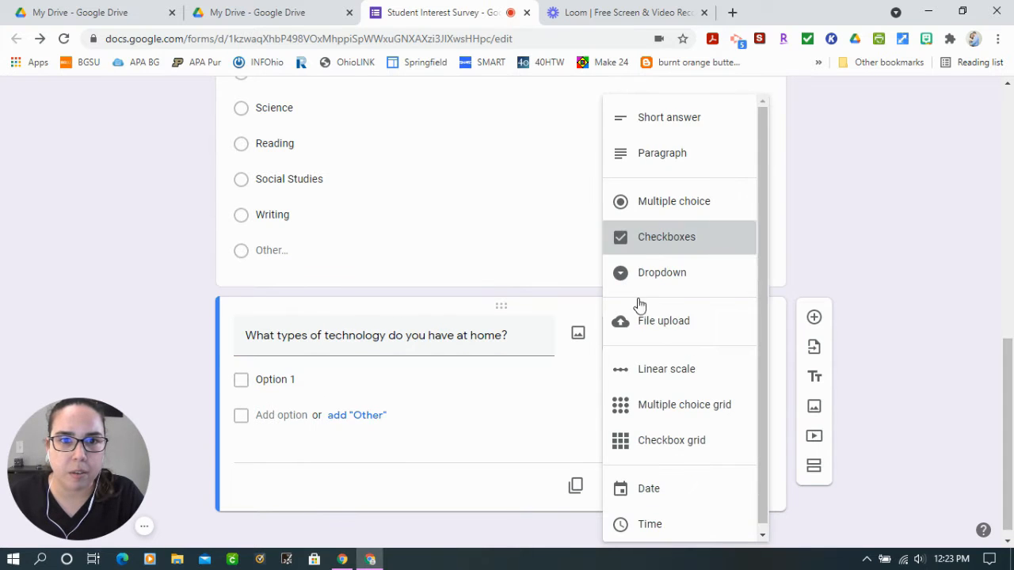
Enter Desktop and Laptop as the first two answer options of the home-technology question
{"action": "left_click", "coordinate": [277, 380]}
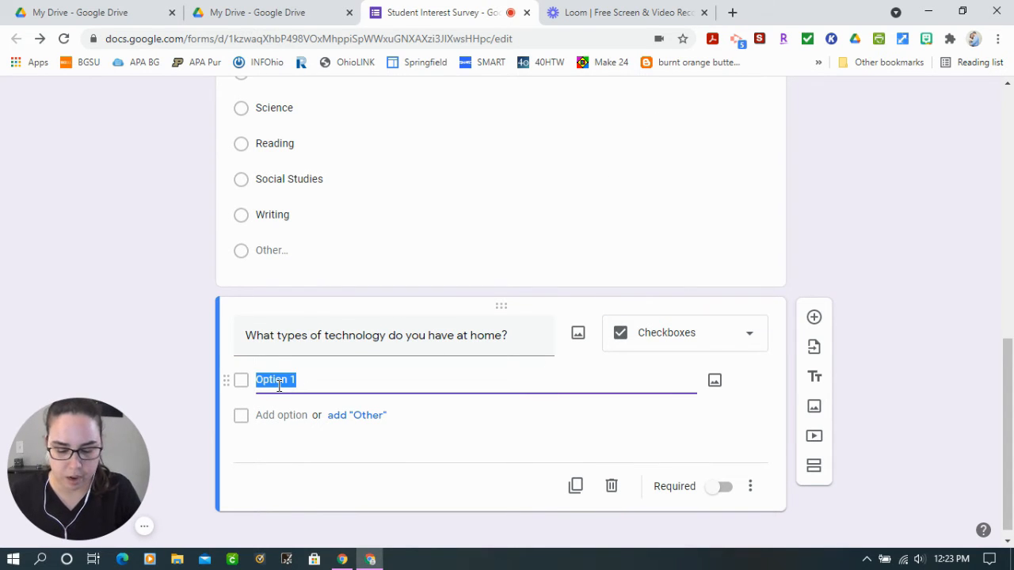
{"action": "type", "text": "Compu"}
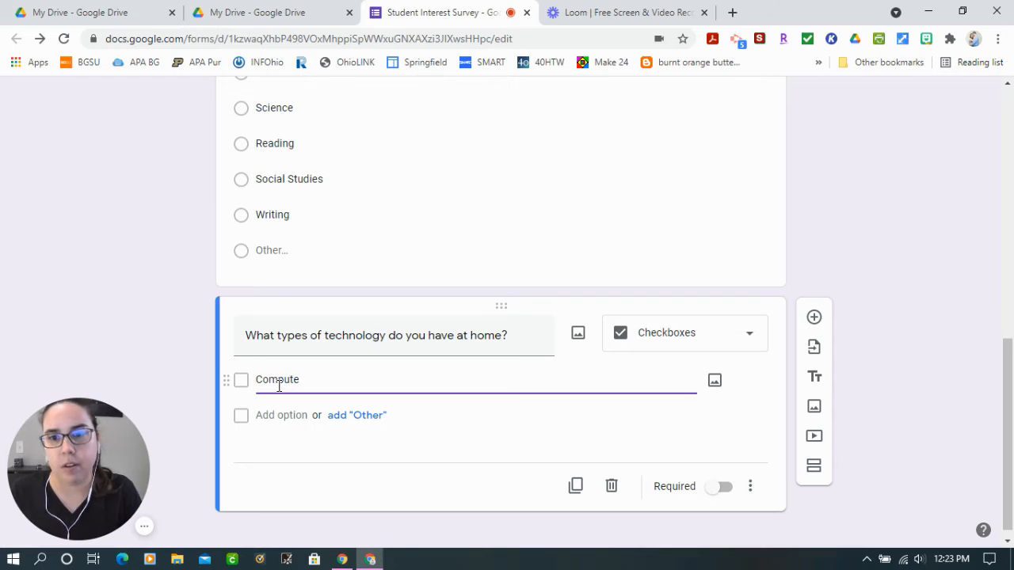
{"action": "type", "text": "te"}
{"action": "key", "text": "BackSpace"}
{"action": "key", "text": "BackSpace"}
{"action": "key", "text": "BackSpace"}
{"action": "key", "text": "BackSpace"}
{"action": "key", "text": "BackSpace"}
{"action": "key", "text": "BackSpace"}
{"action": "key", "text": "BackSpace"}
{"action": "type", "text": "Desktop"}
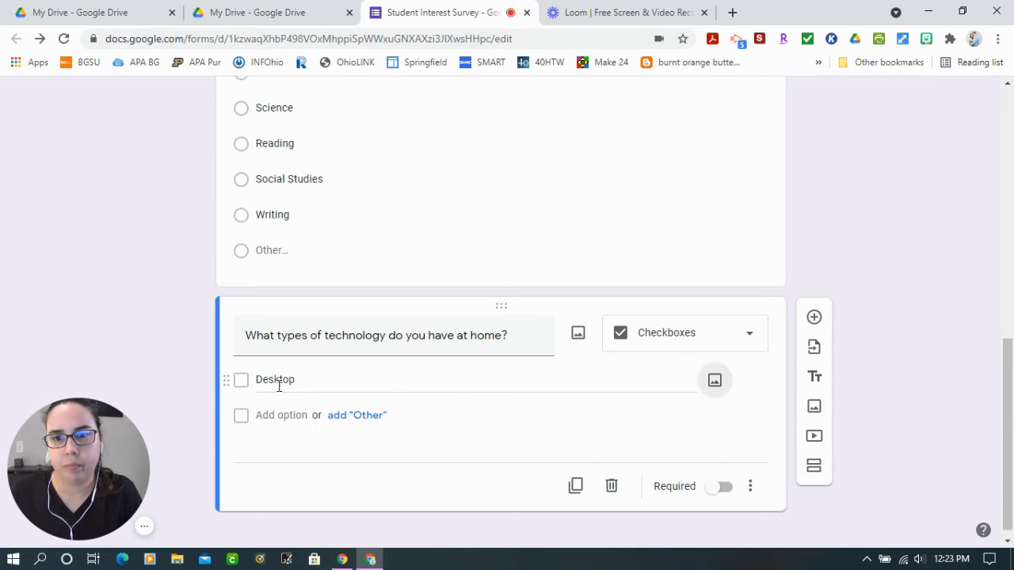
{"action": "key", "text": "Return"}
{"action": "type", "text": "Lap"}
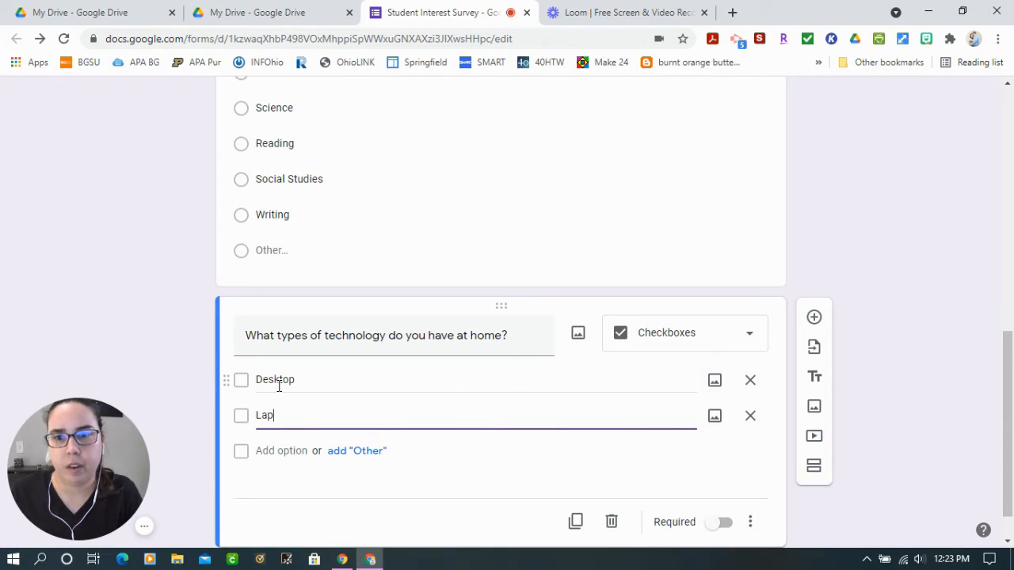
{"action": "type", "text": "top"}
{"action": "key", "text": "Tab"}
{"action": "key", "text": "Tab"}
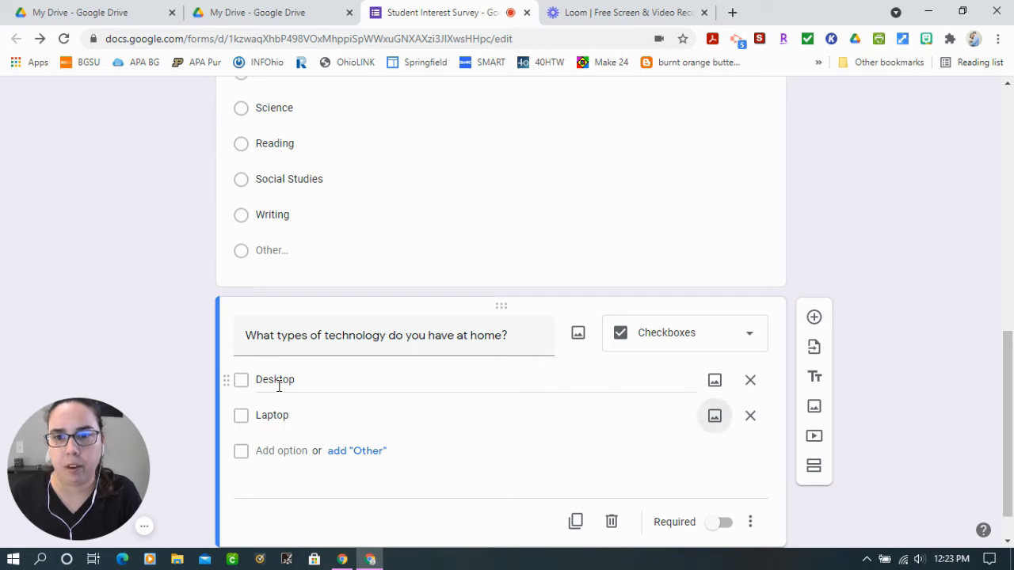
Add Chromebook and Tablet/Ipad as further answer options after Laptop
{"action": "left_click", "coordinate": [285, 451]}
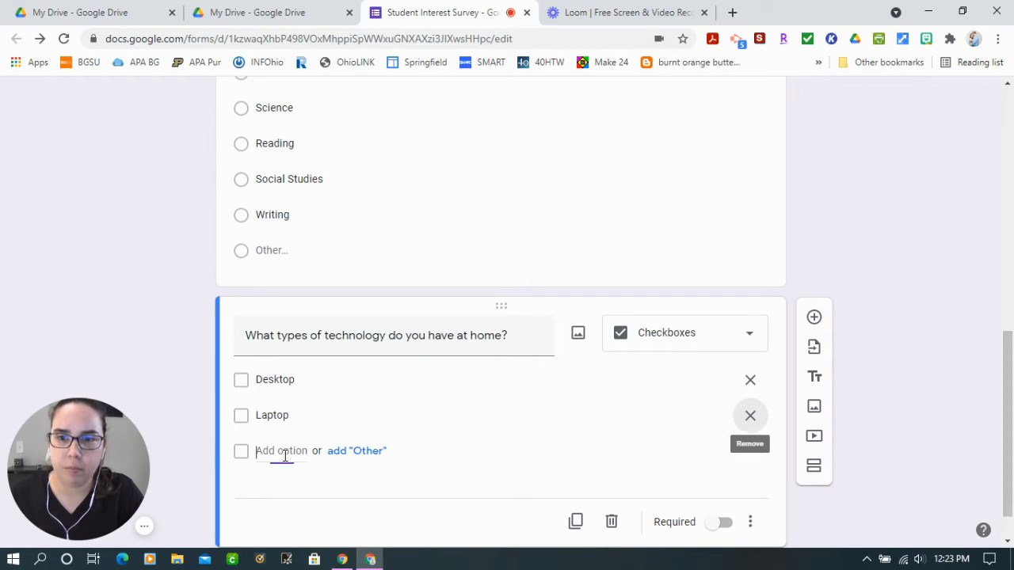
{"action": "type", "text": "Chromebook"}
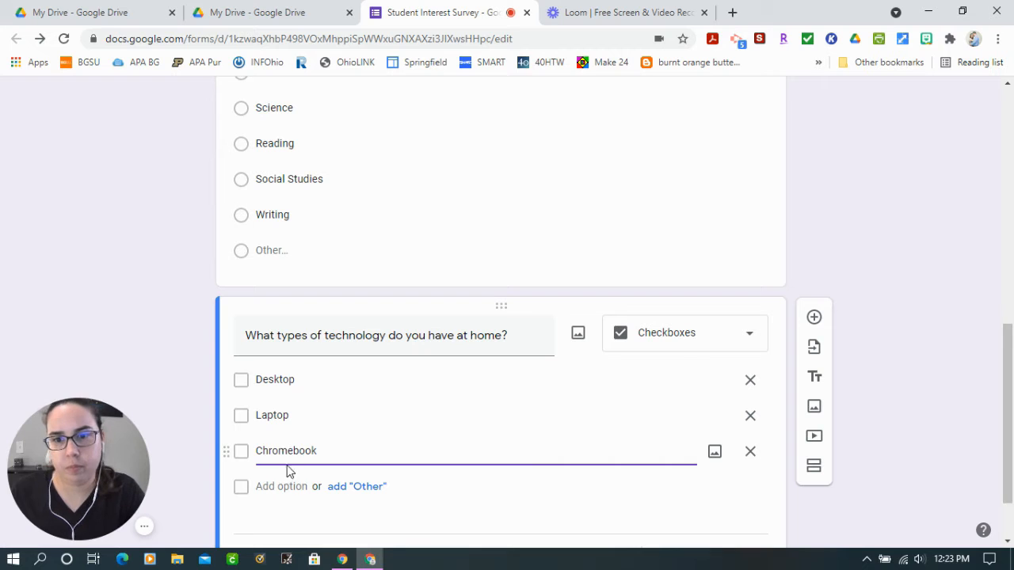
{"action": "left_click", "coordinate": [273, 487]}
{"action": "type", "text": "Tablet"}
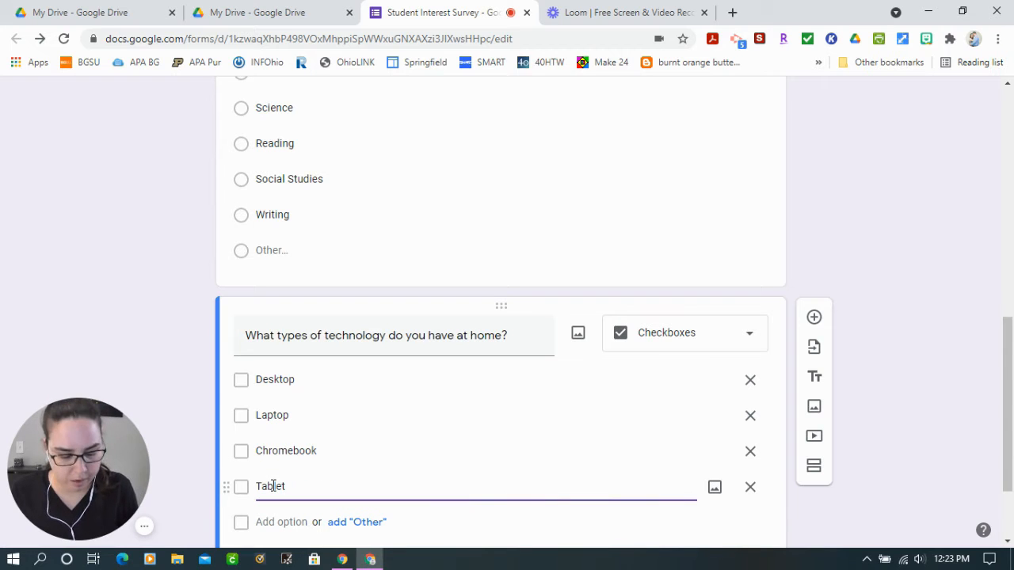
{"action": "type", "text": "/Ipad"}
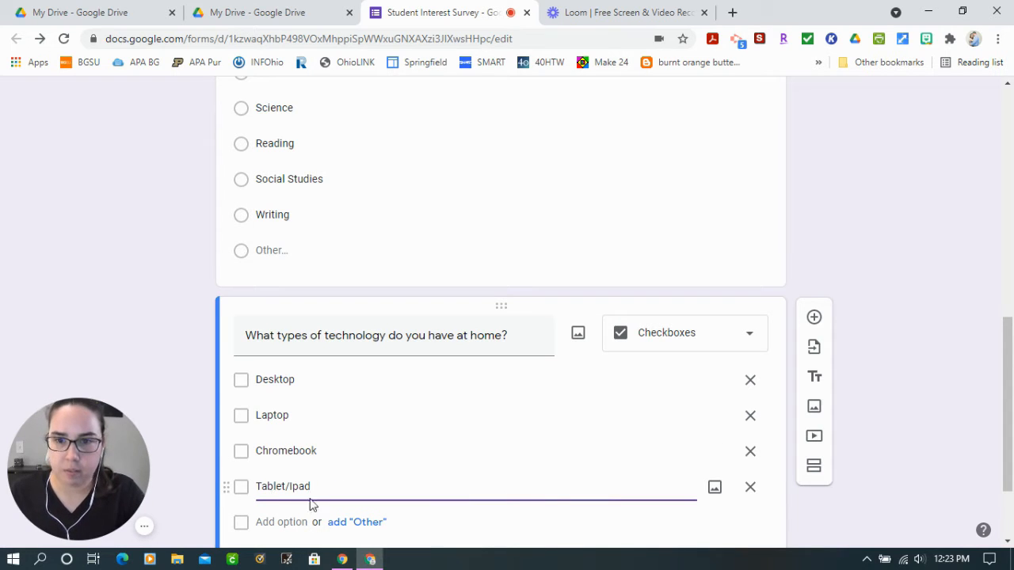
Add Smartphone as the fifth answer option of the home-technology question
{"action": "left_click", "coordinate": [257, 522]}
{"action": "type", "text": "Smart Pho"}
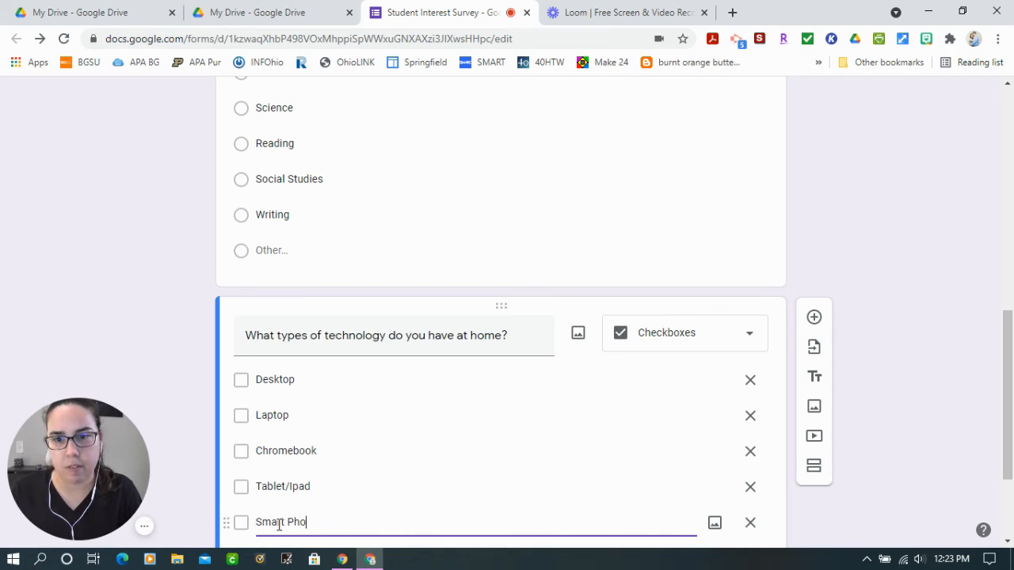
{"action": "type", "text": "n"}
{"action": "key", "text": "BackSpace"}
{"action": "key", "text": "BackSpace"}
{"action": "key", "text": "BackSpace"}
{"action": "key", "text": "BackSpace"}
{"action": "key", "text": "BackSpace"}
{"action": "type", "text": "phone"}
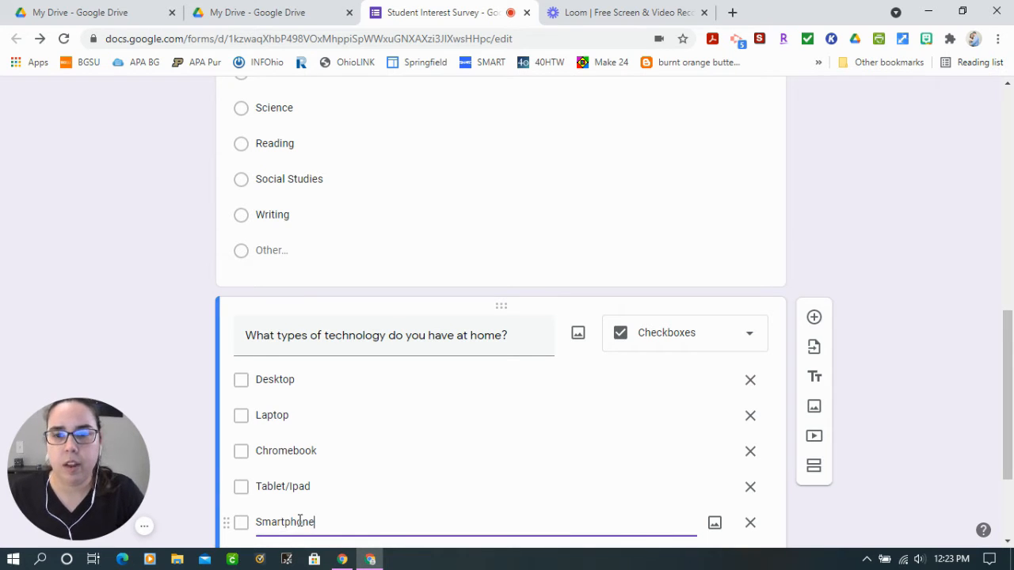
Add an "Other" choice after Smartphone and make the home-technology question required
{"action": "scroll", "coordinate": [396, 496], "scroll_direction": "down", "scroll_amount": 2}
{"action": "left_click", "coordinate": [358, 412]}
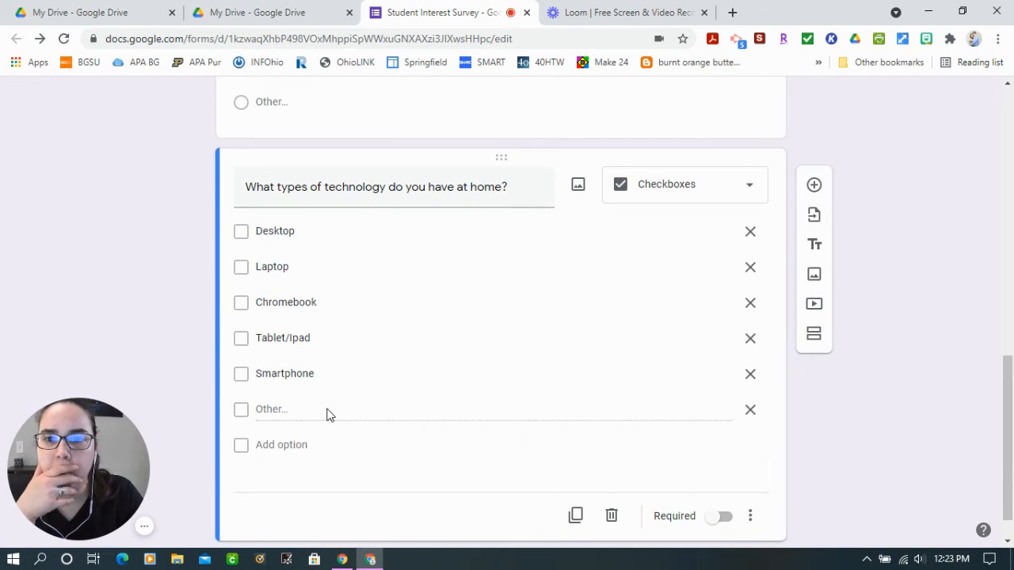
{"action": "left_click", "coordinate": [750, 410]}
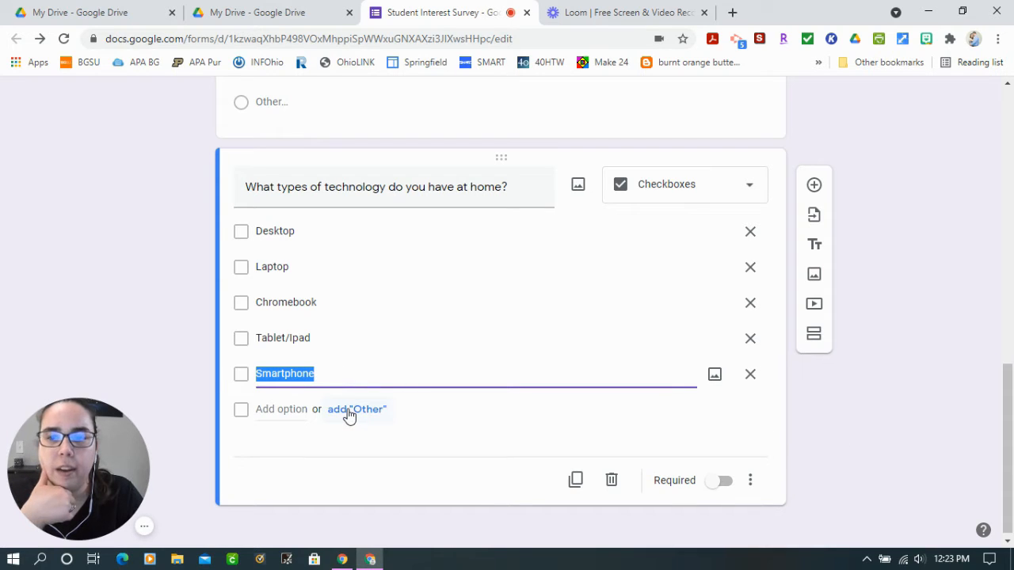
{"action": "left_click", "coordinate": [349, 412]}
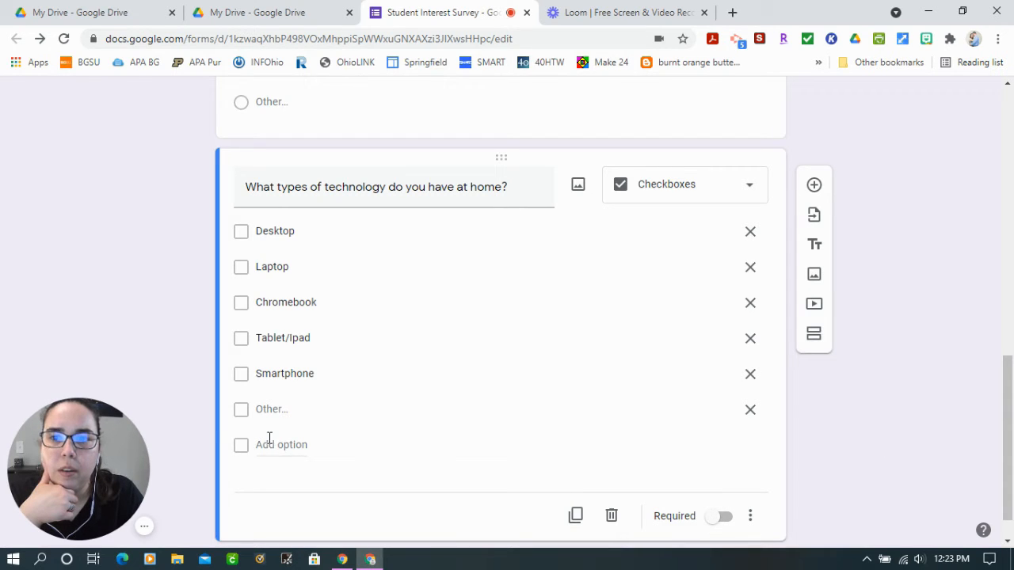
{"action": "left_click", "coordinate": [712, 519]}
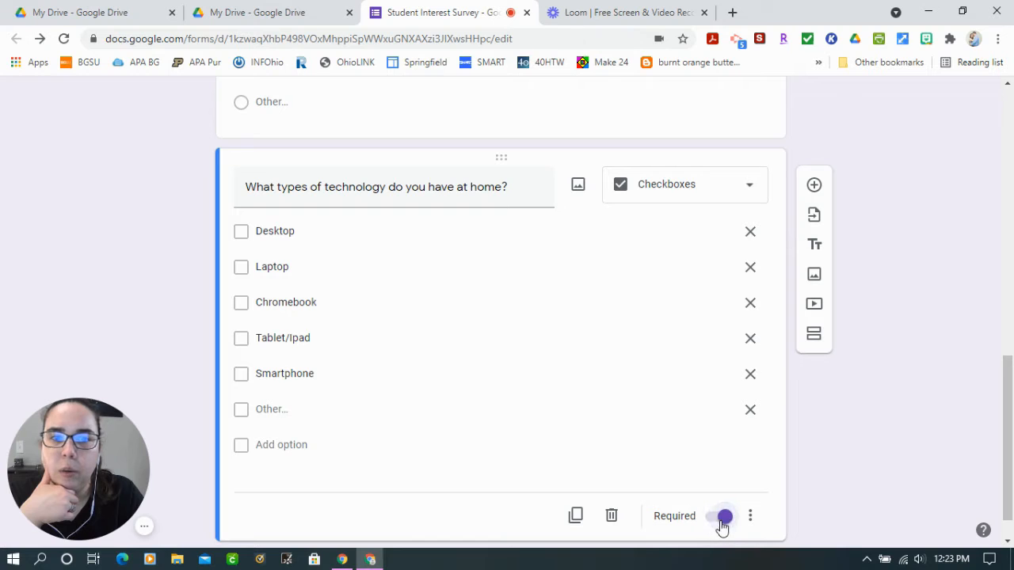
Add None as an answer option between Smartphone and "Other" in the home-technology question
{"action": "left_click", "coordinate": [272, 448]}
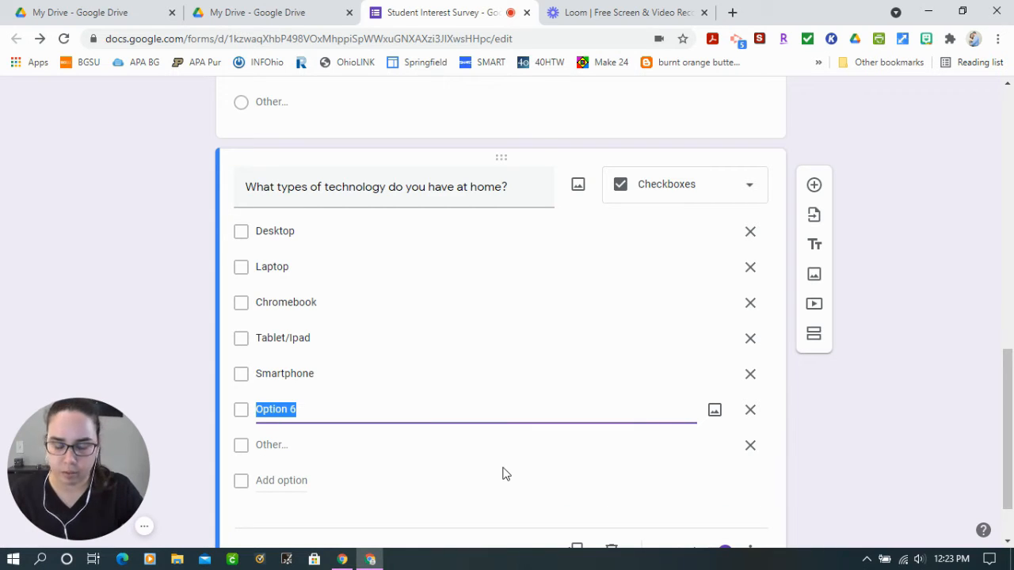
{"action": "type", "text": "None"}
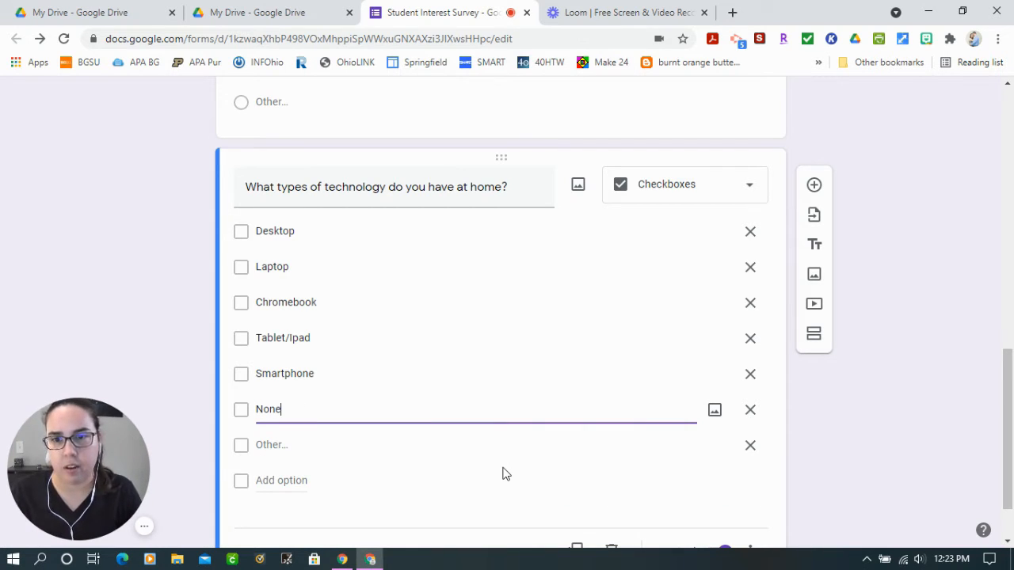
{"action": "left_click", "coordinate": [899, 474]}
{"action": "scroll", "coordinate": [900, 473], "scroll_direction": "down", "scroll_amount": 1}
{"action": "scroll", "coordinate": [834, 481], "scroll_direction": "up", "scroll_amount": 1}
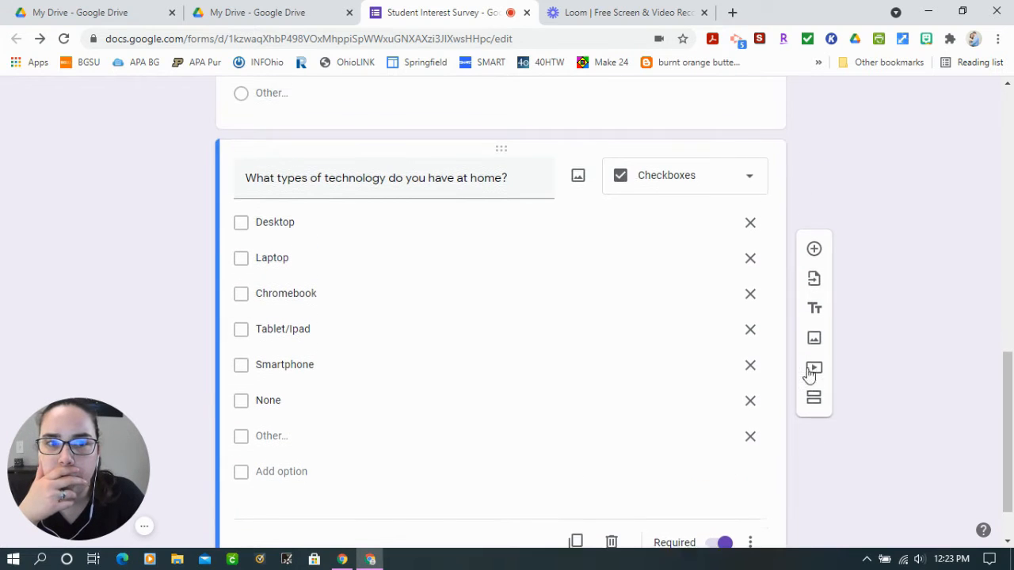
{"action": "scroll", "coordinate": [530, 358], "scroll_direction": "up", "scroll_amount": 2}
{"action": "scroll", "coordinate": [530, 357], "scroll_direction": "down", "scroll_amount": 3}
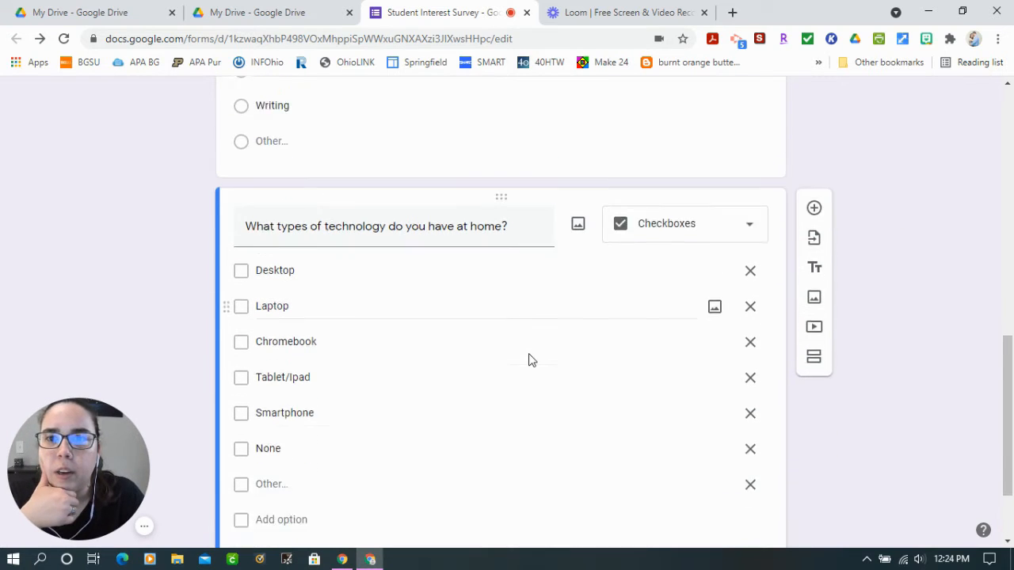
Add another question after the home-technology question and set its type to Checkbox grid
{"action": "left_click", "coordinate": [665, 128]}
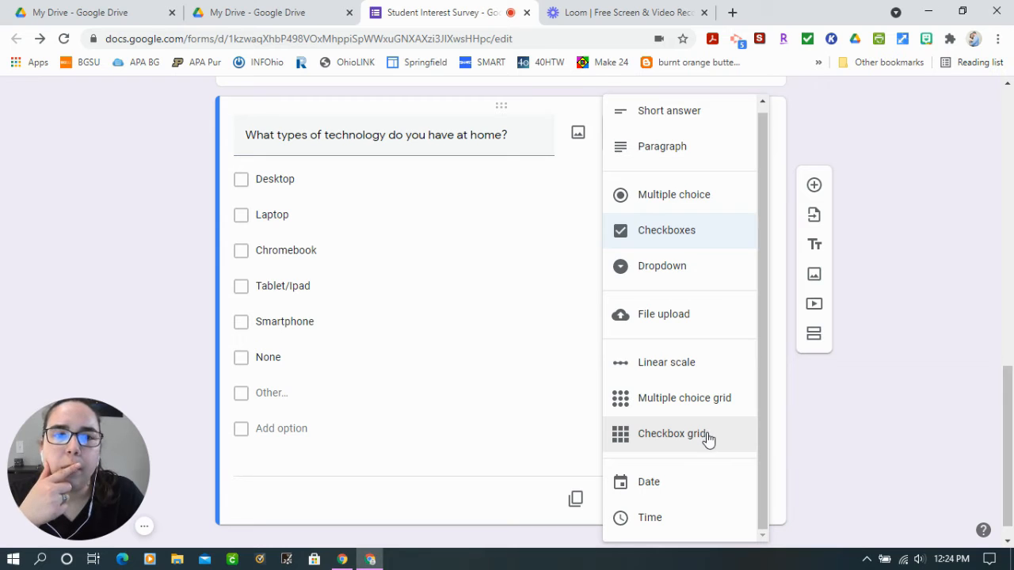
{"action": "left_click", "coordinate": [814, 186]}
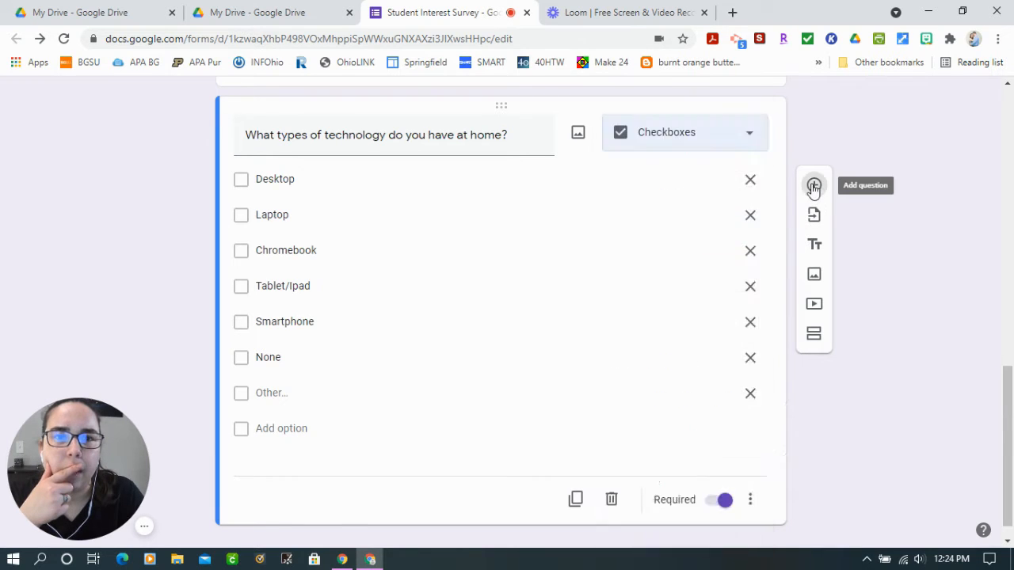
{"action": "left_click", "coordinate": [814, 185]}
{"action": "left_click", "coordinate": [701, 388]}
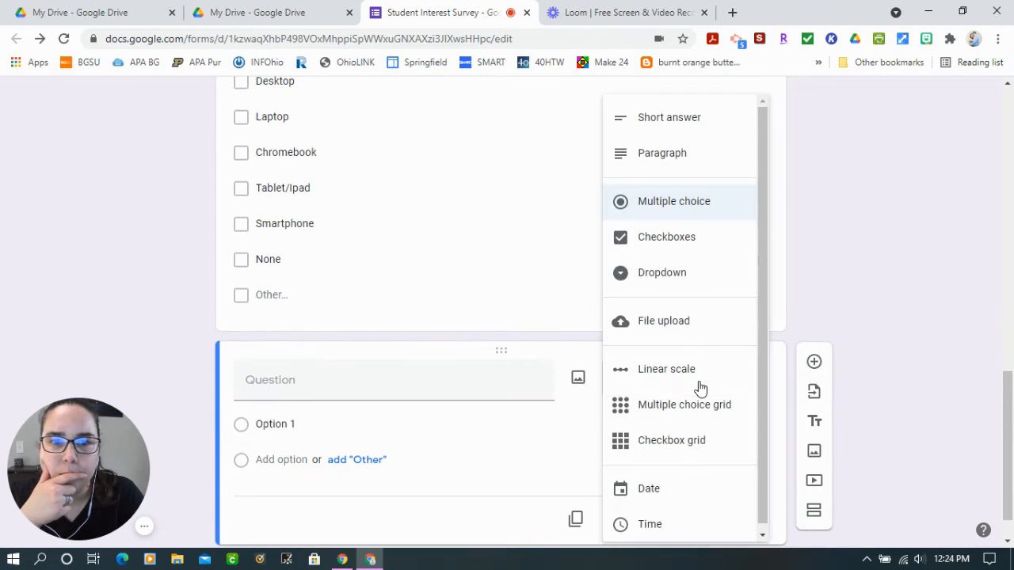
{"action": "left_click", "coordinate": [684, 445]}
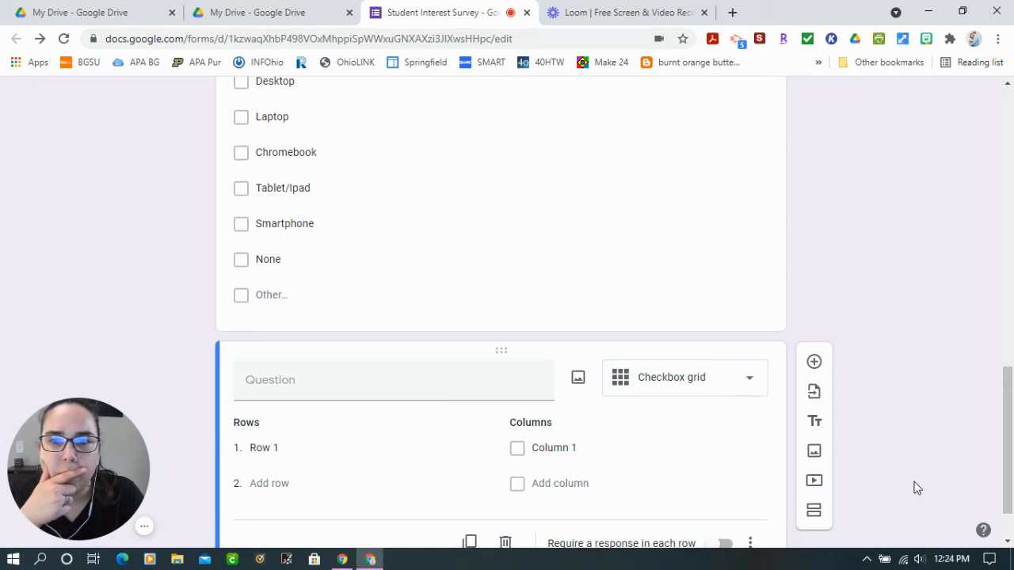
Name the first row of the checkbox grid Writing
{"action": "left_click", "coordinate": [273, 382]}
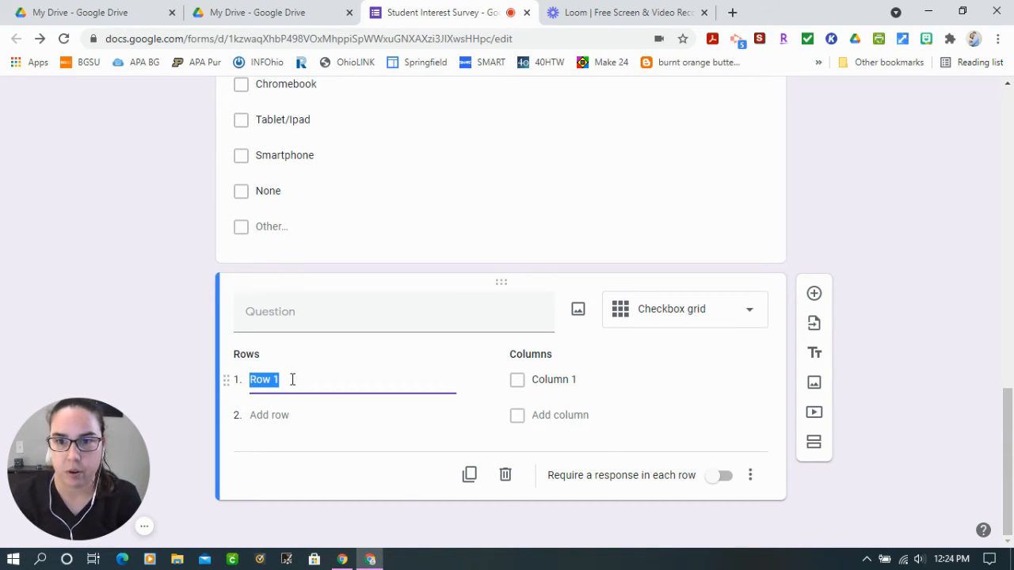
{"action": "type", "text": "Writing"}
{"action": "key", "text": "Return"}
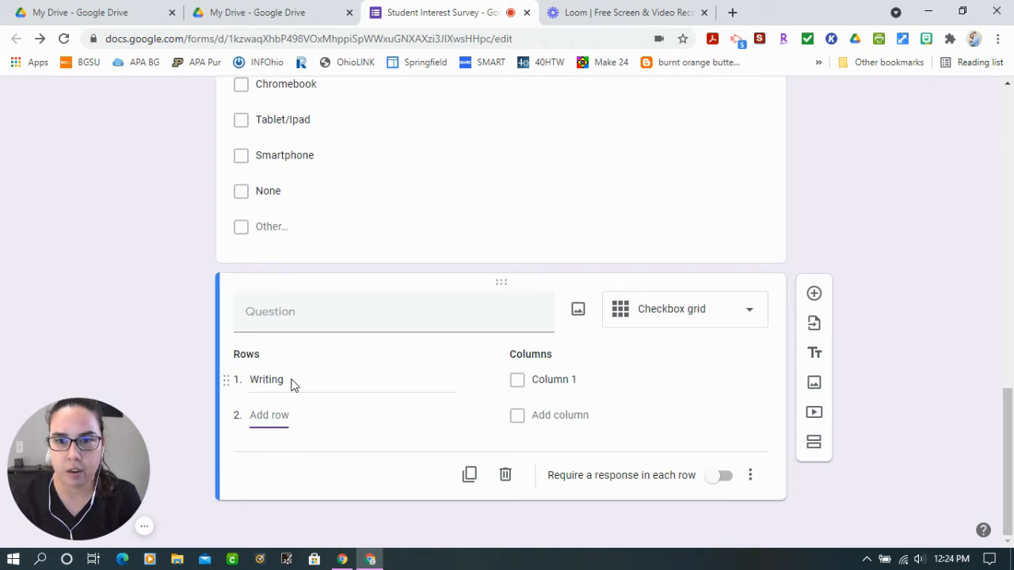
Add Reading, Math and Science as rows below Writing in the checkbox grid
{"action": "type", "text": "Reading"}
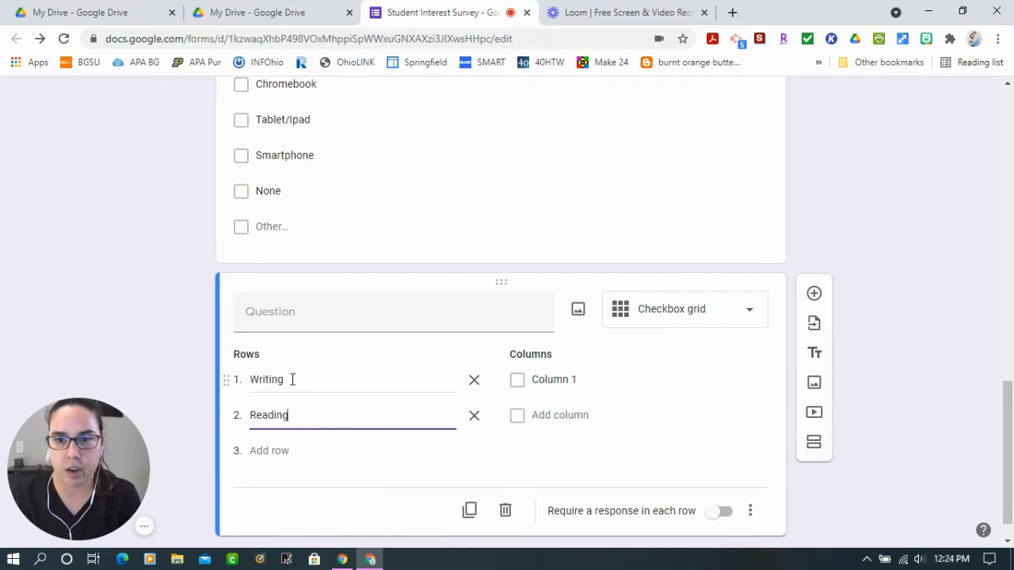
{"action": "key", "text": "Return"}
{"action": "type", "text": "Math"}
{"action": "key", "text": "Return"}
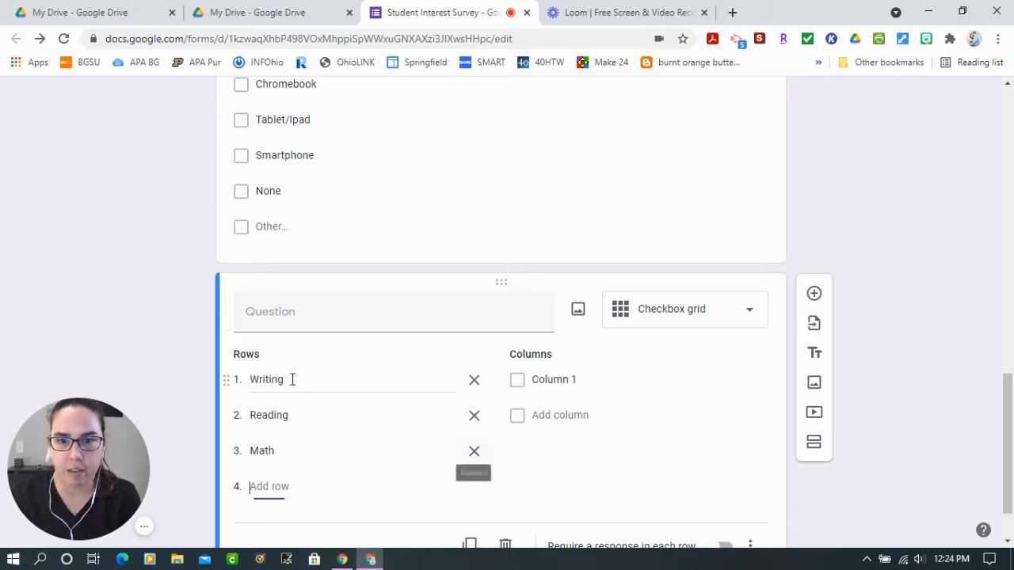
{"action": "key", "text": "Tab"}
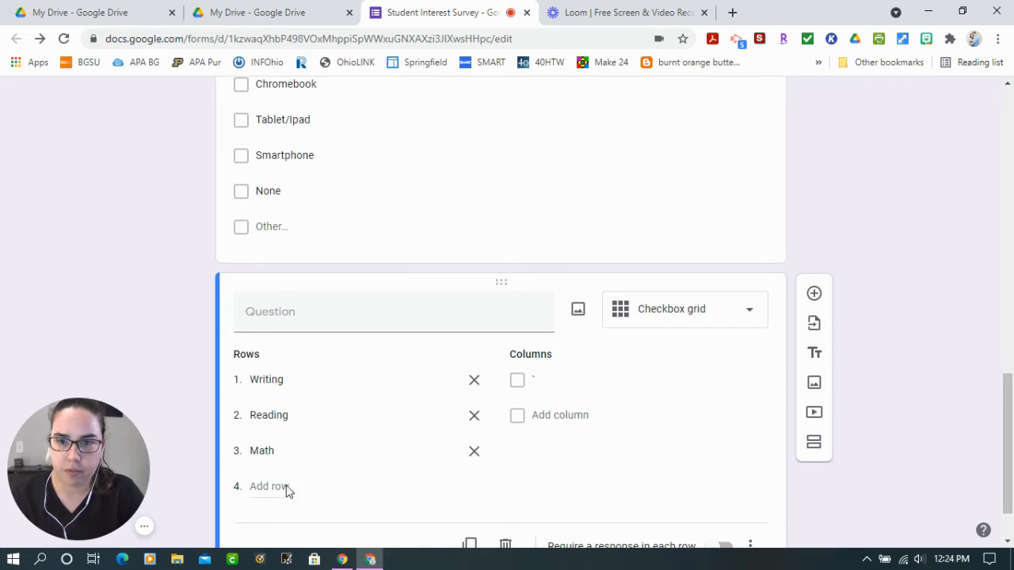
{"action": "left_click", "coordinate": [267, 487]}
{"action": "type", "text": "Science"}
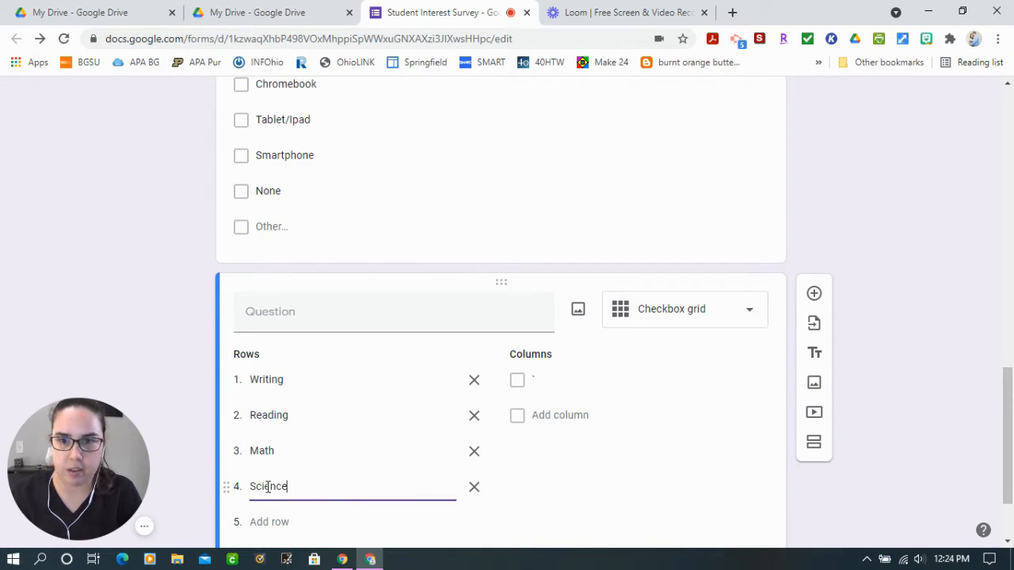
Add Social Studies and Technology as the fifth and sixth rows of the checkbox grid
{"action": "key", "text": "Return"}
{"action": "type", "text": "Socials"}
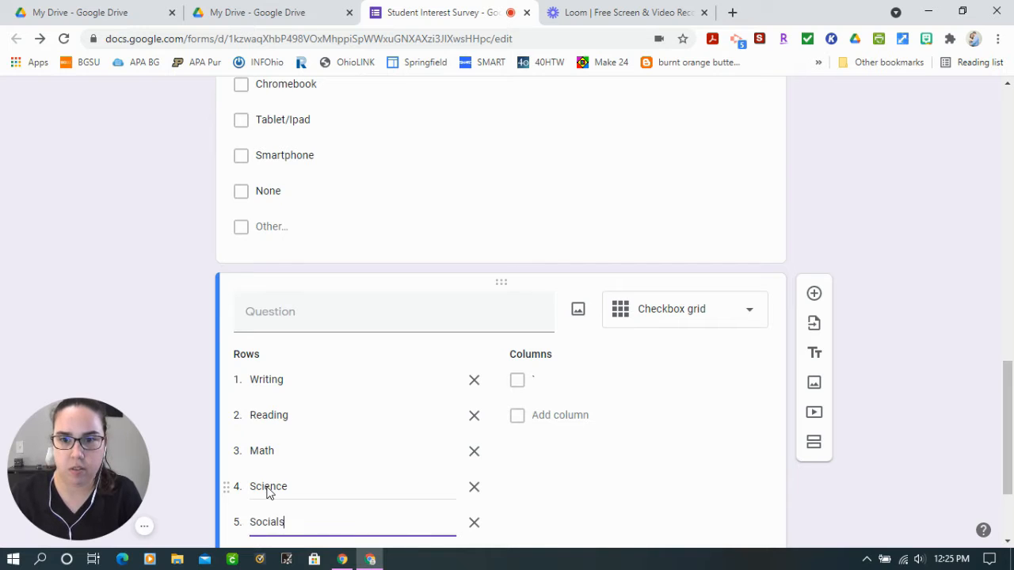
{"action": "type", "text": "tdu"}
{"action": "key", "text": "BackSpace"}
{"action": "key", "text": "BackSpace"}
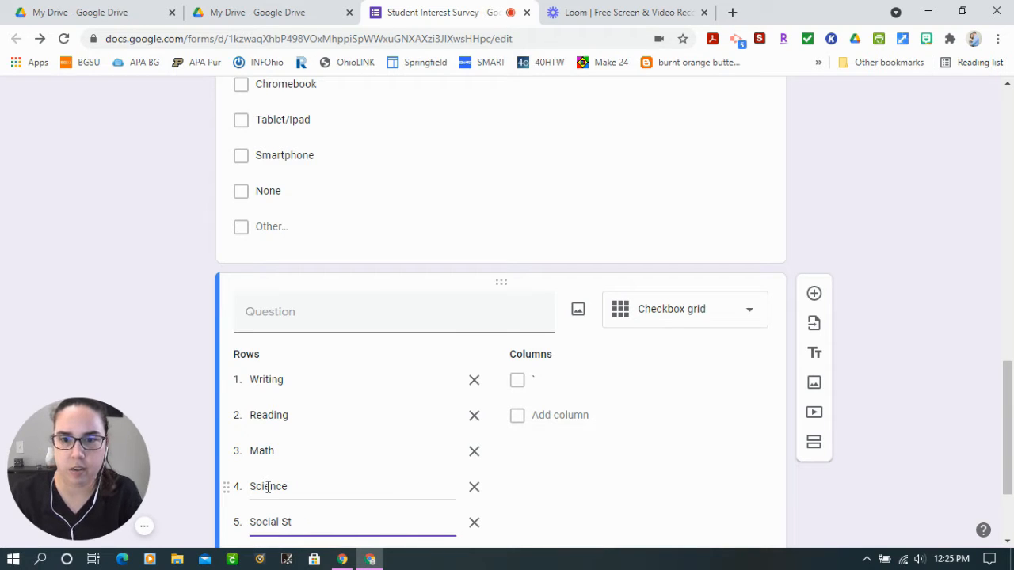
{"action": "type", "text": "udies"}
{"action": "key", "text": "Return"}
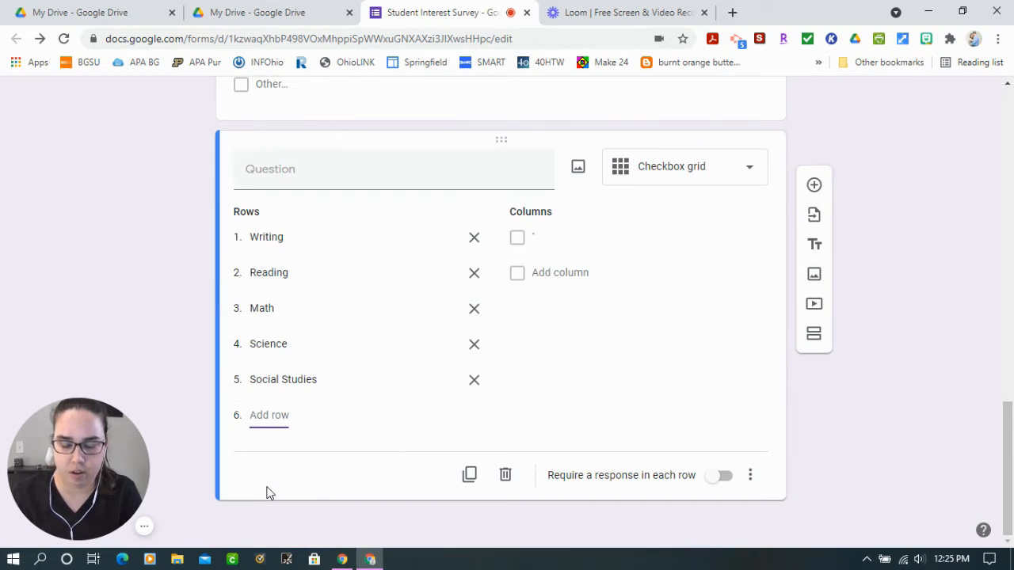
{"action": "type", "text": "Technology"}
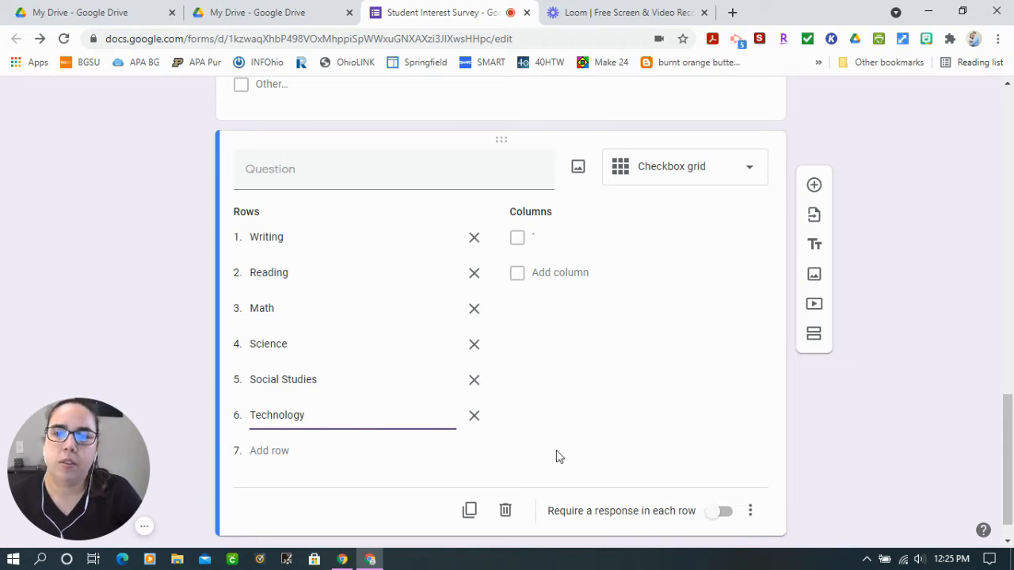
{"action": "left_click", "coordinate": [850, 416]}
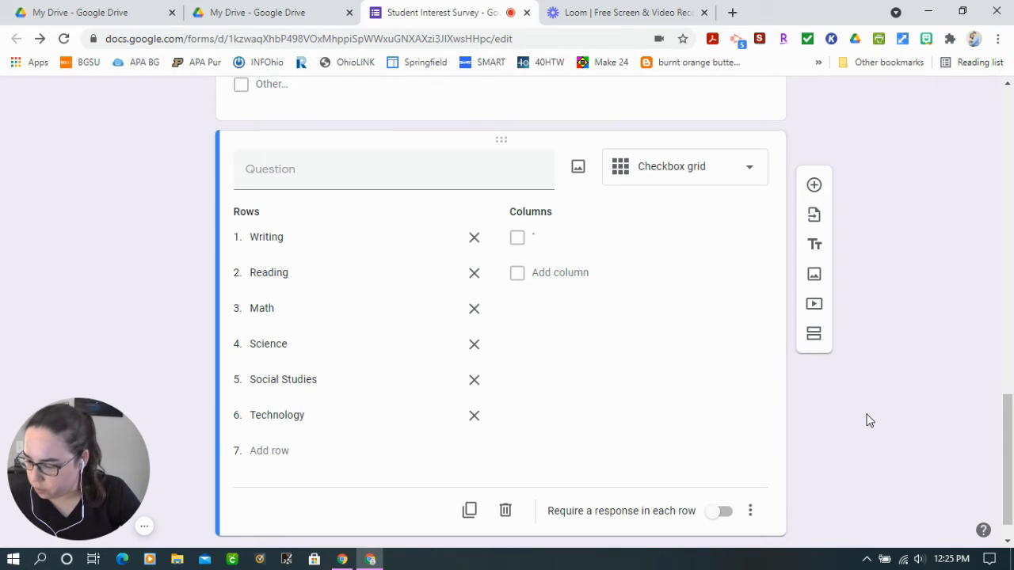
Begin the checkbox grid's question text with "For each subject area rank yourself on a scale of"
{"action": "scroll", "coordinate": [335, 310], "scroll_direction": "up", "scroll_amount": 1}
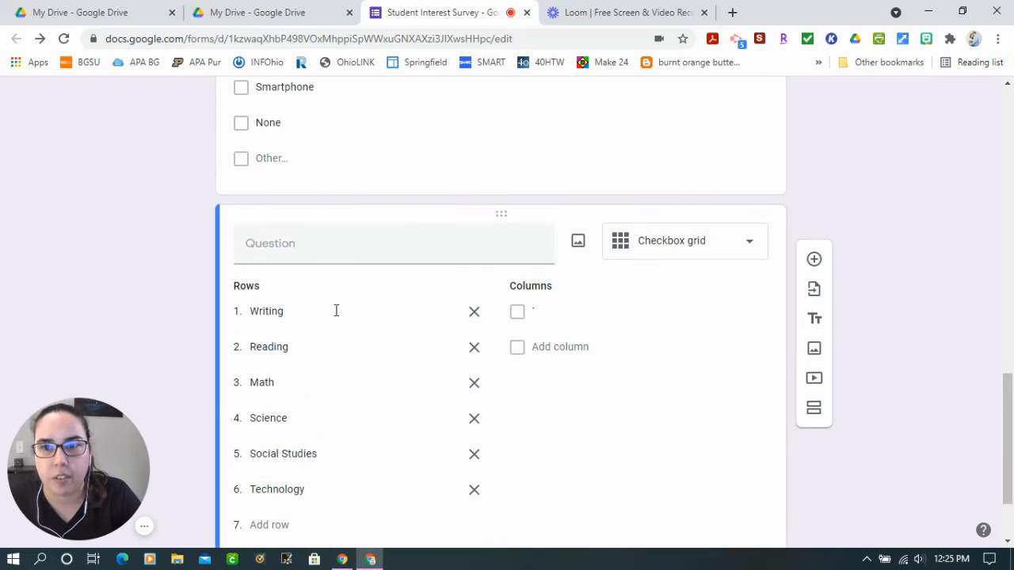
{"action": "left_click", "coordinate": [308, 250]}
{"action": "type", "text": "For ea"}
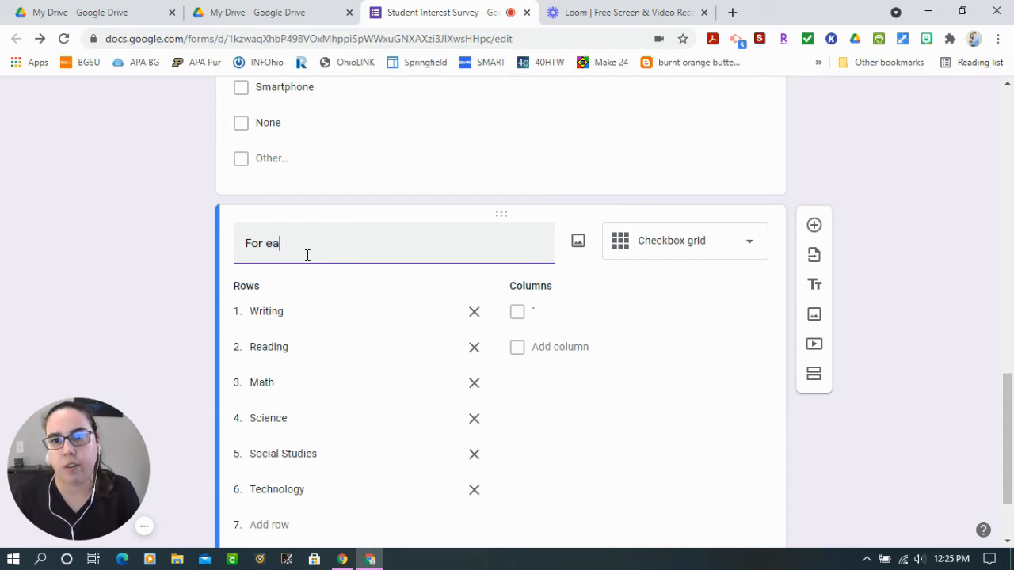
{"action": "type", "text": "ch subject "}
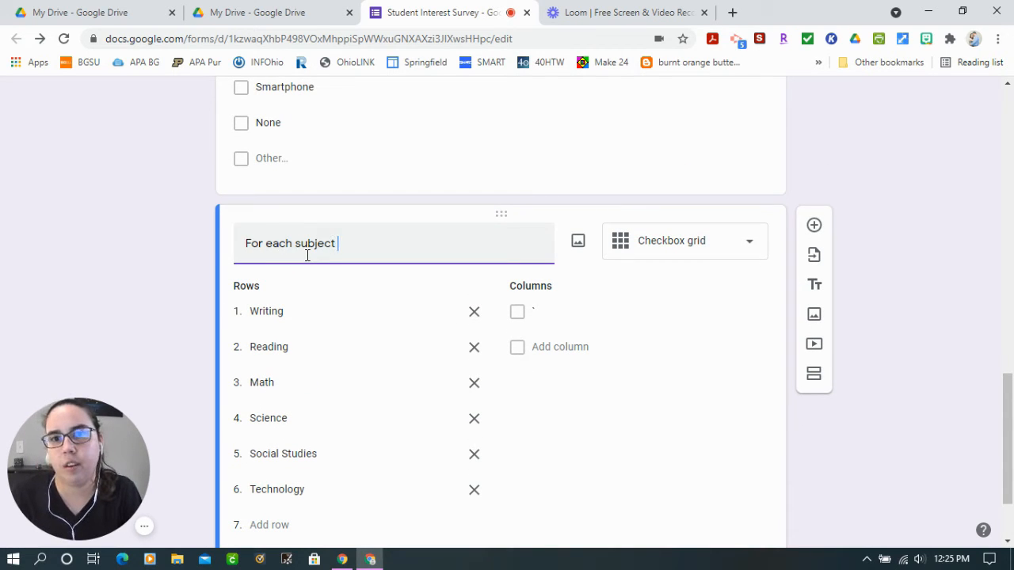
{"action": "type", "text": "area rank"}
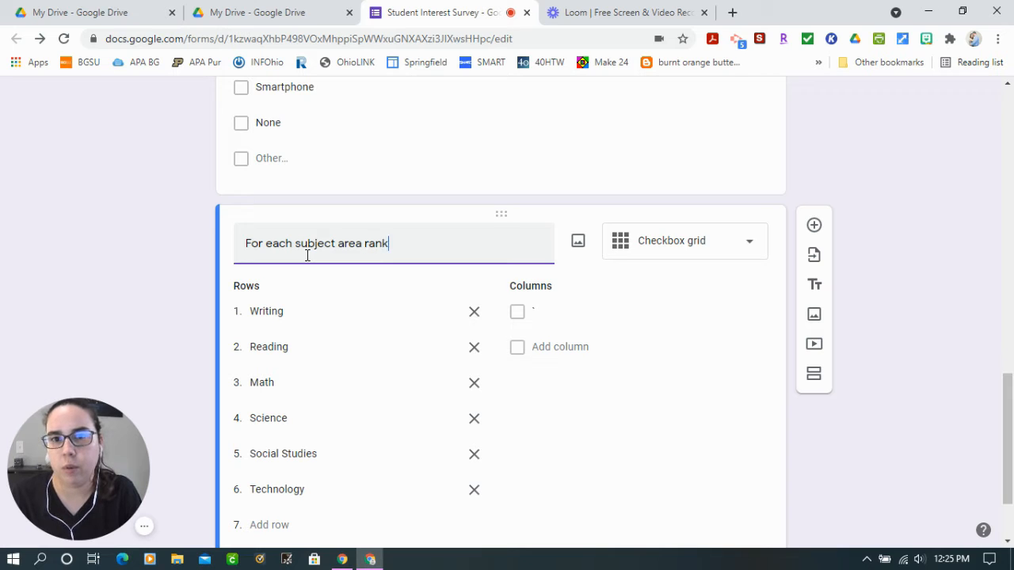
{"action": "type", "text": " tou"}
{"action": "key", "text": "BackSpace"}
{"action": "key", "text": "BackSpace"}
{"action": "key", "text": "BackSpace"}
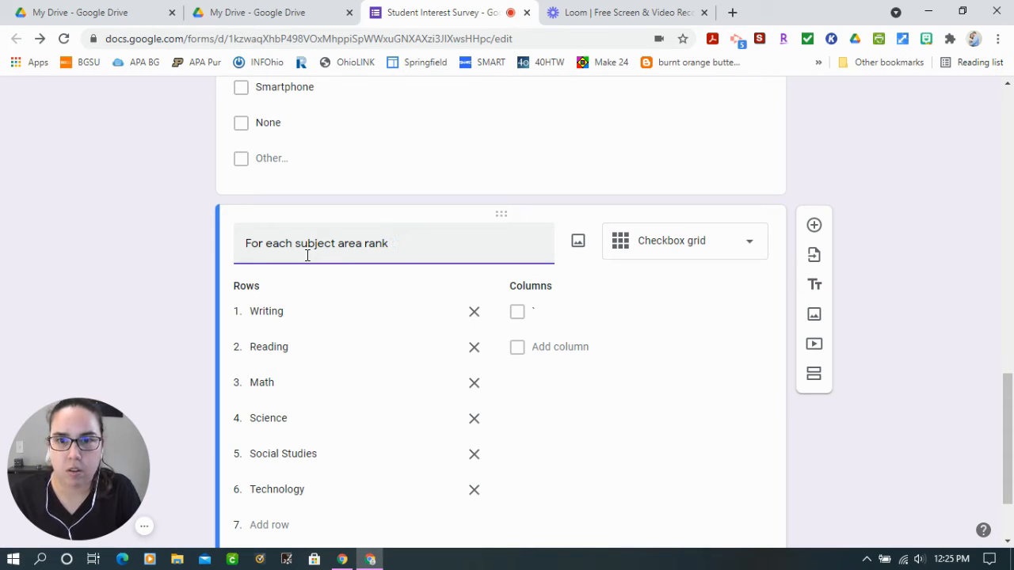
{"action": "type", "text": "yourself"}
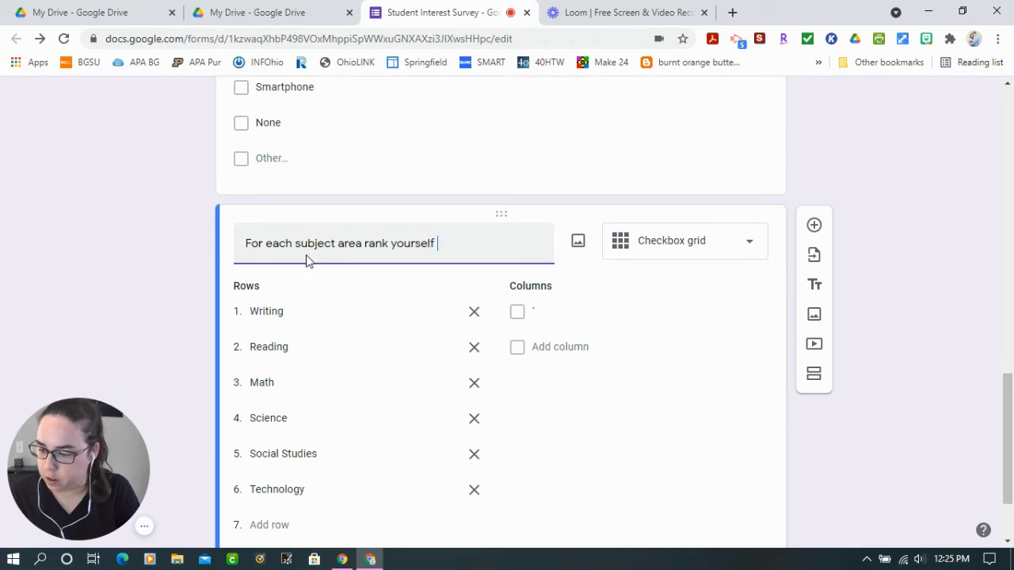
{"action": "type", "text": " on a sac"}
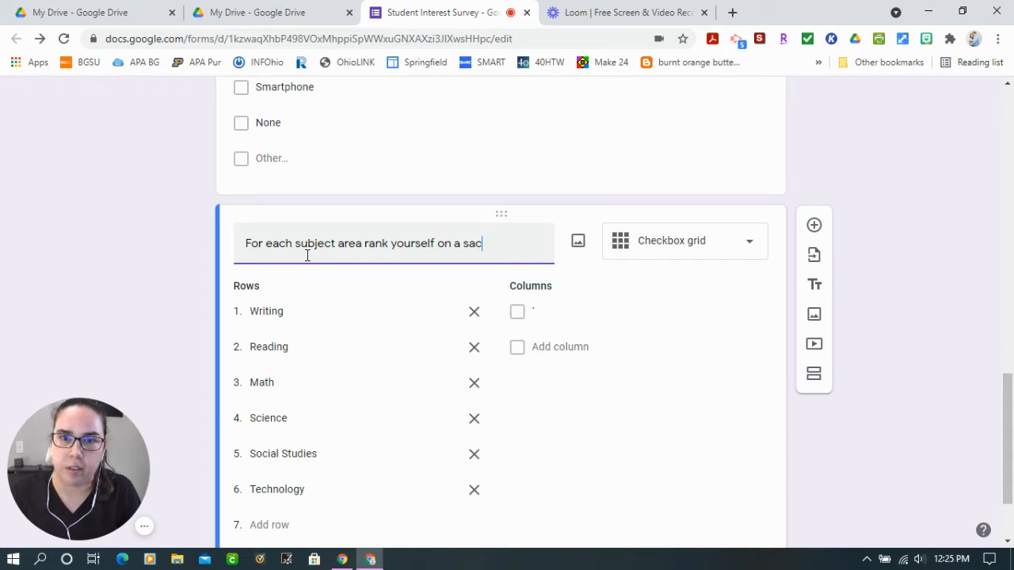
{"action": "type", "text": "le"}
{"action": "key", "text": "BackSpace"}
{"action": "key", "text": "BackSpace"}
{"action": "key", "text": "BackSpace"}
{"action": "key", "text": "BackSpace"}
{"action": "type", "text": "cale of 1 ("}
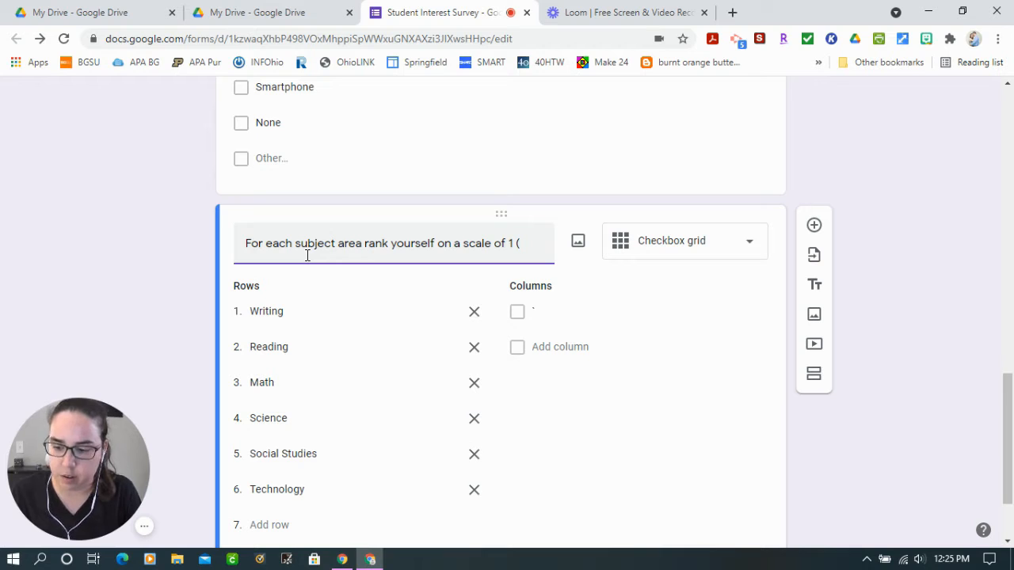
{"action": "type", "text": "I ne"}
{"action": "type", "text": "str"}
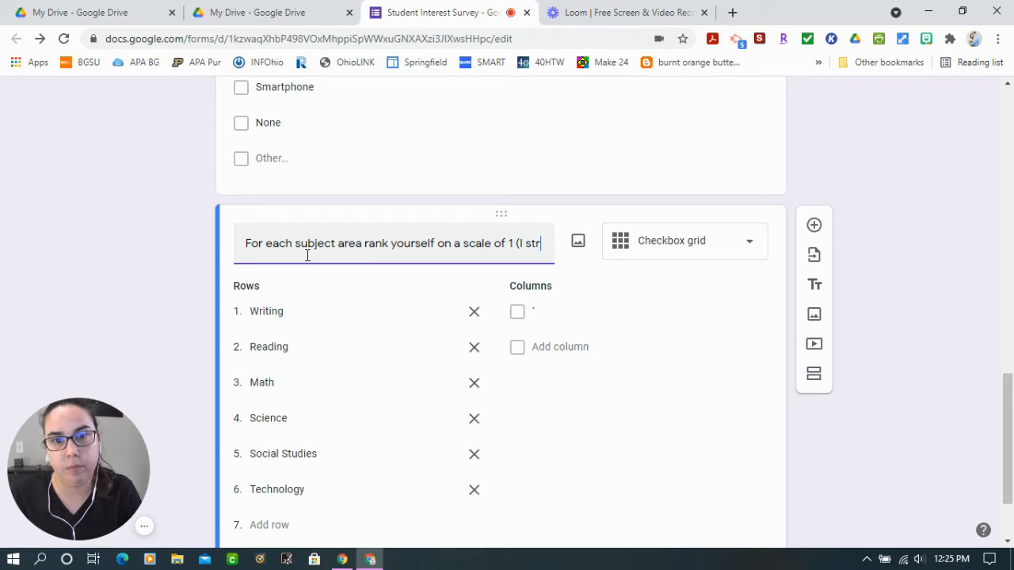
{"action": "type", "text": "uggle"}
Complete the grid's question text with "1 (I need help) to 5 (I am an expert!)."
{"action": "key", "text": "BackSpace"}
{"action": "key", "text": "BackSpace"}
{"action": "key", "text": "BackSpace"}
{"action": "key", "text": "BackSpace"}
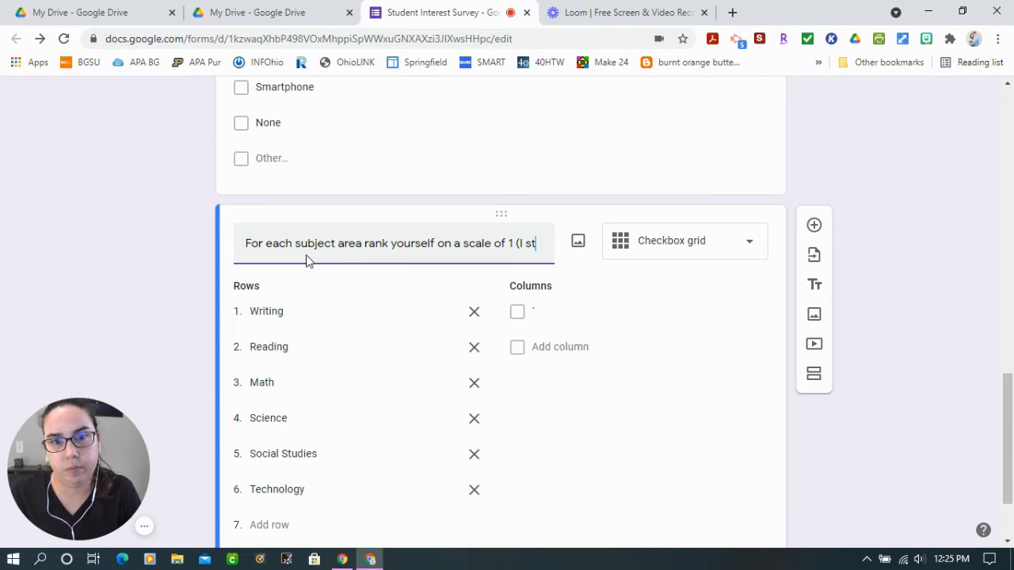
{"action": "type", "text": "ed"}
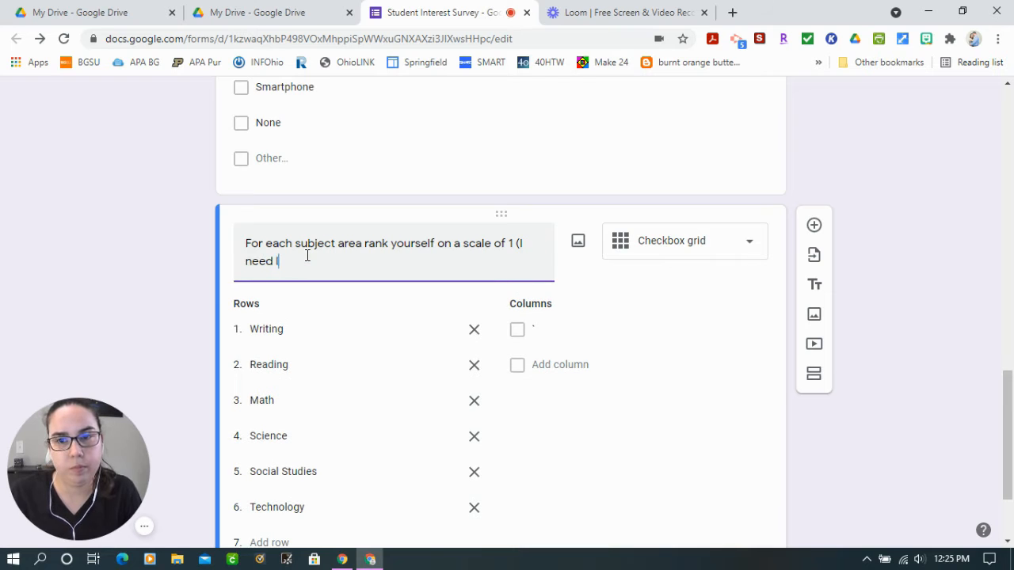
{"action": "type", "text": " help) to"}
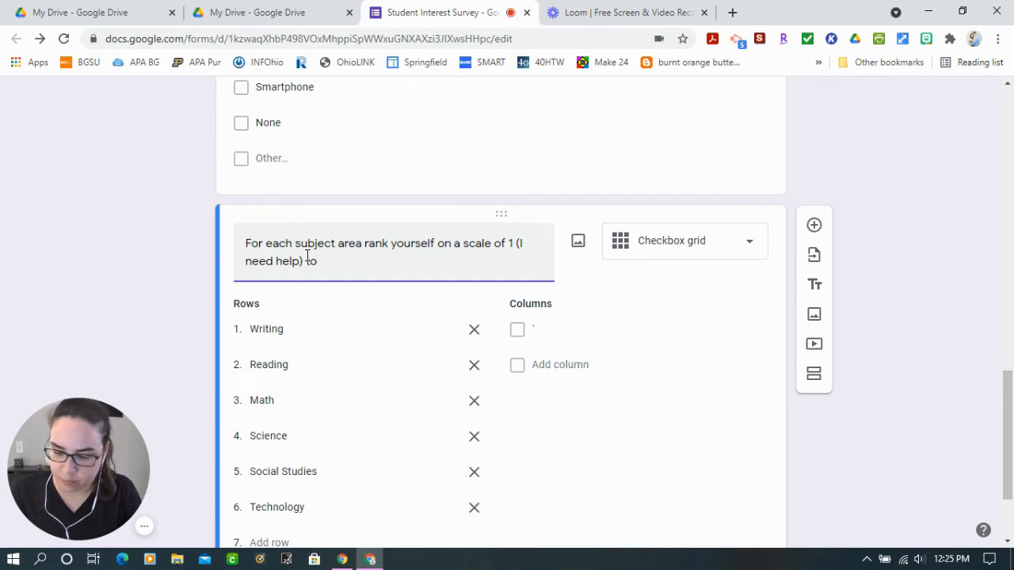
{"action": "type", "text": " 5 (I "}
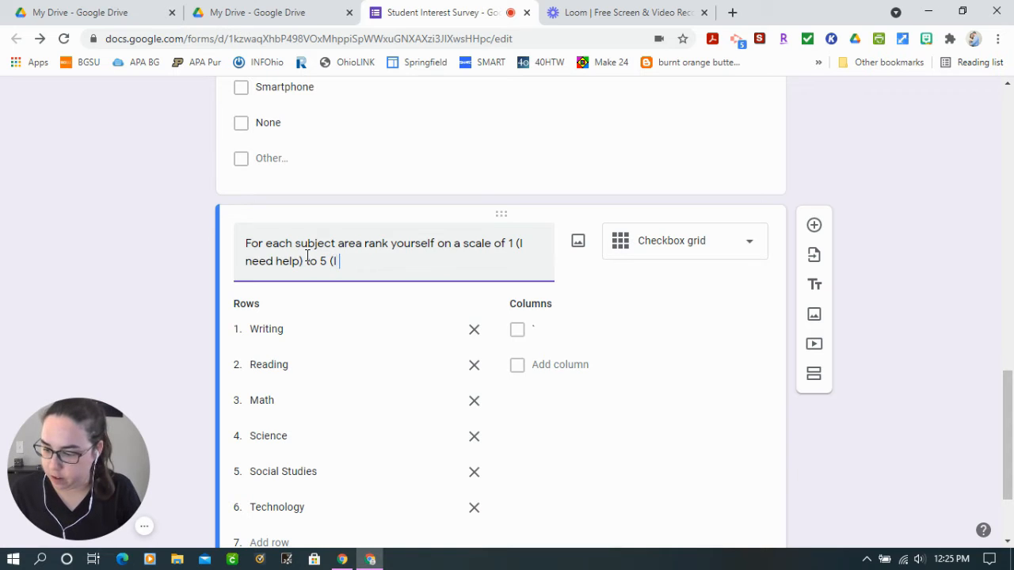
{"action": "type", "text": "am an expert!)."}
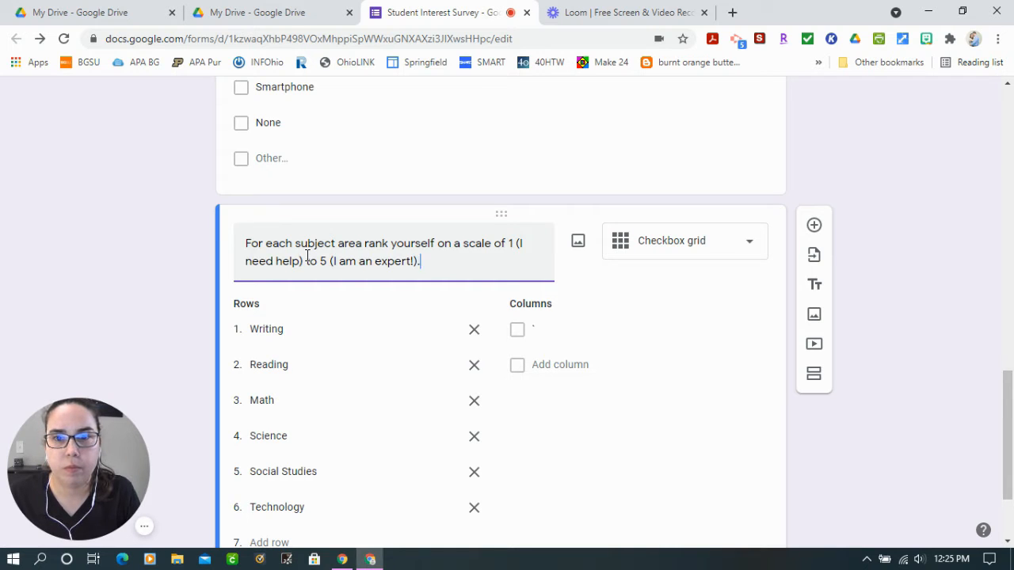
Label the first grid column "1 I need lots of help" and add columns 2, 3 and 4
{"action": "left_click", "coordinate": [547, 334]}
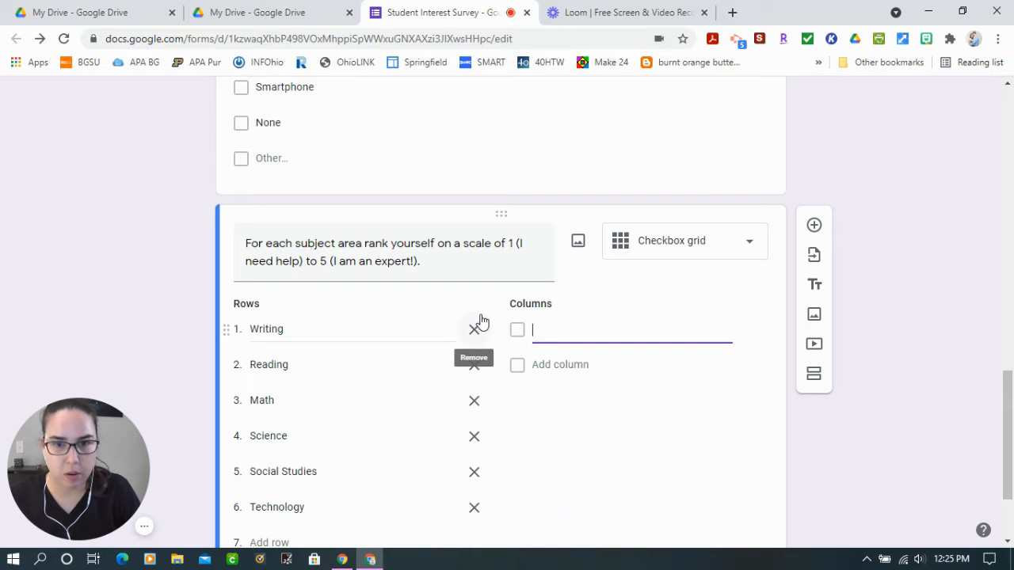
{"action": "type", "text": "1 I ne"}
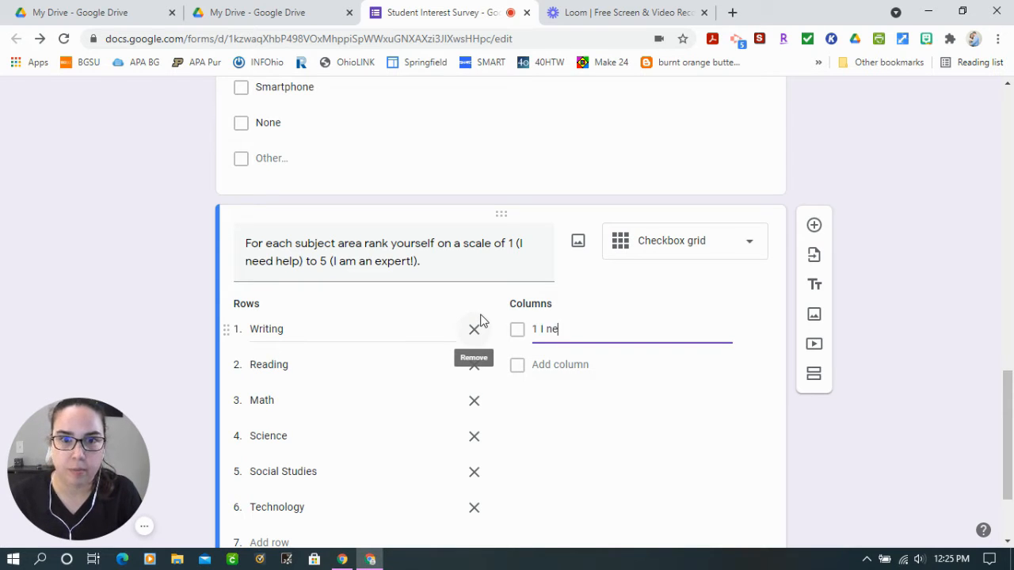
{"action": "type", "text": "ed lots of help"}
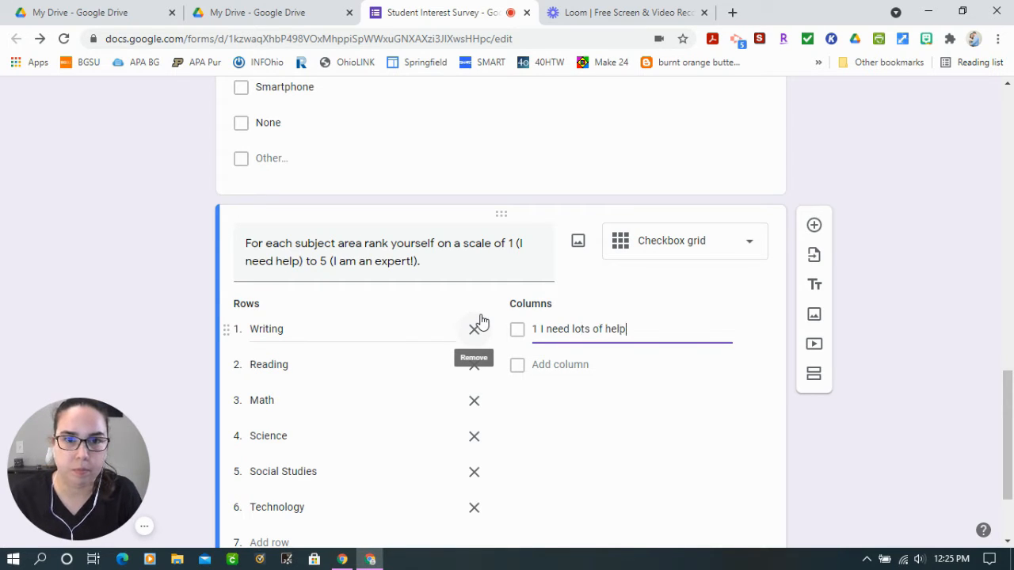
{"action": "key", "text": "Return"}
{"action": "type", "text": "2"}
{"action": "key", "text": "Return"}
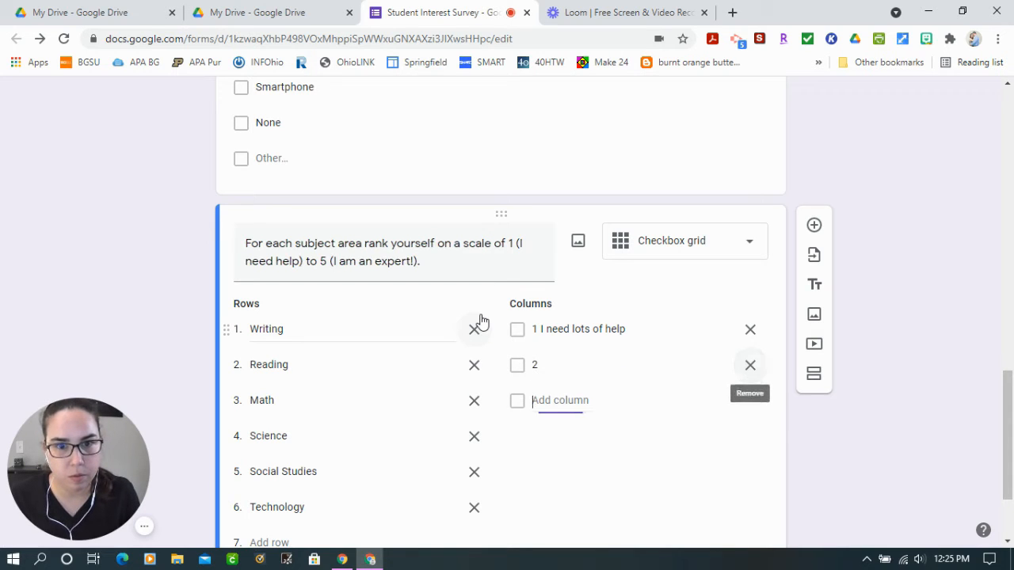
{"action": "type", "text": "3"}
{"action": "key", "text": "Return"}
{"action": "type", "text": "4"}
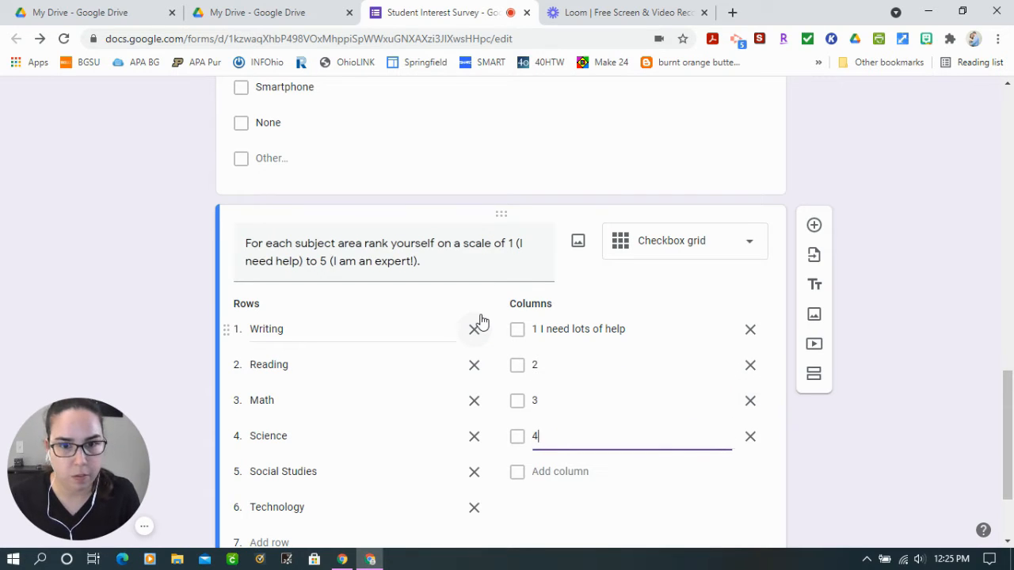
Add a fifth grid column labelled "5 I am an expert and can teach others."
{"action": "key", "text": "Return"}
{"action": "type", "text": "5 I am an ex"}
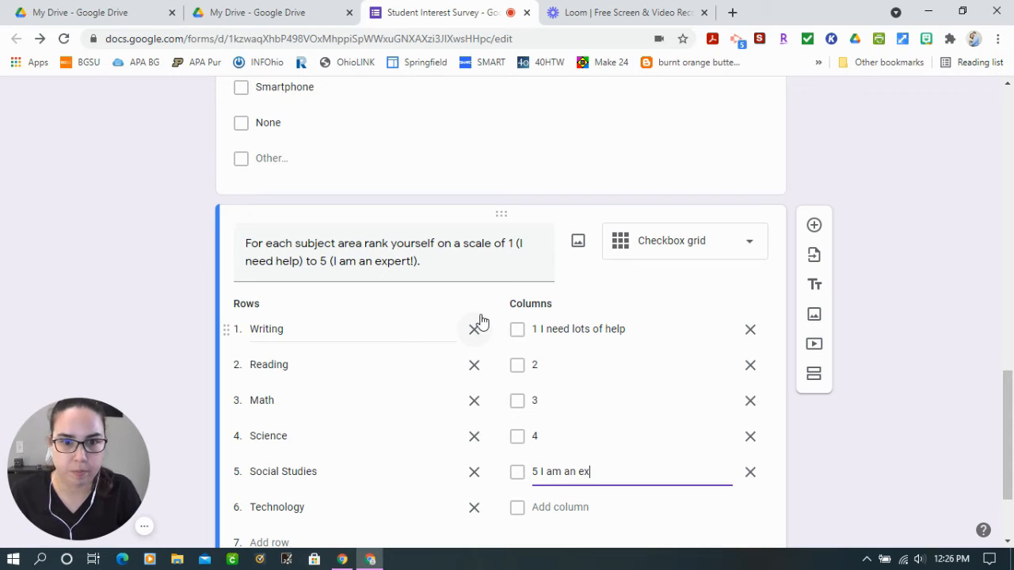
{"action": "type", "text": "pert and can teach others"}
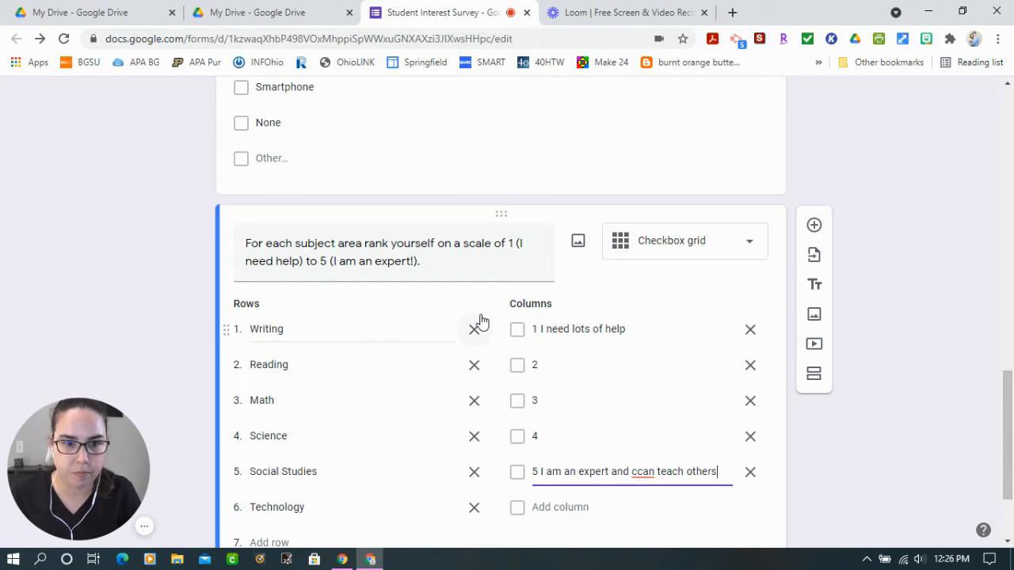
{"action": "left_click", "coordinate": [635, 472]}
{"action": "left_click", "coordinate": [717, 475]}
{"action": "type", "text": "."}
Extend the fourth column's label to "4 I can pretty much do this by myself"
{"action": "key", "text": "Up"}
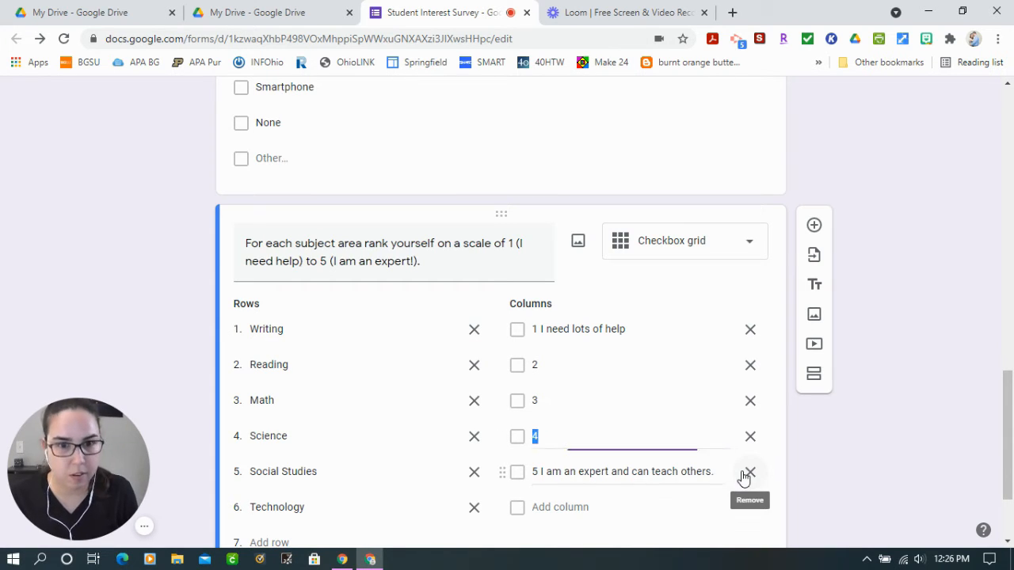
{"action": "key", "text": "Right"}
{"action": "type", "text": "I can pretty much d"}
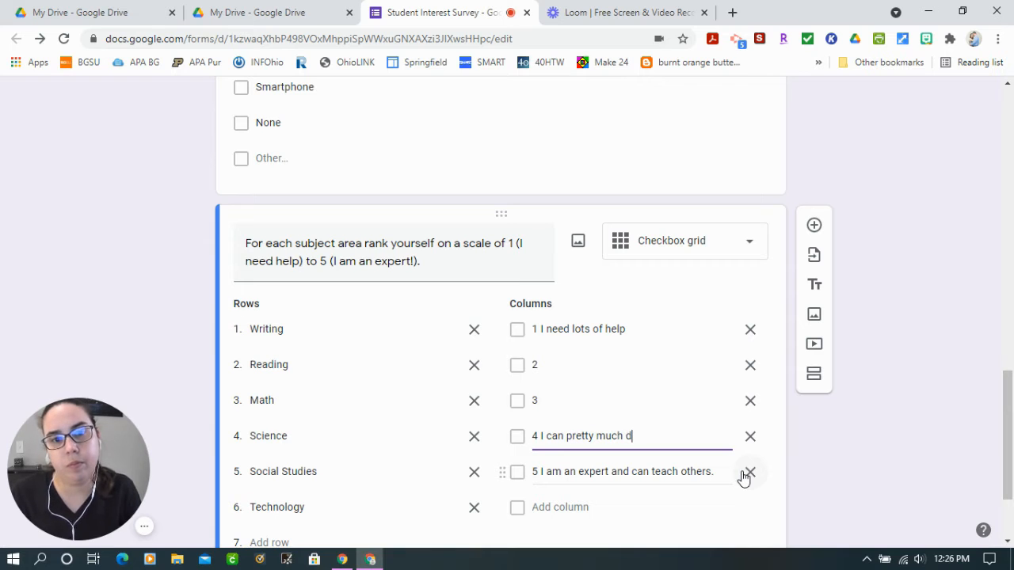
{"action": "type", "text": "o this by myself"}
Extend the second column's label to "2 I need some help and practice"
{"action": "left_click", "coordinate": [560, 368]}
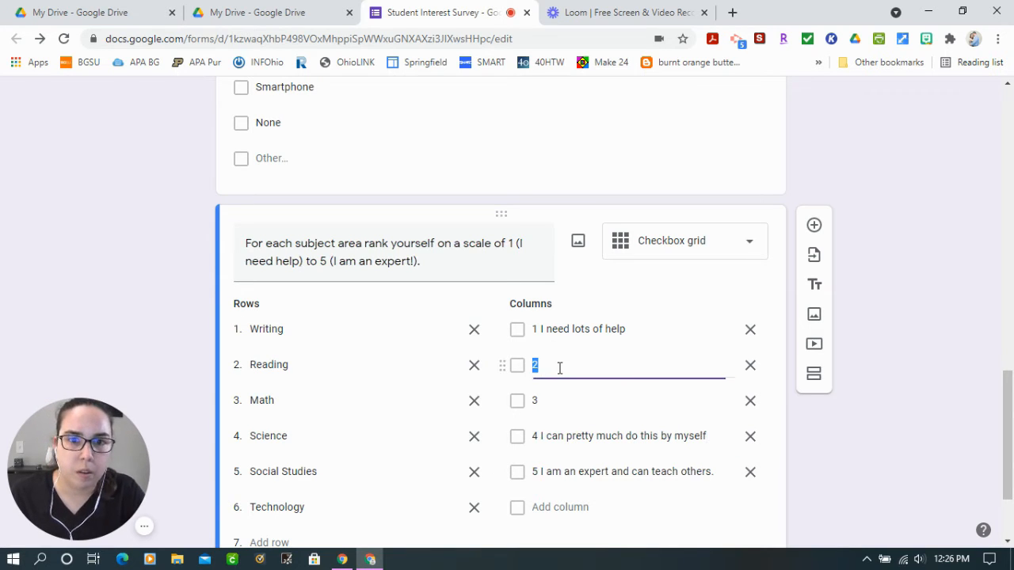
{"action": "left_click", "coordinate": [567, 372]}
{"action": "type", "text": "I need help and"}
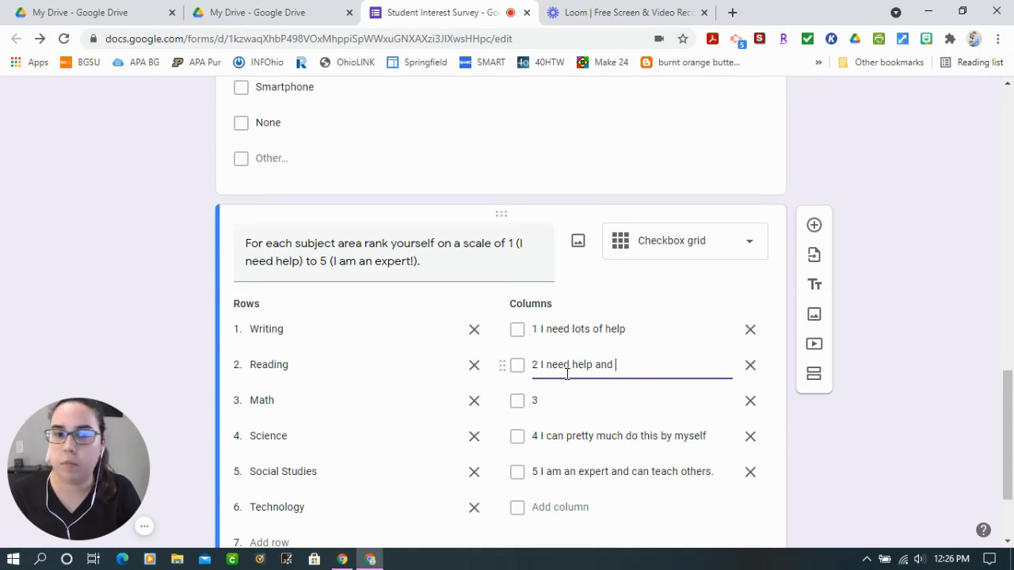
{"action": "key", "text": "BackSpace"}
{"action": "key", "text": "BackSpace"}
{"action": "key", "text": "BackSpace"}
{"action": "key", "text": "BackSpace"}
{"action": "key", "text": "BackSpace"}
{"action": "key", "text": "BackSpace"}
{"action": "key", "text": "BackSpace"}
{"action": "key", "text": "BackSpace"}
{"action": "type", "text": "some help and practice"}
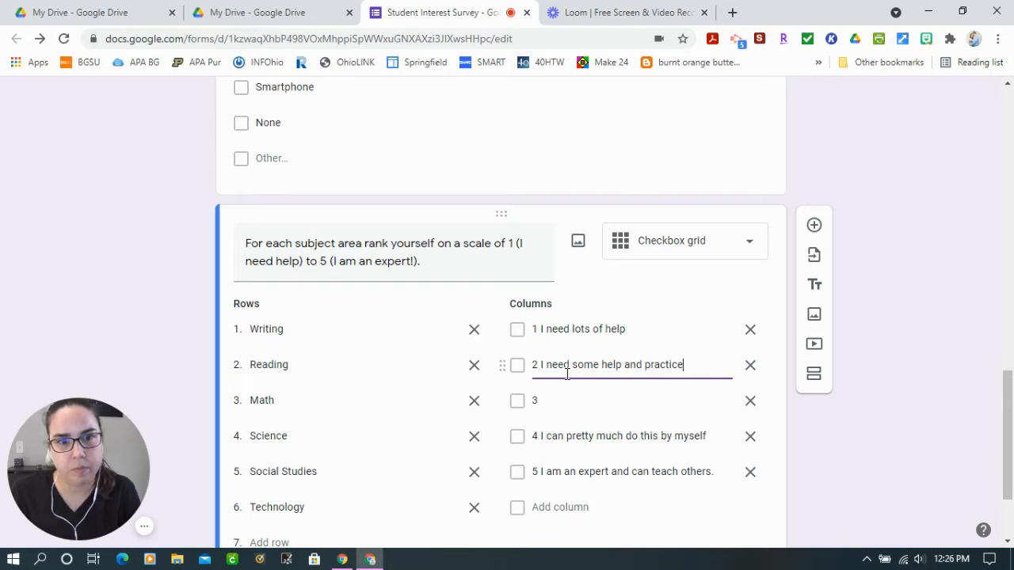
Extend the third grid column's label to "3 I am ok at it."
{"action": "left_click", "coordinate": [575, 406]}
{"action": "left_click", "coordinate": [588, 406]}
{"action": "type", "text": "I am ok at it."}
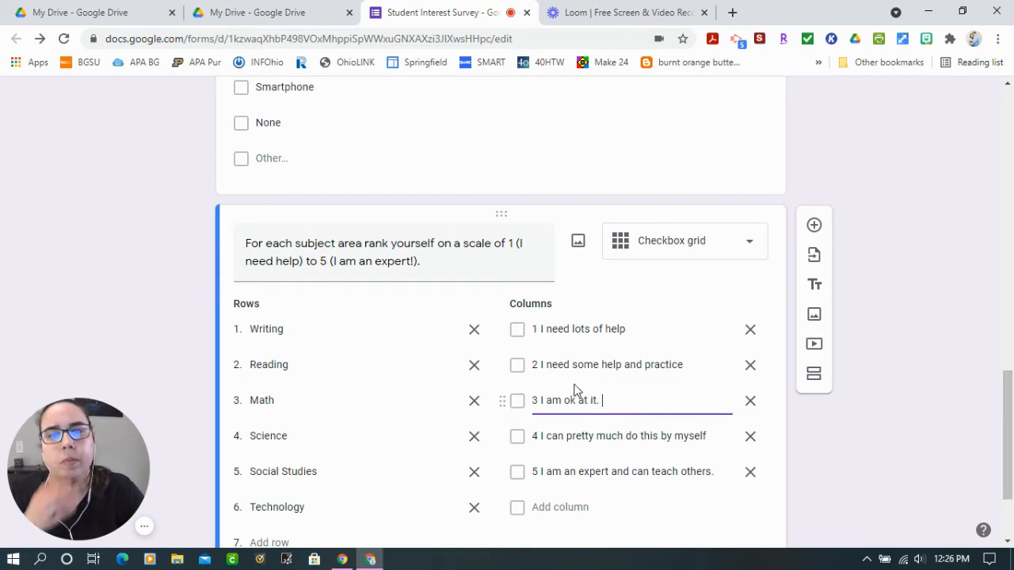
{"action": "left_click", "coordinate": [928, 444]}
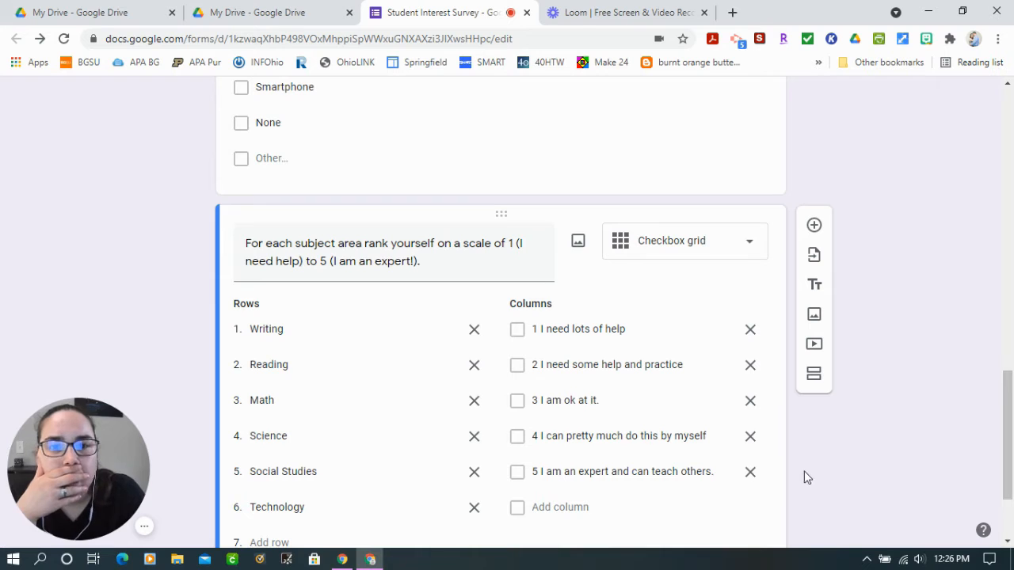
Require a response in each row of the subject self-rating grid question
{"action": "scroll", "coordinate": [769, 459], "scroll_direction": "down", "scroll_amount": 1}
{"action": "scroll", "coordinate": [634, 396], "scroll_direction": "down", "scroll_amount": 1}
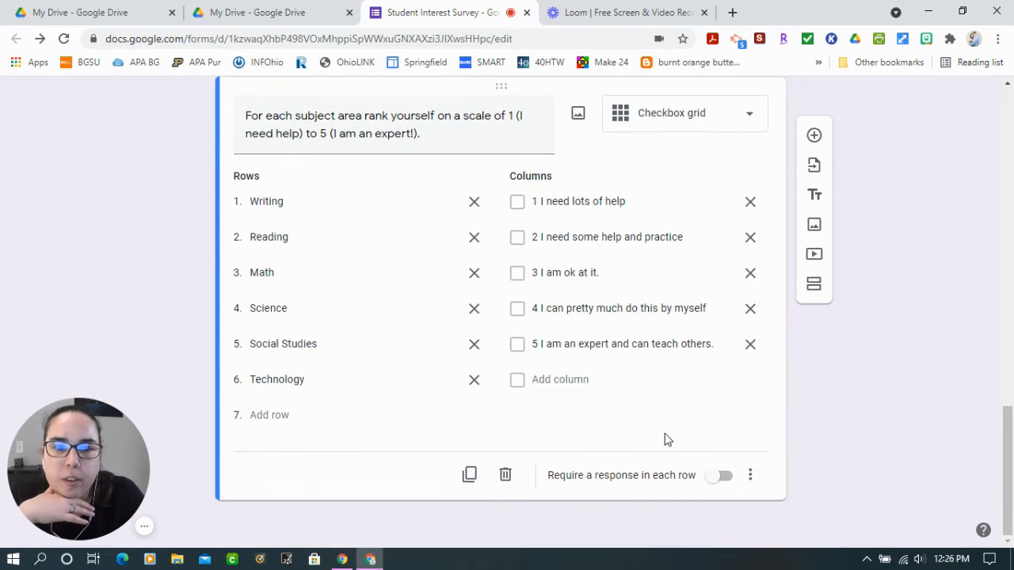
{"action": "left_click", "coordinate": [717, 478]}
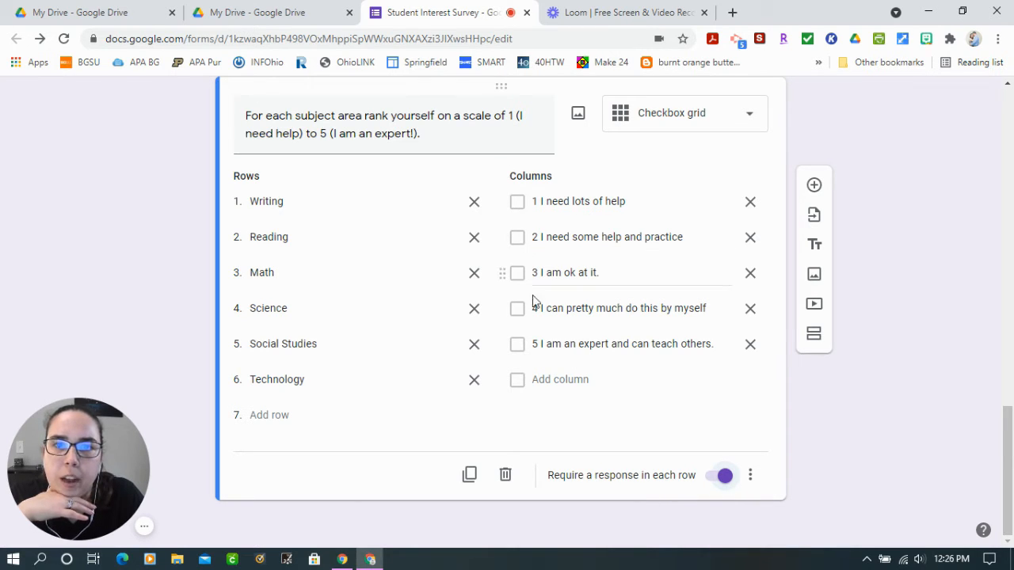
Review the survey's questions from the self-rating grid back up to the form title
{"action": "scroll", "coordinate": [611, 389], "scroll_direction": "up", "scroll_amount": 1}
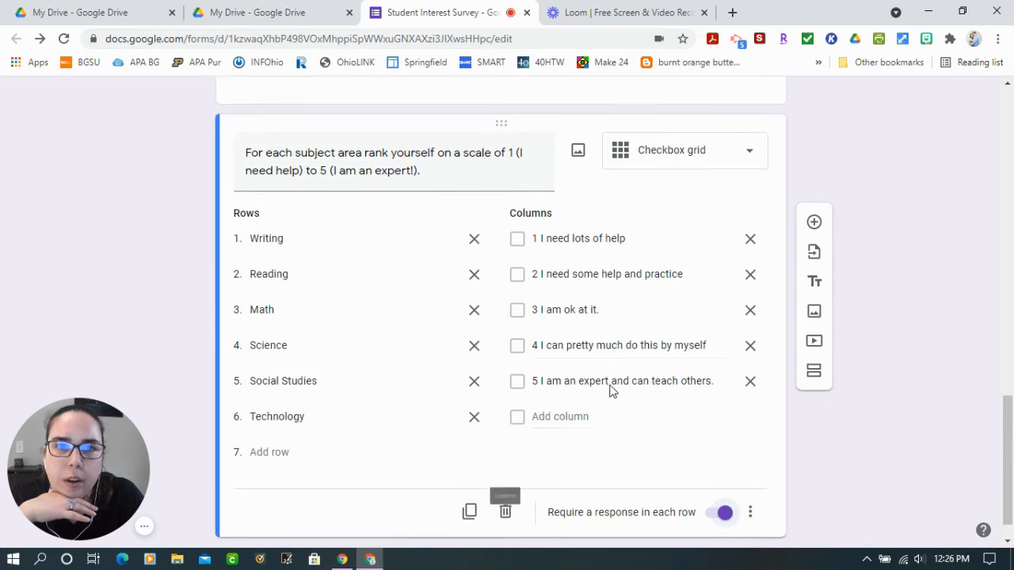
{"action": "scroll", "coordinate": [627, 308], "scroll_direction": "down", "scroll_amount": 1}
{"action": "scroll", "coordinate": [591, 380], "scroll_direction": "up", "scroll_amount": 2}
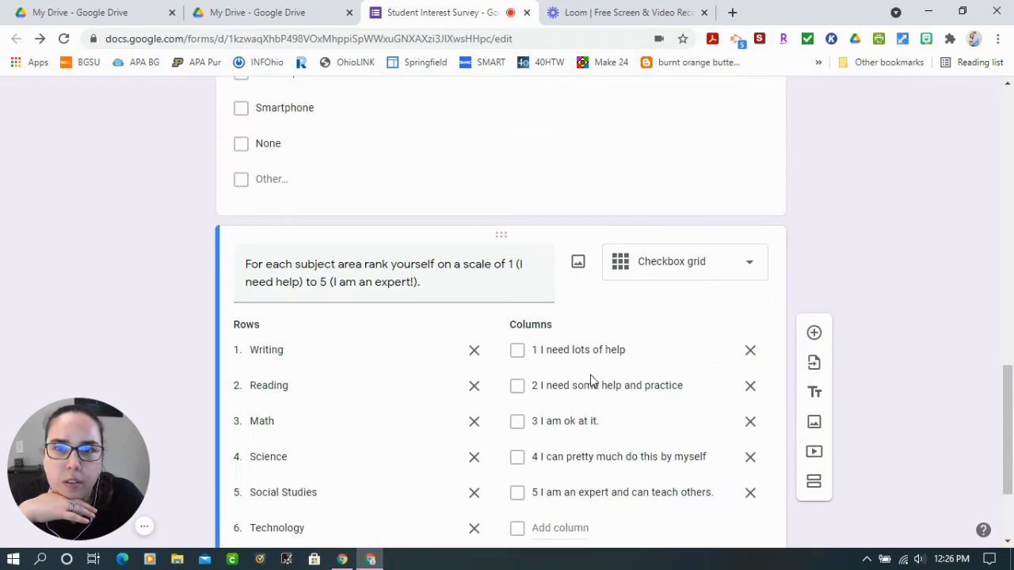
{"action": "scroll", "coordinate": [900, 250], "scroll_direction": "down", "scroll_amount": 2}
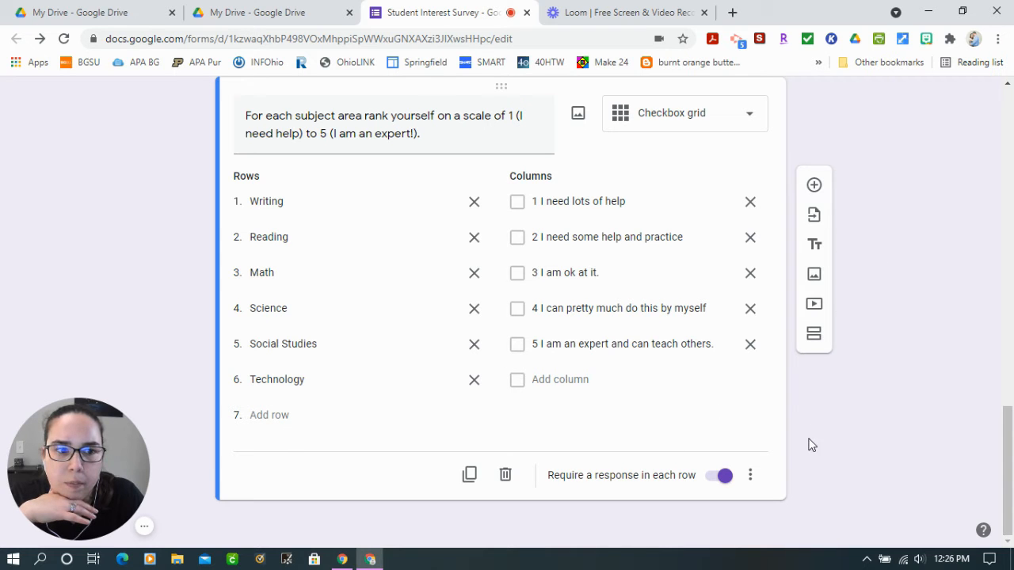
{"action": "scroll", "coordinate": [810, 443], "scroll_direction": "up", "scroll_amount": 5}
{"action": "scroll", "coordinate": [862, 354], "scroll_direction": "up", "scroll_amount": 10}
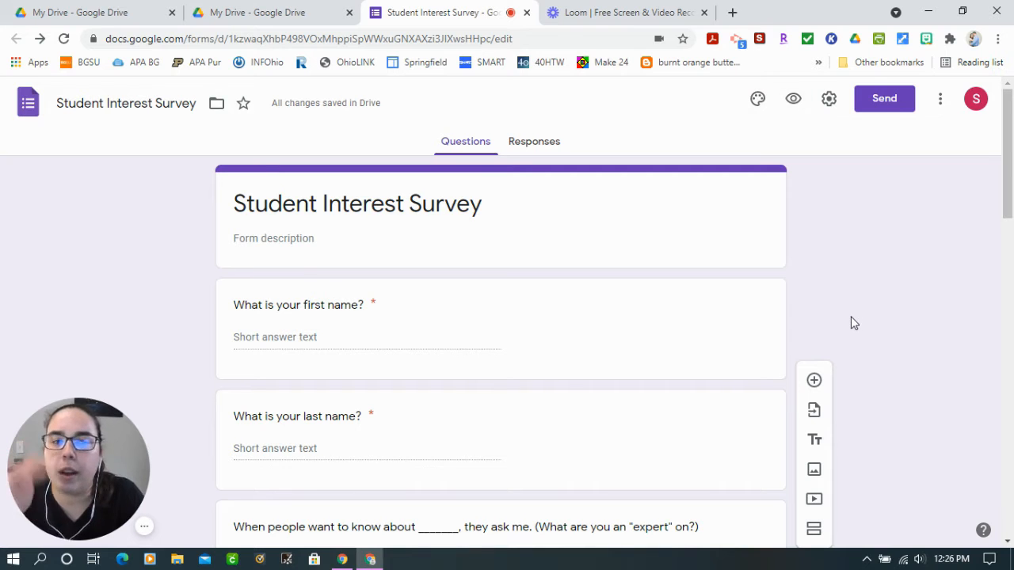
{"action": "scroll", "coordinate": [858, 316], "scroll_direction": "down", "scroll_amount": 1}
{"action": "scroll", "coordinate": [858, 315], "scroll_direction": "down", "scroll_amount": 4}
{"action": "scroll", "coordinate": [855, 315], "scroll_direction": "up", "scroll_amount": 5}
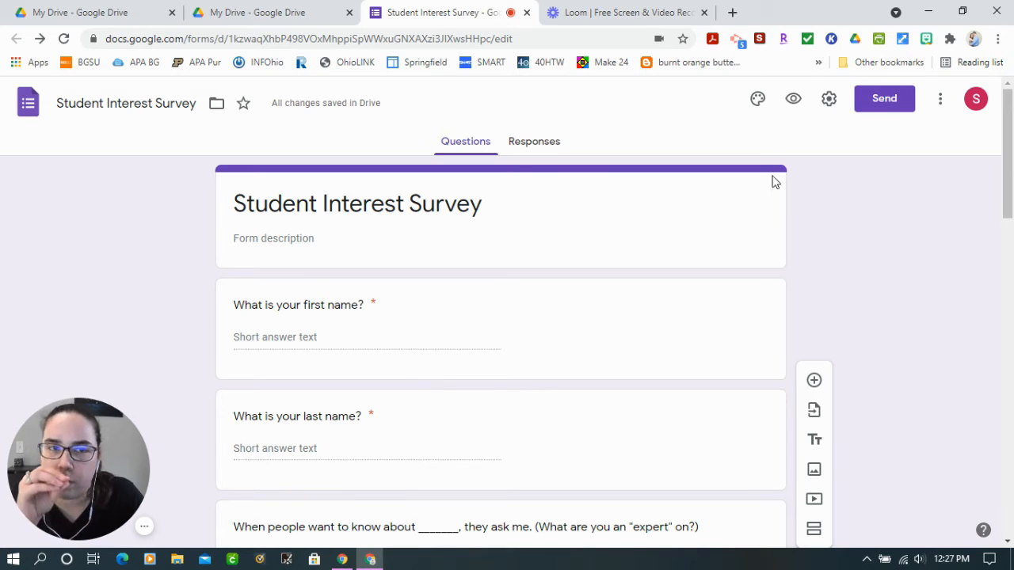
Open the survey's preview and look through the name, expertise, favorite-subject and home-technology questions
{"action": "left_click", "coordinate": [794, 103]}
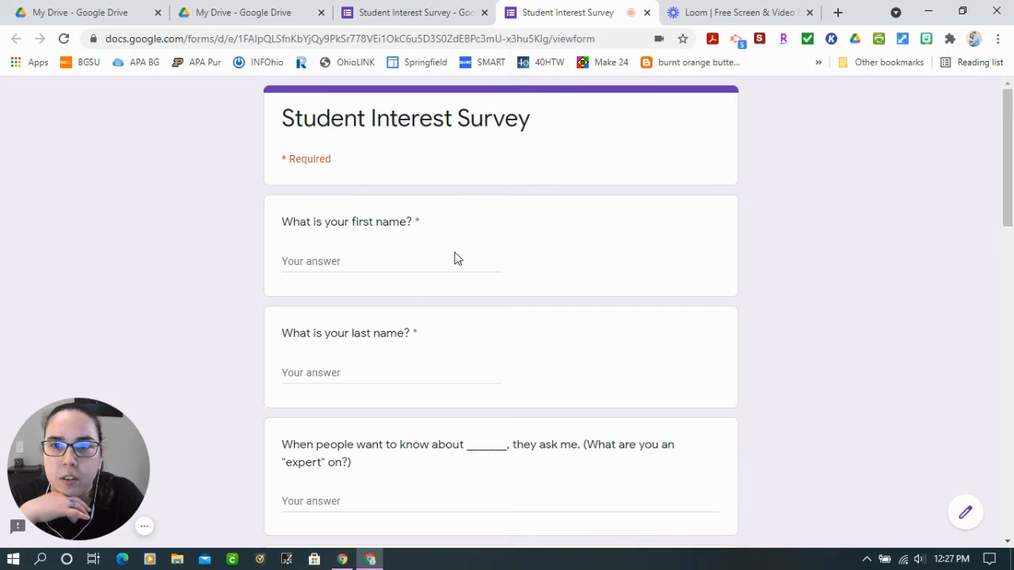
{"action": "scroll", "coordinate": [465, 371], "scroll_direction": "down", "scroll_amount": 1}
{"action": "scroll", "coordinate": [556, 424], "scroll_direction": "down", "scroll_amount": 4}
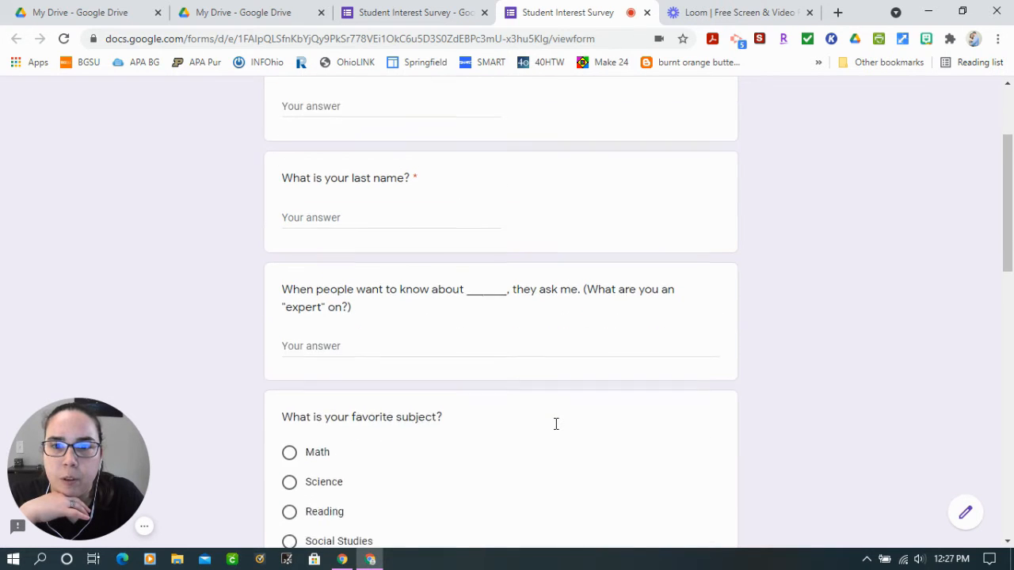
{"action": "scroll", "coordinate": [491, 372], "scroll_direction": "down", "scroll_amount": 3}
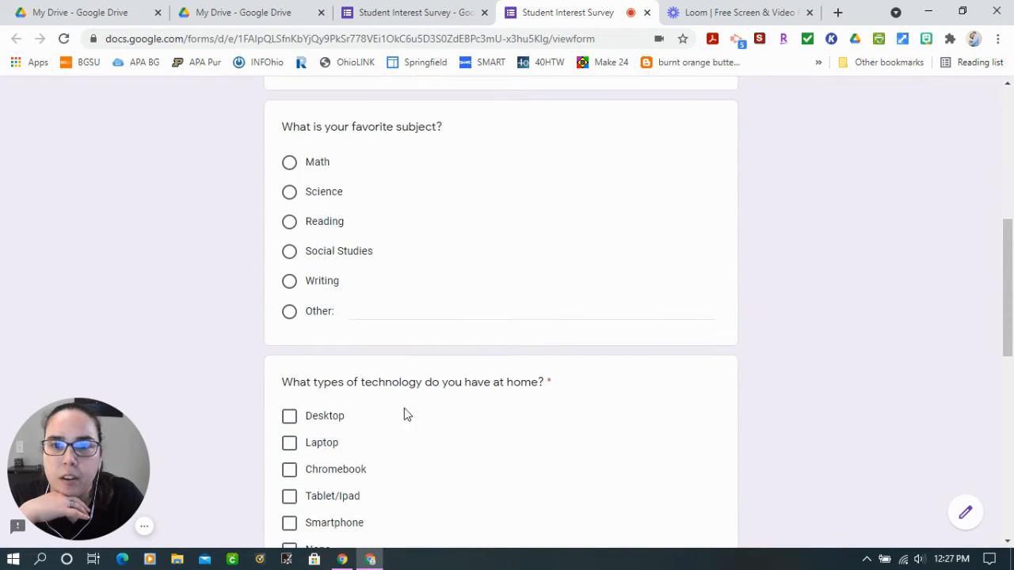
Test the home-technology question by checking Desktop, Laptop, Chromebook and Tablet/Ipad and clearing them all again
{"action": "left_click", "coordinate": [289, 194]}
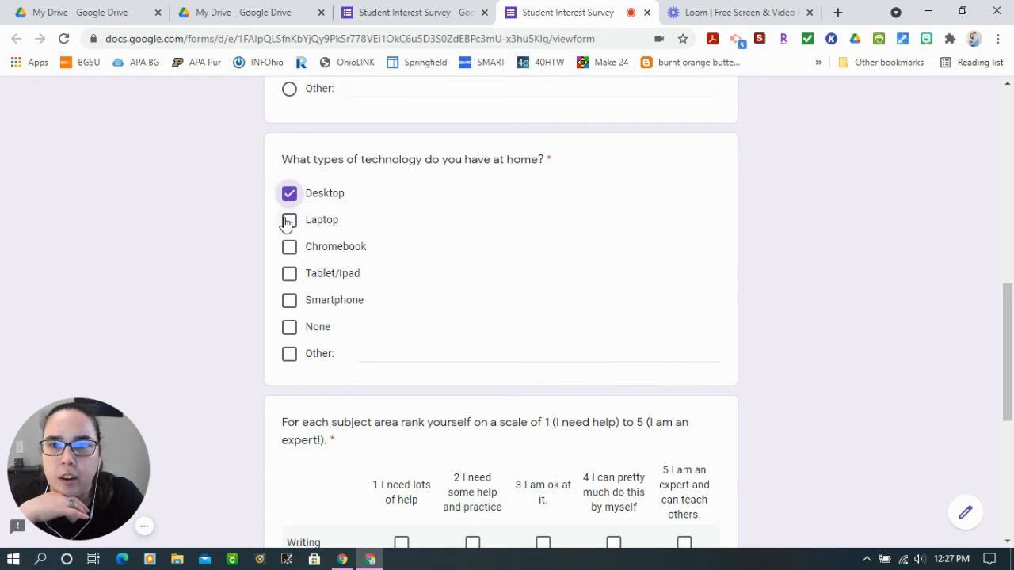
{"action": "left_click", "coordinate": [289, 221]}
{"action": "left_click", "coordinate": [290, 246]}
{"action": "left_click", "coordinate": [290, 222]}
{"action": "left_click", "coordinate": [289, 273]}
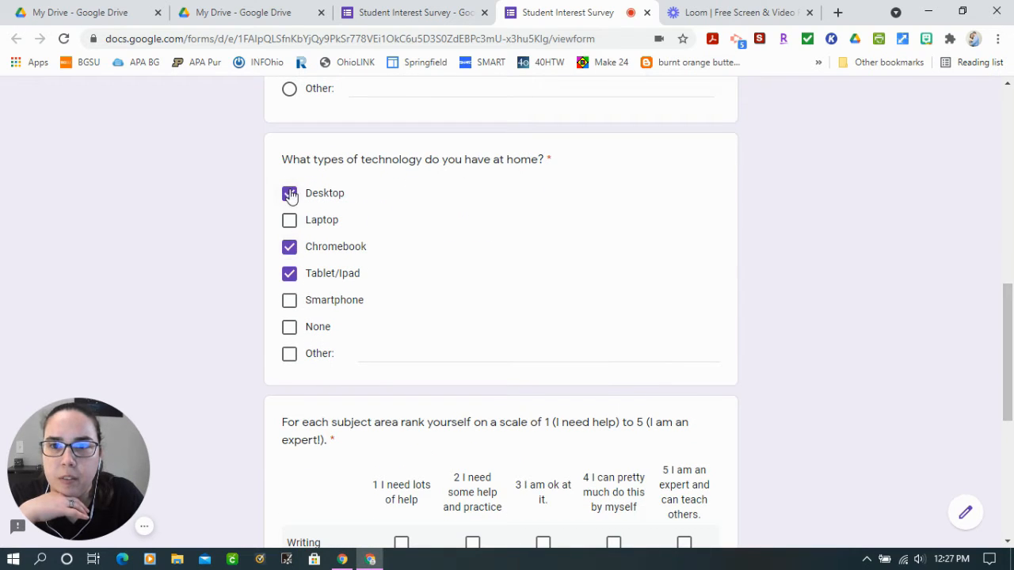
{"action": "left_click", "coordinate": [289, 193]}
{"action": "left_click", "coordinate": [289, 246]}
{"action": "left_click", "coordinate": [289, 273]}
Test the favorite-subject question by choosing Social Studies, Reading and Other in turn
{"action": "scroll", "coordinate": [330, 265], "scroll_direction": "up", "scroll_amount": 2}
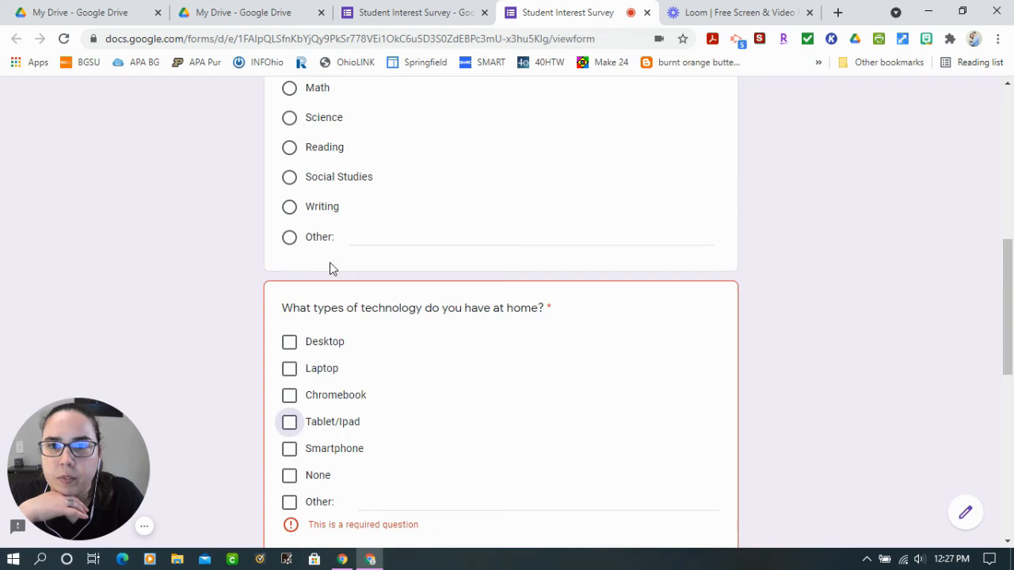
{"action": "left_click", "coordinate": [290, 177]}
{"action": "left_click", "coordinate": [289, 147]}
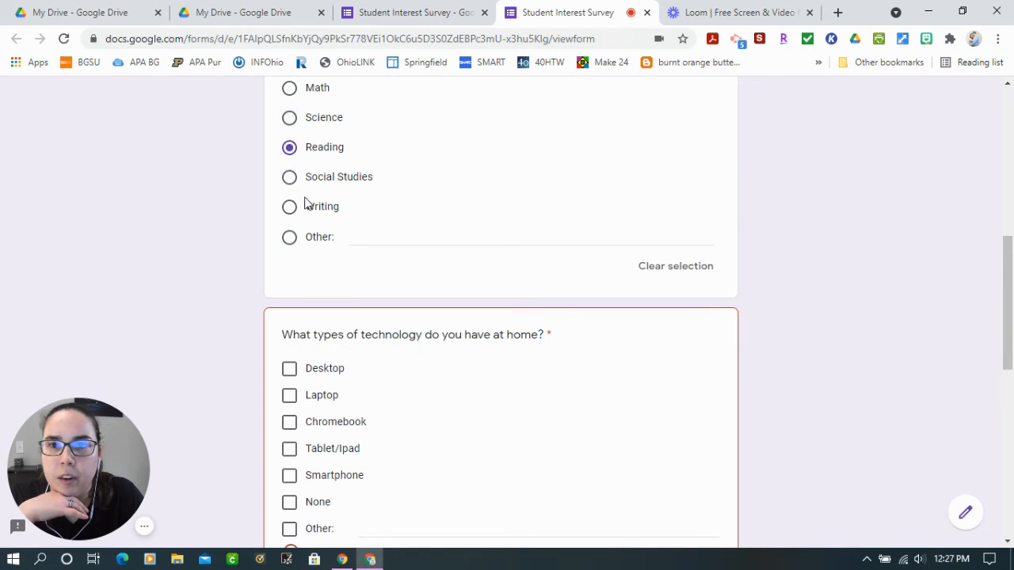
{"action": "left_click", "coordinate": [285, 244]}
{"action": "left_click", "coordinate": [798, 377]}
Test the self-rating grid by checking ratings 1 and 2 together for Writing and clearing both
{"action": "scroll", "coordinate": [827, 370], "scroll_direction": "down", "scroll_amount": 5}
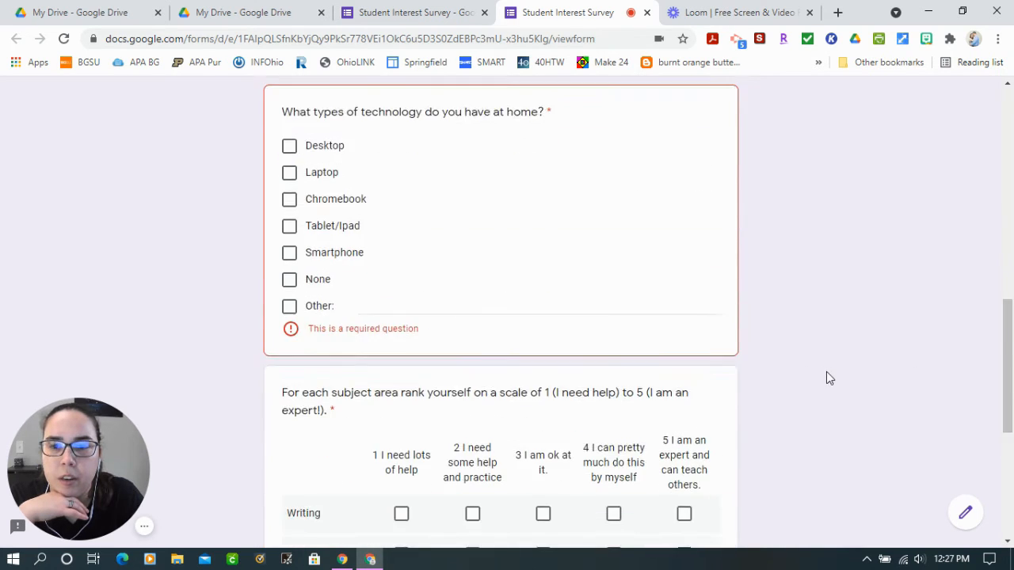
{"action": "scroll", "coordinate": [828, 369], "scroll_direction": "down", "scroll_amount": 1}
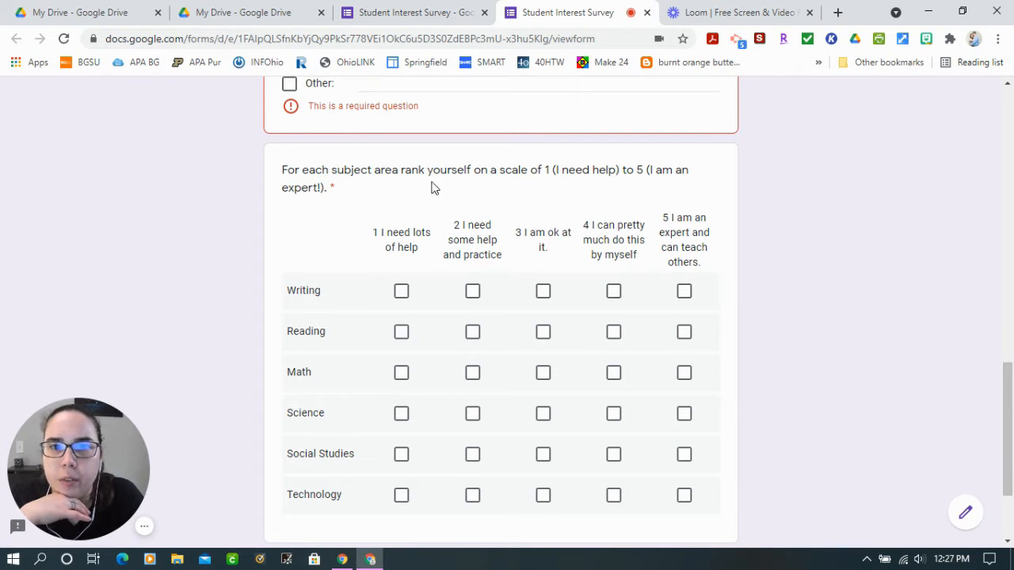
{"action": "left_click", "coordinate": [403, 293]}
{"action": "left_click", "coordinate": [475, 298]}
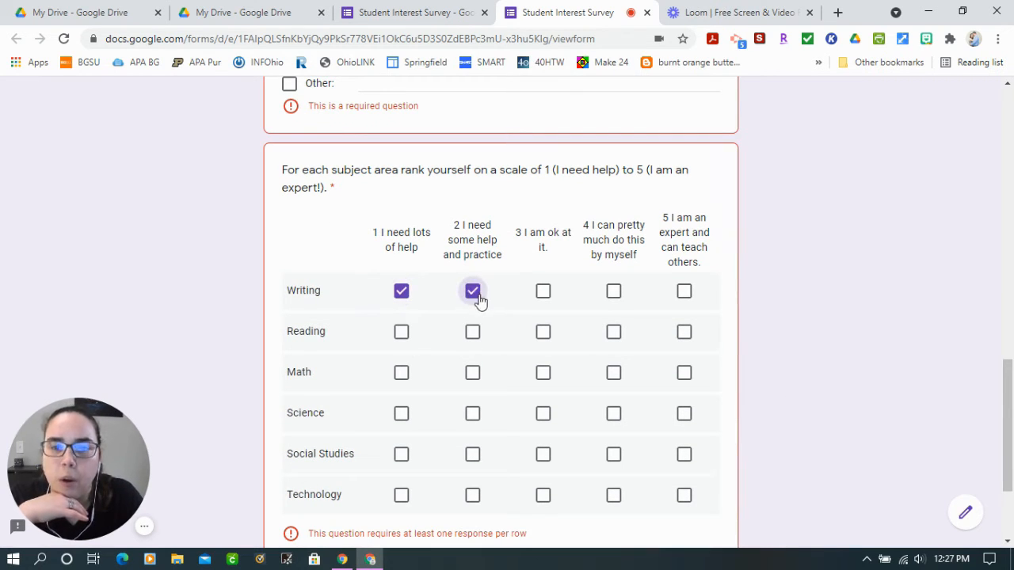
{"action": "left_click", "coordinate": [473, 293]}
{"action": "left_click", "coordinate": [402, 291]}
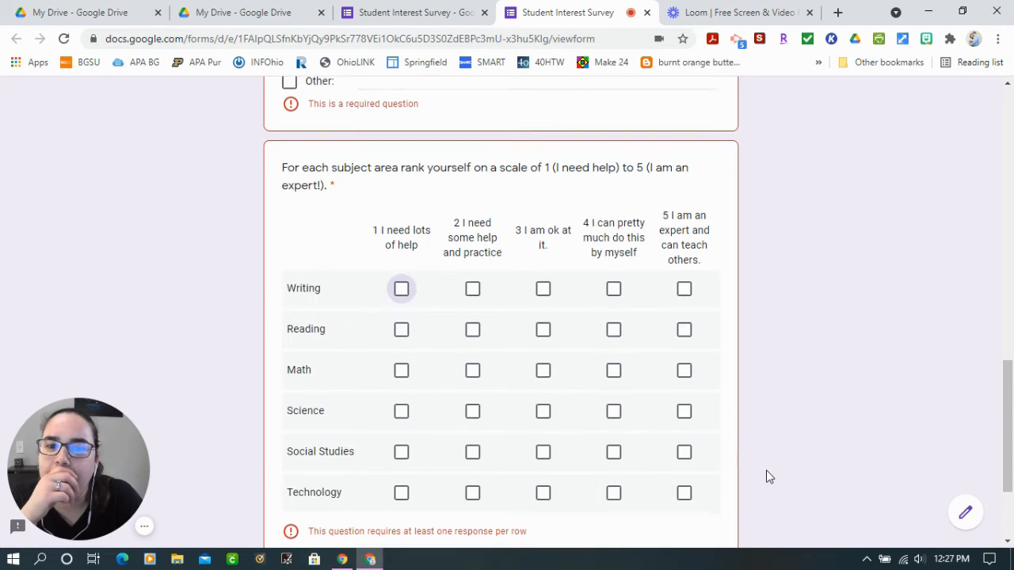
Check all five ratings in the Writing row to test multiple answers per row, and clear them all
{"action": "scroll", "coordinate": [766, 471], "scroll_direction": "down", "scroll_amount": 2}
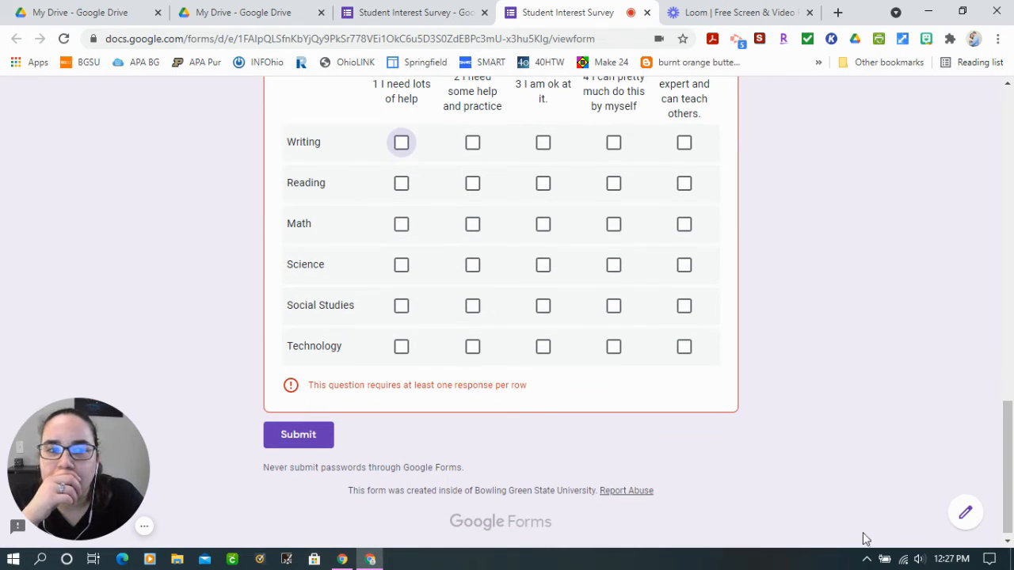
{"action": "scroll", "coordinate": [626, 313], "scroll_direction": "up", "scroll_amount": 2}
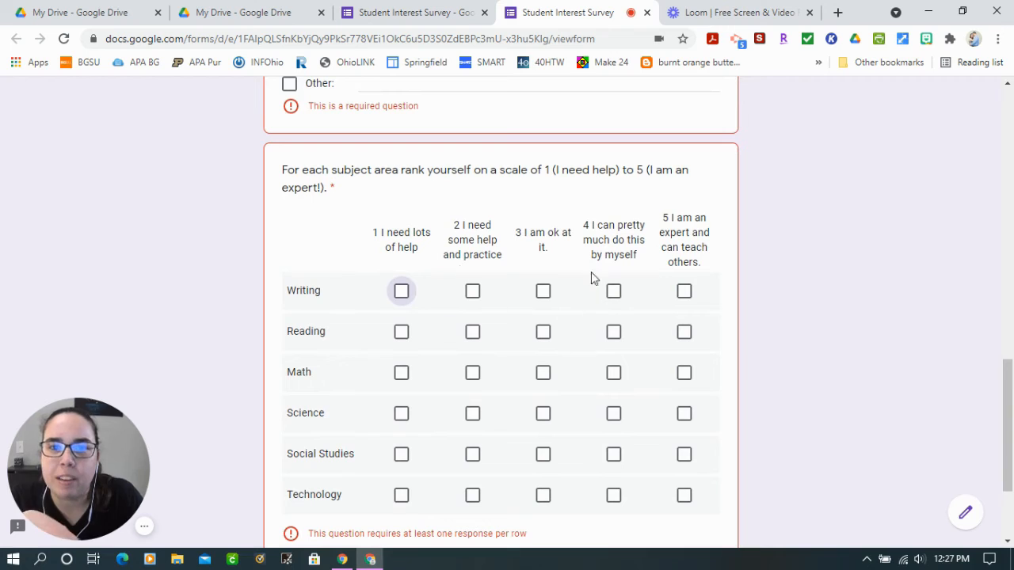
{"action": "left_click", "coordinate": [401, 290]}
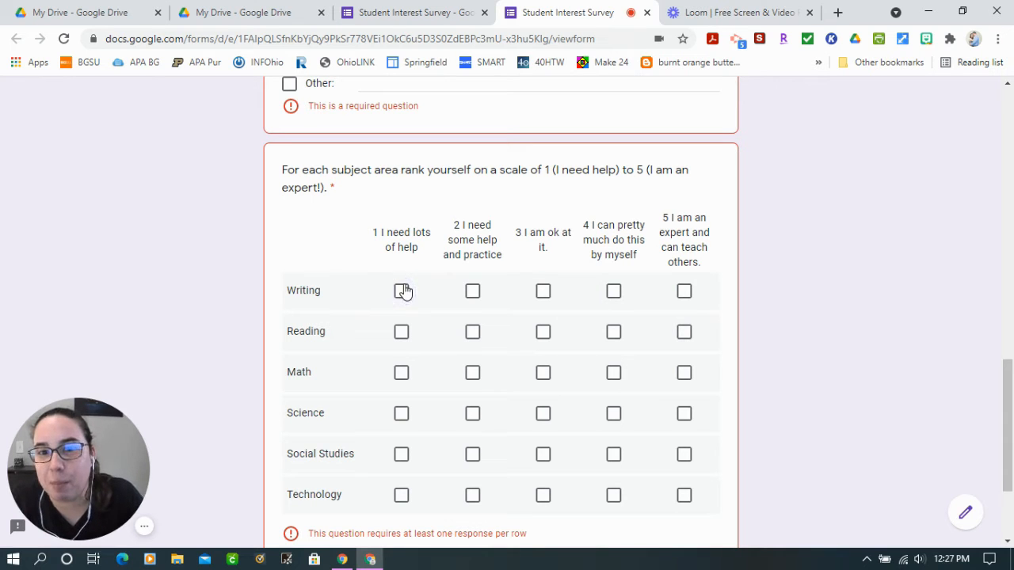
{"action": "left_click", "coordinate": [472, 294]}
{"action": "left_click", "coordinate": [543, 292]}
{"action": "left_click", "coordinate": [612, 293]}
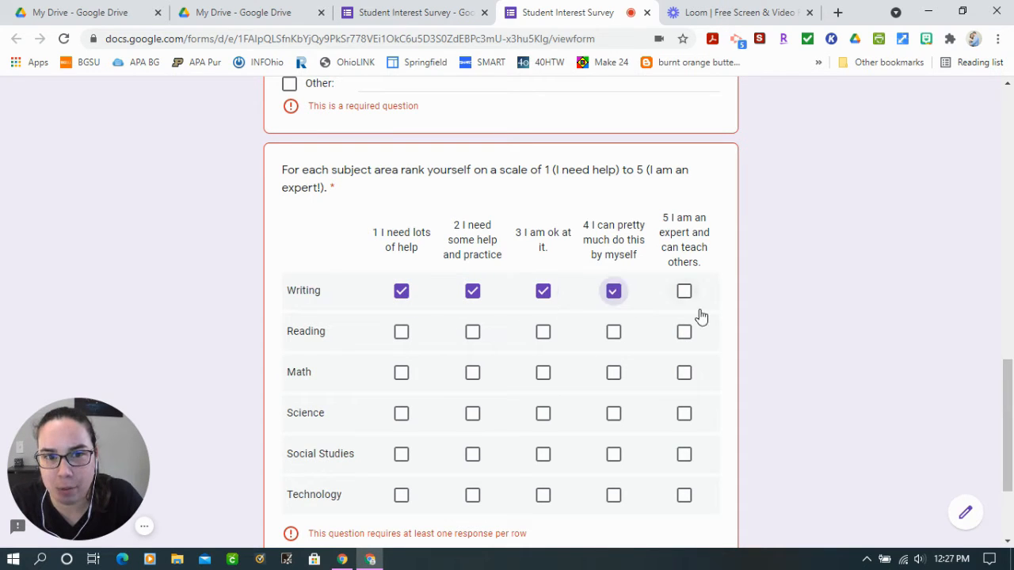
{"action": "left_click", "coordinate": [684, 291]}
{"action": "left_click", "coordinate": [613, 292]}
{"action": "left_click", "coordinate": [542, 292]}
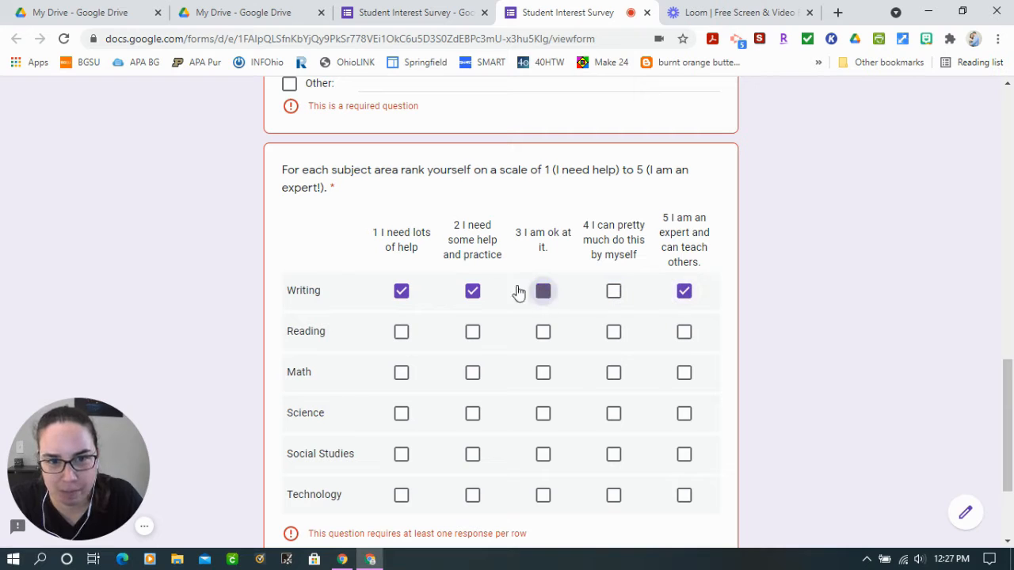
{"action": "left_click", "coordinate": [473, 293]}
{"action": "left_click", "coordinate": [402, 292]}
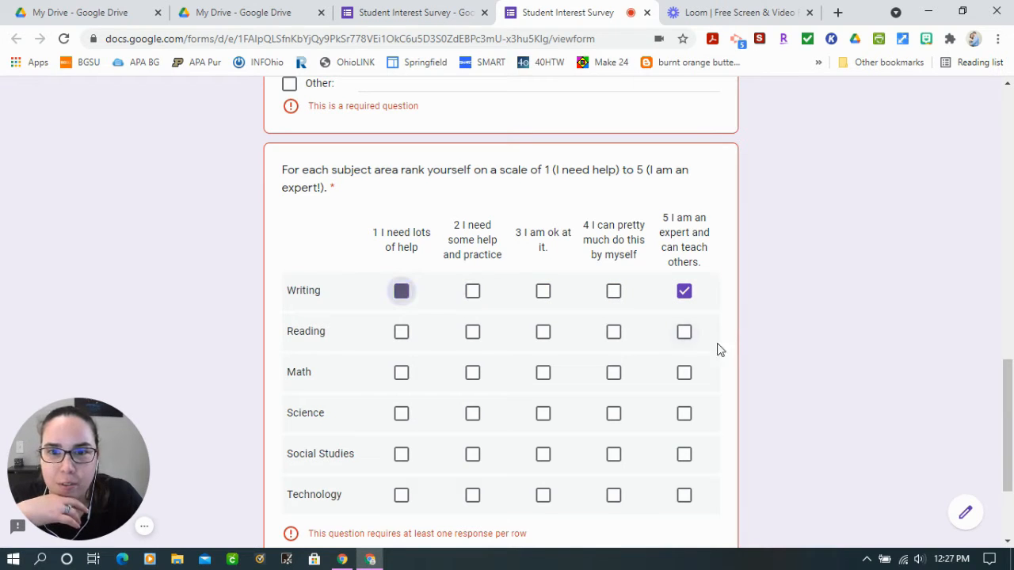
{"action": "left_click", "coordinate": [683, 293]}
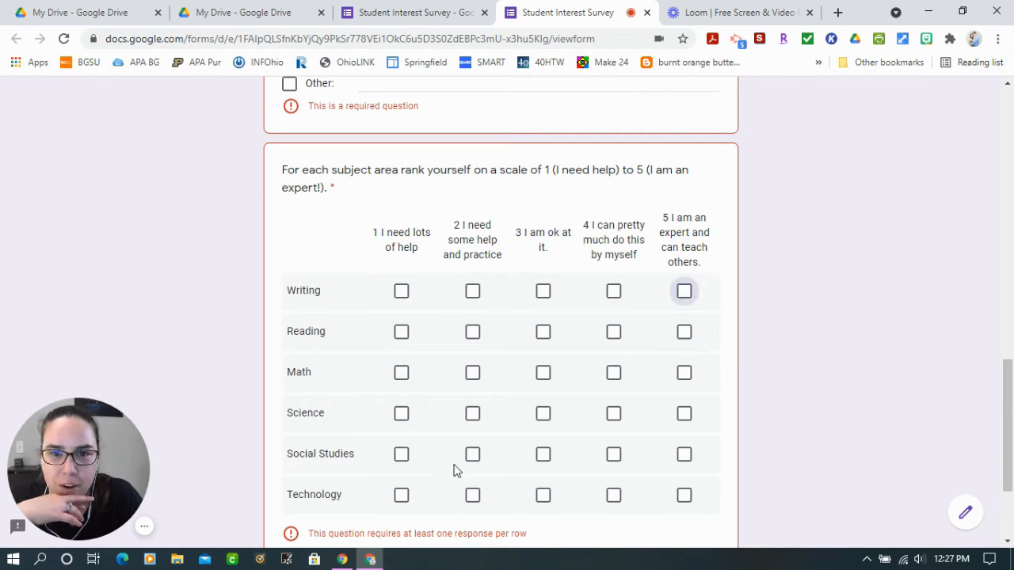
Return from the preview to editing the form, discarding the unsaved test answers
{"action": "scroll", "coordinate": [624, 460], "scroll_direction": "up", "scroll_amount": 3}
{"action": "scroll", "coordinate": [793, 531], "scroll_direction": "down", "scroll_amount": 3}
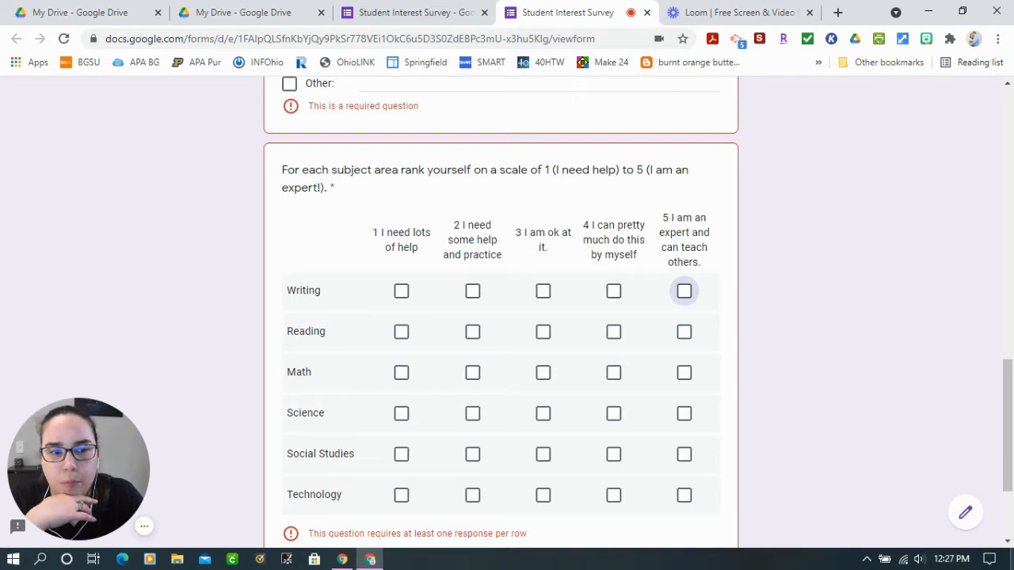
{"action": "left_click", "coordinate": [969, 515]}
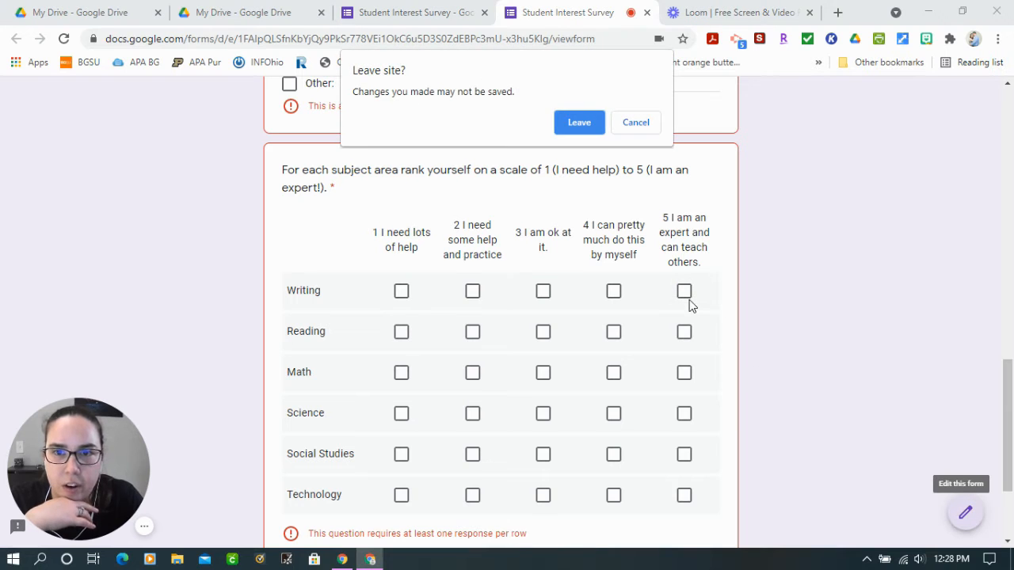
{"action": "left_click", "coordinate": [580, 122]}
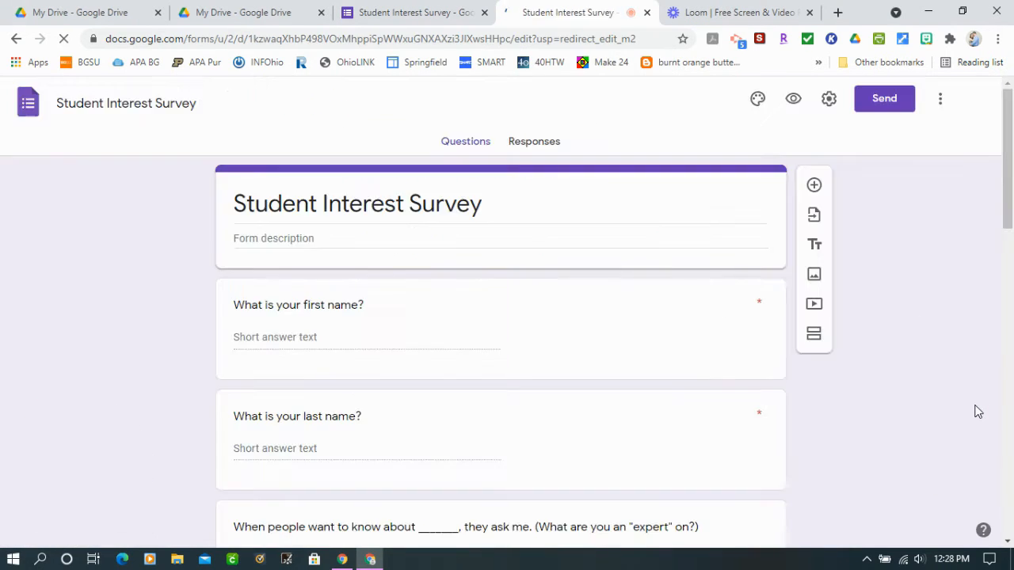
Change the subject self-rating question from a checkbox grid to a multiple choice grid
{"action": "scroll", "coordinate": [657, 378], "scroll_direction": "down", "scroll_amount": 6}
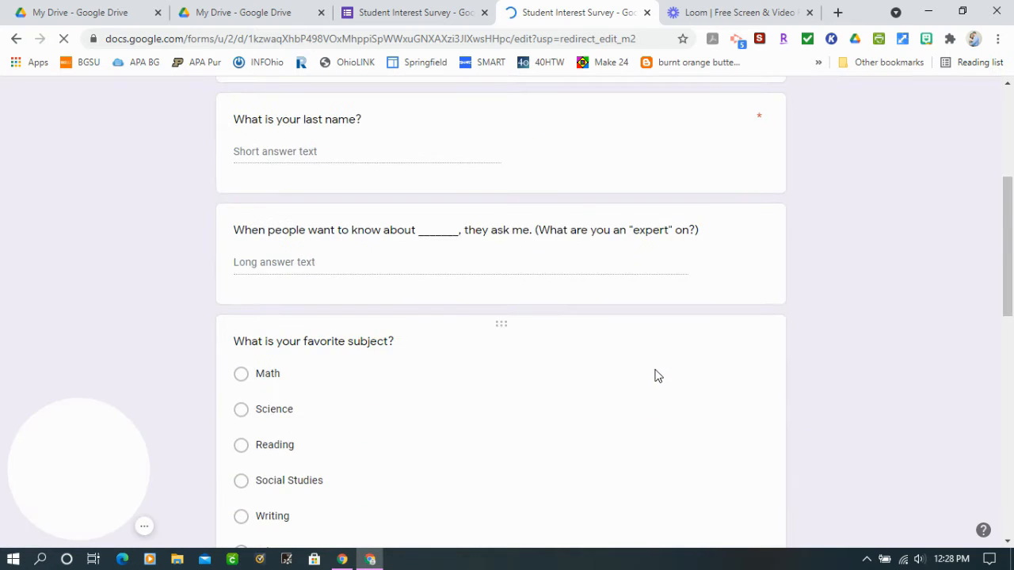
{"action": "scroll", "coordinate": [657, 377], "scroll_direction": "down", "scroll_amount": 7}
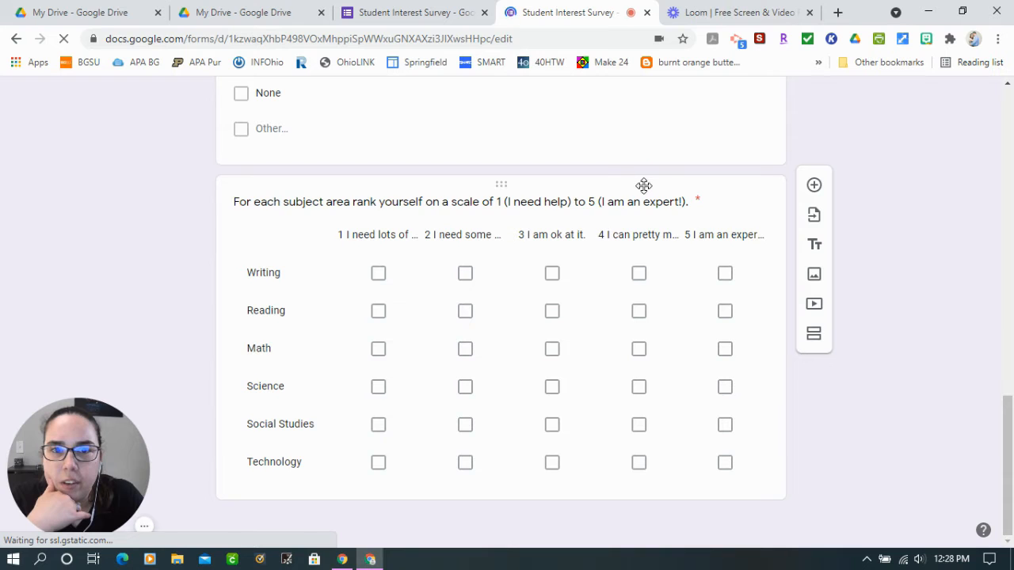
{"action": "left_click", "coordinate": [645, 185]}
{"action": "left_click", "coordinate": [762, 170]}
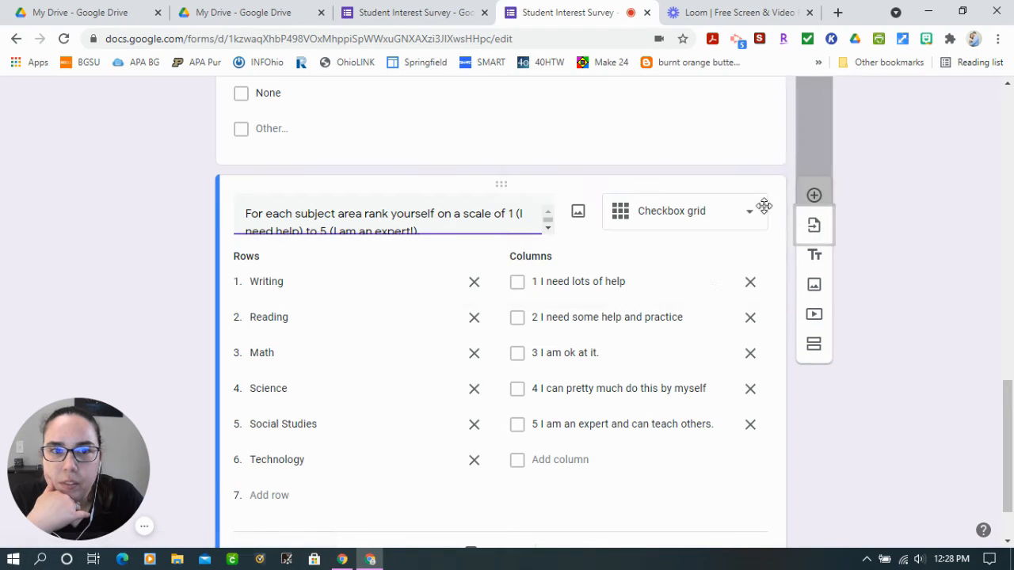
{"action": "left_click", "coordinate": [720, 223]}
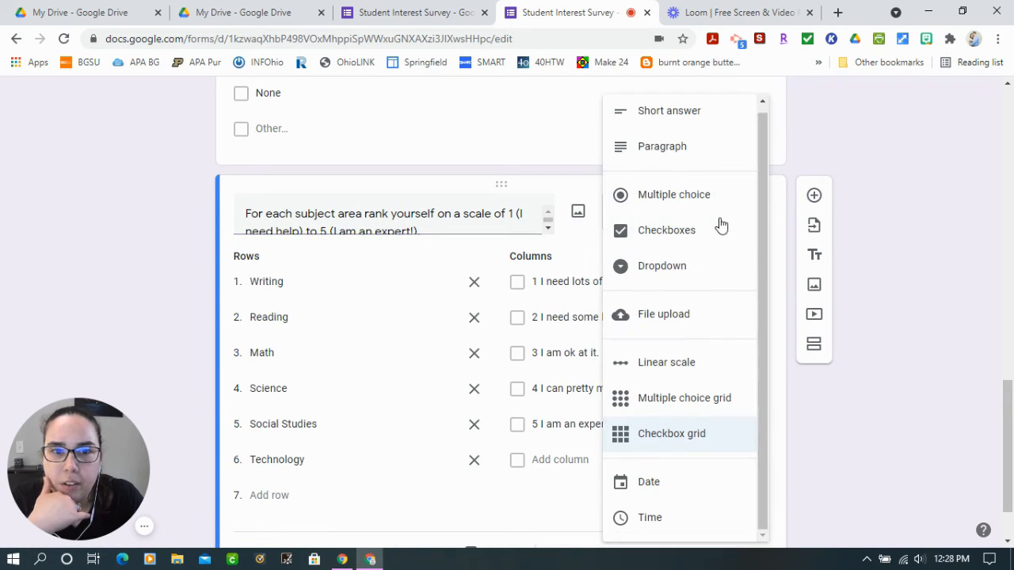
{"action": "scroll", "coordinate": [716, 348], "scroll_direction": "down", "scroll_amount": 1}
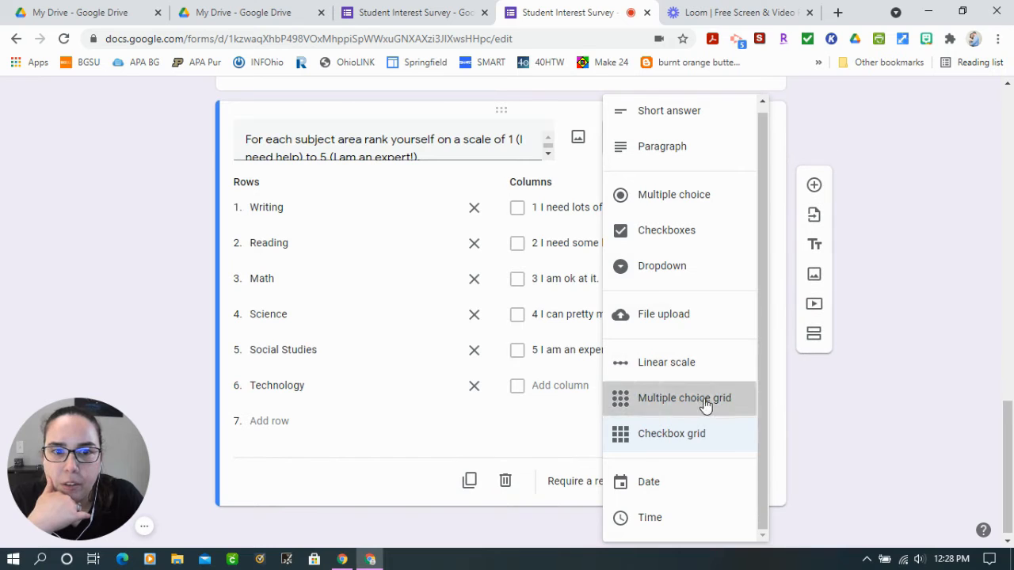
{"action": "left_click", "coordinate": [697, 399]}
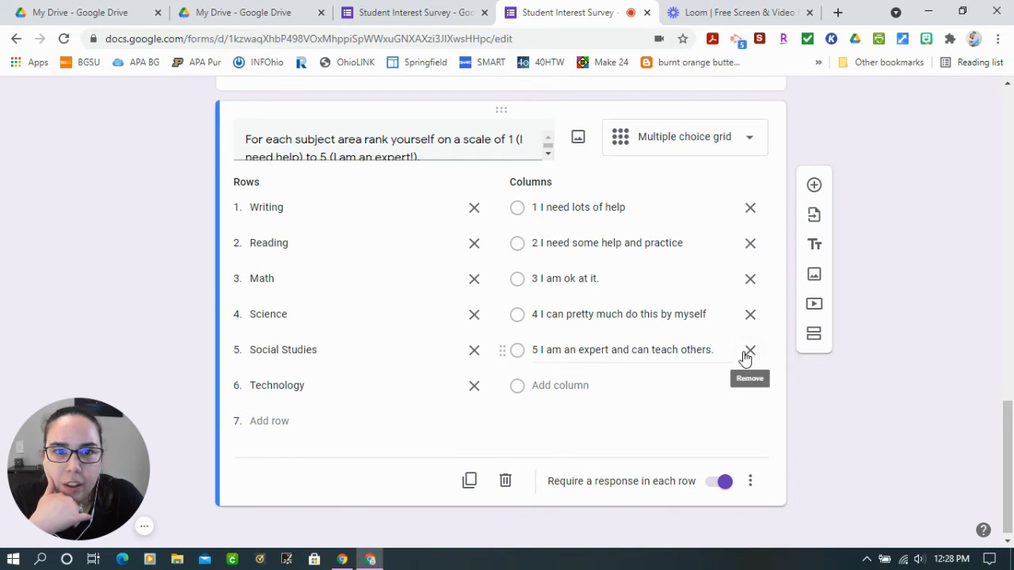
Preview the form and go to the subject self-rating grid
{"action": "scroll", "coordinate": [821, 417], "scroll_direction": "up", "scroll_amount": 10}
{"action": "scroll", "coordinate": [860, 254], "scroll_direction": "up", "scroll_amount": 3}
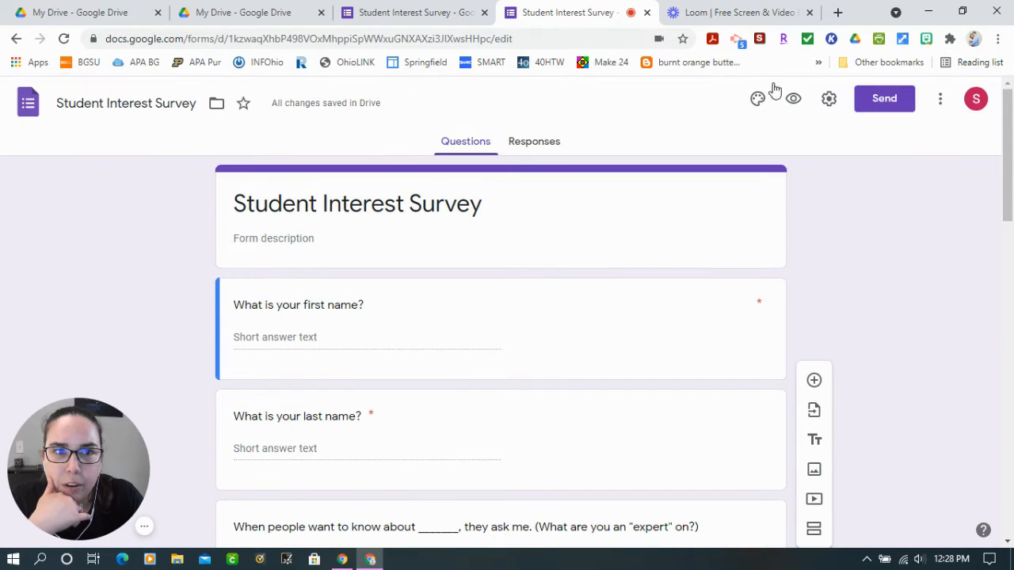
{"action": "left_click", "coordinate": [790, 101]}
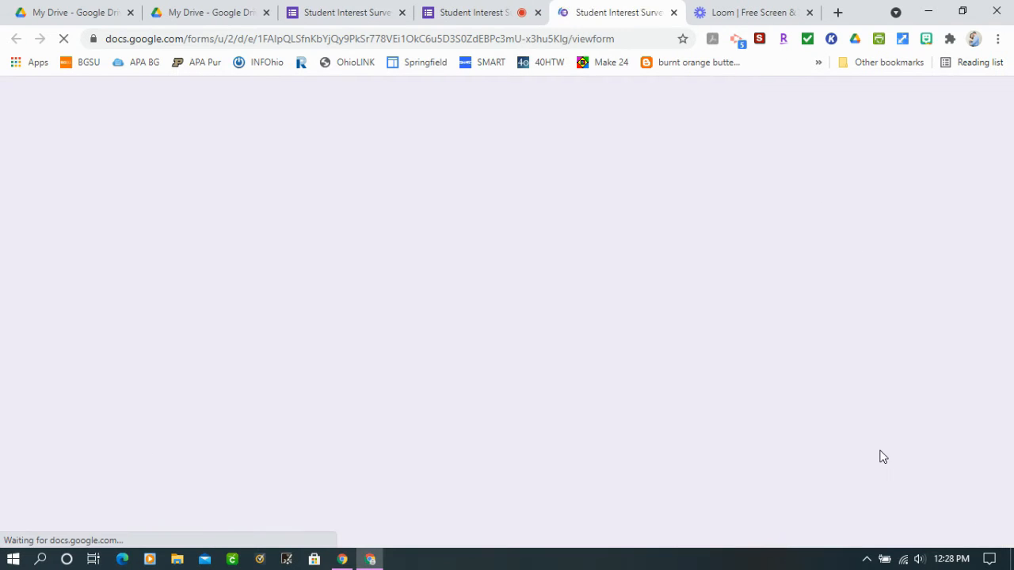
{"action": "scroll", "coordinate": [863, 455], "scroll_direction": "down", "scroll_amount": 10}
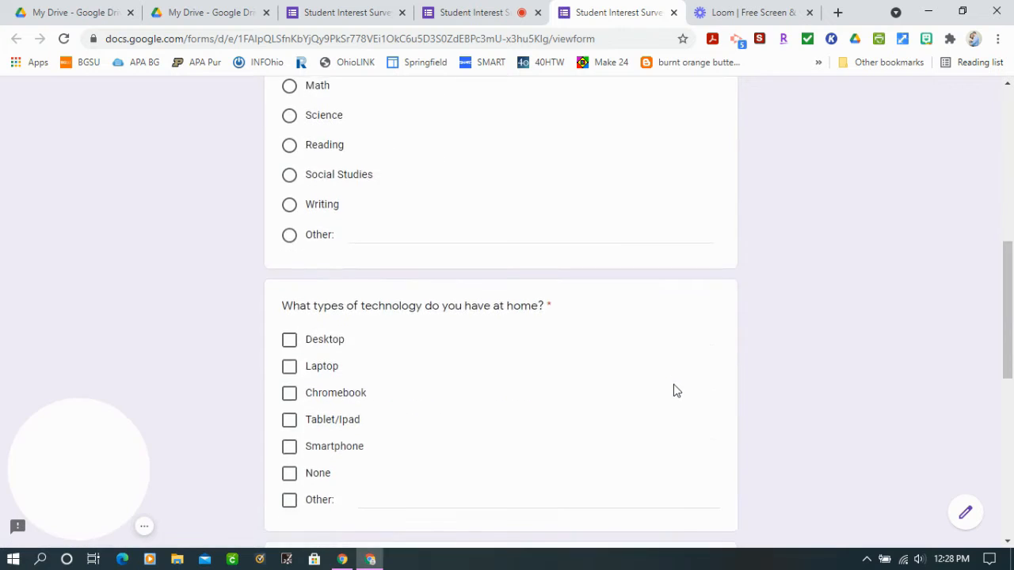
{"action": "scroll", "coordinate": [676, 390], "scroll_direction": "down", "scroll_amount": 3}
Test one answer per row by changing ratings, ending with Writing 2, Reading 3, Math 1, Science 1, Social Studies 4 and Technology 5
{"action": "left_click", "coordinate": [401, 172]}
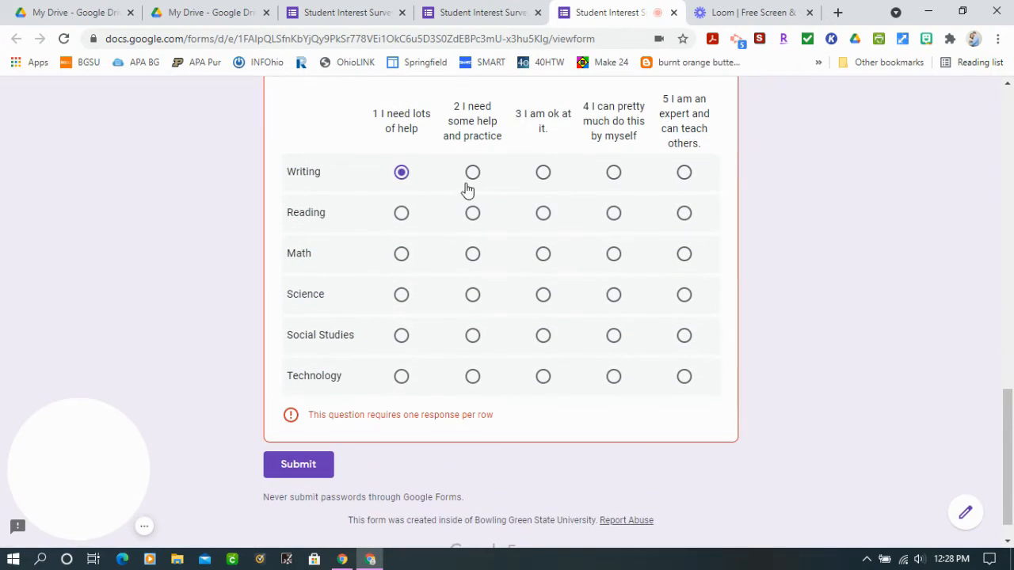
{"action": "left_click", "coordinate": [472, 172]}
{"action": "left_click", "coordinate": [473, 213]}
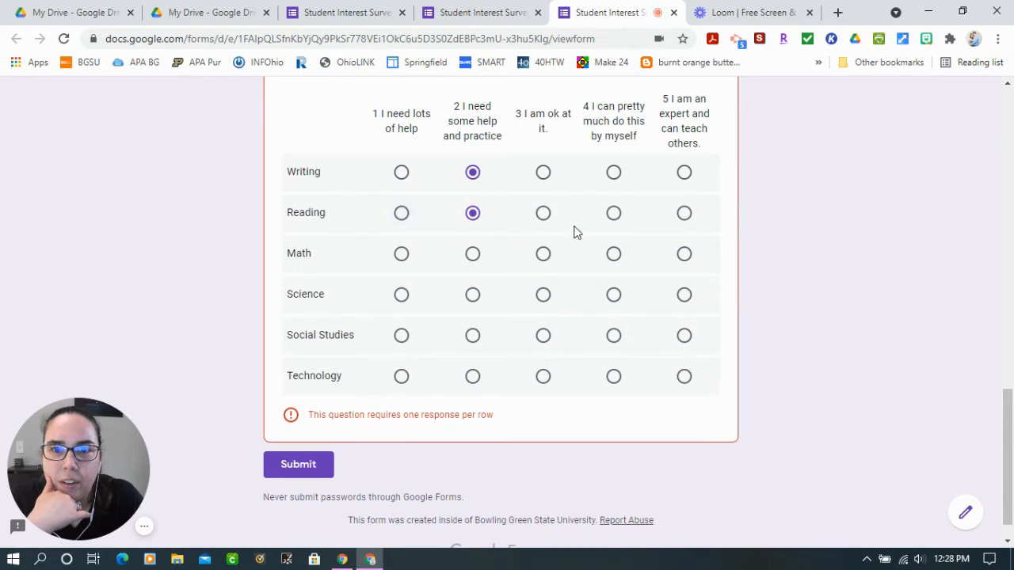
{"action": "left_click", "coordinate": [546, 217]}
{"action": "left_click", "coordinate": [545, 255]}
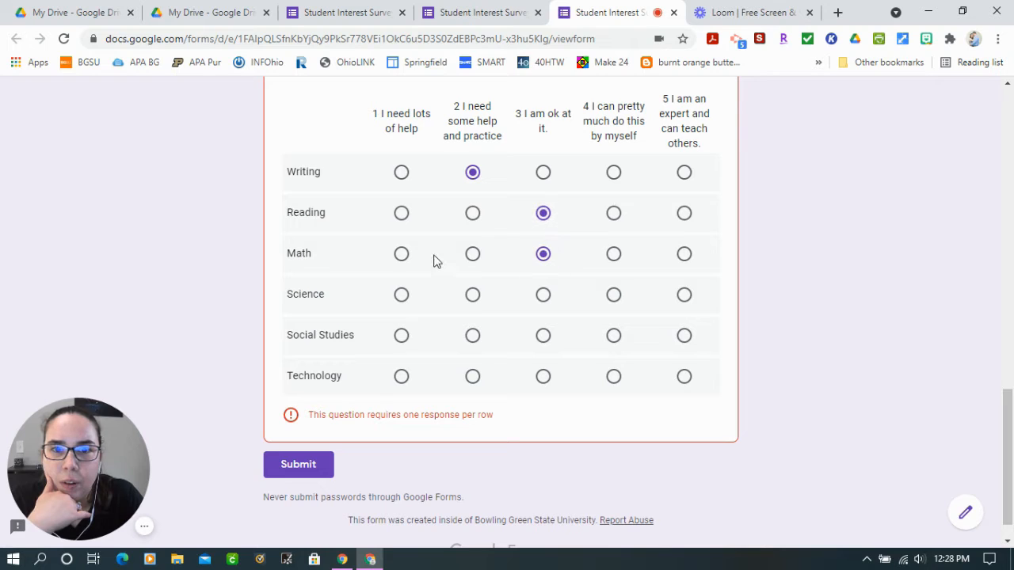
{"action": "left_click", "coordinate": [400, 256]}
{"action": "left_click", "coordinate": [402, 300]}
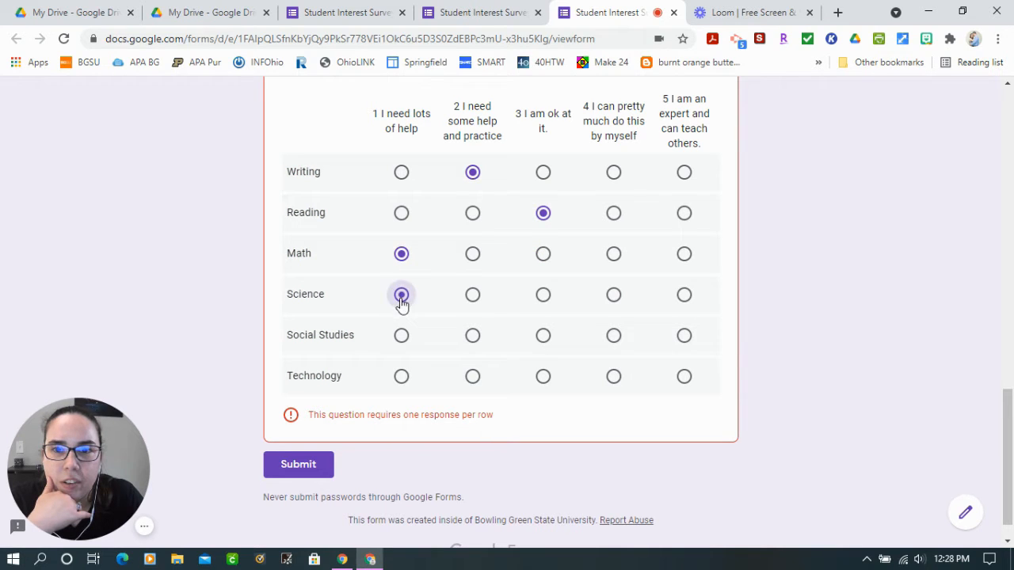
{"action": "left_click", "coordinate": [618, 349]}
{"action": "left_click", "coordinate": [683, 378]}
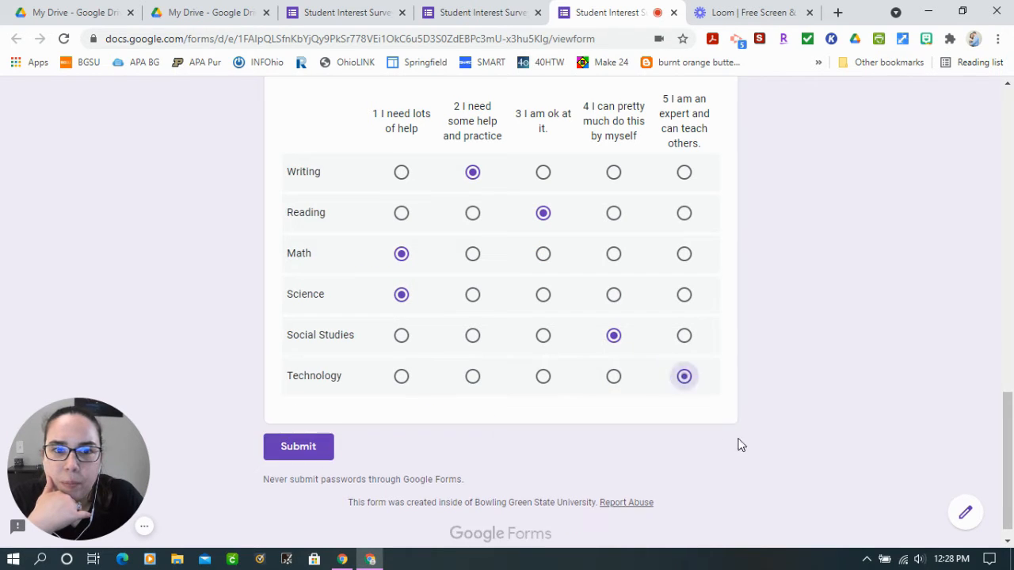
Leave the preview to edit the form, discarding the unsaved grid answers
{"action": "scroll", "coordinate": [782, 406], "scroll_direction": "up", "scroll_amount": 3}
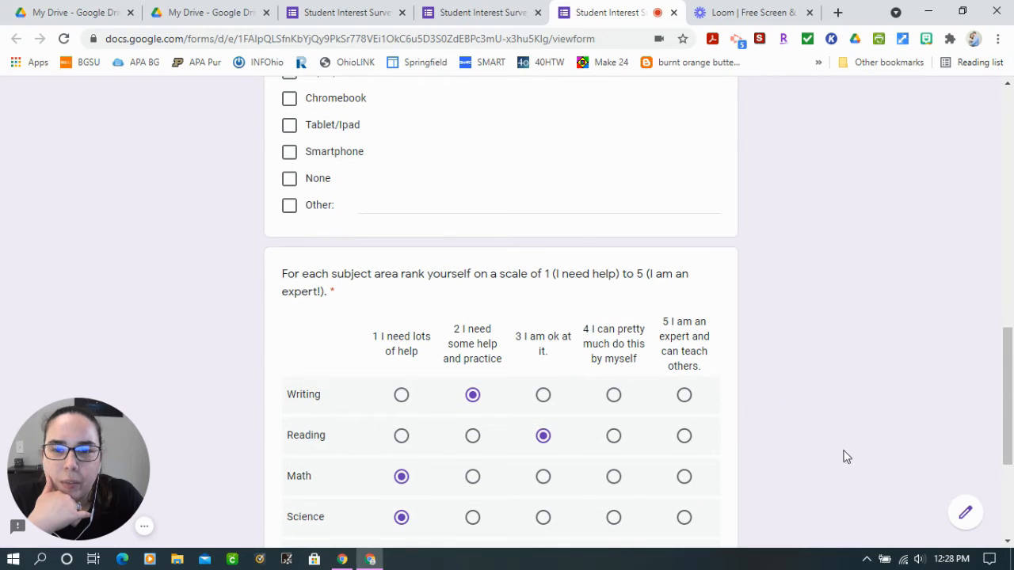
{"action": "scroll", "coordinate": [845, 455], "scroll_direction": "down", "scroll_amount": 3}
{"action": "left_click", "coordinate": [965, 515]}
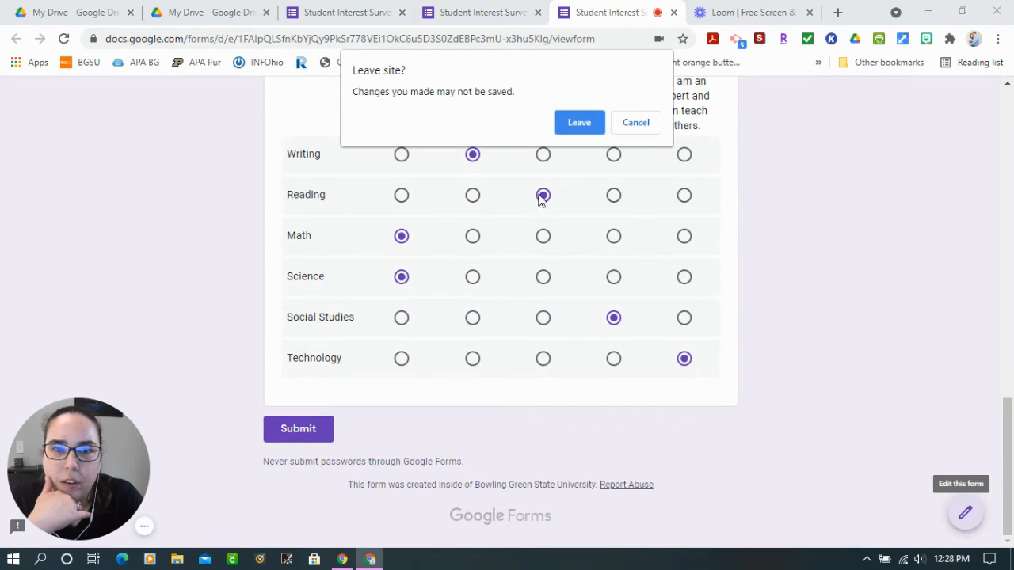
{"action": "left_click", "coordinate": [565, 131]}
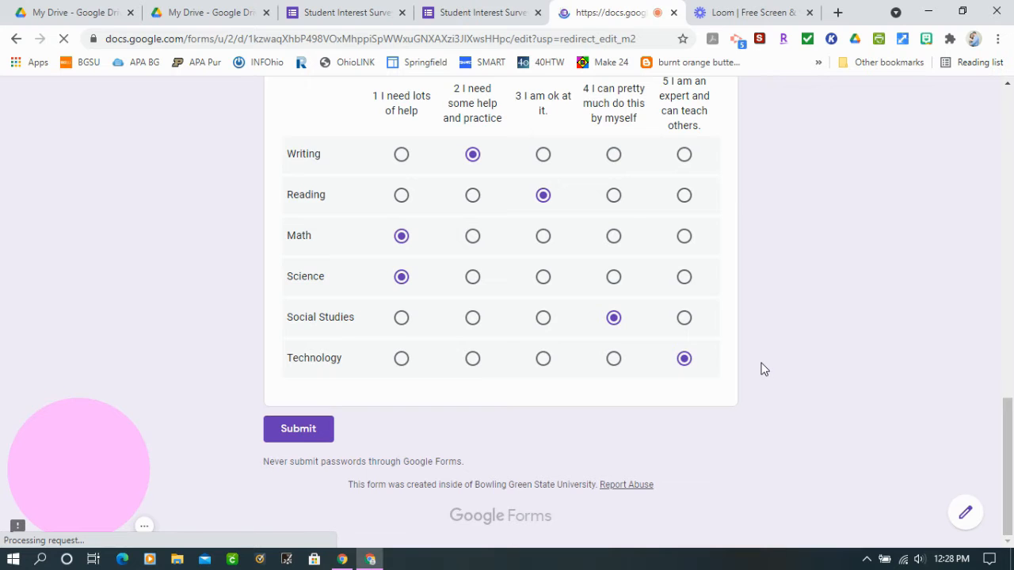
Move the favorite-subject question below the question about technology at home
{"action": "scroll", "coordinate": [760, 369], "scroll_direction": "down", "scroll_amount": 8}
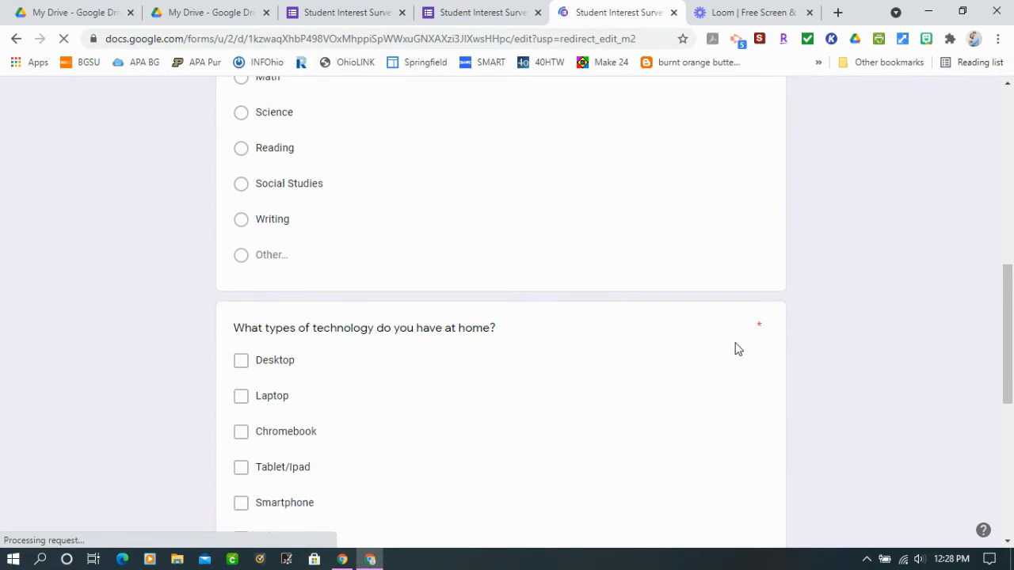
{"action": "scroll", "coordinate": [602, 284], "scroll_direction": "up", "scroll_amount": 4}
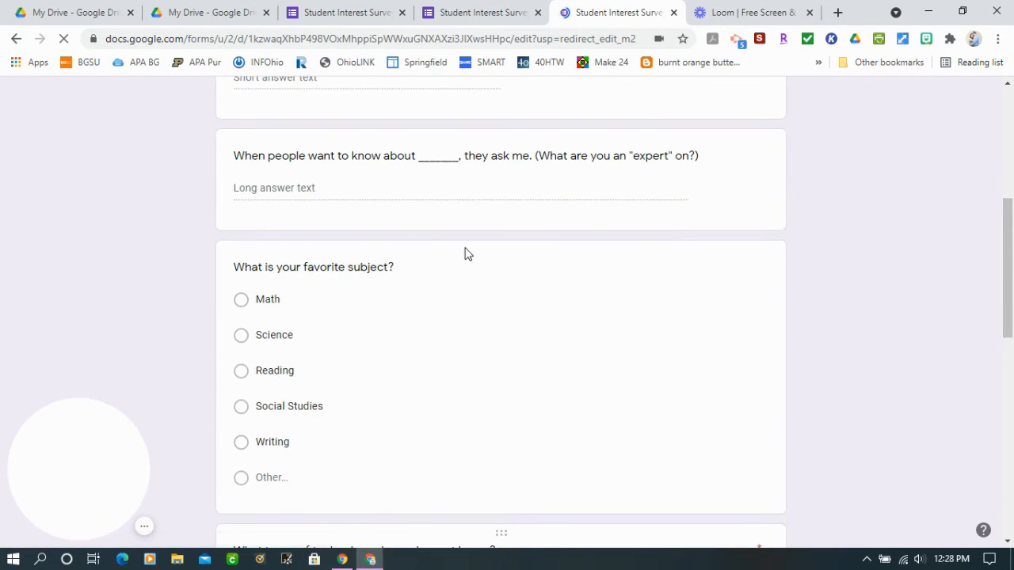
{"action": "scroll", "coordinate": [521, 293], "scroll_direction": "down", "scroll_amount": 4}
{"action": "scroll", "coordinate": [523, 295], "scroll_direction": "down", "scroll_amount": 5}
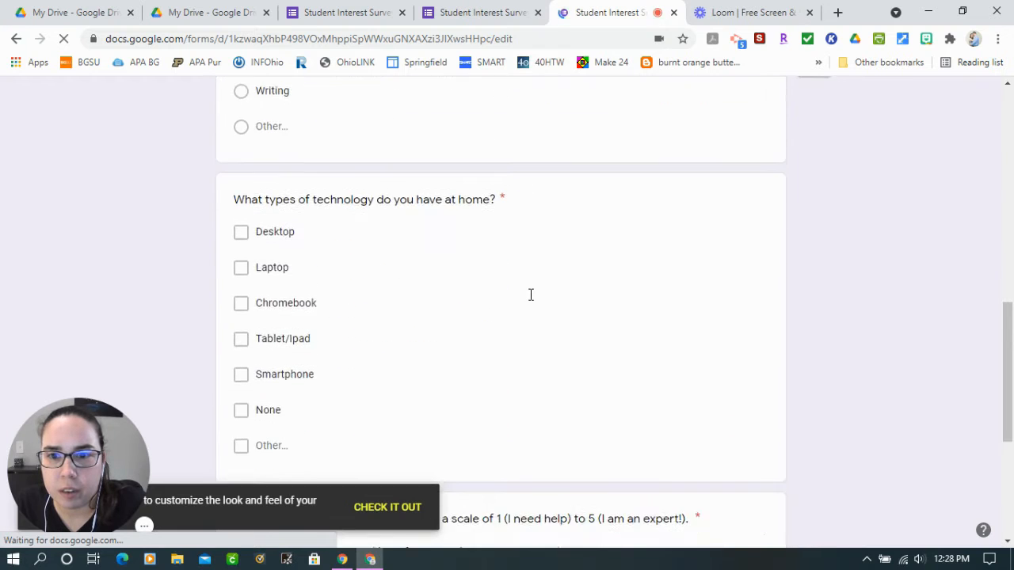
{"action": "scroll", "coordinate": [538, 306], "scroll_direction": "up", "scroll_amount": 5}
{"action": "scroll", "coordinate": [541, 306], "scroll_direction": "up", "scroll_amount": 3}
{"action": "scroll", "coordinate": [541, 306], "scroll_direction": "down", "scroll_amount": 5}
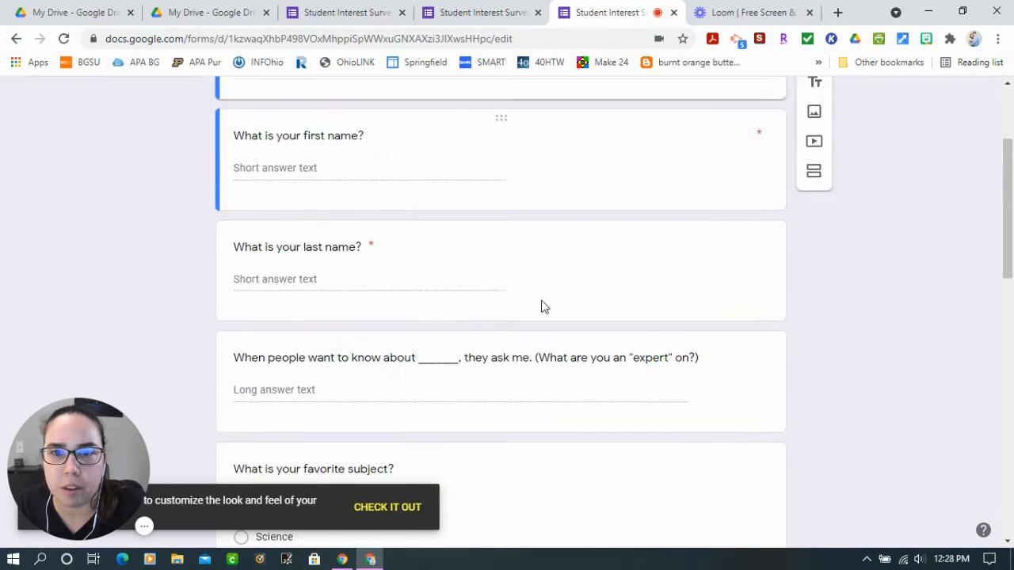
{"action": "scroll", "coordinate": [393, 335], "scroll_direction": "down", "scroll_amount": 6}
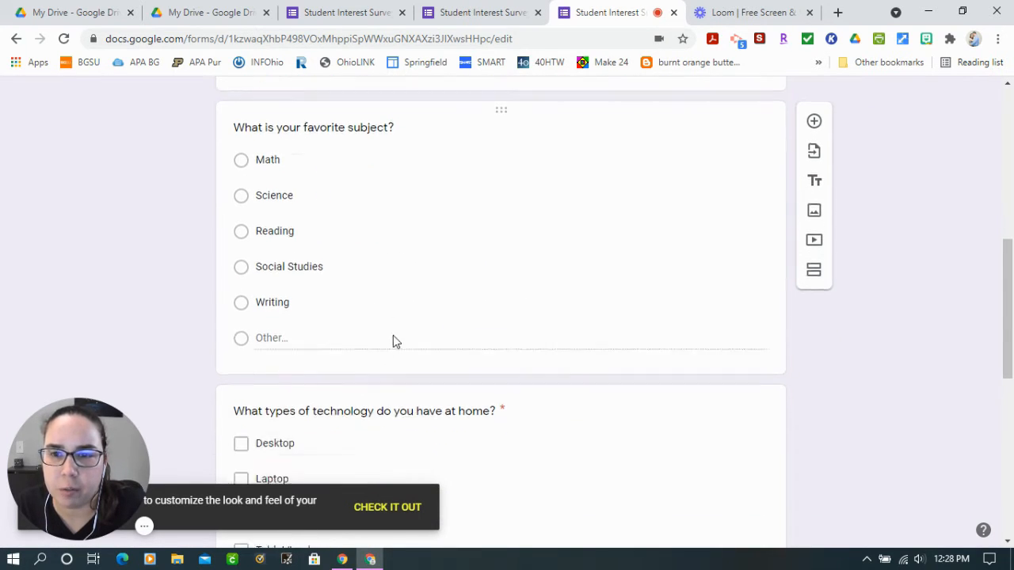
{"action": "scroll", "coordinate": [452, 356], "scroll_direction": "down", "scroll_amount": 1}
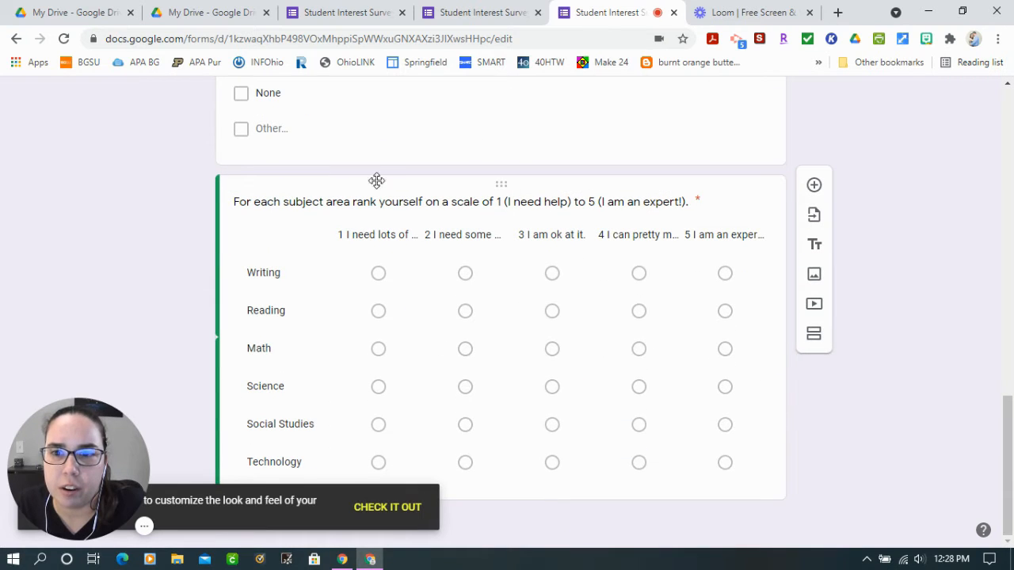
{"action": "scroll", "coordinate": [481, 299], "scroll_direction": "up", "scroll_amount": 15}
{"action": "scroll", "coordinate": [516, 356], "scroll_direction": "down", "scroll_amount": 4}
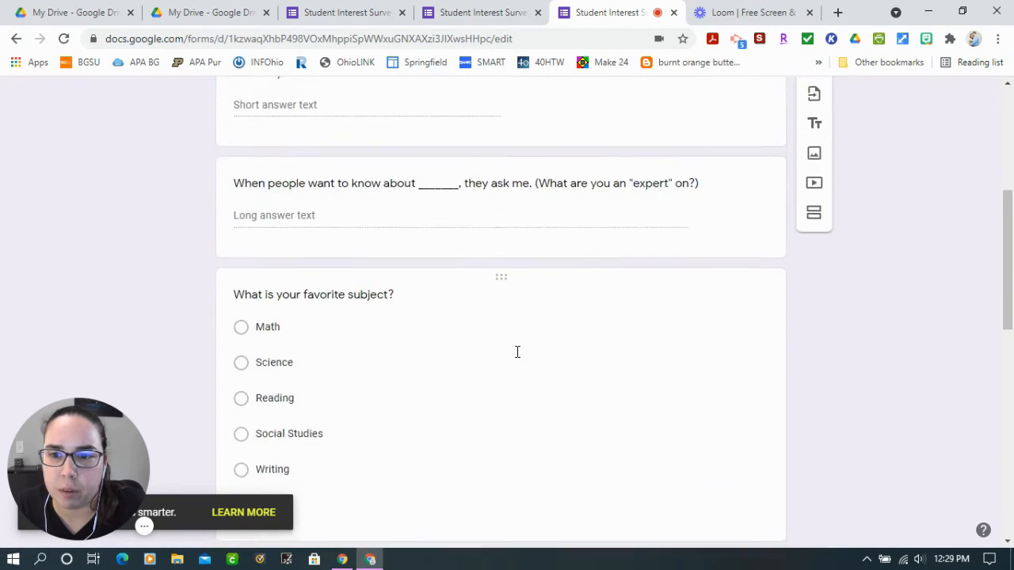
{"action": "scroll", "coordinate": [517, 352], "scroll_direction": "down", "scroll_amount": 2}
{"action": "scroll", "coordinate": [498, 142], "scroll_direction": "up", "scroll_amount": 1}
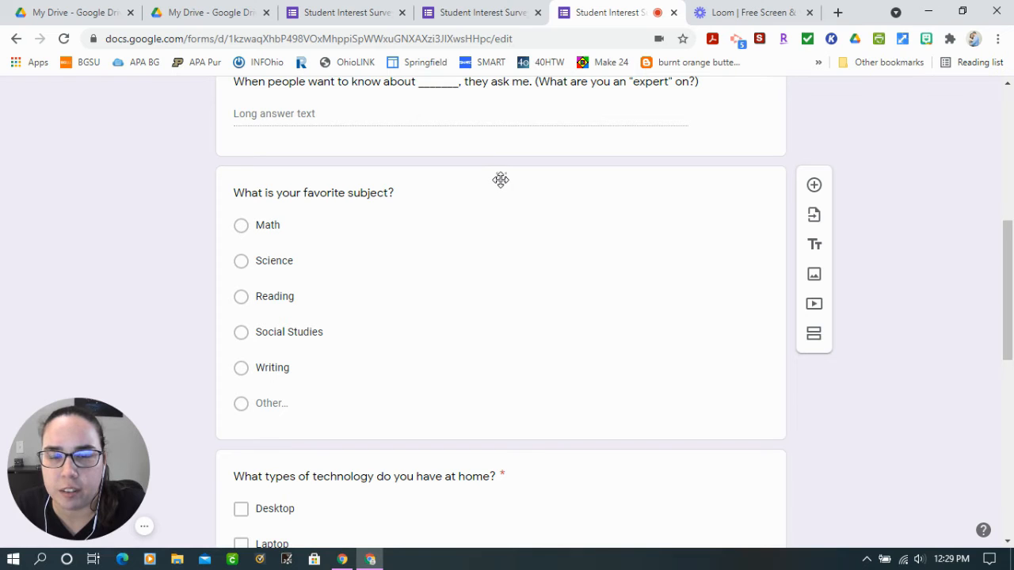
{"action": "left_click_drag", "start_coordinate": [500, 179], "coordinate": [523, 333]}
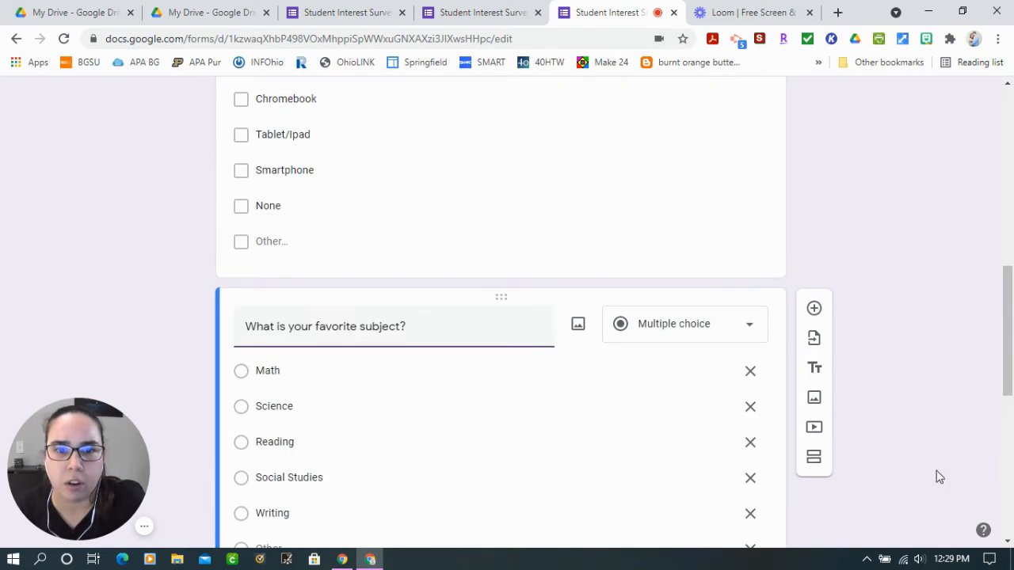
Review the new question order throughout the form, and select the subject self-rating grid
{"action": "scroll", "coordinate": [557, 405], "scroll_direction": "down", "scroll_amount": 4}
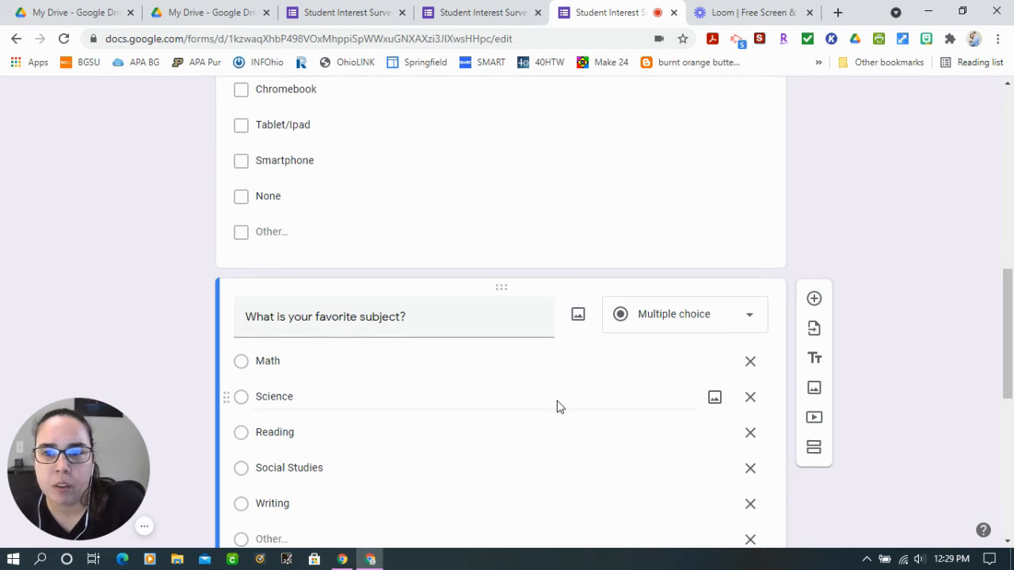
{"action": "scroll", "coordinate": [507, 269], "scroll_direction": "up", "scroll_amount": 3}
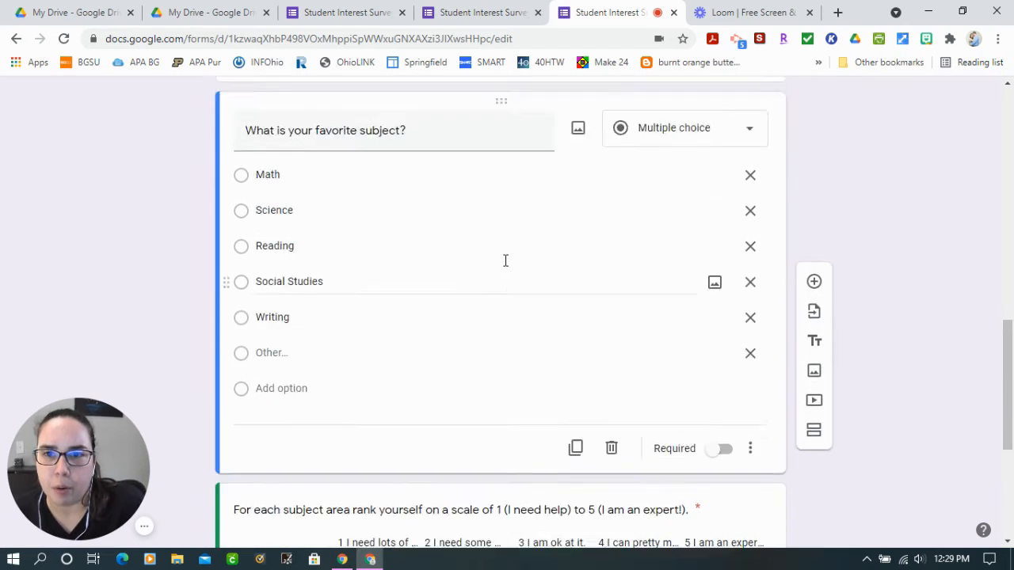
{"action": "scroll", "coordinate": [505, 262], "scroll_direction": "up", "scroll_amount": 2}
{"action": "scroll", "coordinate": [507, 267], "scroll_direction": "up", "scroll_amount": 2}
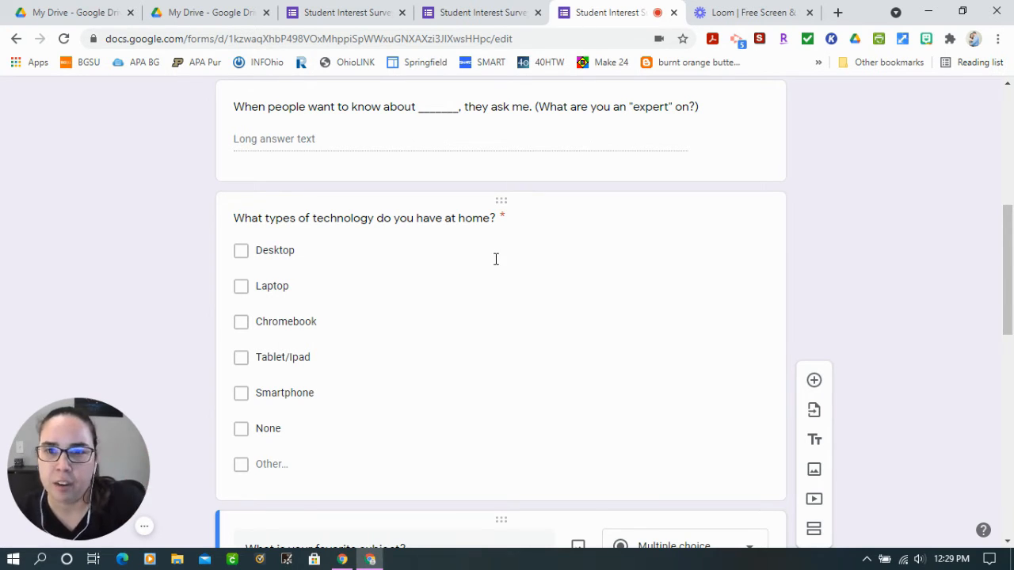
{"action": "scroll", "coordinate": [496, 259], "scroll_direction": "up", "scroll_amount": 5}
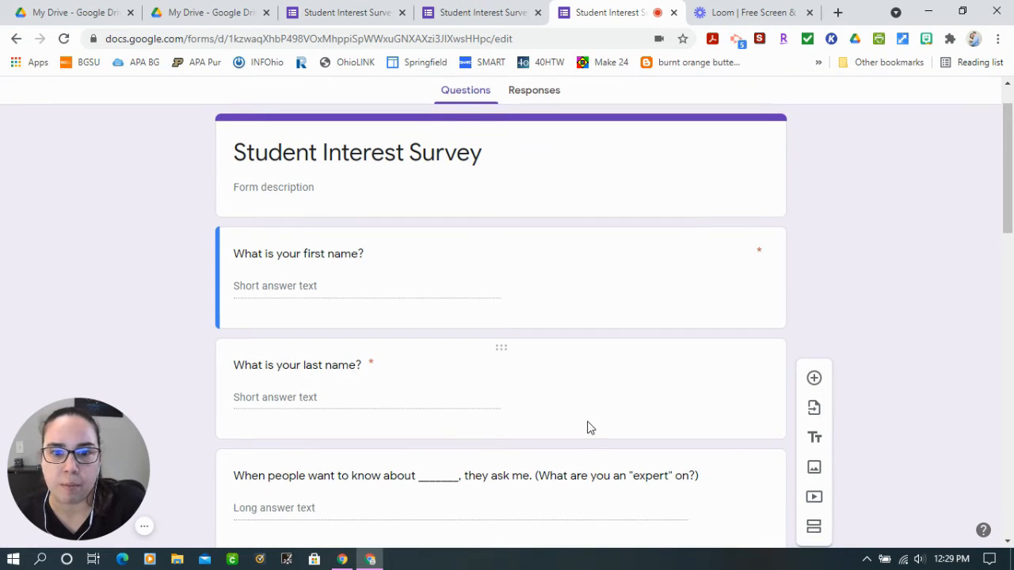
{"action": "scroll", "coordinate": [587, 428], "scroll_direction": "down", "scroll_amount": 3}
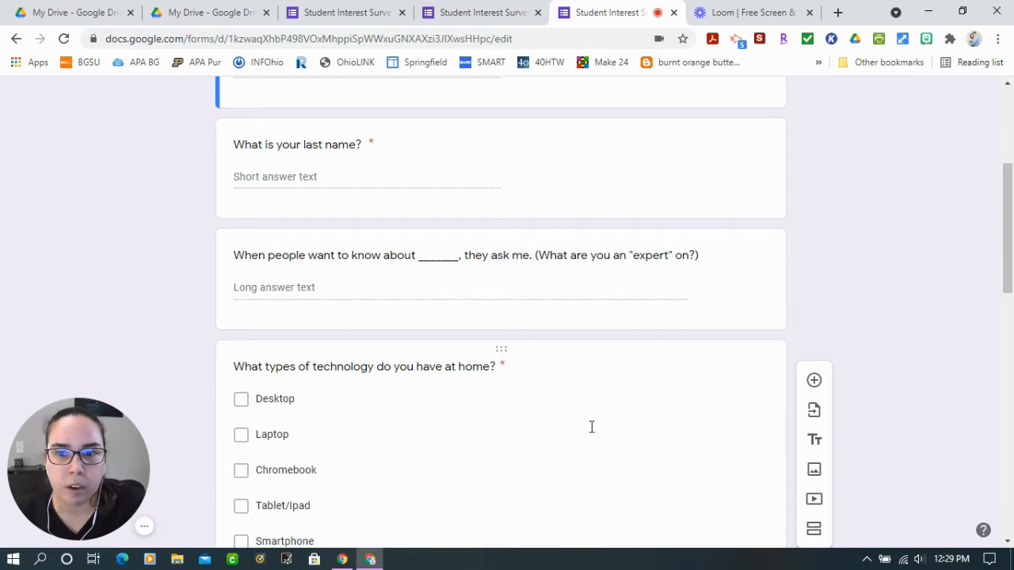
{"action": "scroll", "coordinate": [591, 427], "scroll_direction": "down", "scroll_amount": 2}
{"action": "scroll", "coordinate": [499, 356], "scroll_direction": "down", "scroll_amount": 4}
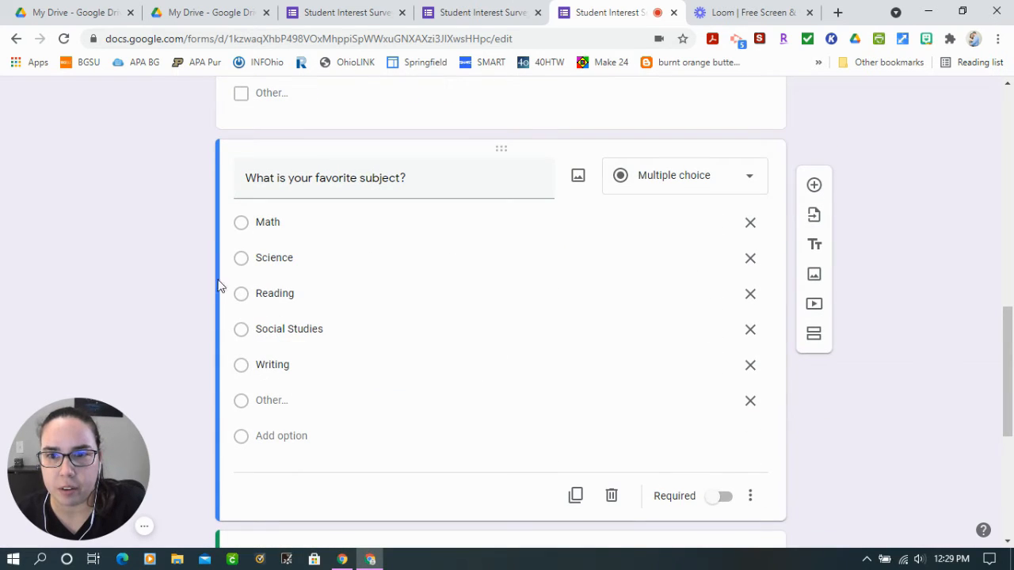
{"action": "scroll", "coordinate": [237, 326], "scroll_direction": "down", "scroll_amount": 3}
{"action": "left_click", "coordinate": [237, 410]}
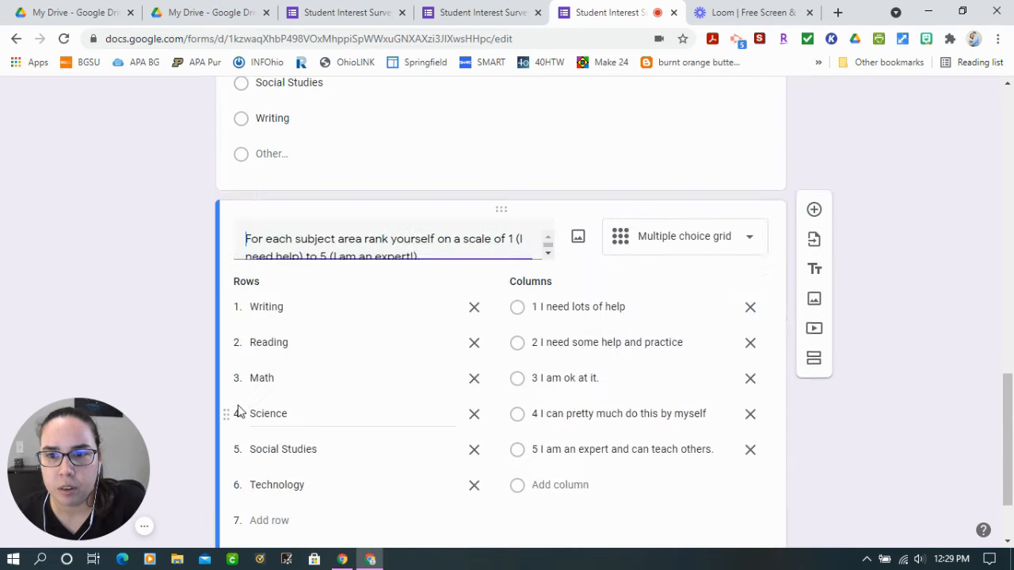
Close the surplus Student Interest Survey browser tab and check the question order in the remaining editor
{"action": "left_click", "coordinate": [376, 7]}
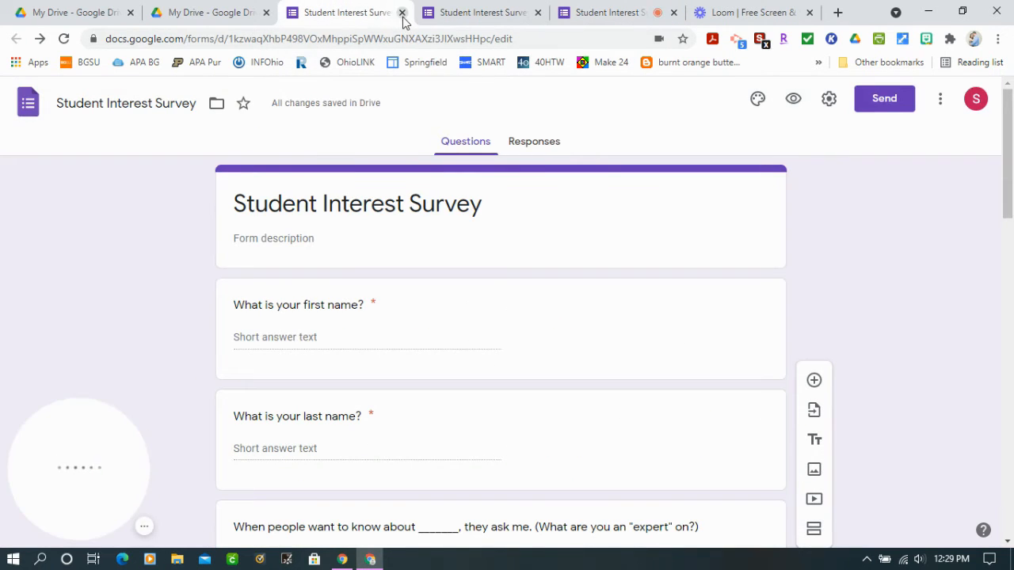
{"action": "left_click", "coordinate": [402, 12]}
{"action": "scroll", "coordinate": [497, 397], "scroll_direction": "down", "scroll_amount": 8}
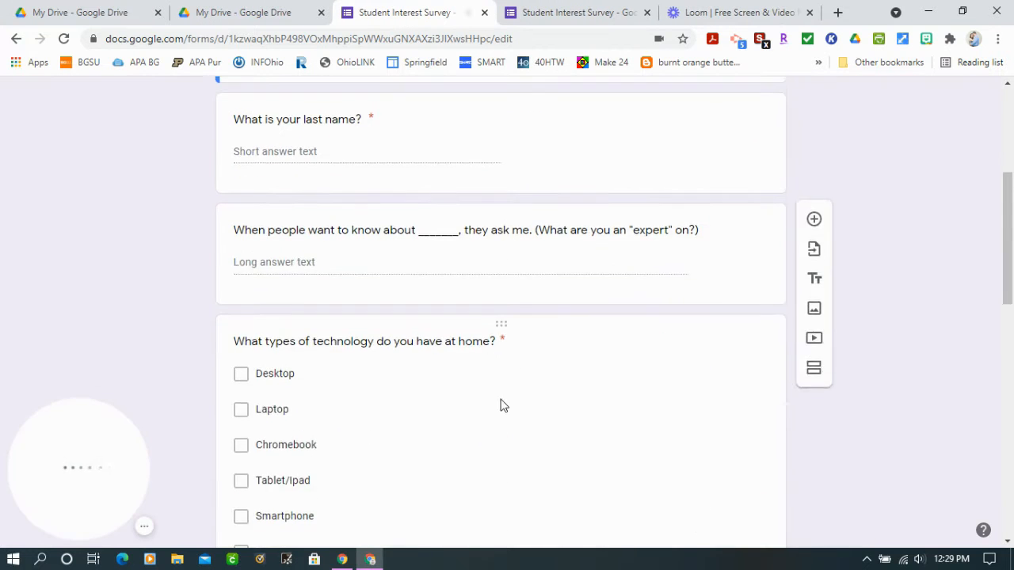
Review the technology-at-home and favorite-subject questions and the subject self-rating grid that follows them
{"action": "scroll", "coordinate": [385, 353], "scroll_direction": "up", "scroll_amount": 3}
{"action": "left_click", "coordinate": [394, 301]}
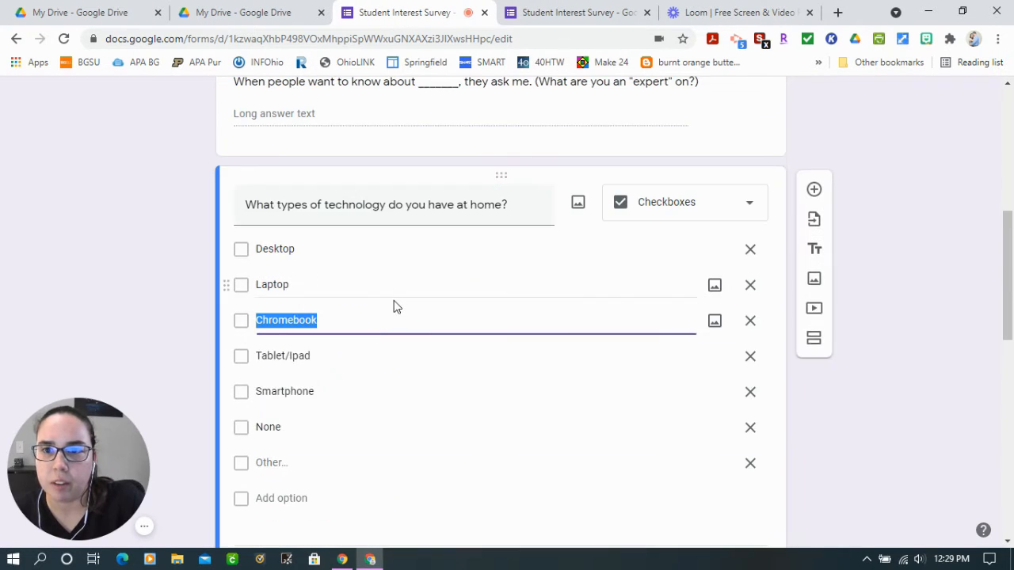
{"action": "scroll", "coordinate": [230, 337], "scroll_direction": "down", "scroll_amount": 3}
{"action": "scroll", "coordinate": [333, 381], "scroll_direction": "down", "scroll_amount": 3}
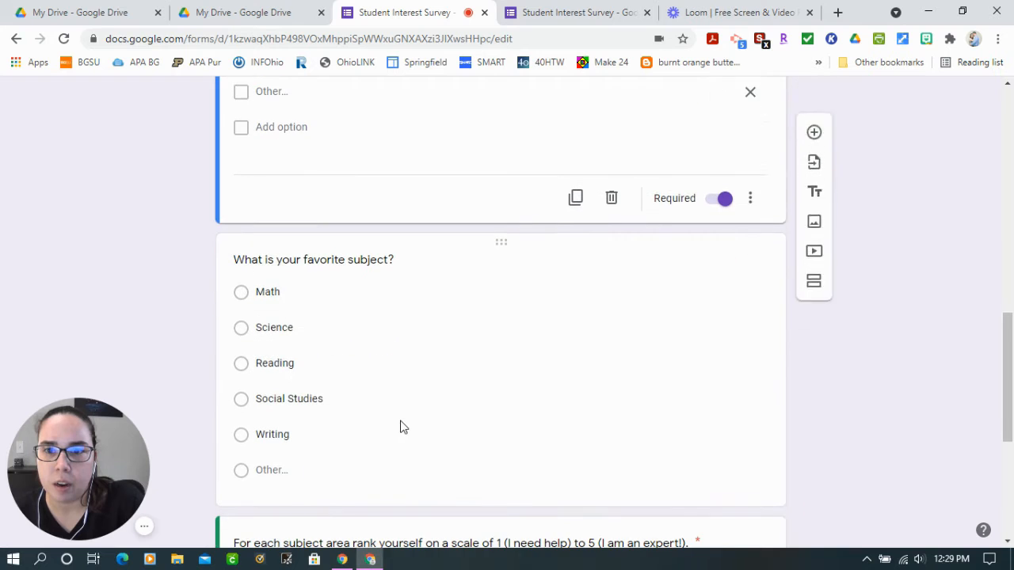
{"action": "left_click", "coordinate": [402, 426]}
{"action": "scroll", "coordinate": [405, 423], "scroll_direction": "down", "scroll_amount": 1}
{"action": "scroll", "coordinate": [406, 428], "scroll_direction": "down", "scroll_amount": 2}
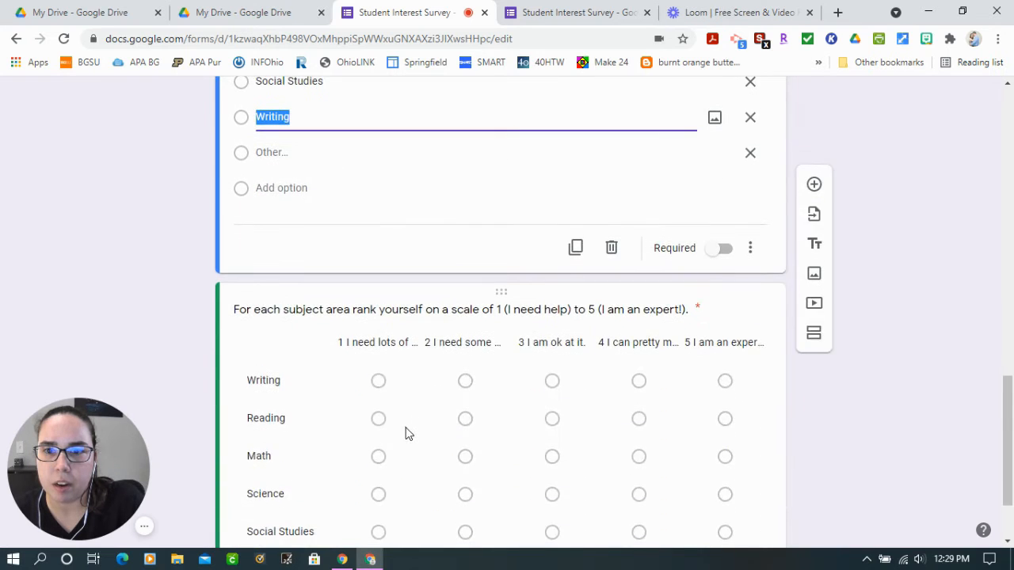
Add a title and description block named "Subject Areas" and place it above the favorite-subject question
{"action": "scroll", "coordinate": [335, 356], "scroll_direction": "up", "scroll_amount": 5}
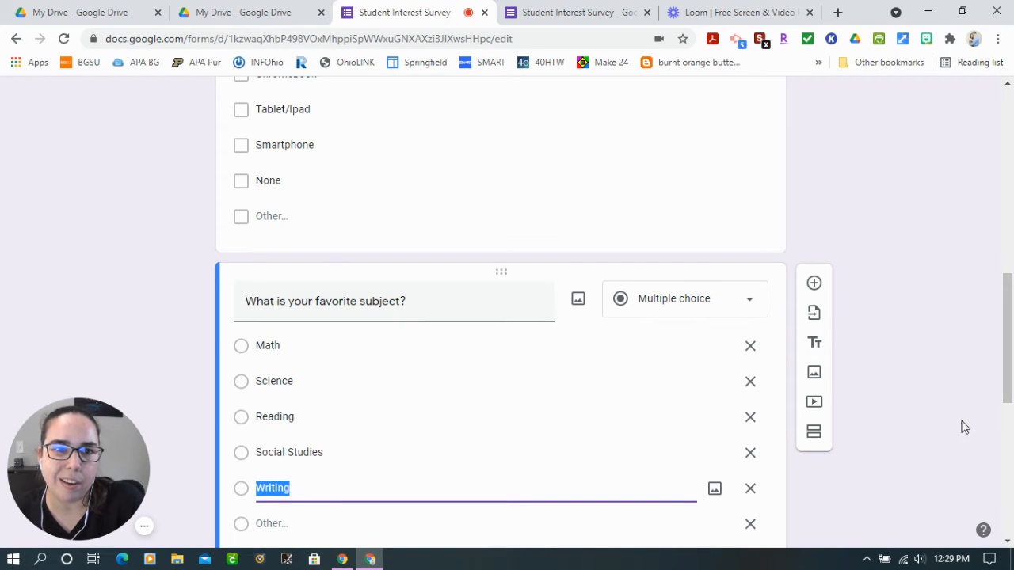
{"action": "left_click", "coordinate": [814, 342]}
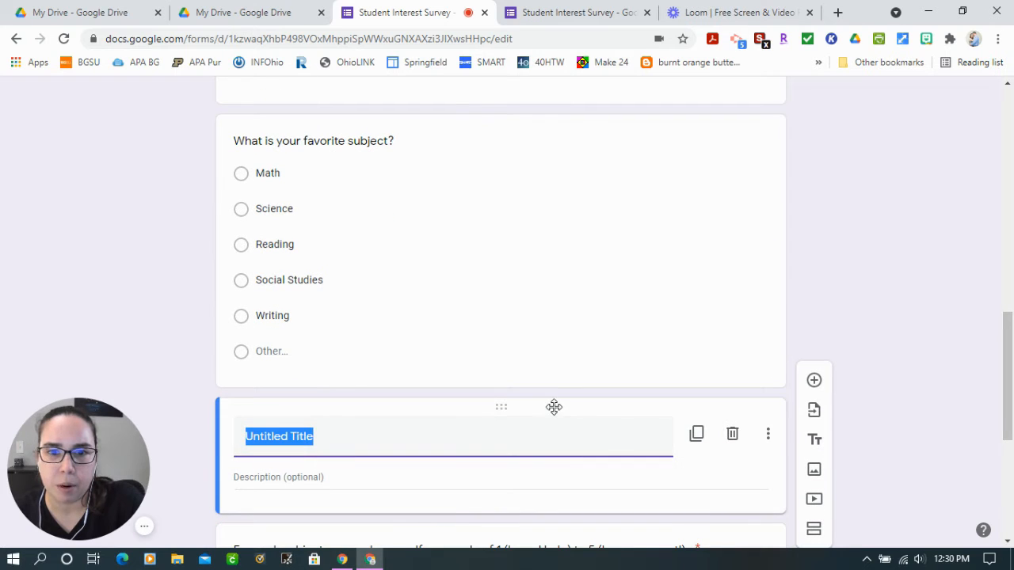
{"action": "left_click_drag", "start_coordinate": [553, 407], "coordinate": [521, 150]}
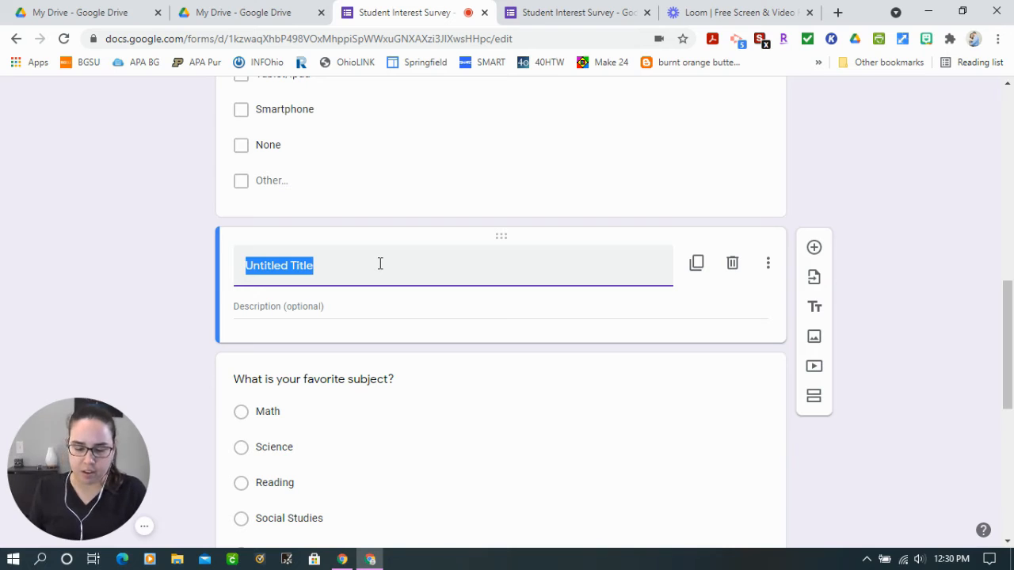
{"action": "type", "text": "Subject Areas"}
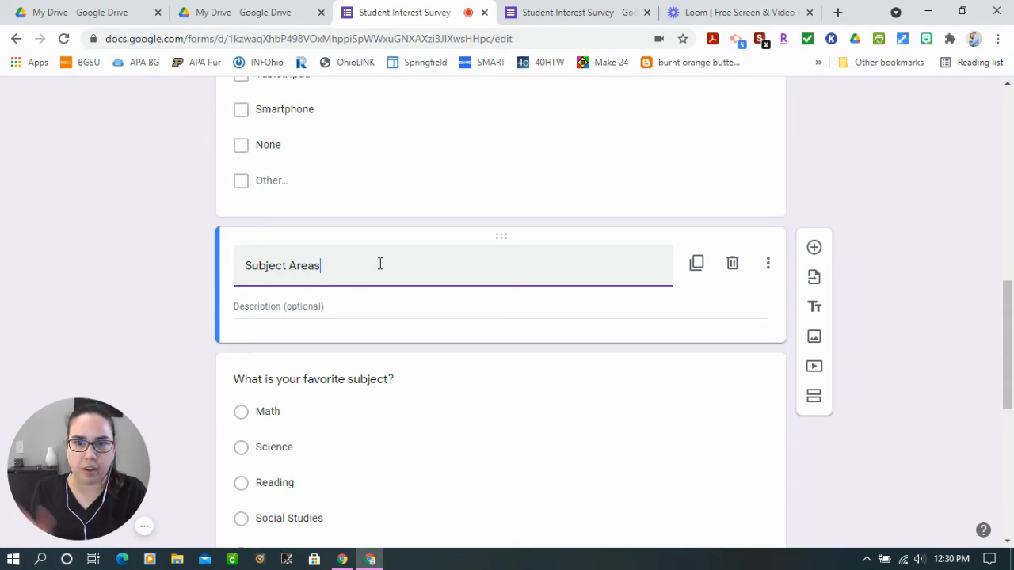
{"action": "left_click", "coordinate": [935, 301]}
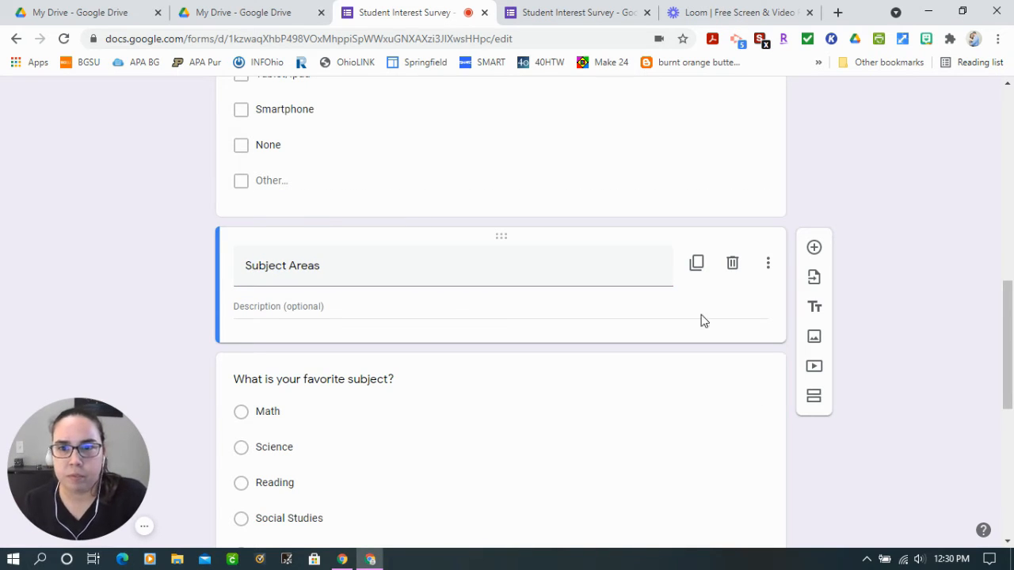
{"action": "left_click", "coordinate": [311, 312]}
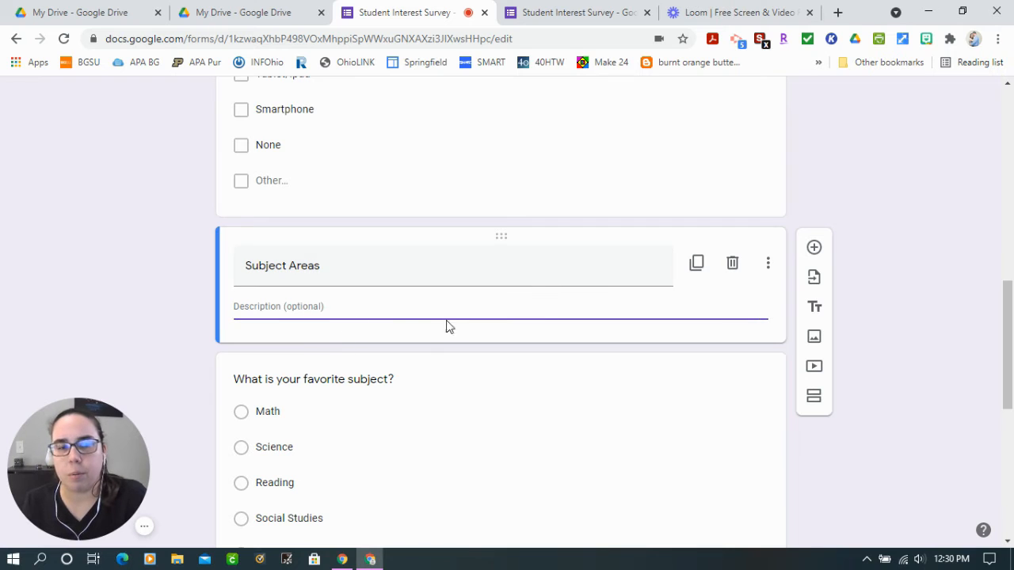
{"action": "left_click", "coordinate": [935, 277]}
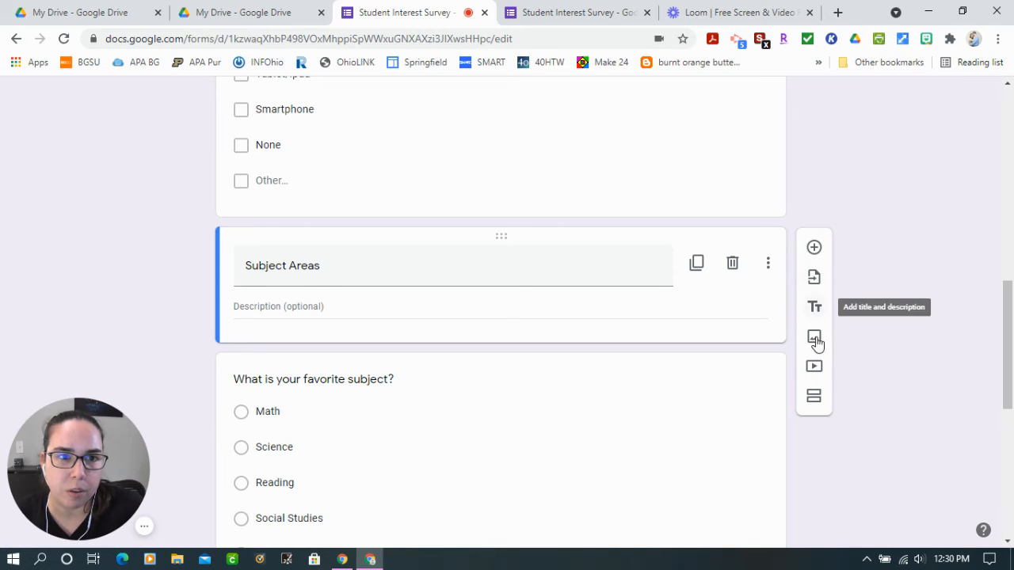
Add a new section after the Subject Areas title block and move that block into the new section
{"action": "left_click", "coordinate": [816, 397]}
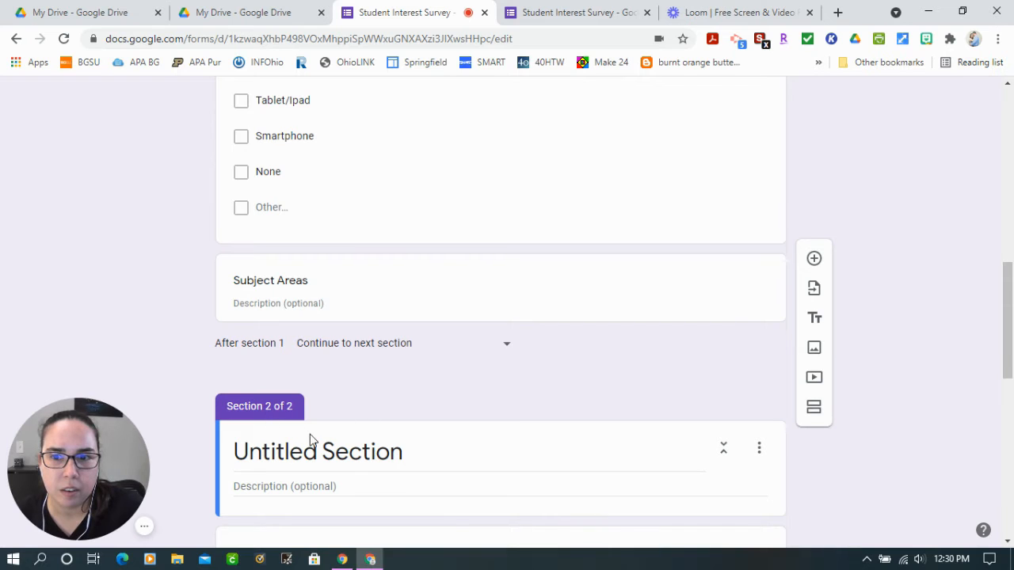
{"action": "left_click", "coordinate": [310, 444]}
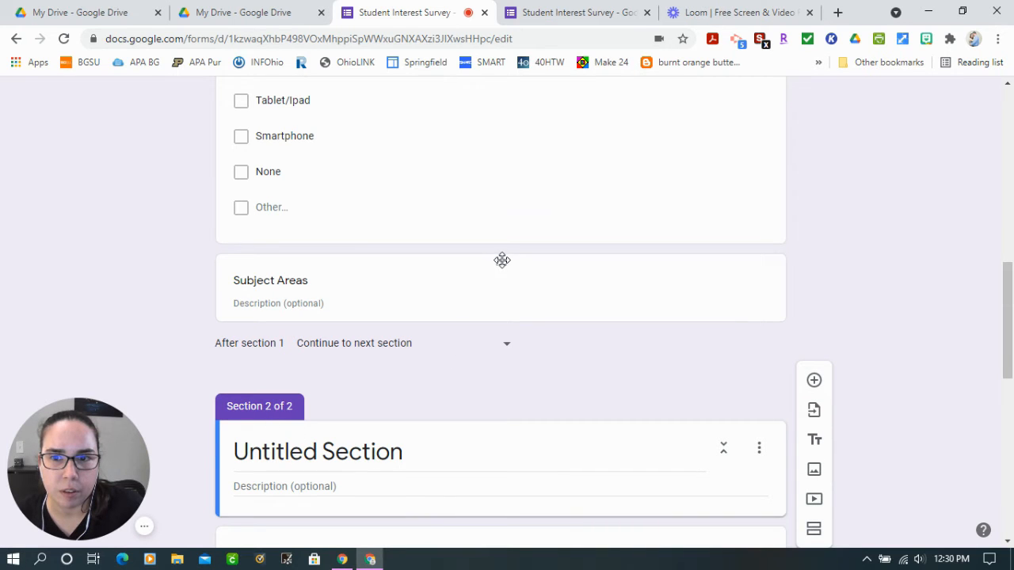
{"action": "left_click_drag", "start_coordinate": [502, 260], "coordinate": [510, 367]}
{"action": "left_click", "coordinate": [516, 417]}
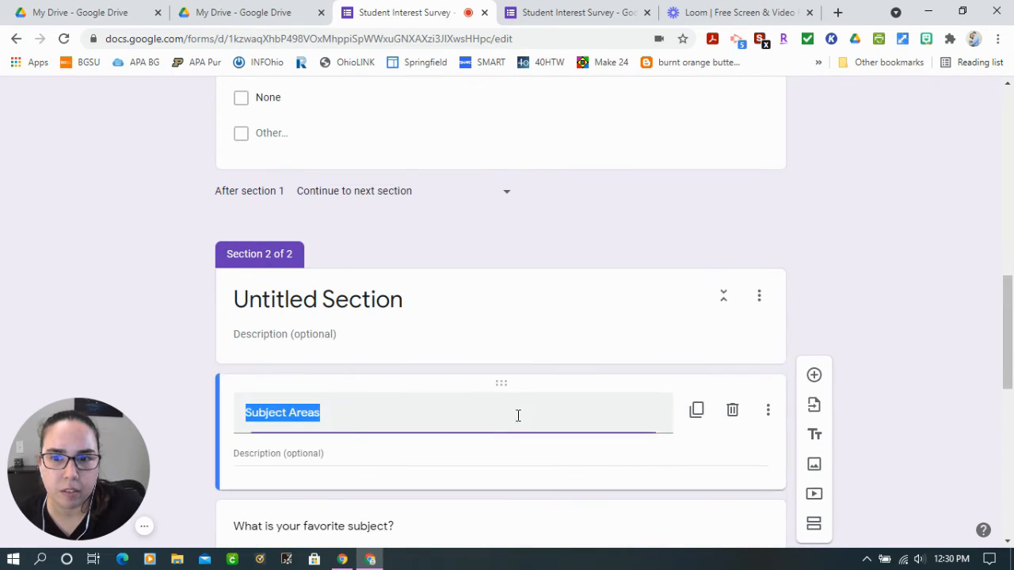
Title the second section "Subject Area Questions" and delete the redundant Subject Areas title block
{"action": "left_click", "coordinate": [430, 317]}
{"action": "type", "text": "Sub"}
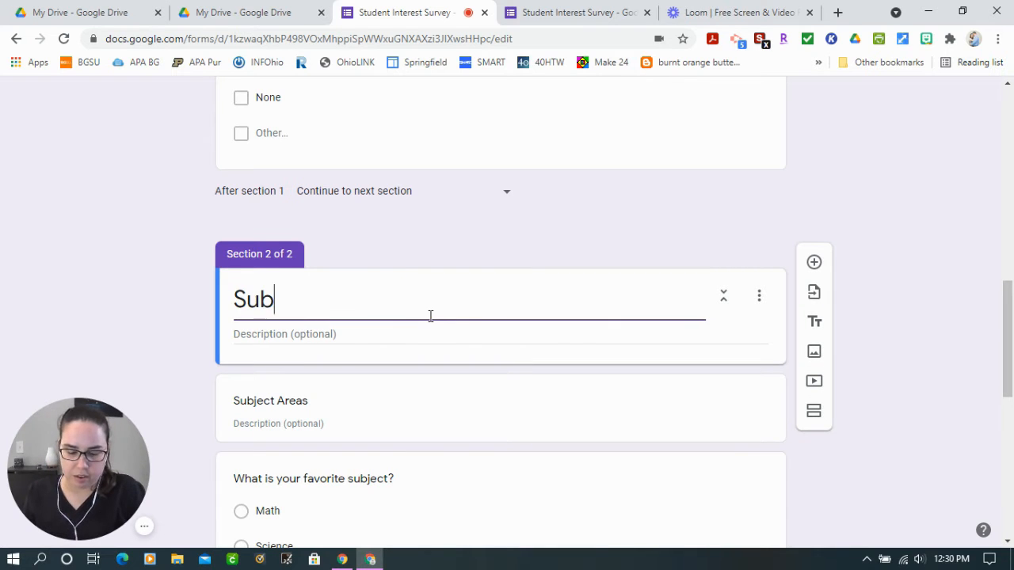
{"action": "type", "text": "ject Area Questions"}
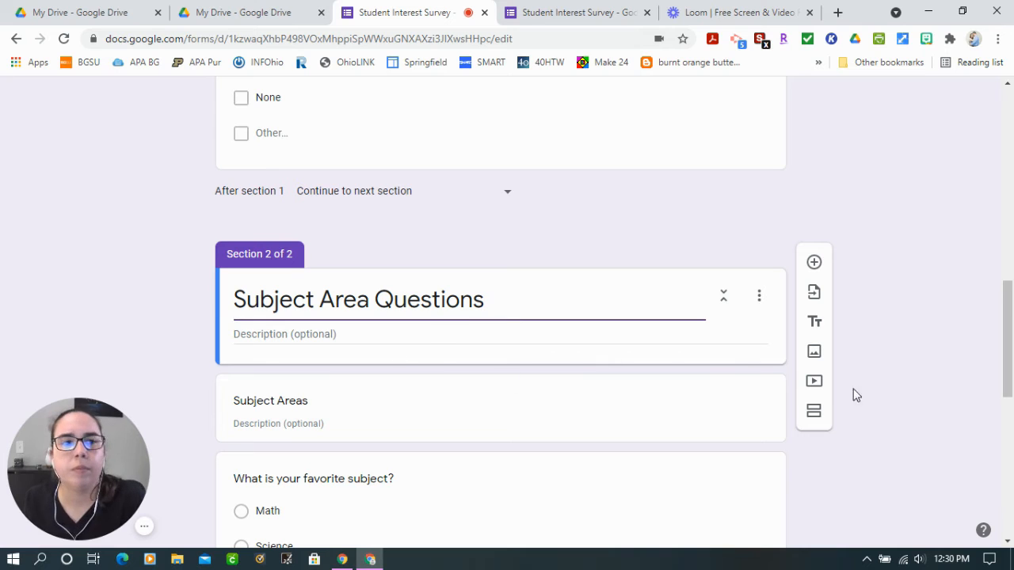
{"action": "left_click", "coordinate": [557, 413]}
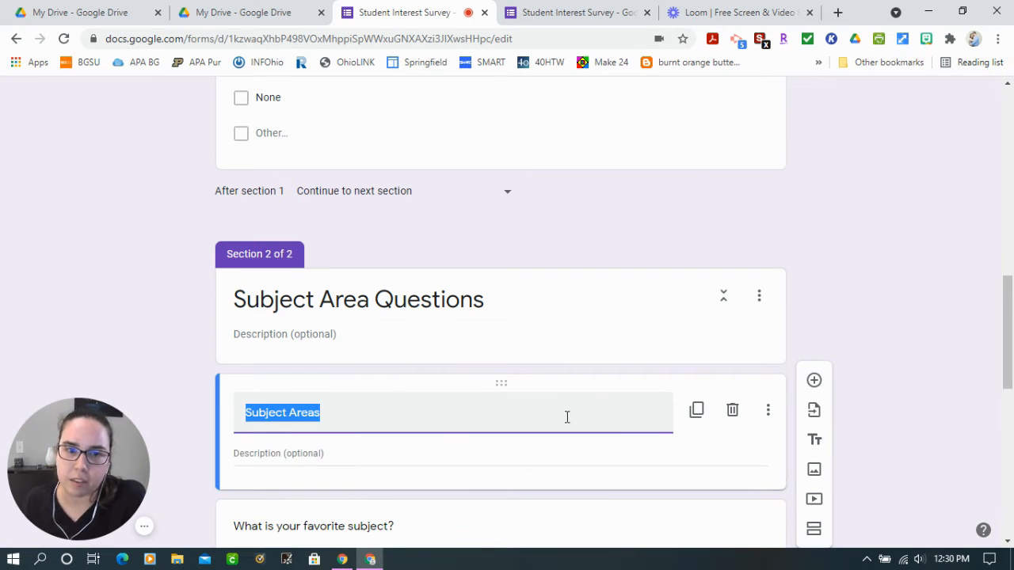
{"action": "left_click", "coordinate": [733, 409]}
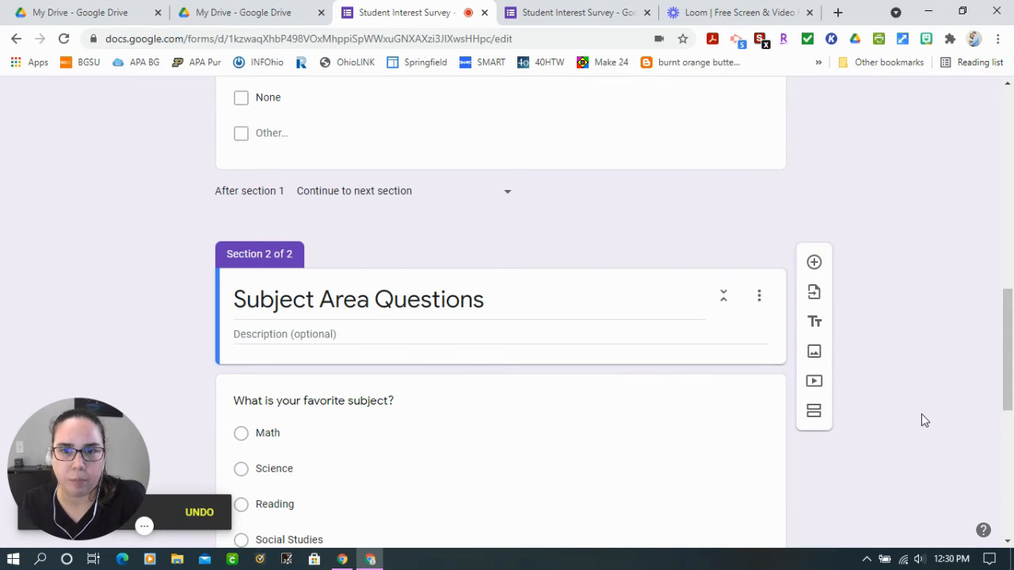
Examine the questions in both sections, from the short-answer questions through to the subject self-rating grid
{"action": "scroll", "coordinate": [862, 427], "scroll_direction": "down", "scroll_amount": 1}
{"action": "scroll", "coordinate": [845, 421], "scroll_direction": "down", "scroll_amount": 2}
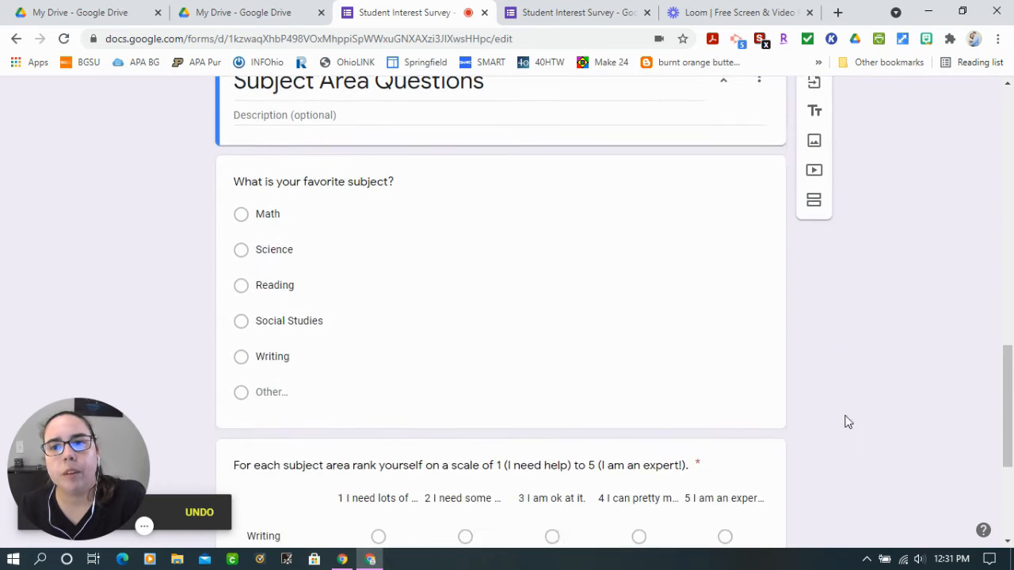
{"action": "scroll", "coordinate": [464, 421], "scroll_direction": "down", "scroll_amount": 3}
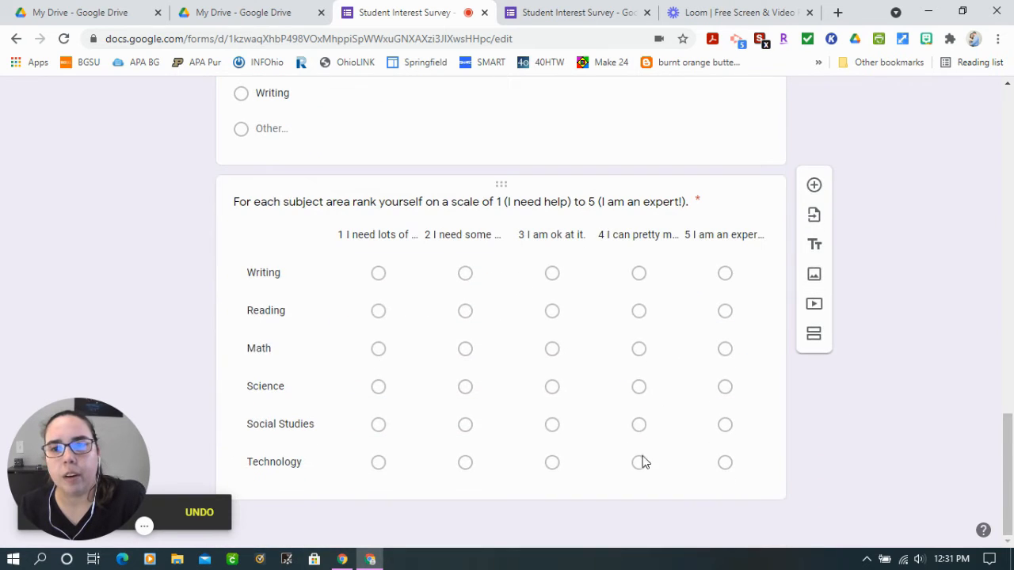
{"action": "scroll", "coordinate": [634, 444], "scroll_direction": "up", "scroll_amount": 6}
{"action": "scroll", "coordinate": [562, 365], "scroll_direction": "down", "scroll_amount": 7}
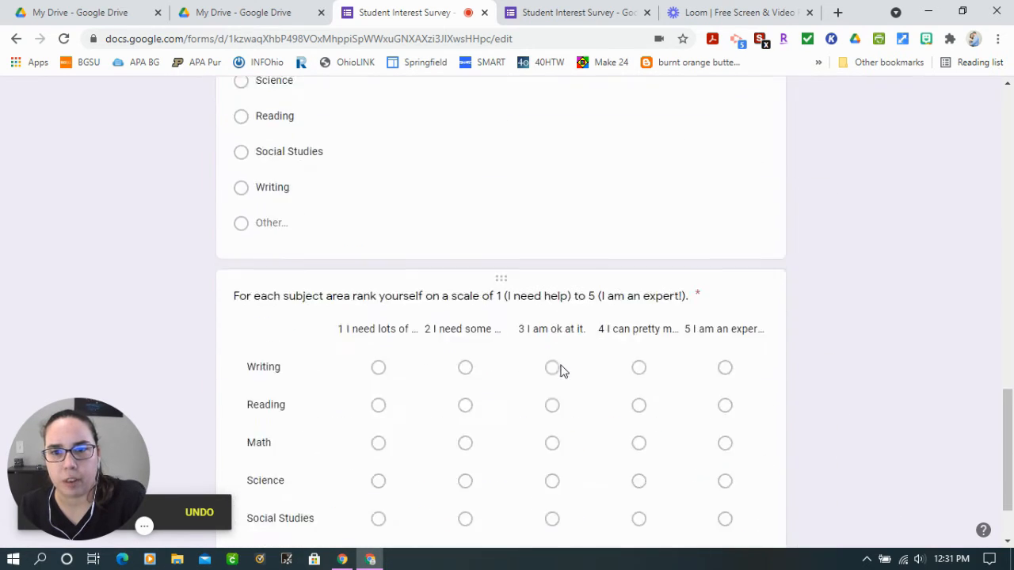
{"action": "scroll", "coordinate": [515, 379], "scroll_direction": "up", "scroll_amount": 9}
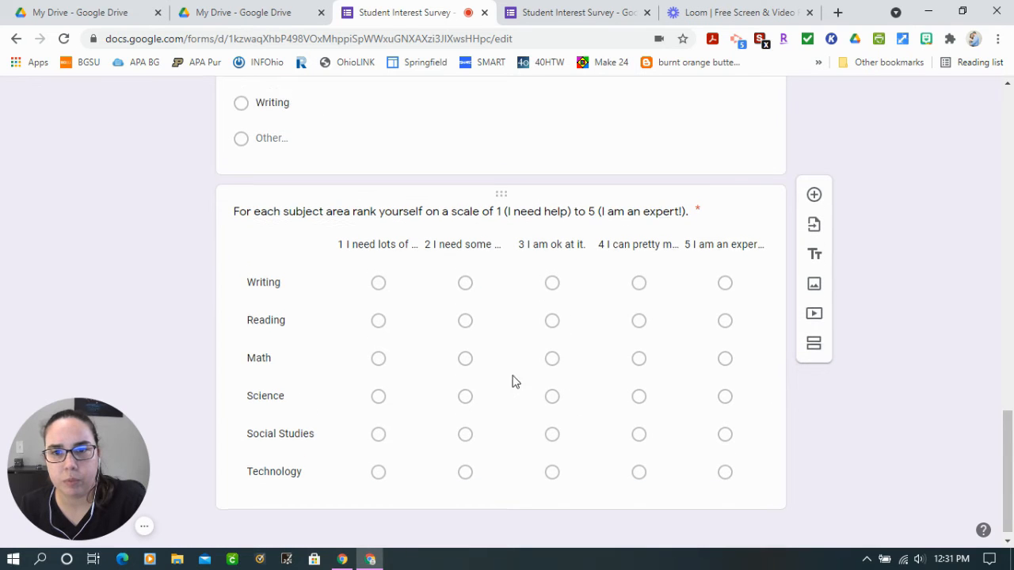
{"action": "scroll", "coordinate": [519, 378], "scroll_direction": "up", "scroll_amount": 2}
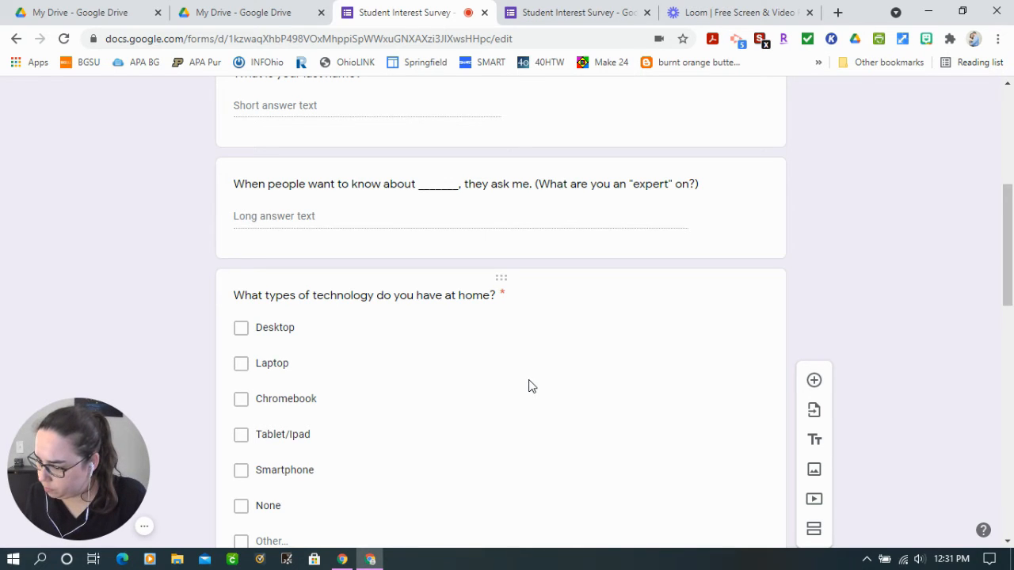
{"action": "scroll", "coordinate": [539, 392], "scroll_direction": "down", "scroll_amount": 2}
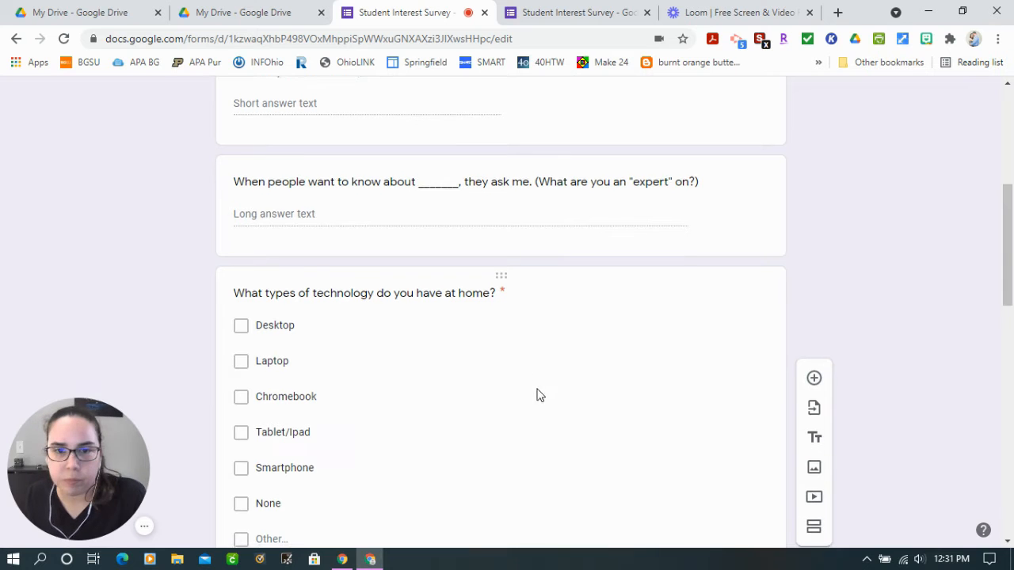
{"action": "scroll", "coordinate": [681, 412], "scroll_direction": "up", "scroll_amount": 2}
{"action": "scroll", "coordinate": [760, 440], "scroll_direction": "down", "scroll_amount": 3}
{"action": "scroll", "coordinate": [428, 428], "scroll_direction": "down", "scroll_amount": 8}
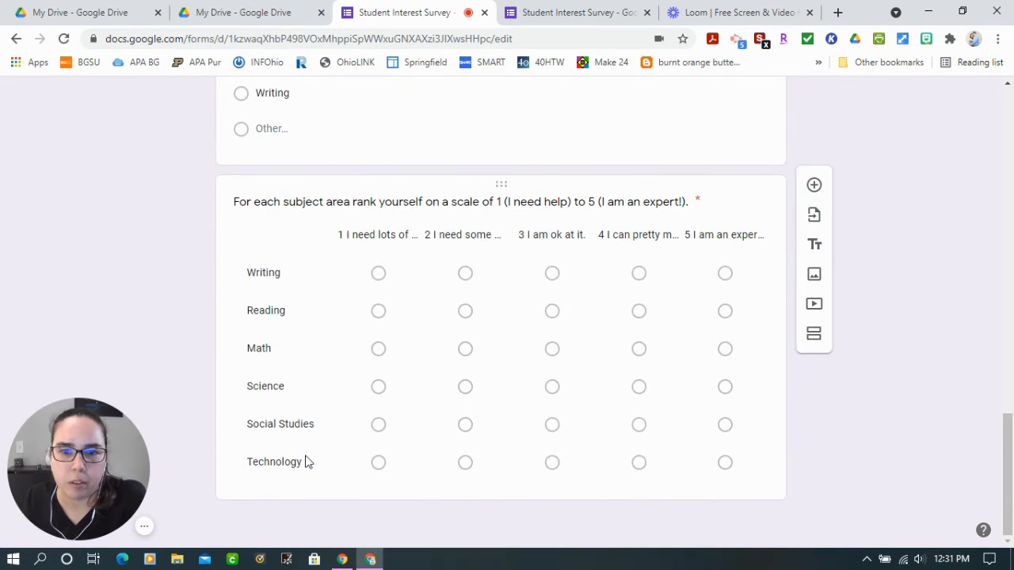
Add a dropdown question after the self-rating grid asking "Do your parents read books for themselves?"
{"action": "left_click", "coordinate": [237, 462]}
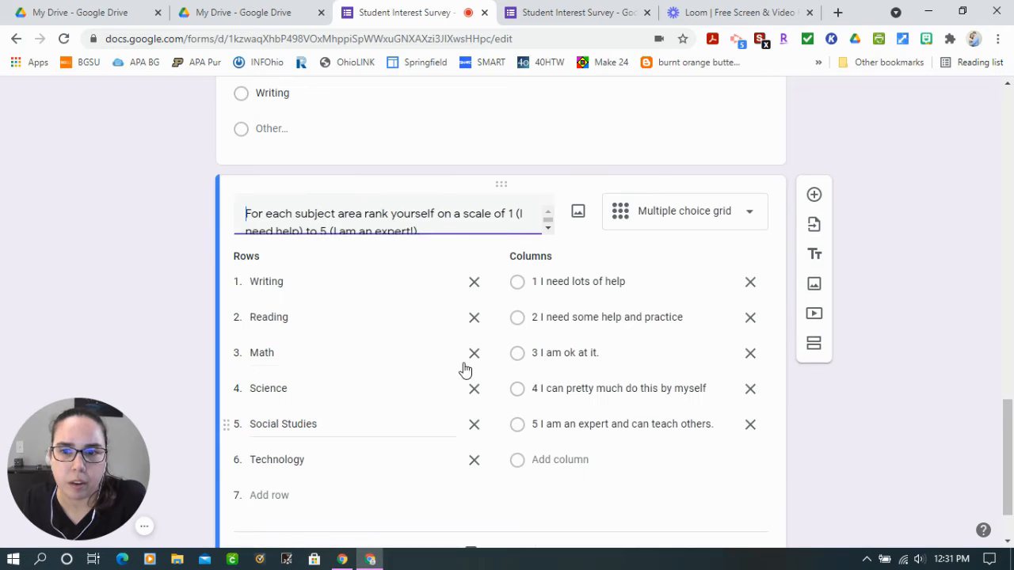
{"action": "left_click", "coordinate": [813, 196]}
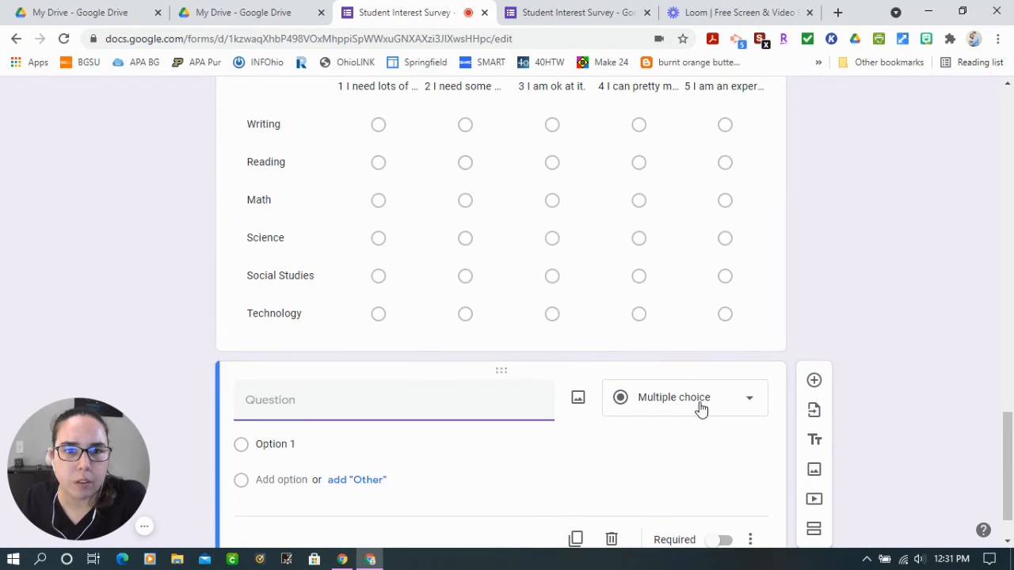
{"action": "left_click", "coordinate": [701, 408]}
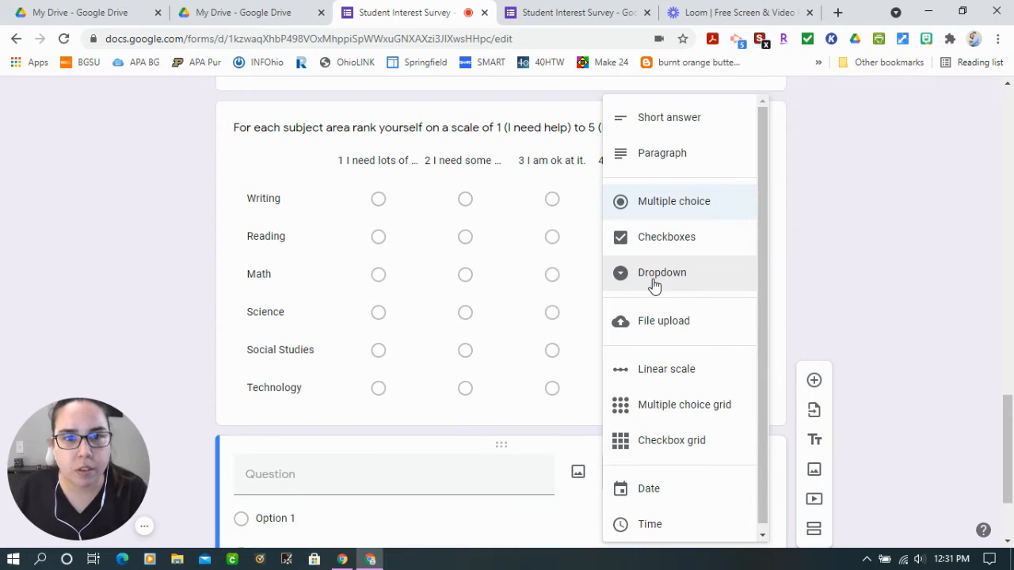
{"action": "left_click", "coordinate": [652, 278]}
{"action": "left_click", "coordinate": [298, 482]}
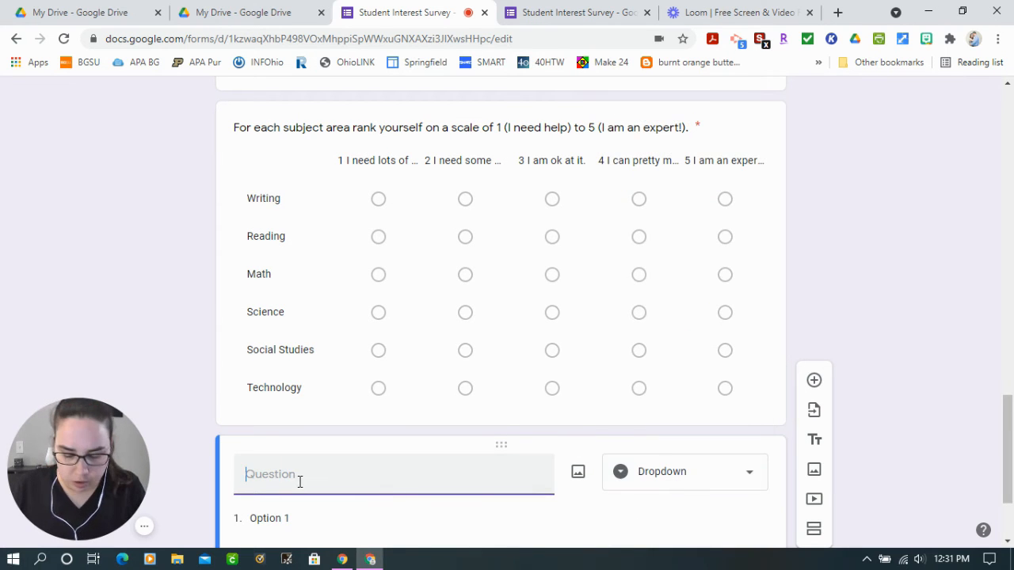
{"action": "type", "text": "Do"}
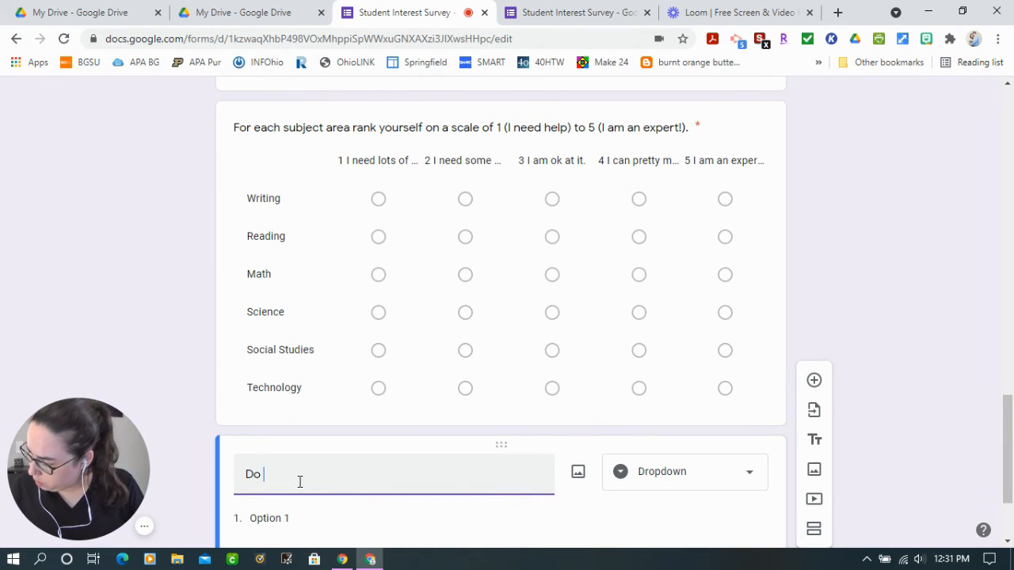
{"action": "type", "text": " your parents read book"}
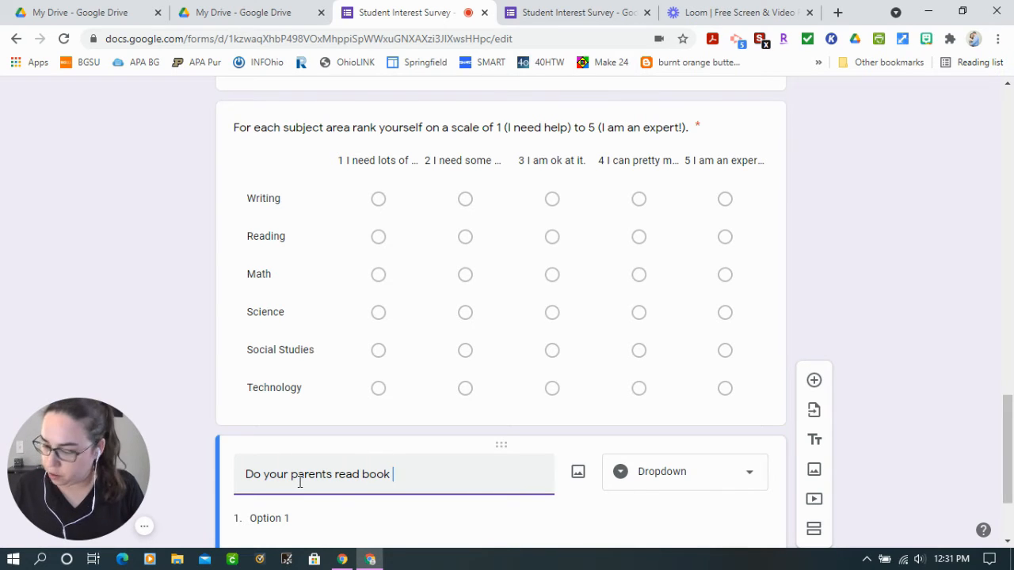
{"action": "type", "text": "or themselves?"}
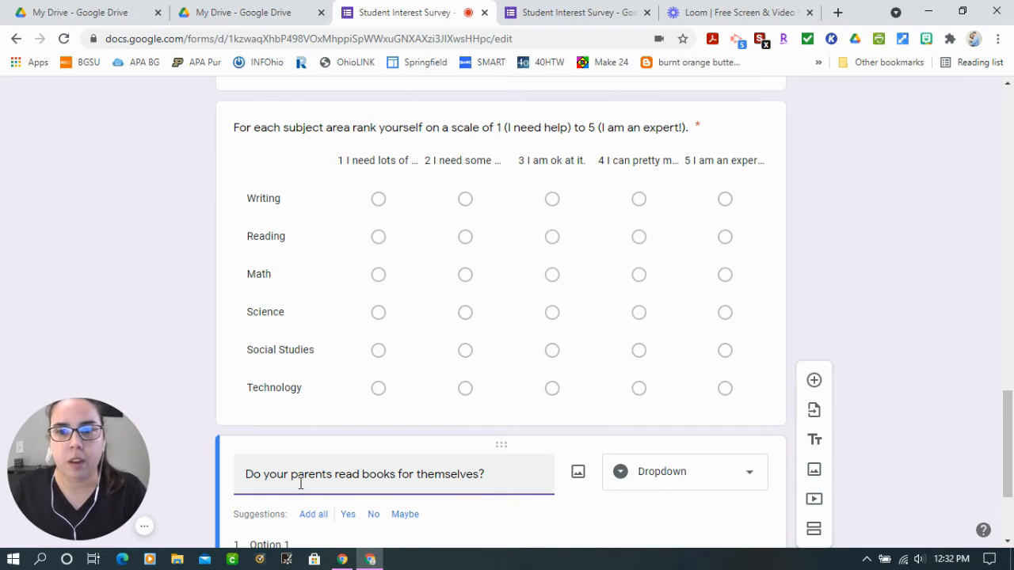
Add the suggested answers Yes, No and Maybe to the dropdown question about parents reading books
{"action": "scroll", "coordinate": [300, 484], "scroll_direction": "down", "scroll_amount": 1}
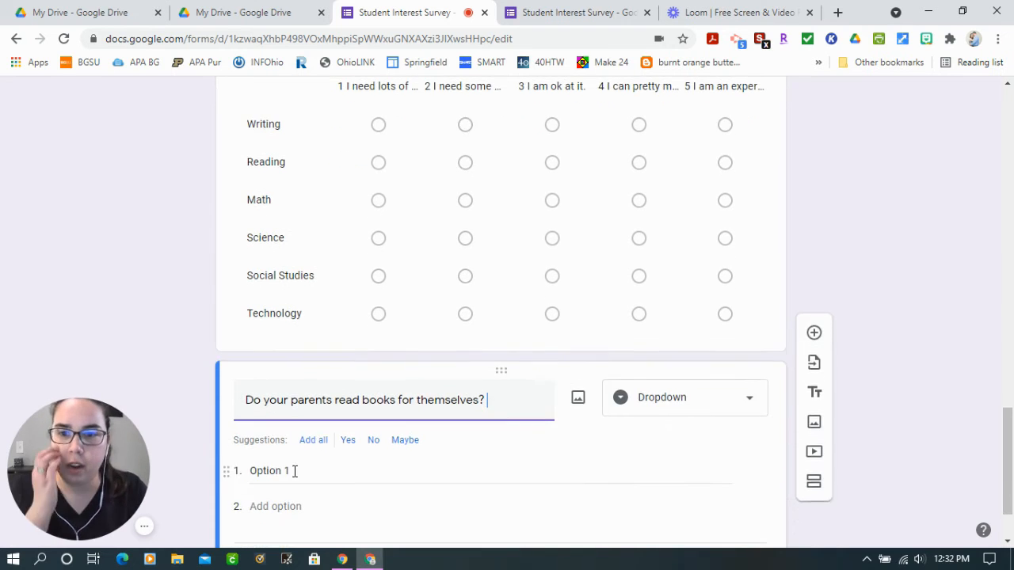
{"action": "left_click", "coordinate": [348, 442]}
{"action": "left_click", "coordinate": [349, 442]}
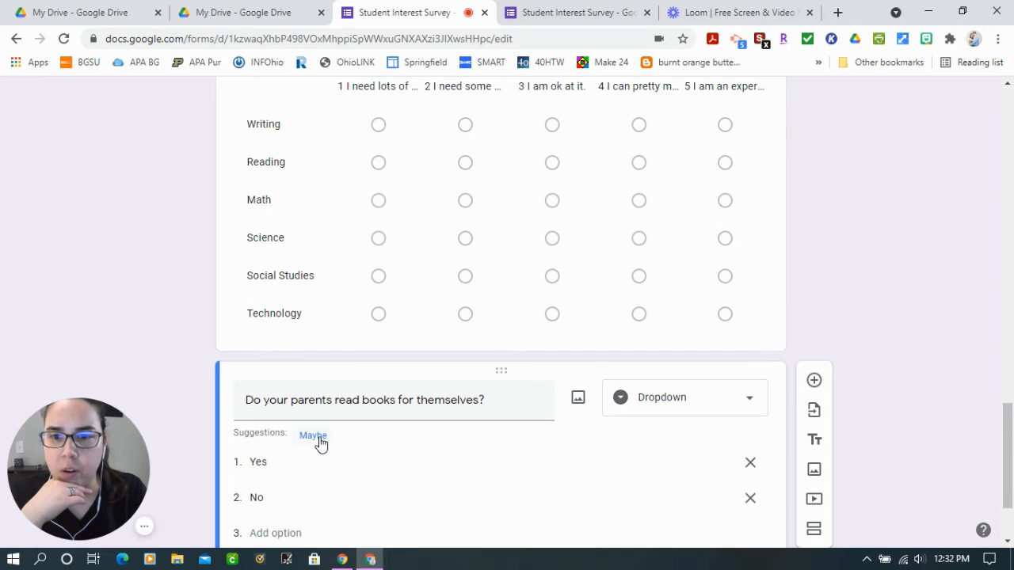
{"action": "left_click", "coordinate": [318, 438]}
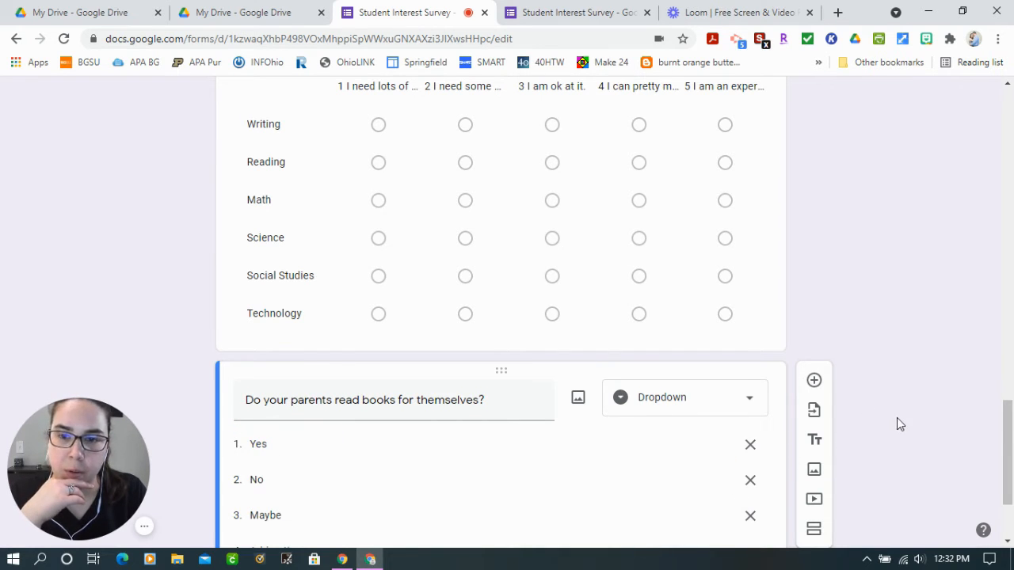
{"action": "scroll", "coordinate": [897, 424], "scroll_direction": "down", "scroll_amount": 2}
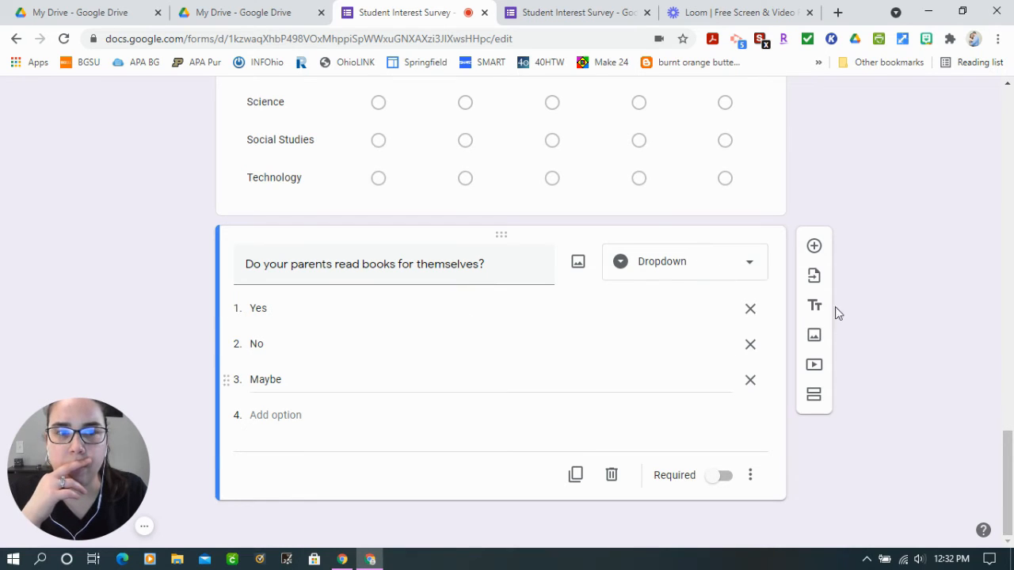
Add a checkboxes question after the parents' reading question asking "What genres of books do you like to read?"
{"action": "left_click", "coordinate": [814, 247]}
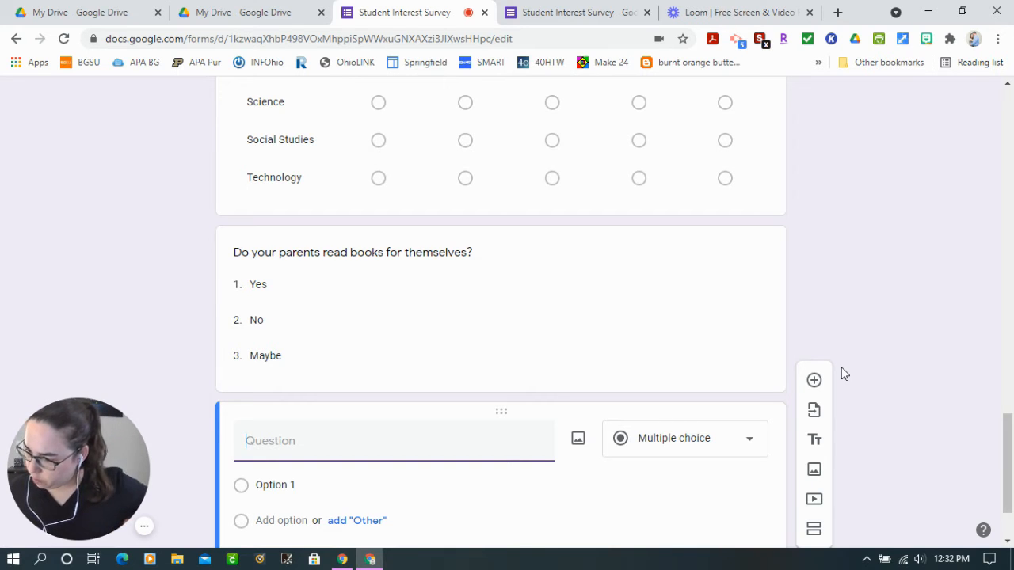
{"action": "type", "text": "What type"}
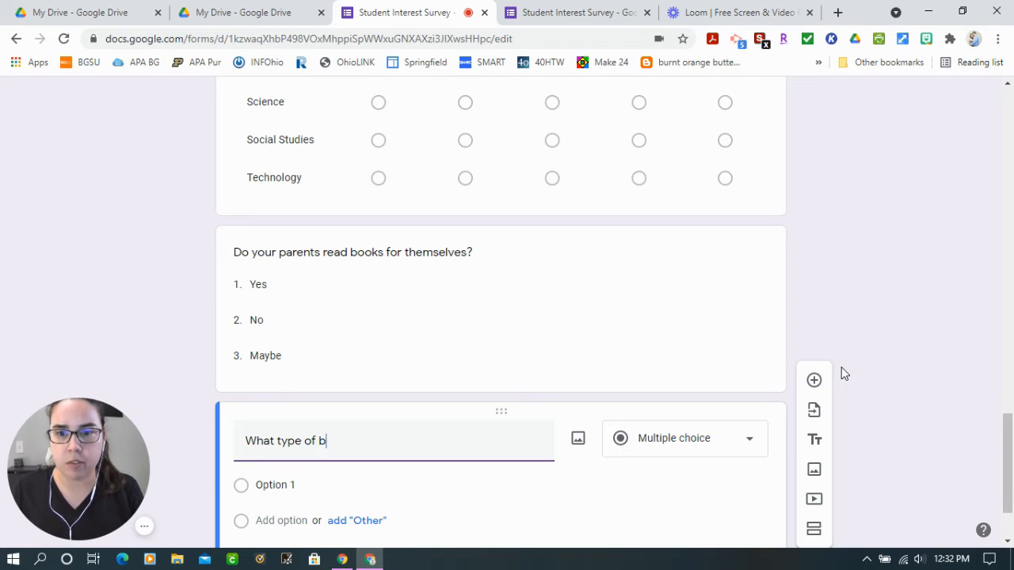
{"action": "type", "text": "s of books"}
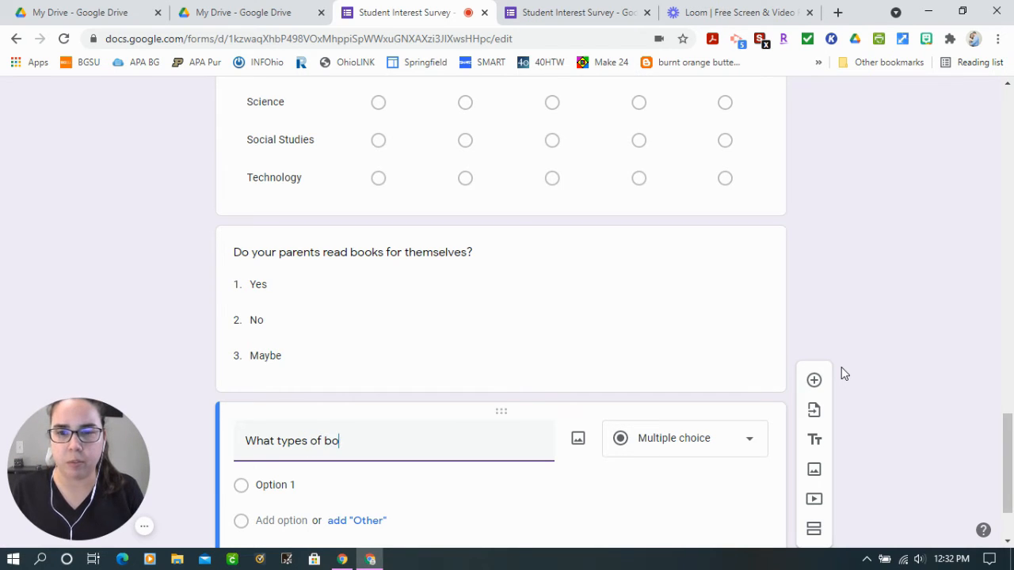
{"action": "key", "text": "BackSpace"}
{"action": "key", "text": "BackSpace"}
{"action": "key", "text": "BackSpace"}
{"action": "key", "text": "BackSpace"}
{"action": "key", "text": "BackSpace"}
{"action": "key", "text": "BackSpace"}
{"action": "key", "text": "BackSpace"}
{"action": "key", "text": "BackSpace"}
{"action": "key", "text": "BackSpace"}
{"action": "key", "text": "BackSpace"}
{"action": "key", "text": "BackSpace"}
{"action": "key", "text": "BackSpace"}
{"action": "key", "text": "BackSpace"}
{"action": "key", "text": "BackSpace"}
{"action": "key", "text": "BackSpace"}
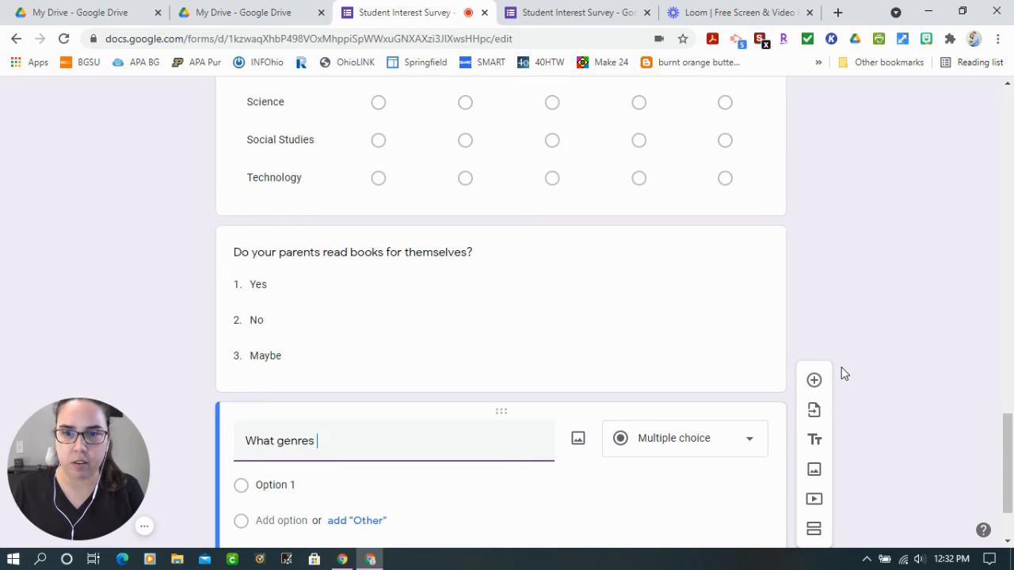
{"action": "type", "text": "genres of books do you like to read?"}
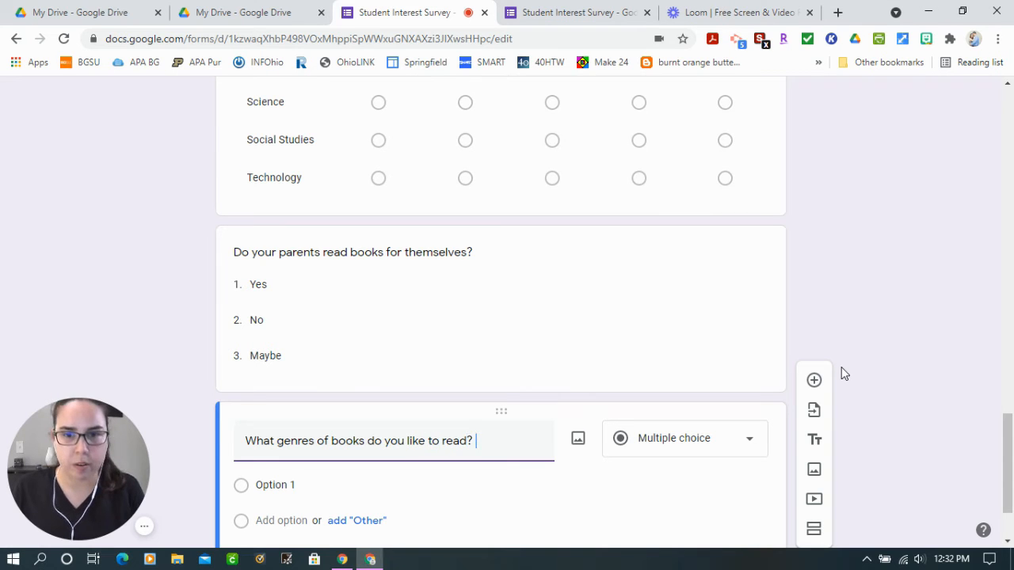
{"action": "left_click", "coordinate": [674, 438]}
{"action": "left_click", "coordinate": [670, 474]}
{"action": "left_click", "coordinate": [715, 446]}
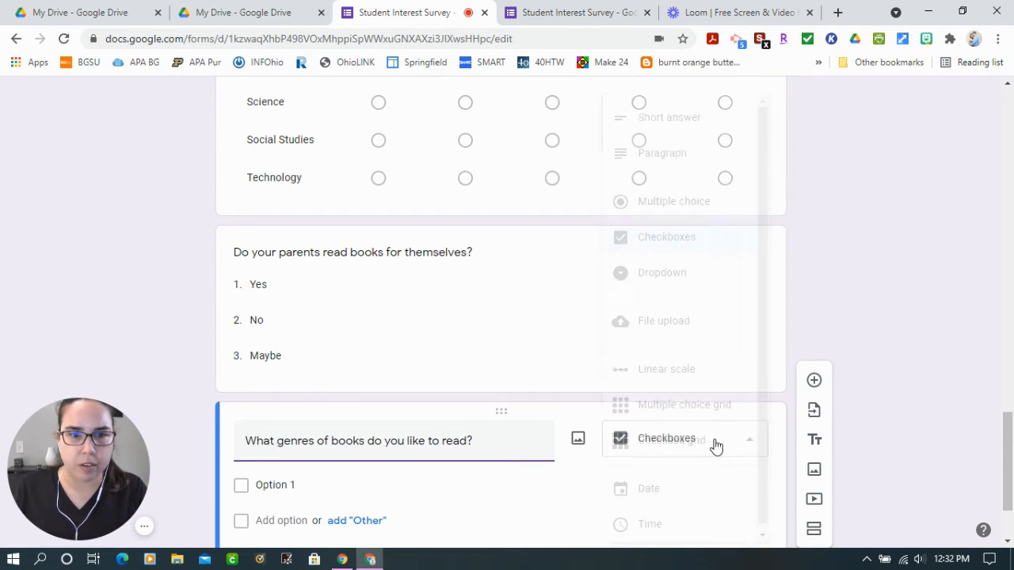
{"action": "left_click", "coordinate": [912, 390]}
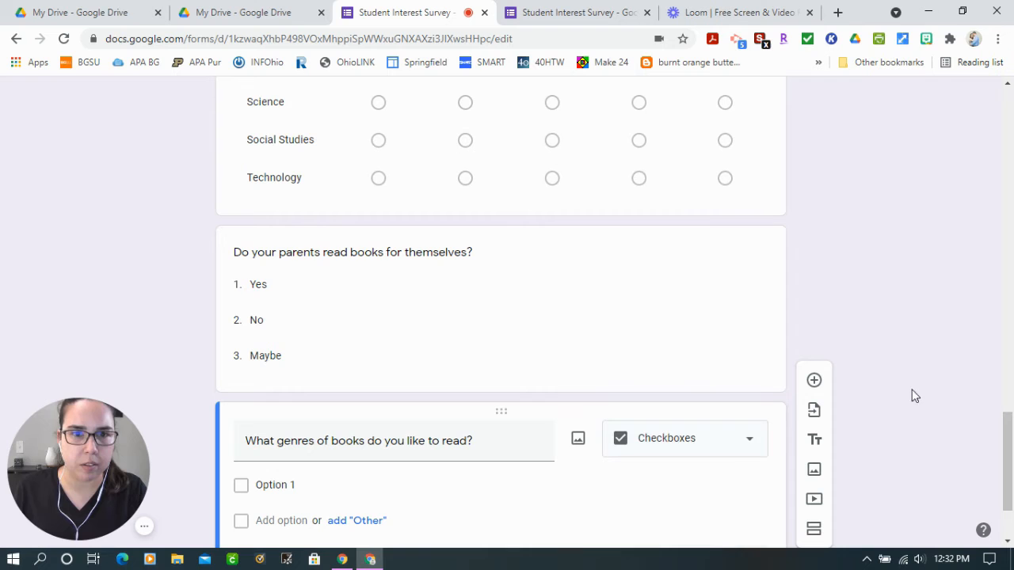
Enter "Realistic fiction" as the first genre option and correct the spelling of "Realistic"
{"action": "left_click", "coordinate": [321, 490]}
{"action": "type", "text": "Realitsti"}
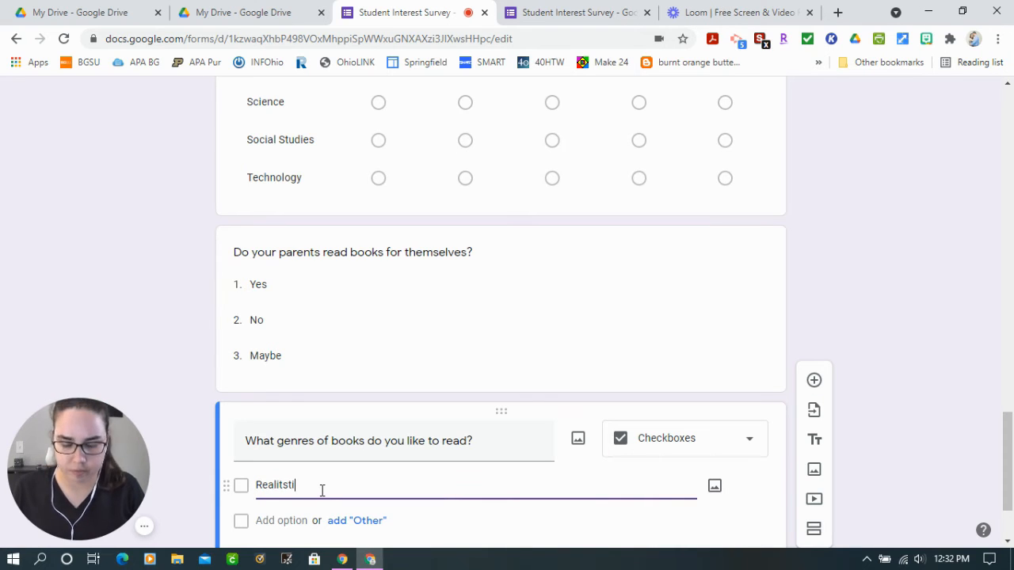
{"action": "type", "text": "c fiction"}
{"action": "key", "text": "ctrl+a"}
{"action": "right_click", "coordinate": [275, 483]}
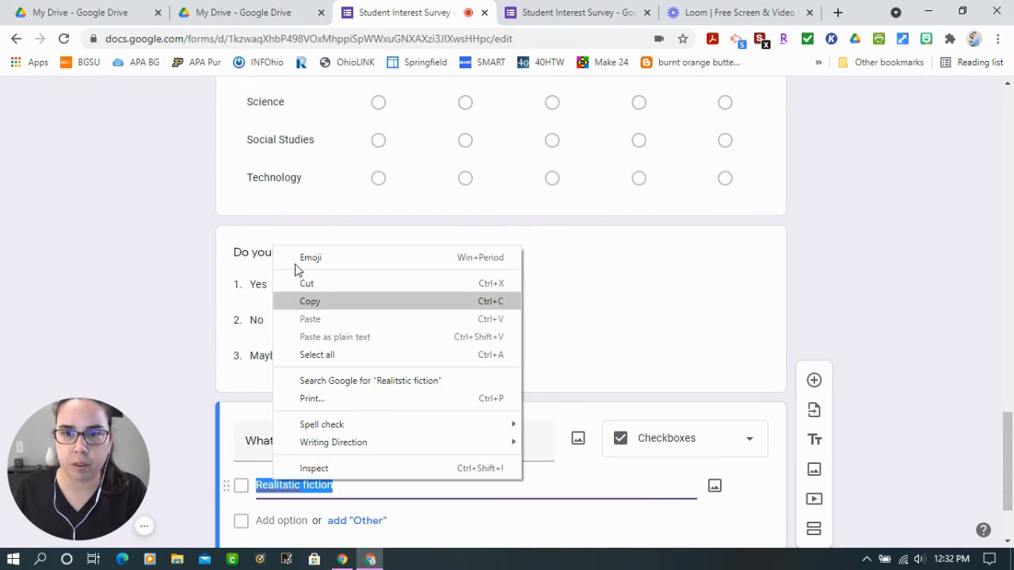
{"action": "key", "text": "Escape"}
{"action": "right_click", "coordinate": [272, 485]}
{"action": "left_click", "coordinate": [317, 328]}
Add Science Fiction as the second genre option and capitalize "Fiction" in the first option
{"action": "key", "text": "Return"}
{"action": "type", "text": "Sc"}
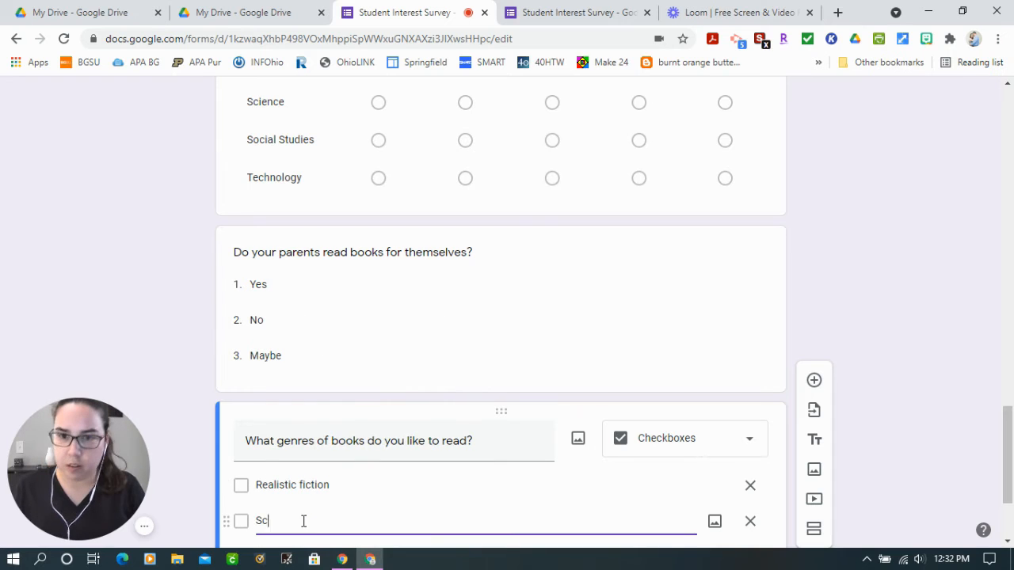
{"action": "type", "text": "ience Fiction"}
{"action": "left_click", "coordinate": [305, 484]}
{"action": "left_click", "coordinate": [307, 485]}
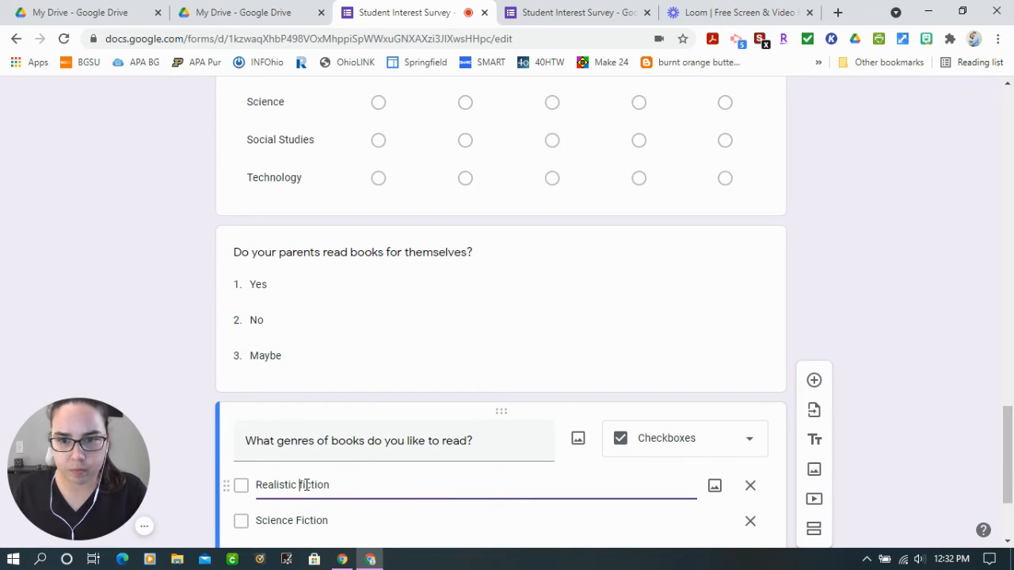
{"action": "key", "text": "Delete"}
{"action": "type", "text": "F"}
Add the genre options "Information Text (non-fiction)" and "Mystery" below Science Fiction
{"action": "scroll", "coordinate": [321, 515], "scroll_direction": "down", "scroll_amount": 1}
{"action": "left_click", "coordinate": [281, 483]}
{"action": "type", "text": "In"}
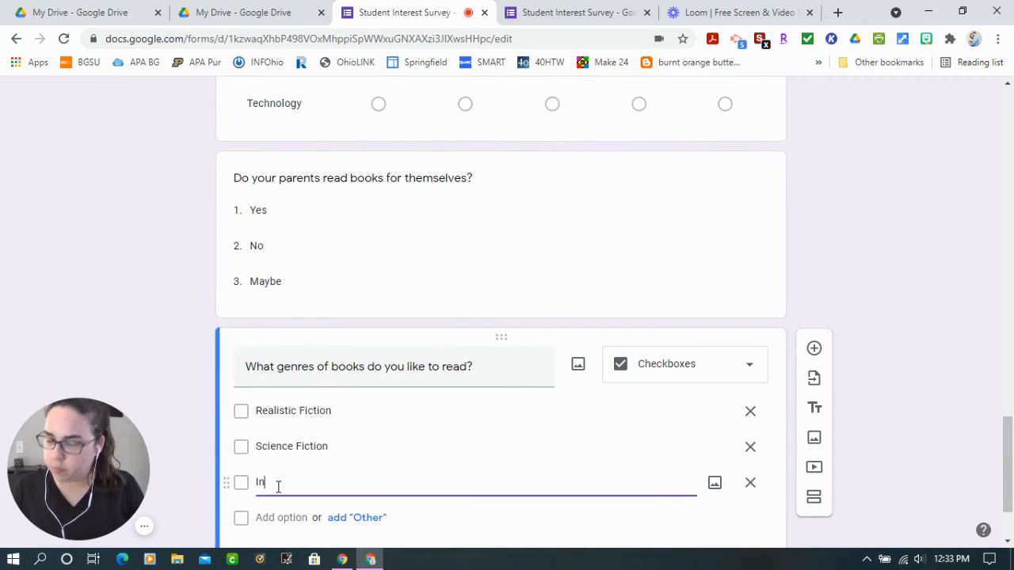
{"action": "type", "text": "formation Text (no"}
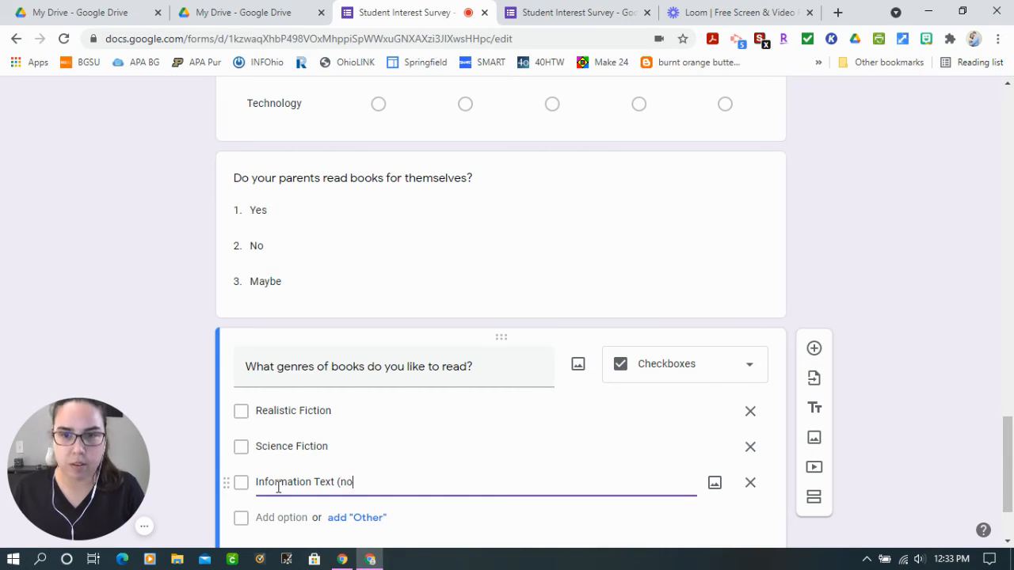
{"action": "type", "text": "n-fiction)"}
{"action": "left_click", "coordinate": [294, 519]}
{"action": "type", "text": "Myster"}
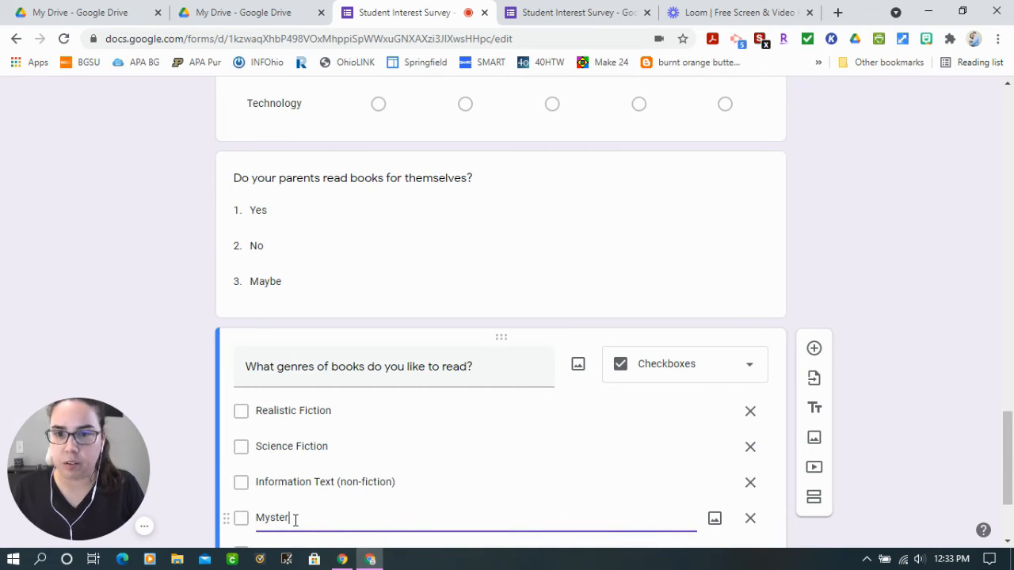
{"action": "type", "text": "y"}
Add the genre options "Historical texts" and "Biographies" below Mystery
{"action": "scroll", "coordinate": [294, 519], "scroll_direction": "down", "scroll_amount": 2}
{"action": "left_click", "coordinate": [273, 406]}
{"action": "type", "text": "Historical text"}
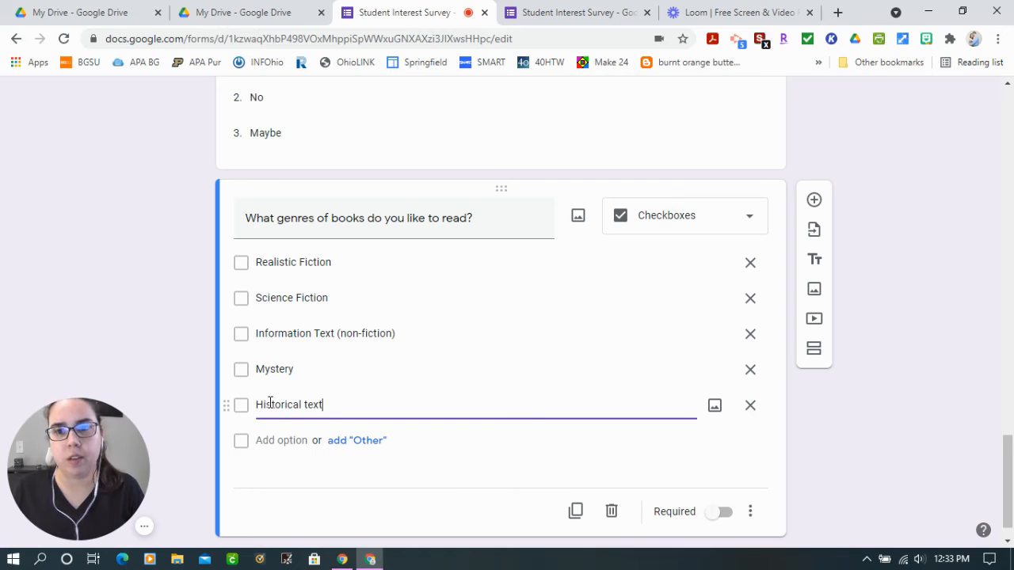
{"action": "type", "text": "s"}
{"action": "left_click", "coordinate": [283, 441]}
{"action": "type", "text": "Biographies"}
Add "Historical Fiction" as the seventh genre option, correcting the misspelled word "Fiction"
{"action": "left_click", "coordinate": [279, 474]}
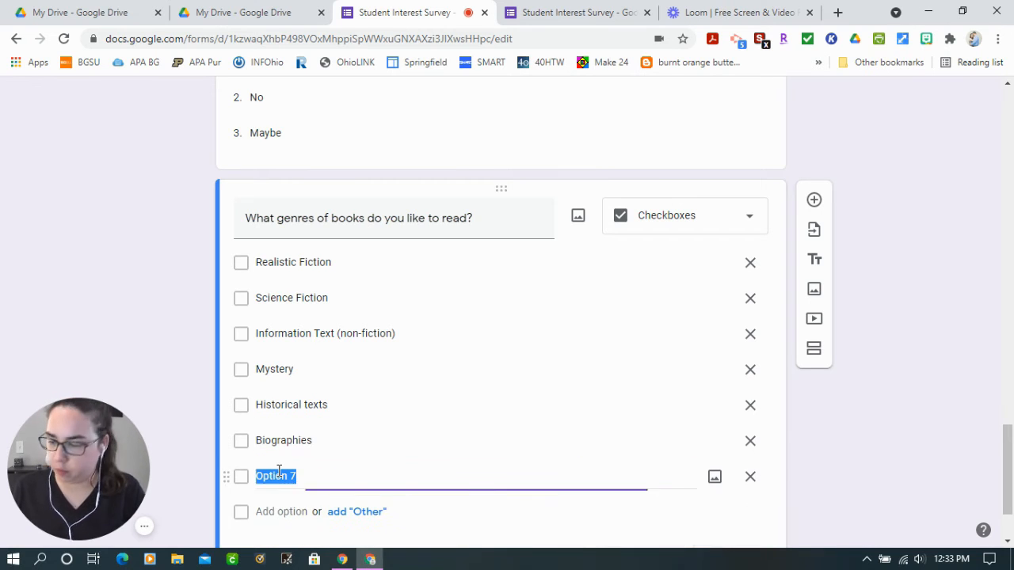
{"action": "type", "text": "Historical Ficgiton"}
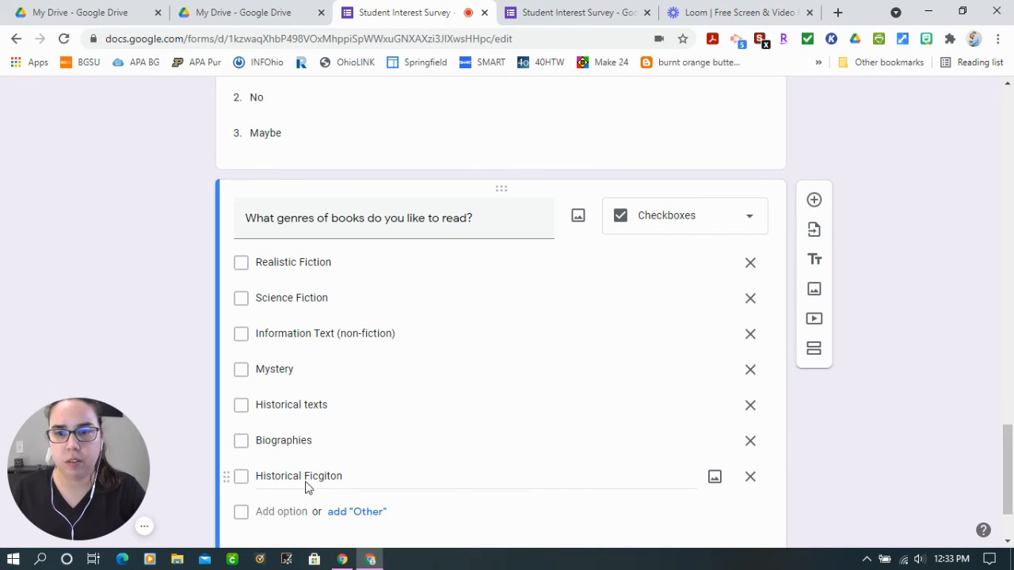
{"action": "right_click", "coordinate": [309, 485]}
{"action": "key", "text": "Escape"}
{"action": "right_click", "coordinate": [330, 481]}
{"action": "left_click", "coordinate": [357, 282]}
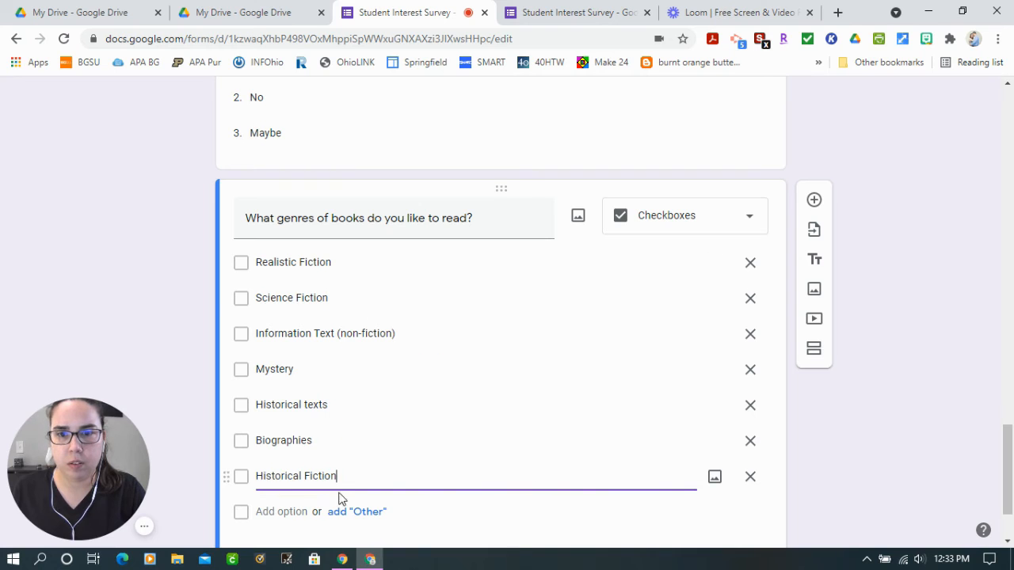
Add the genre options "Graphic Novels" and "Magazines" below Historical Fiction
{"action": "left_click", "coordinate": [287, 512]}
{"action": "type", "text": "Graph"}
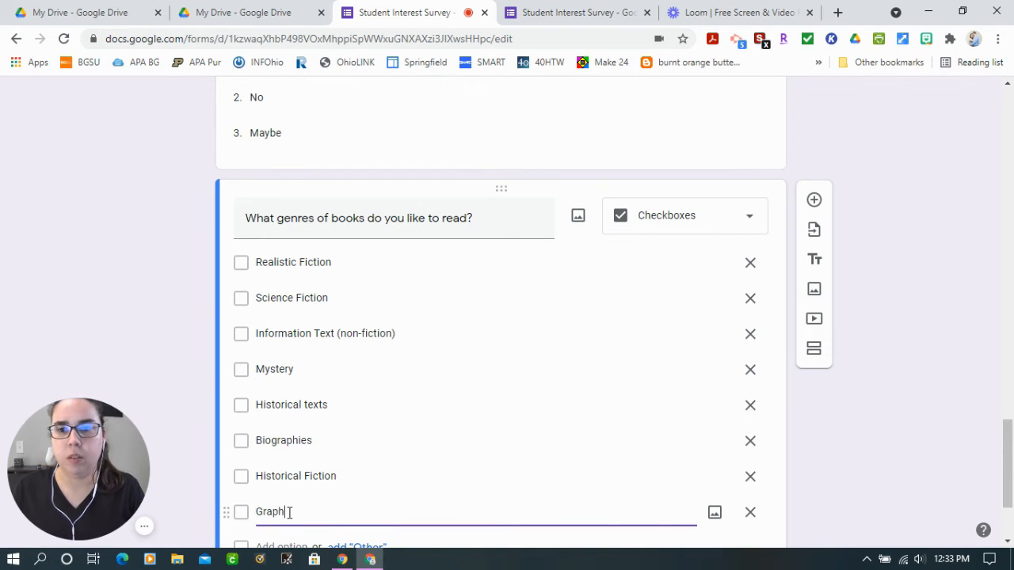
{"action": "type", "text": "ic Novels"}
{"action": "scroll", "coordinate": [288, 480], "scroll_direction": "down", "scroll_amount": 1}
{"action": "left_click", "coordinate": [287, 480]}
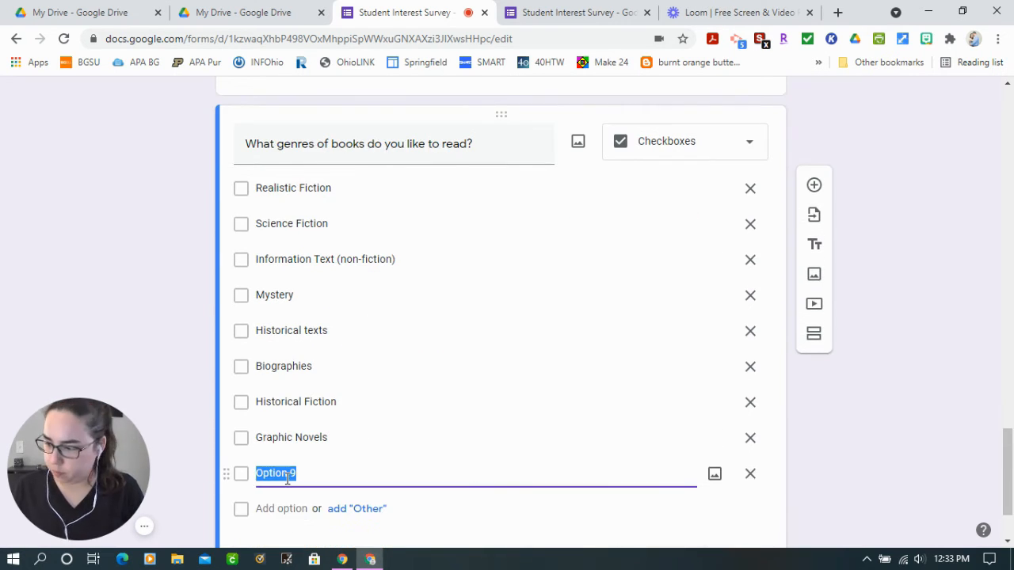
{"action": "type", "text": "Magazines"}
Finish the genre list with the option "Horror" and an "Other" choice
{"action": "left_click", "coordinate": [279, 508]}
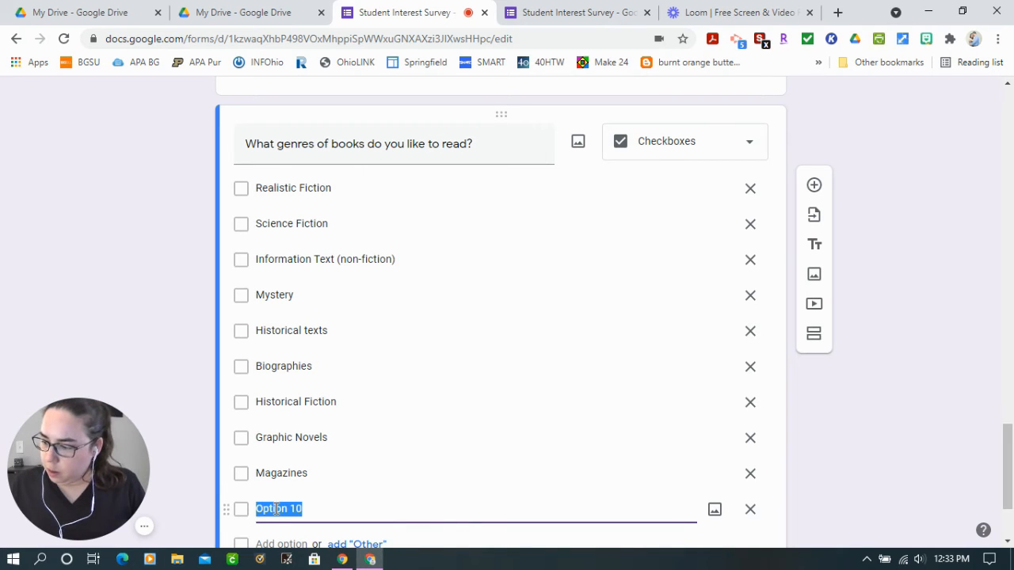
{"action": "type", "text": "Horror"}
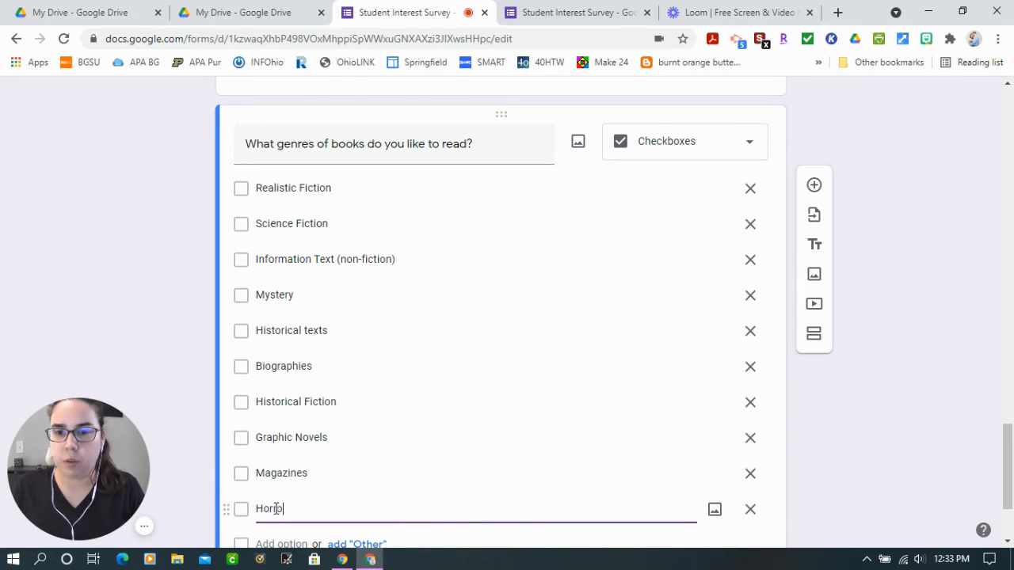
{"action": "scroll", "coordinate": [359, 421], "scroll_direction": "down", "scroll_amount": 2}
{"action": "left_click", "coordinate": [358, 404]}
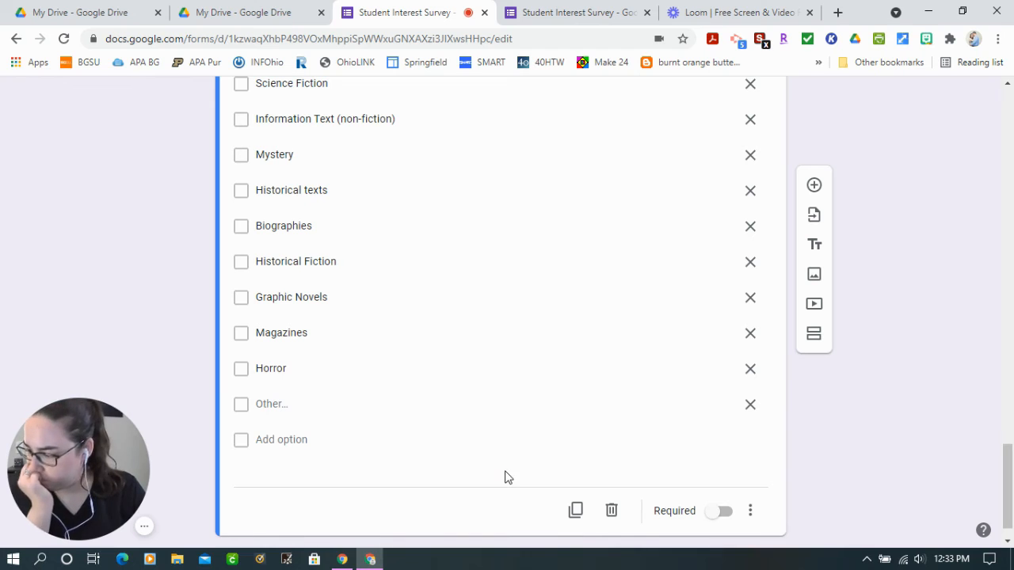
Add a new question after the genres question asking "How often do you read for fun and enjoyment?"
{"action": "scroll", "coordinate": [833, 473], "scroll_direction": "up", "scroll_amount": 1}
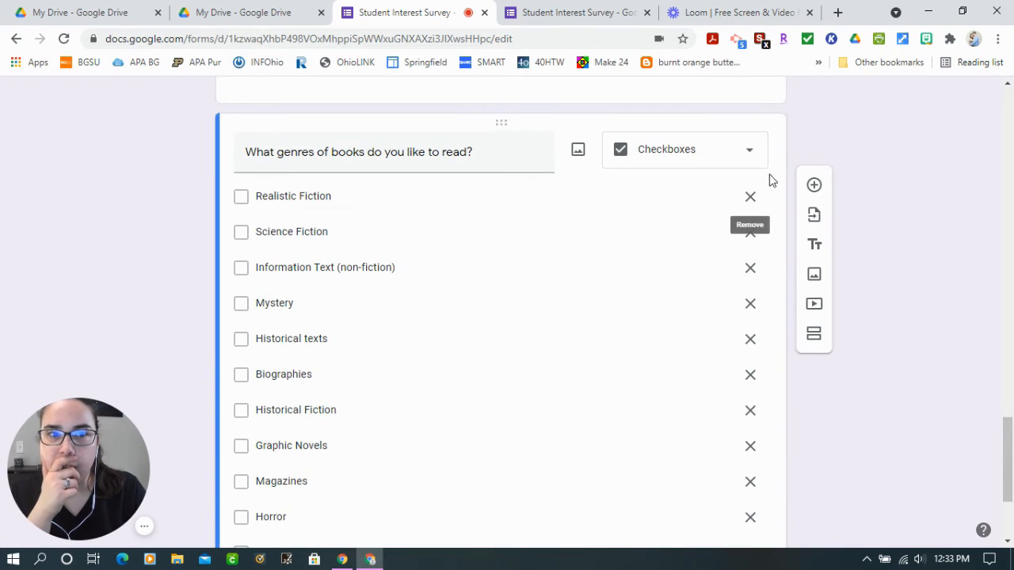
{"action": "left_click", "coordinate": [814, 188]}
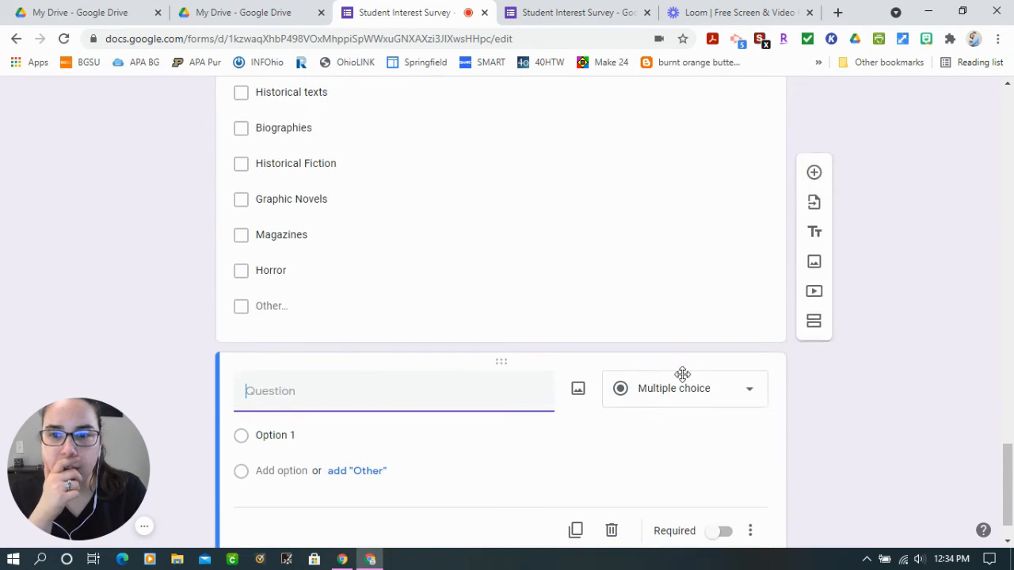
{"action": "type", "text": "How ove"}
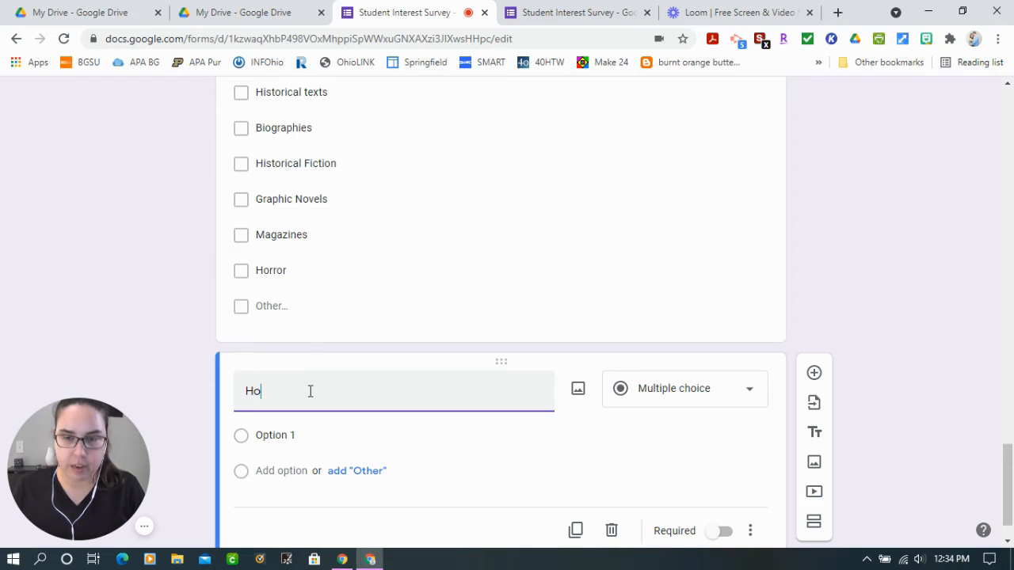
{"action": "key", "text": "BackSpace"}
{"action": "key", "text": "BackSpace"}
{"action": "type", "text": "ften"}
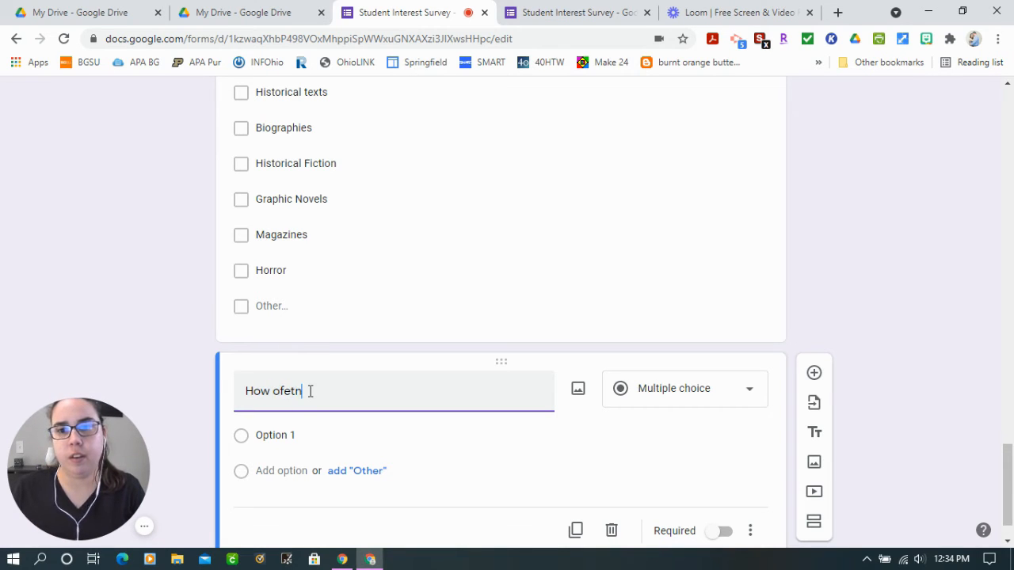
{"action": "key", "text": "BackSpace"}
{"action": "type", "text": "n do you r"}
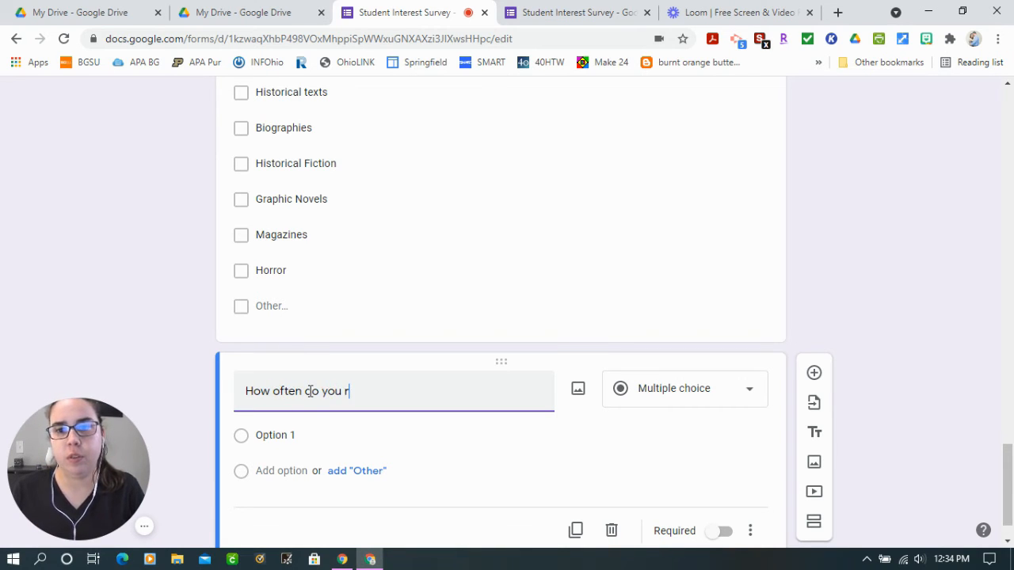
{"action": "type", "text": "ead for"}
{"action": "key", "text": "BackSpace"}
{"action": "type", "text": "ead for f"}
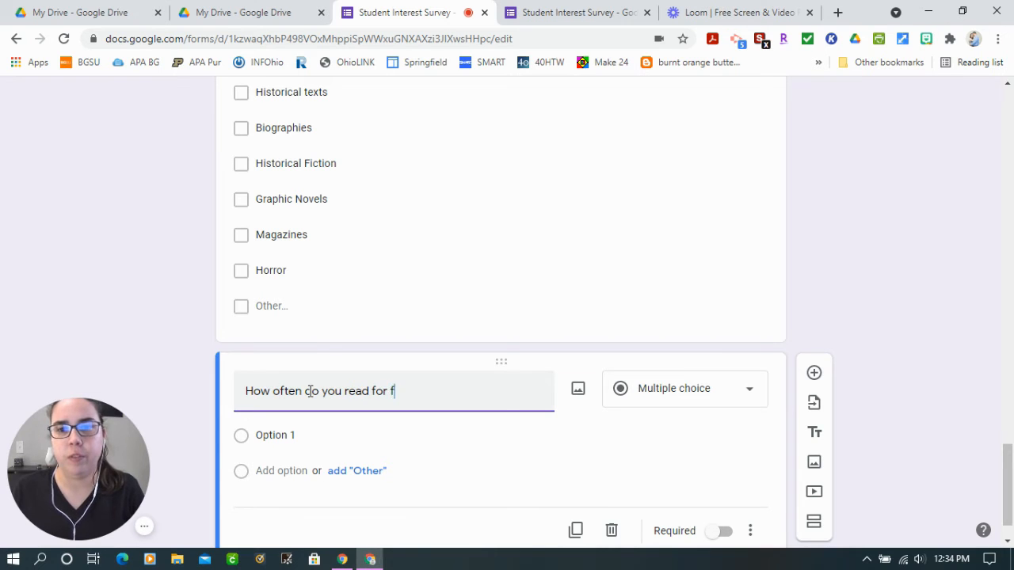
{"action": "type", "text": "un and en"}
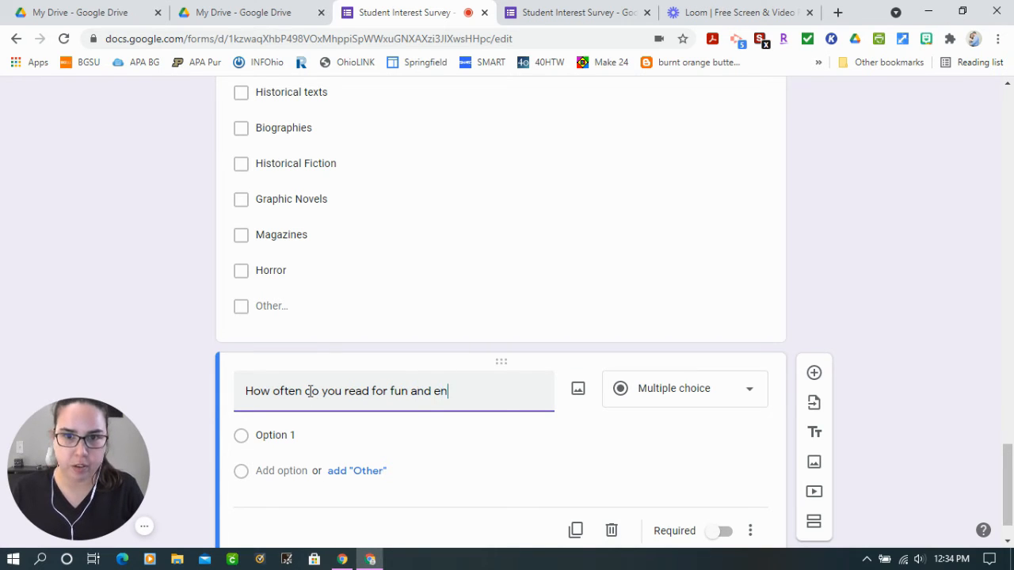
{"action": "type", "text": "joyment?"}
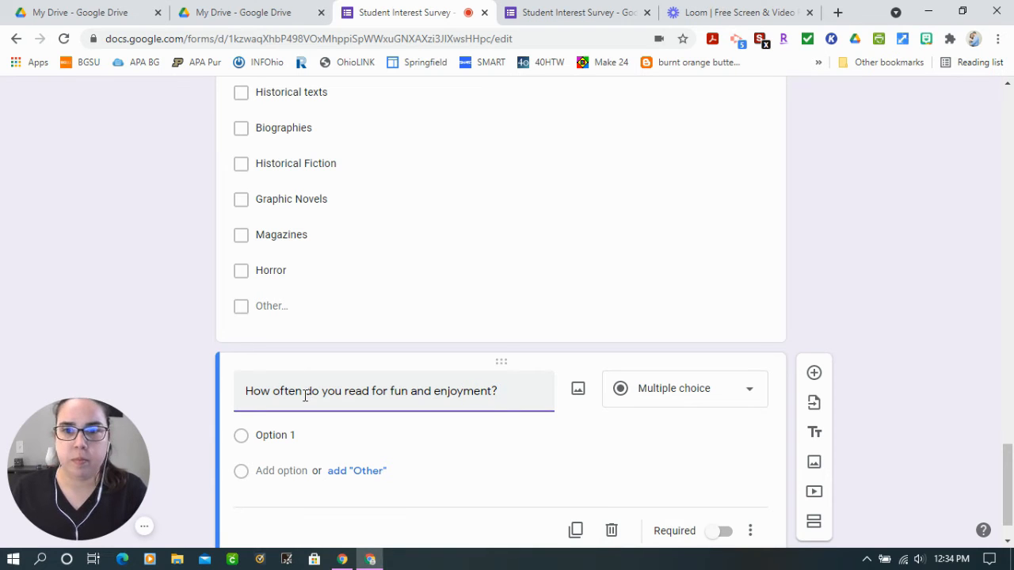
Change the question about reading for fun and enjoyment to a linear scale
{"action": "left_click", "coordinate": [674, 389]}
{"action": "left_click", "coordinate": [679, 383]}
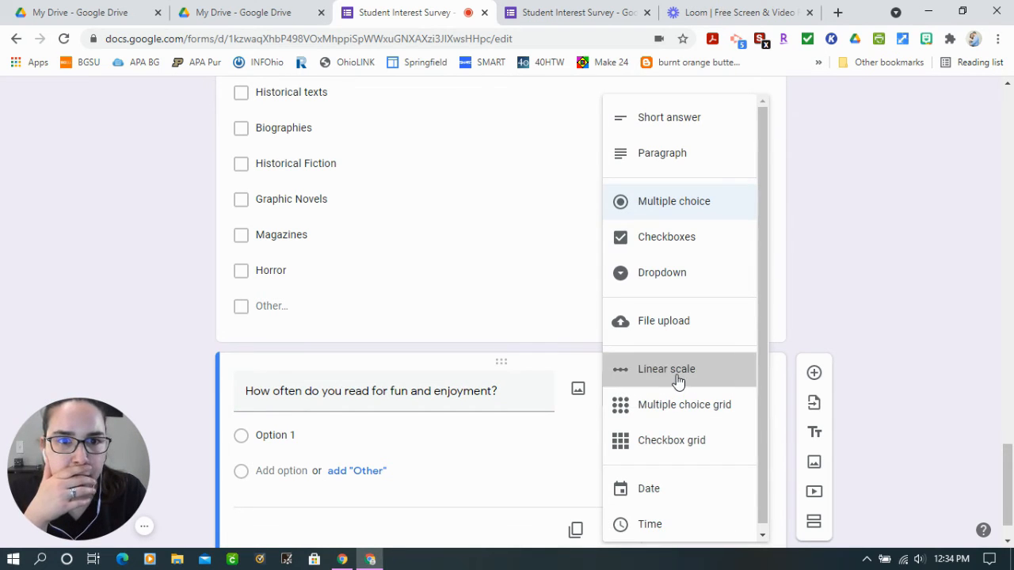
{"action": "scroll", "coordinate": [299, 472], "scroll_direction": "down", "scroll_amount": 2}
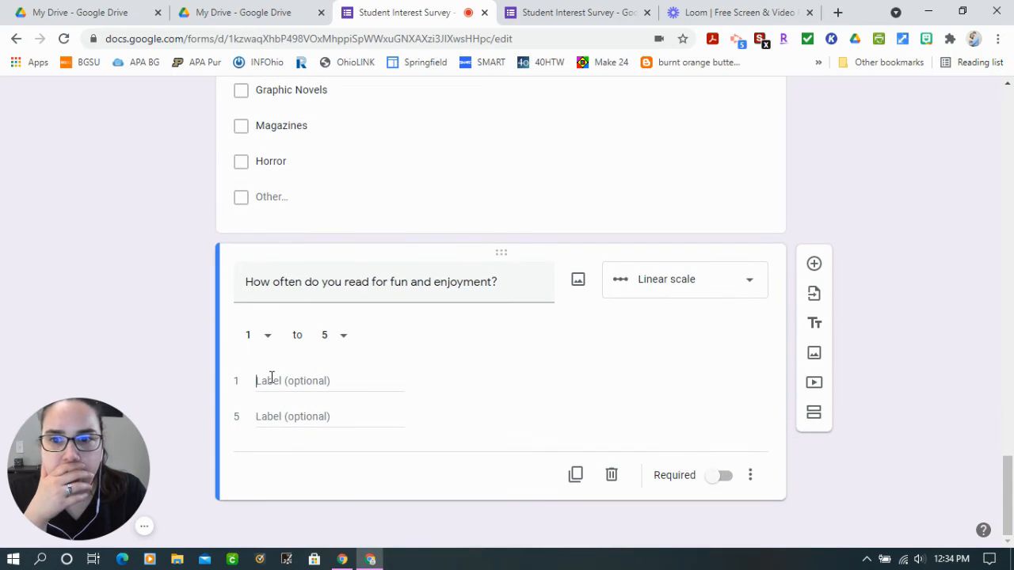
{"action": "left_click", "coordinate": [271, 379]}
{"action": "type", "text": "No"}
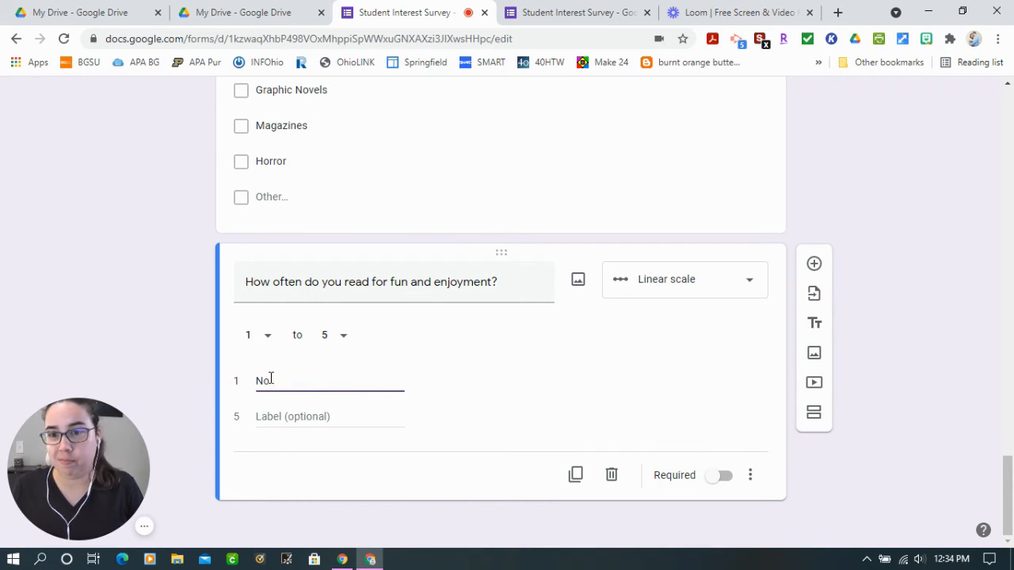
{"action": "key", "text": "BackSpace"}
{"action": "key", "text": "BackSpace"}
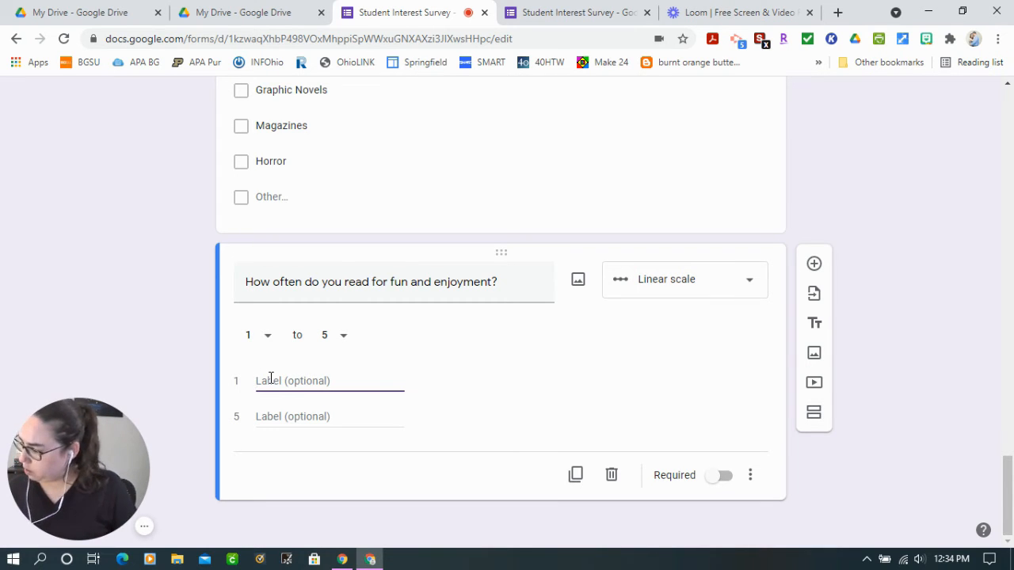
Label the reading-frequency scale's low end 1 "Not at all" and its high end 5 "Very often"
{"action": "type", "text": "Not at a"}
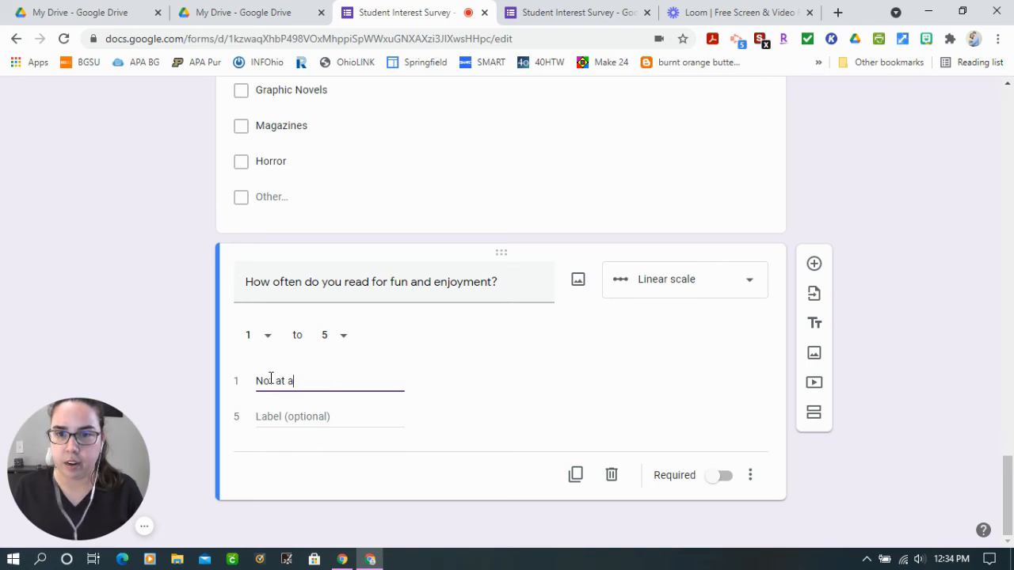
{"action": "type", "text": "ll"}
{"action": "left_click", "coordinate": [293, 418]}
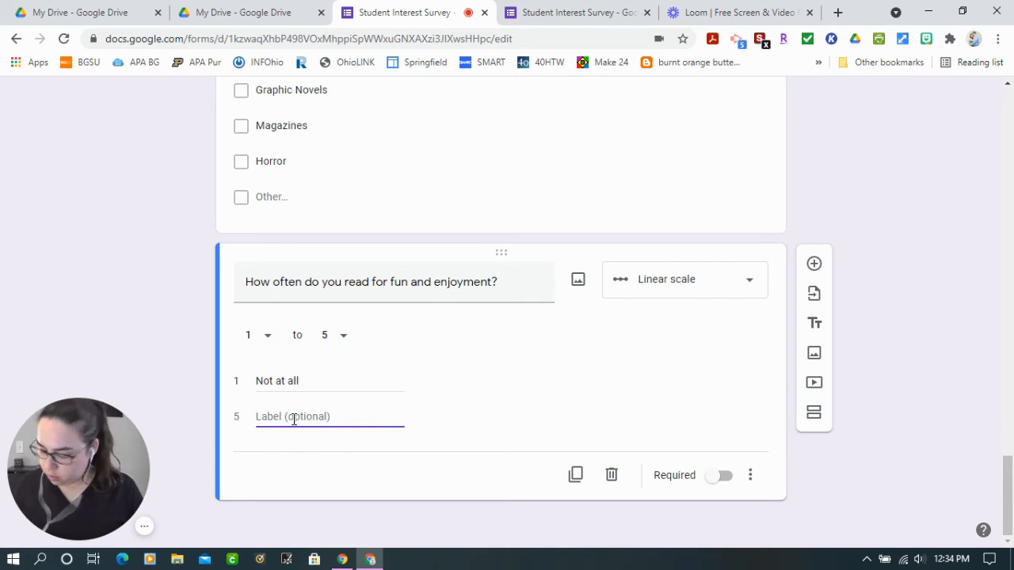
{"action": "type", "text": "Very"}
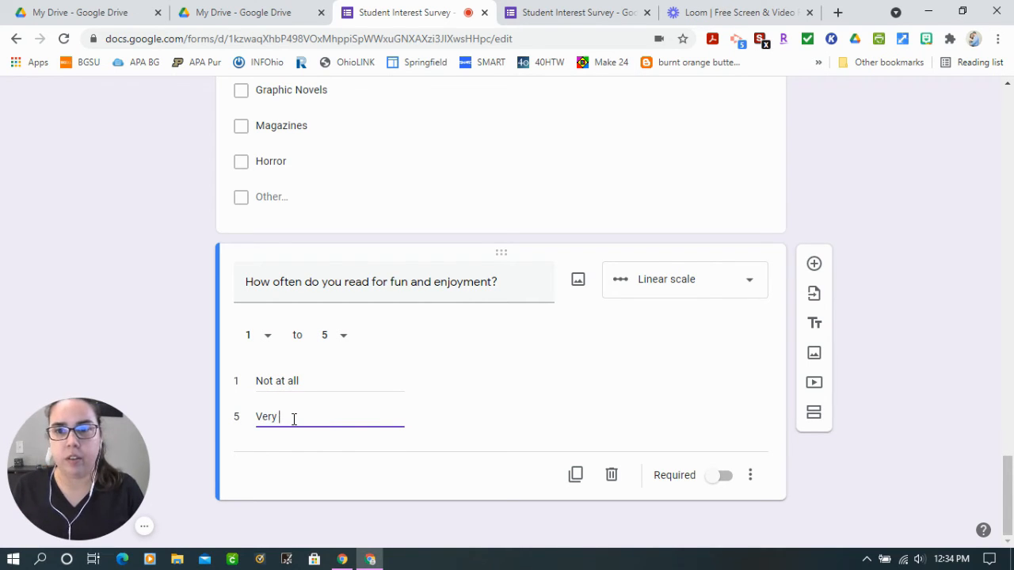
{"action": "type", "text": " ofen"}
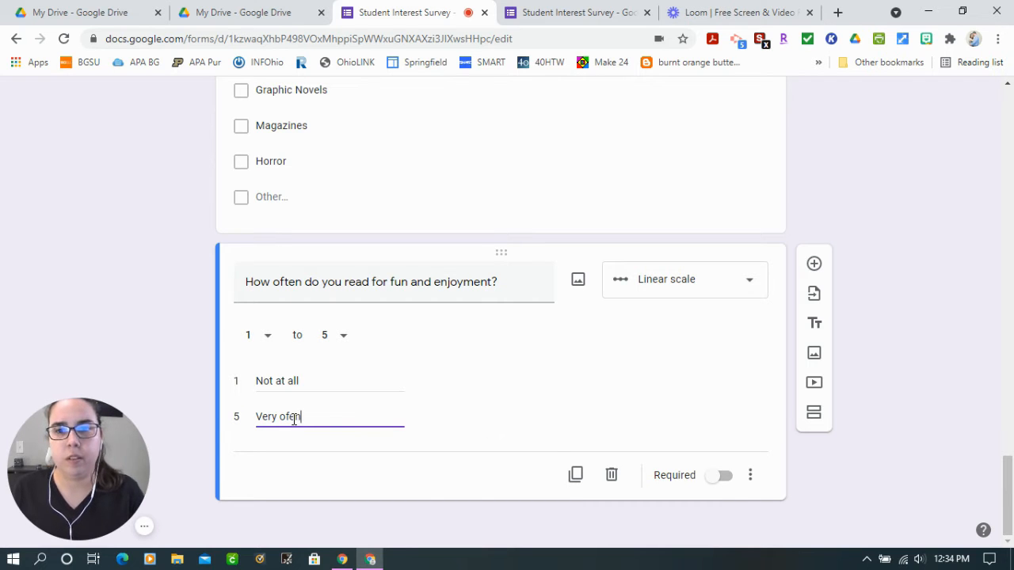
{"action": "key", "text": "BackSpace"}
{"action": "key", "text": "BackSpace"}
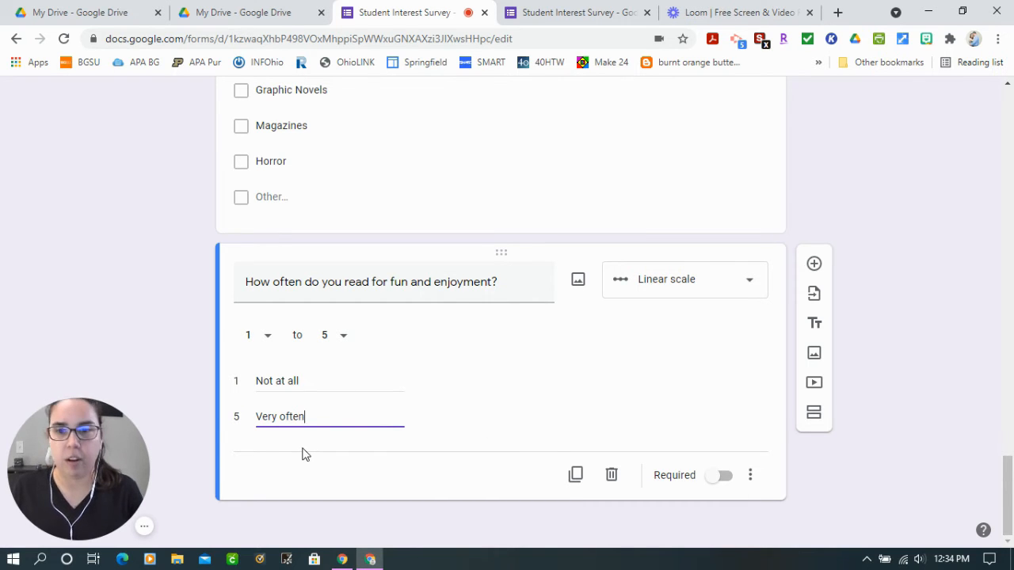
{"action": "left_click", "coordinate": [923, 489]}
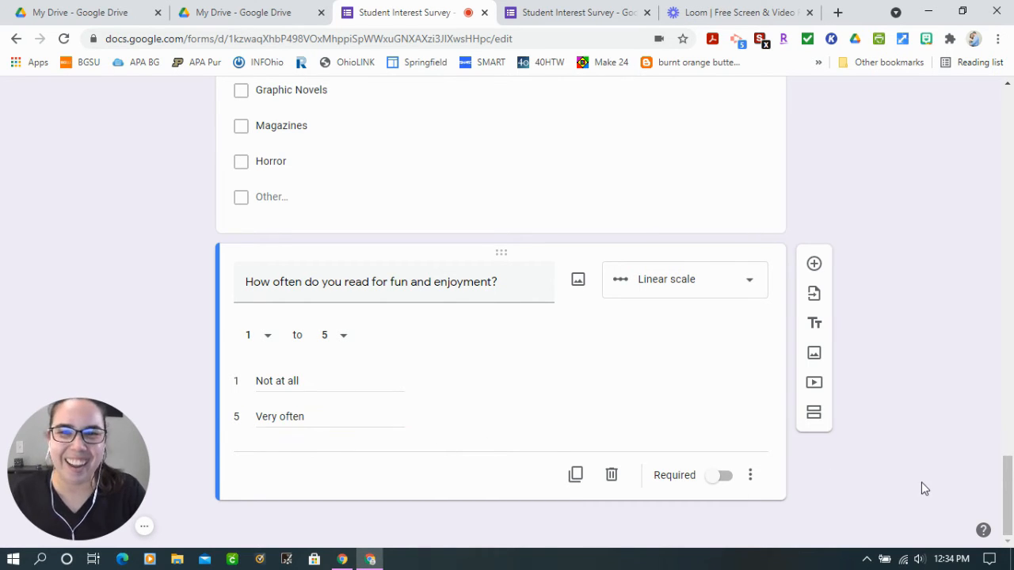
Add a new question below the reading-frequency scale and open its list of question types
{"action": "left_click", "coordinate": [815, 265]}
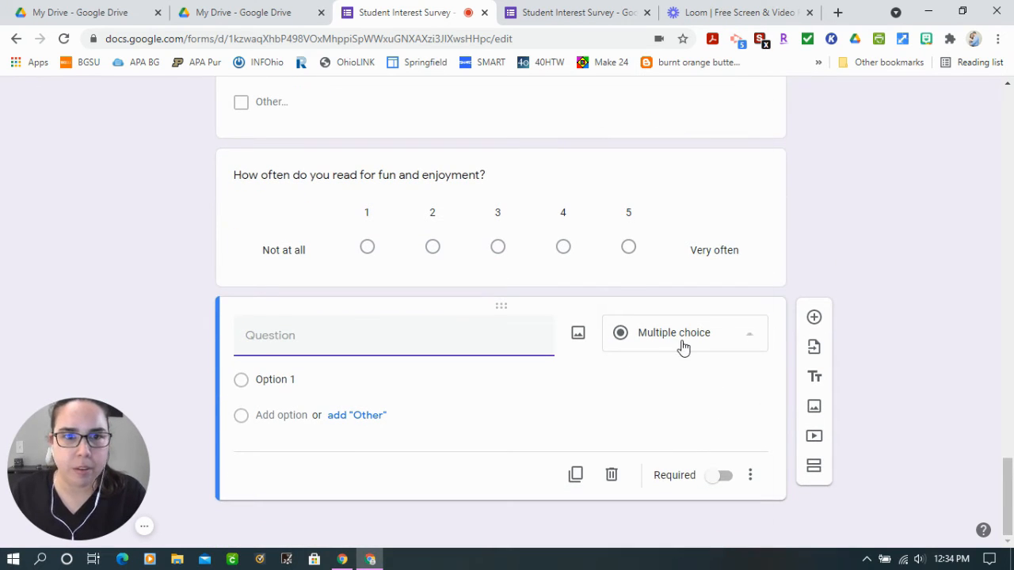
{"action": "left_click", "coordinate": [682, 346]}
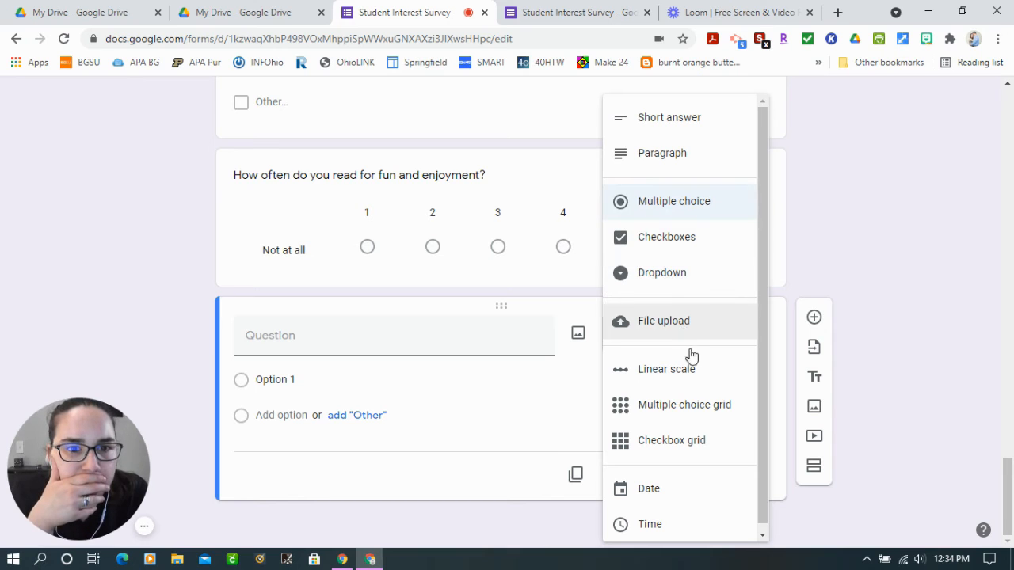
{"action": "scroll", "coordinate": [693, 473], "scroll_direction": "down", "scroll_amount": 1}
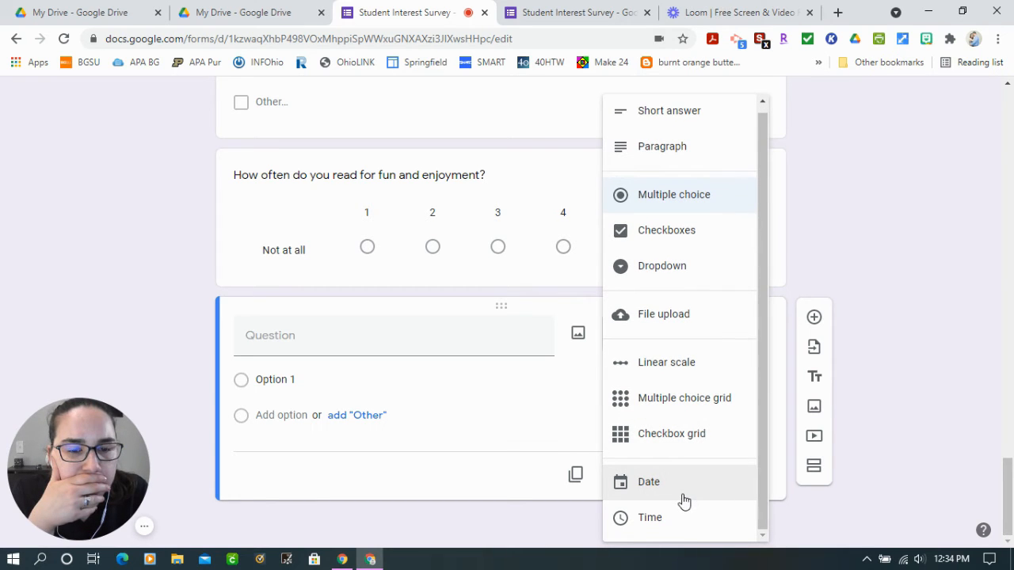
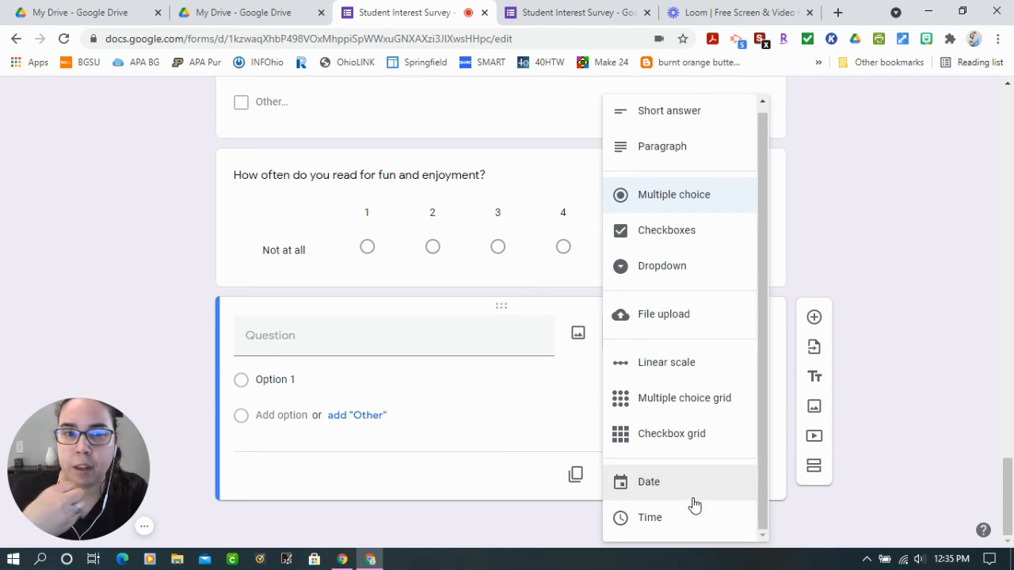
Enter "Upload one of your favorite assignments you created last year to share with me." as the new question's text
{"action": "scroll", "coordinate": [713, 253], "scroll_direction": "up", "scroll_amount": 3}
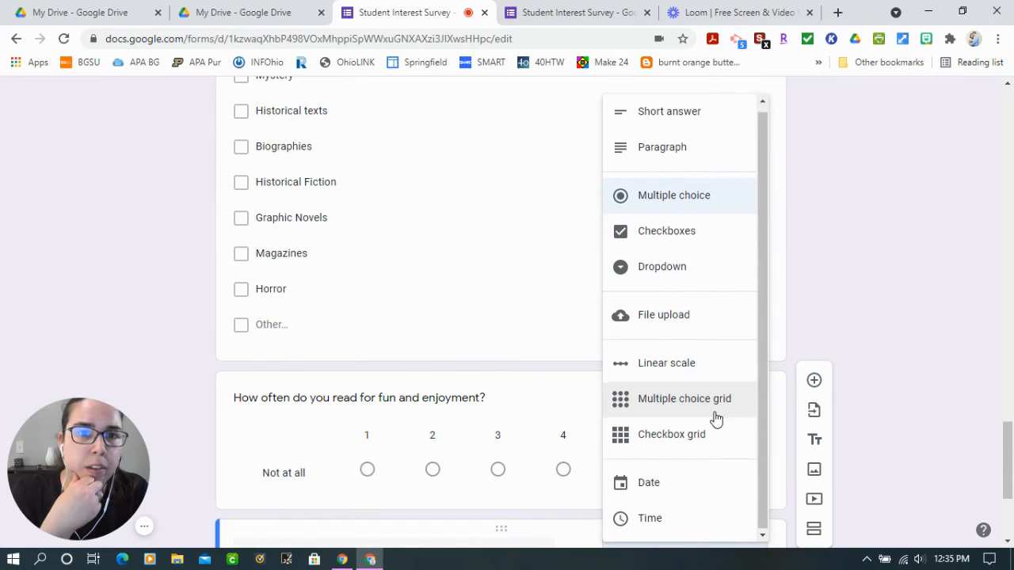
{"action": "scroll", "coordinate": [715, 418], "scroll_direction": "down", "scroll_amount": 3}
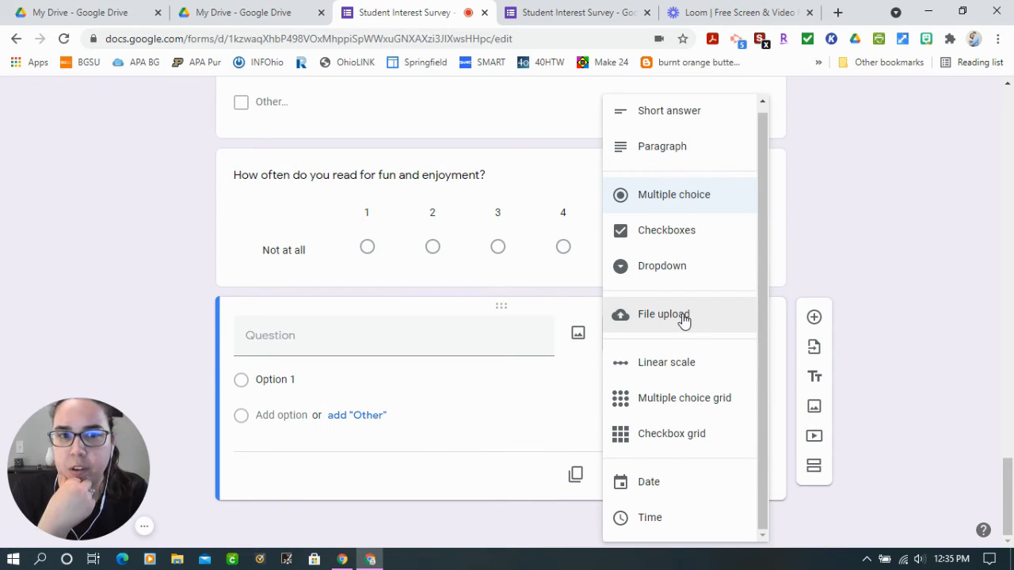
{"action": "left_click", "coordinate": [373, 330]}
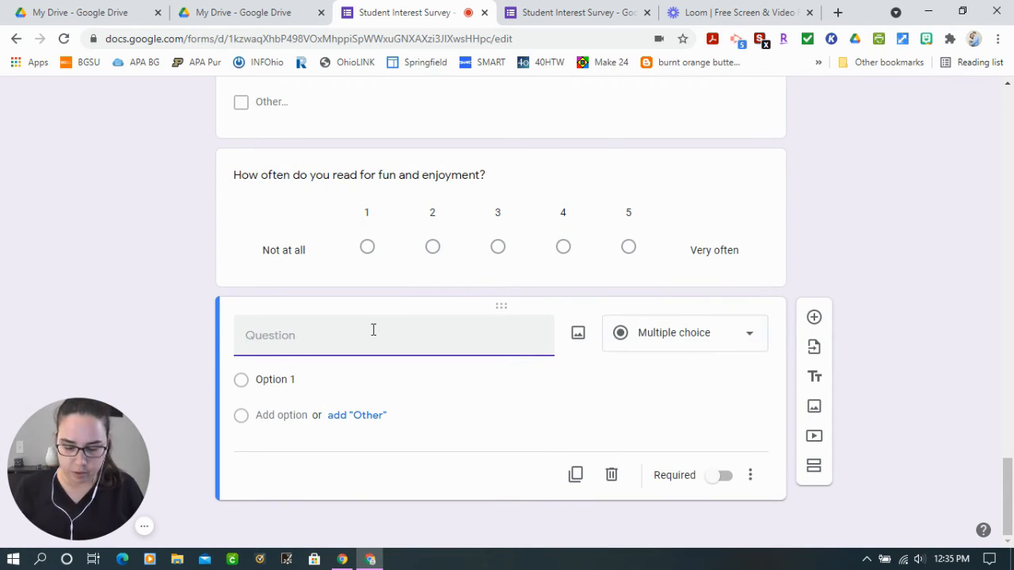
{"action": "type", "text": "Upload one of your favorite assignment"}
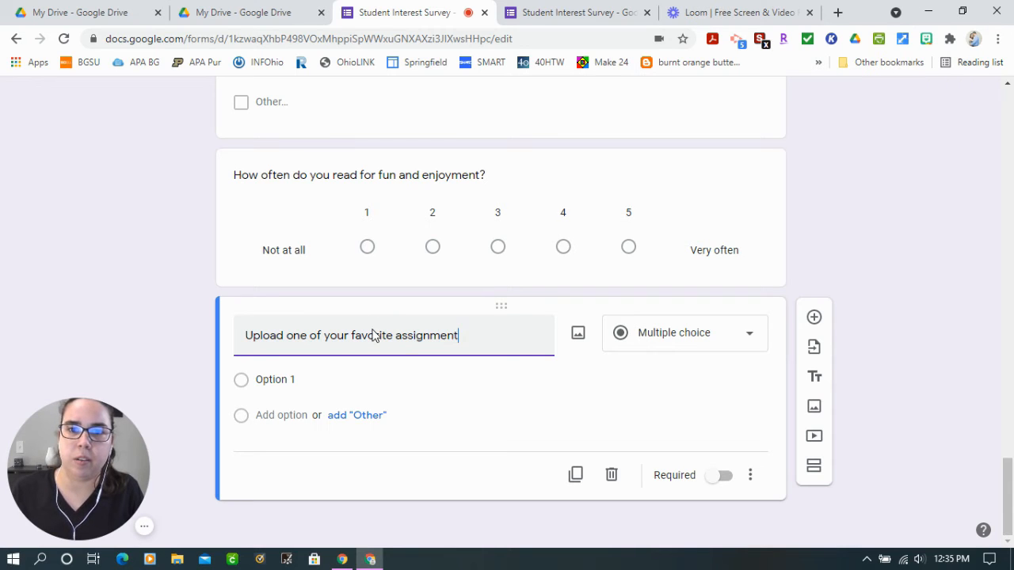
{"action": "type", "text": "s you created last year to share with me."}
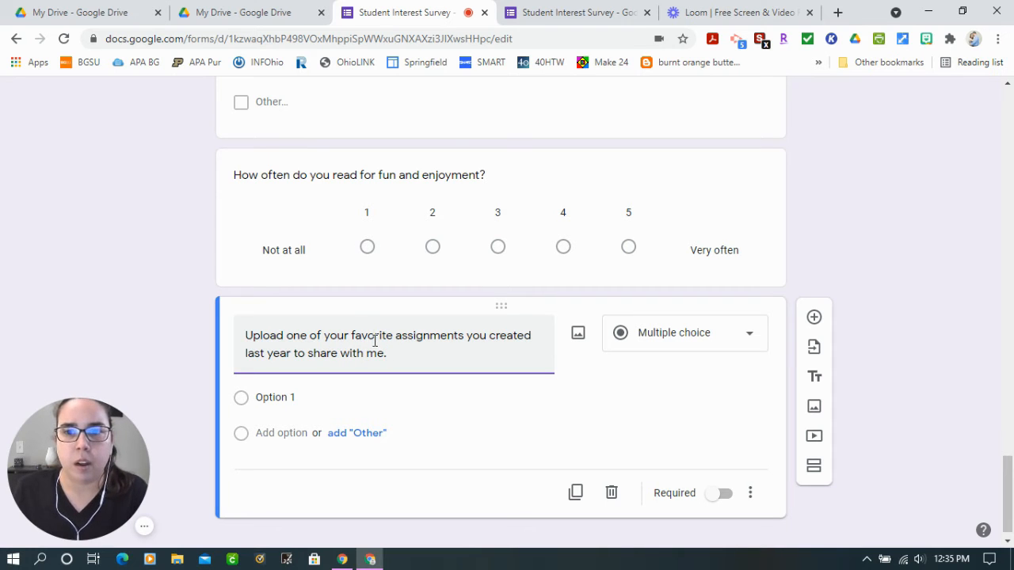
Change the favorite-assignment question to a file upload and accept letting respondents upload files to Drive
{"action": "left_click", "coordinate": [723, 339]}
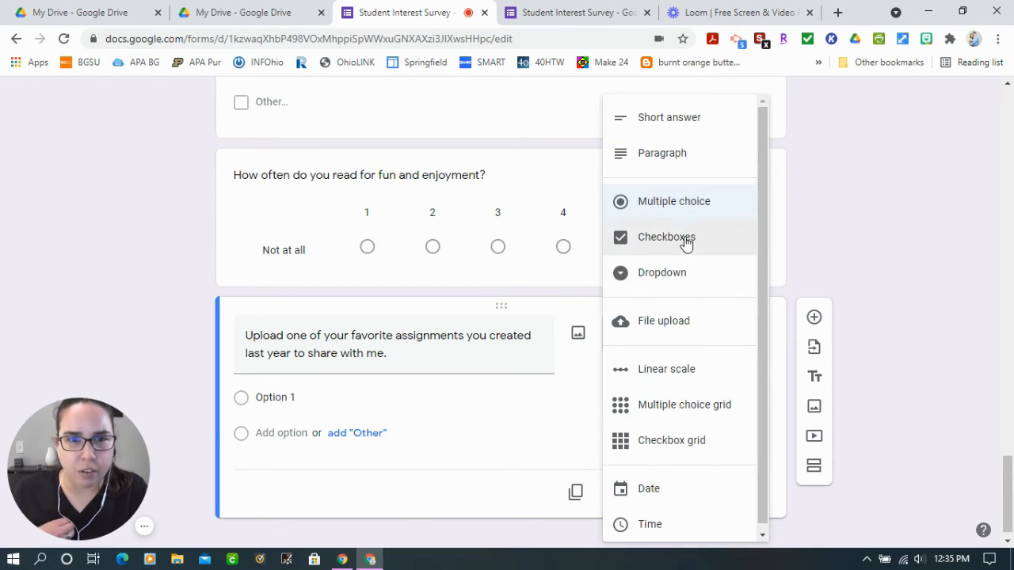
{"action": "left_click", "coordinate": [736, 326]}
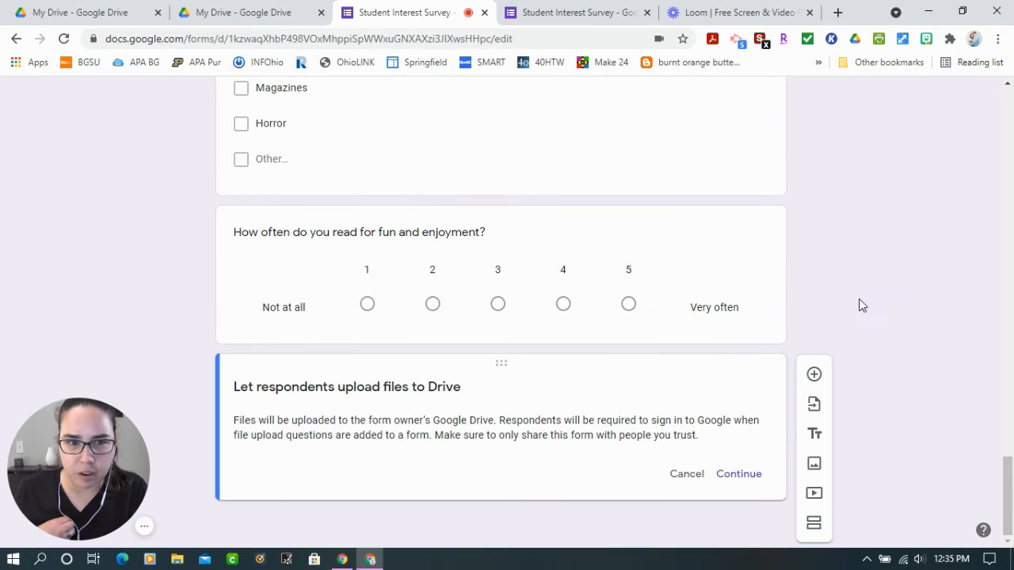
{"action": "left_click", "coordinate": [739, 474]}
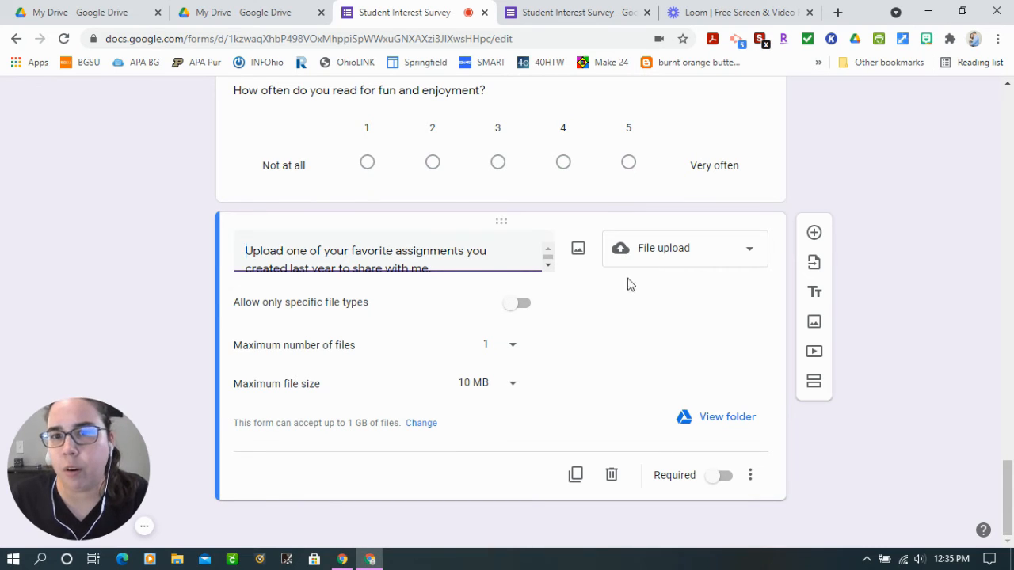
Review the upload question's file type restriction and its options for maximum number of files and maximum file size
{"action": "left_click", "coordinate": [515, 306]}
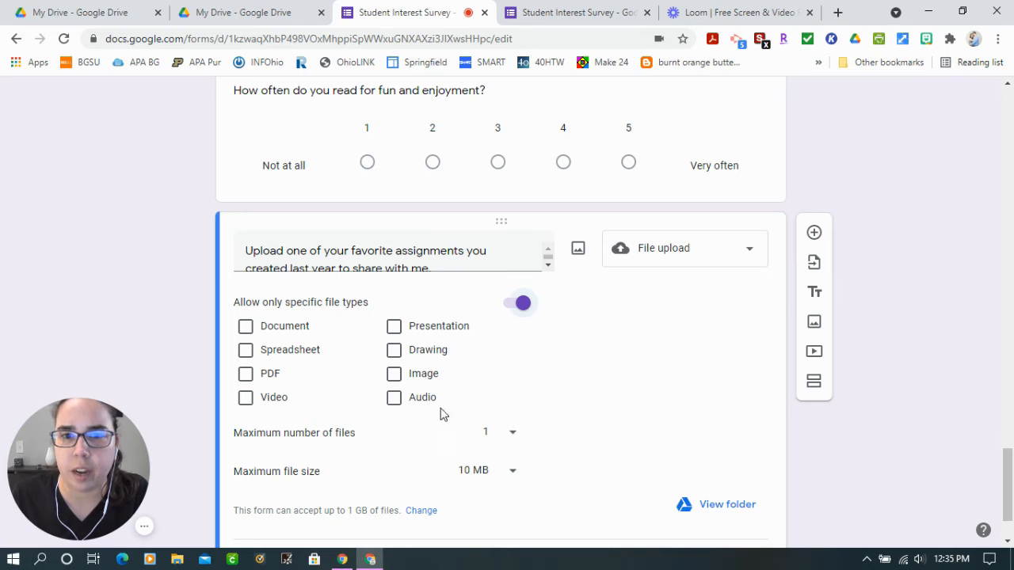
{"action": "left_click", "coordinate": [522, 307]}
{"action": "left_click", "coordinate": [509, 347]}
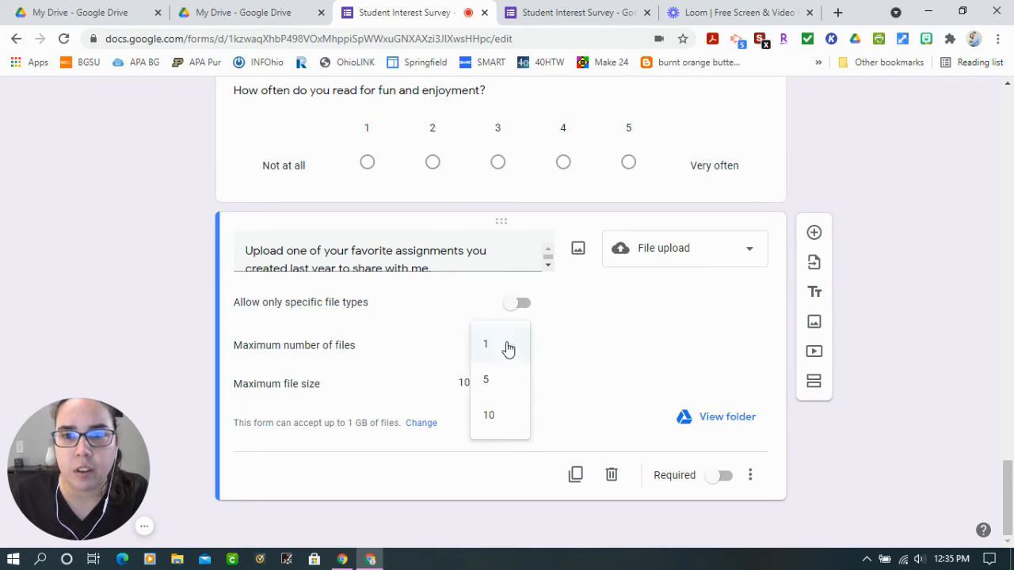
{"action": "left_click", "coordinate": [507, 347]}
{"action": "left_click", "coordinate": [502, 347]}
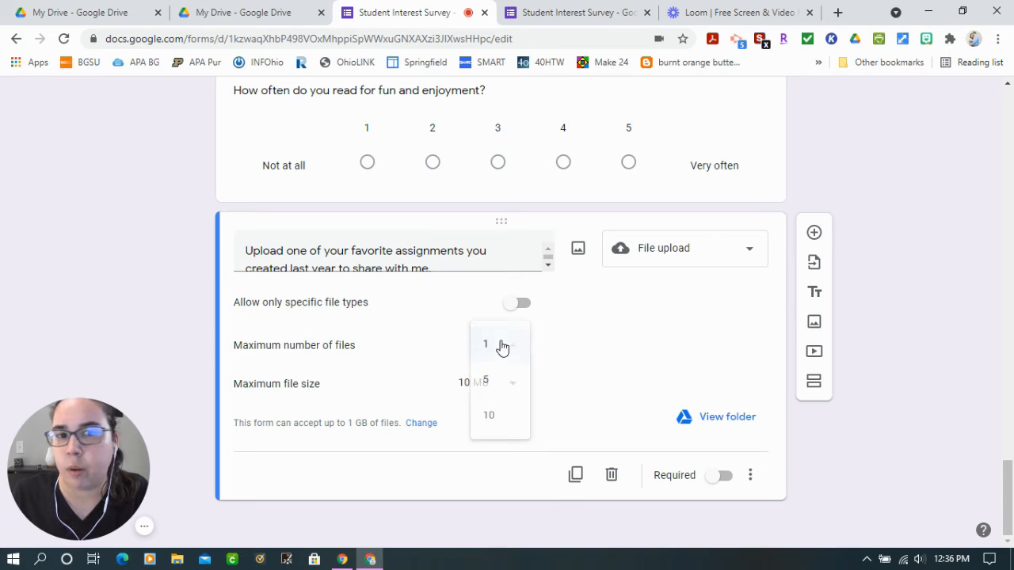
{"action": "left_click", "coordinate": [501, 347]}
{"action": "left_click", "coordinate": [500, 384]}
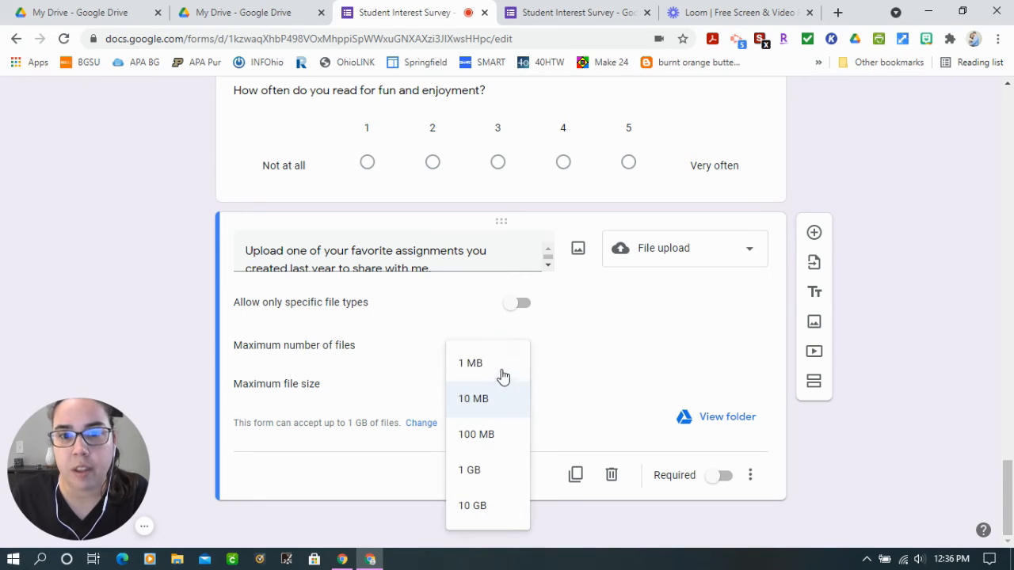
{"action": "left_click", "coordinate": [485, 402]}
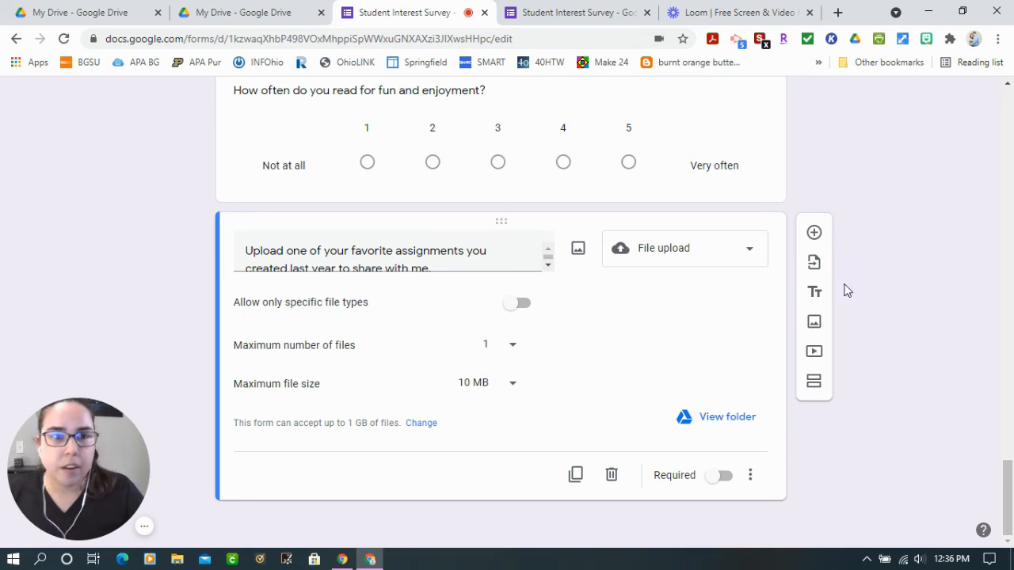
Add a new question after the file upload question asking "What zone are you in today?"
{"action": "scroll", "coordinate": [563, 376], "scroll_direction": "up", "scroll_amount": 7}
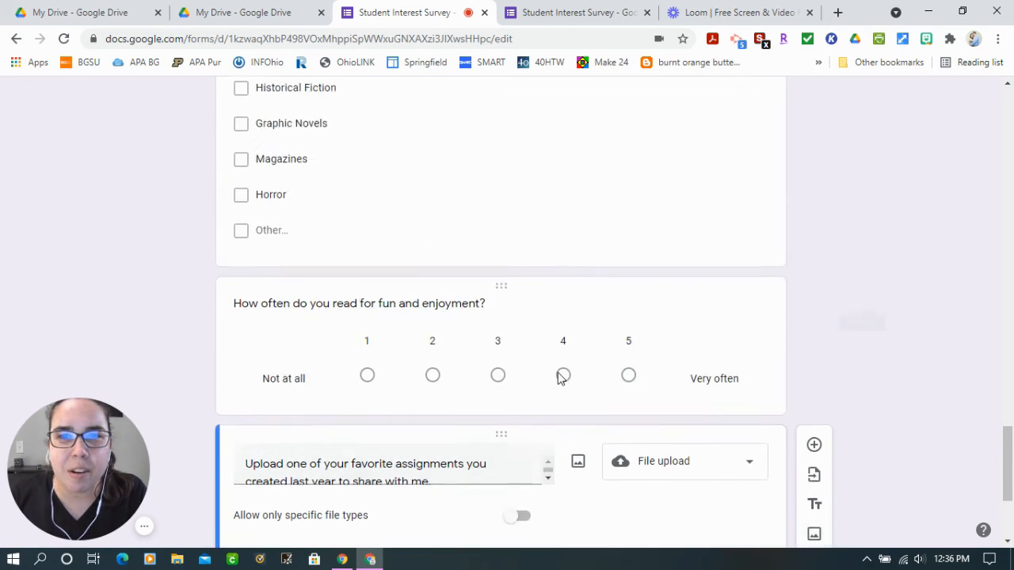
{"action": "scroll", "coordinate": [565, 381], "scroll_direction": "down", "scroll_amount": 7}
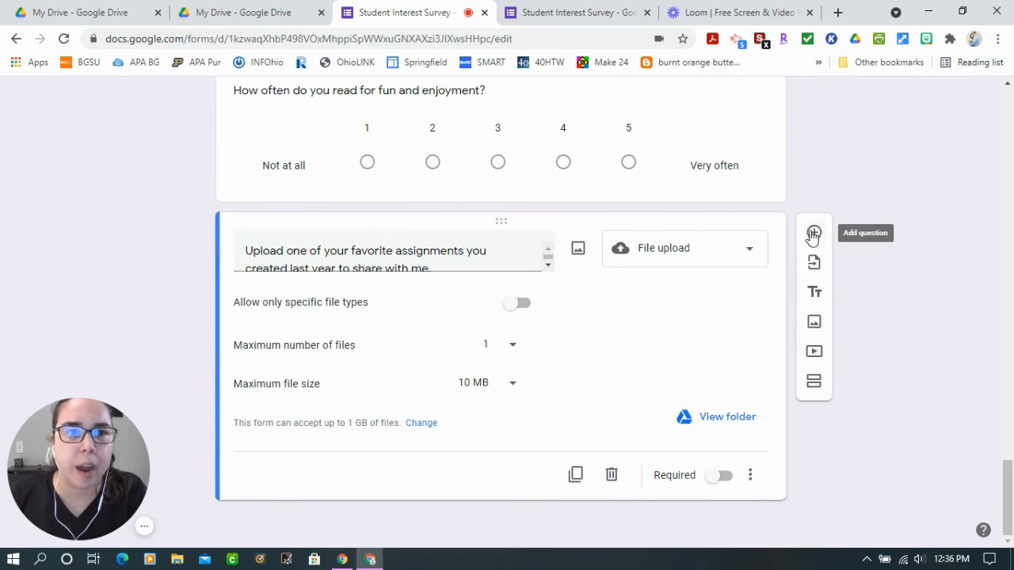
{"action": "left_click", "coordinate": [814, 234]}
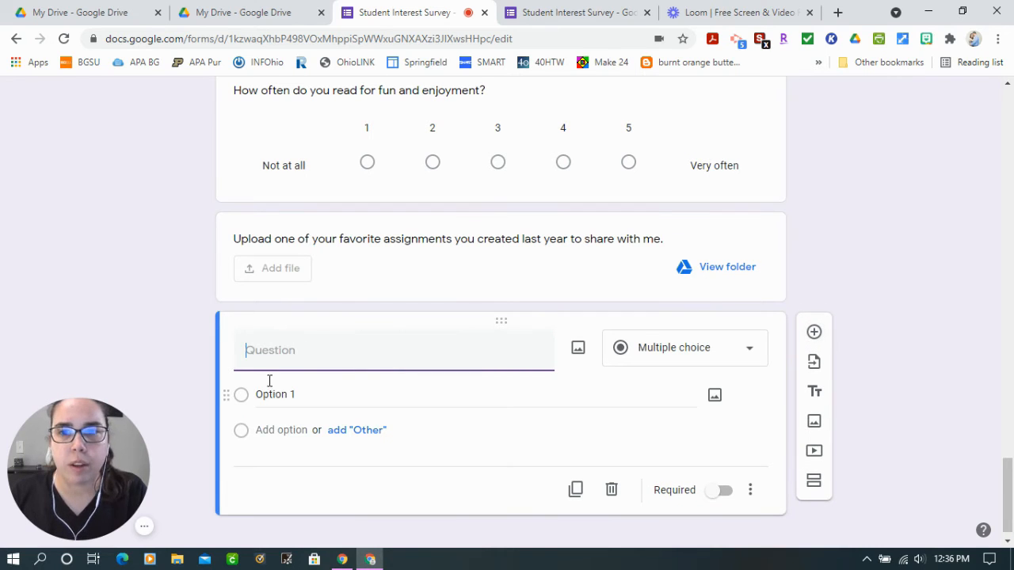
{"action": "type", "text": "Wh"}
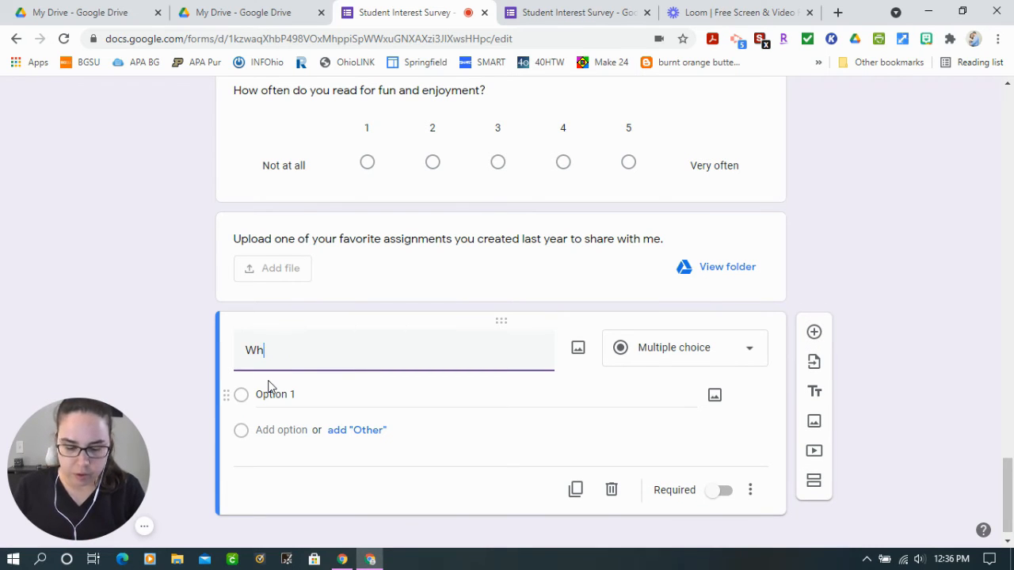
{"action": "type", "text": "at zone are "}
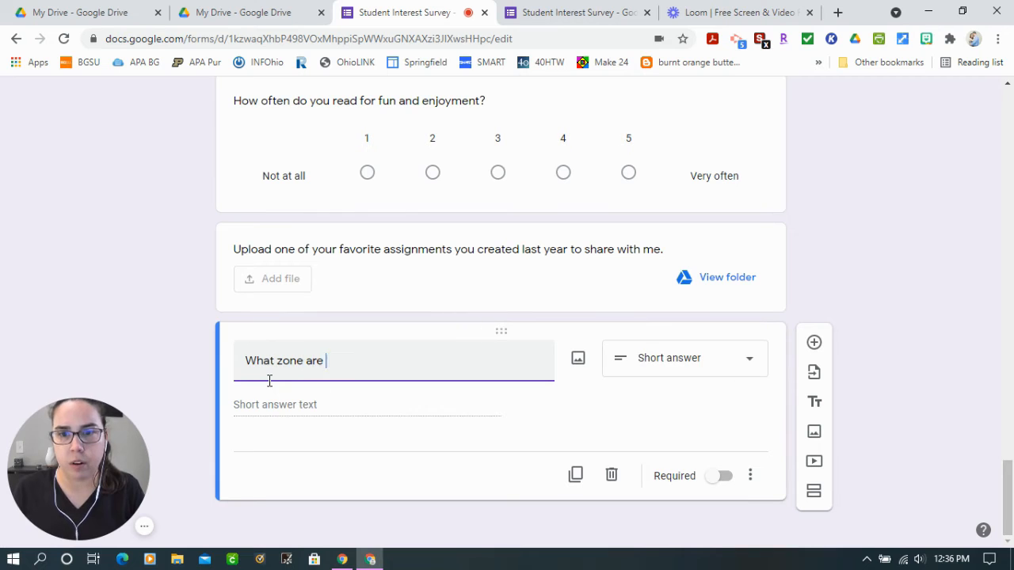
{"action": "type", "text": "you in today?"}
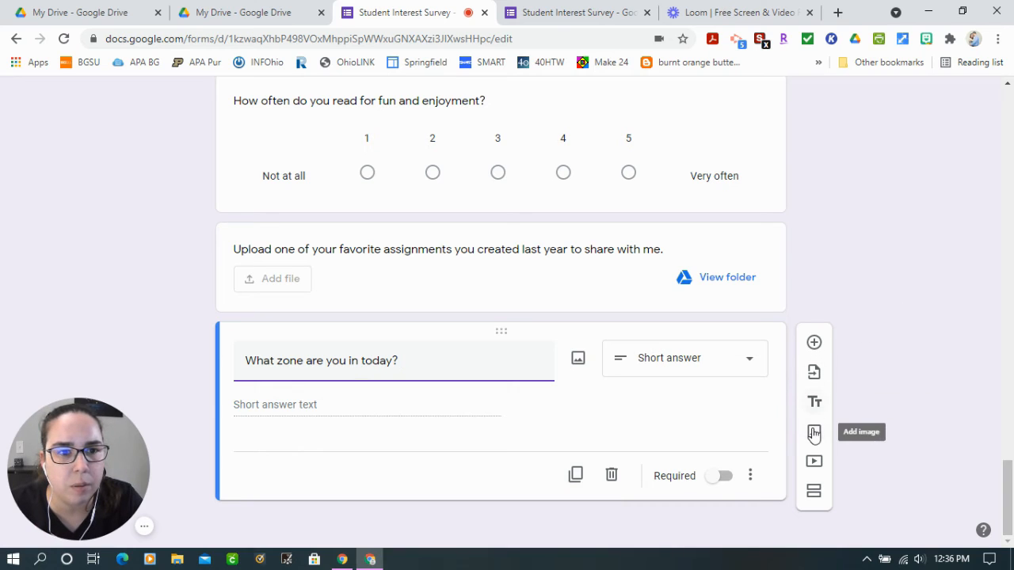
Insert the "Copy of Zones Image" file from the Google Forms Video folder in Google Drive into the zone question
{"action": "left_click", "coordinate": [578, 362]}
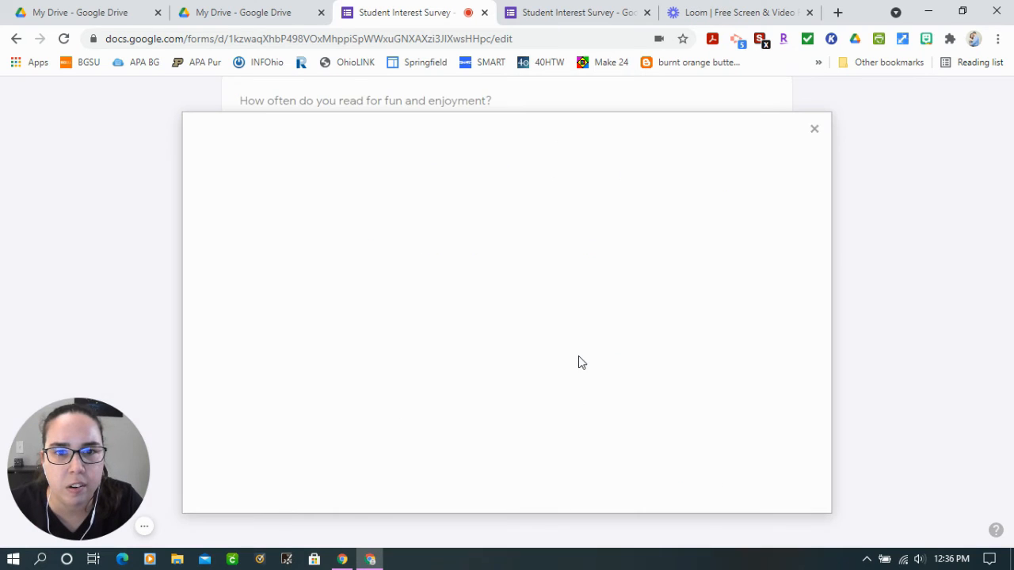
{"action": "left_click", "coordinate": [804, 140]}
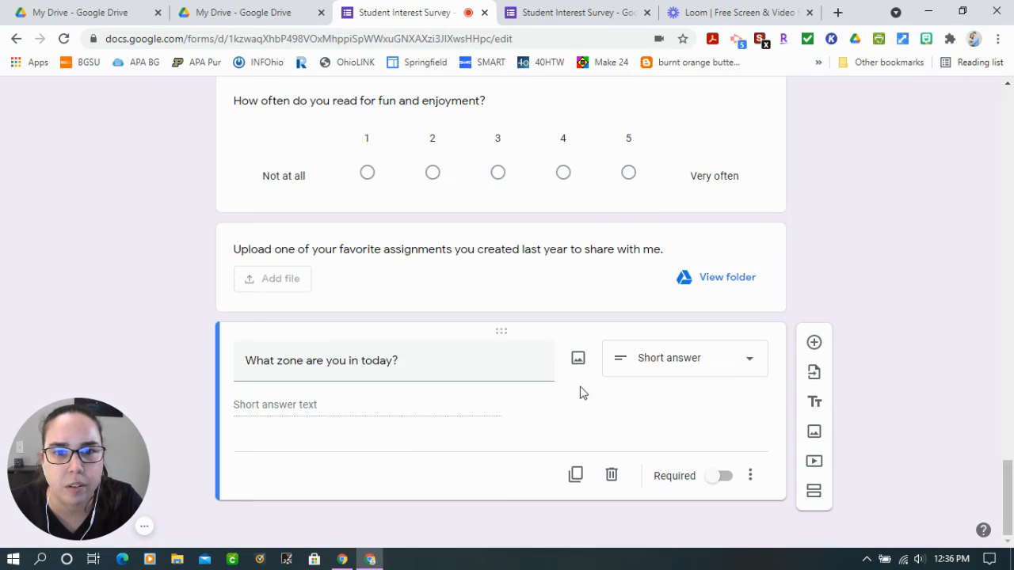
{"action": "left_click", "coordinate": [578, 362]}
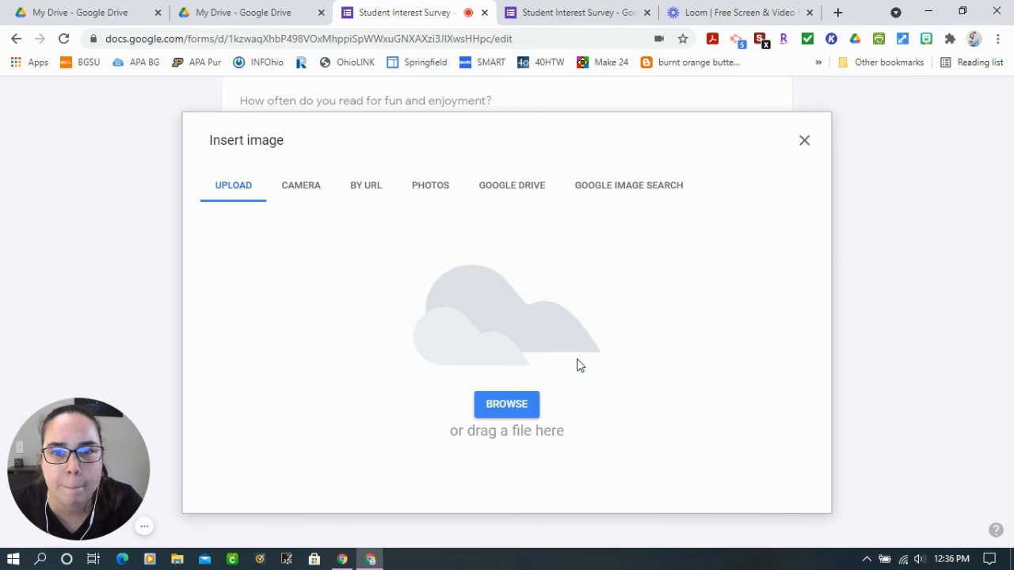
{"action": "left_click", "coordinate": [510, 194]}
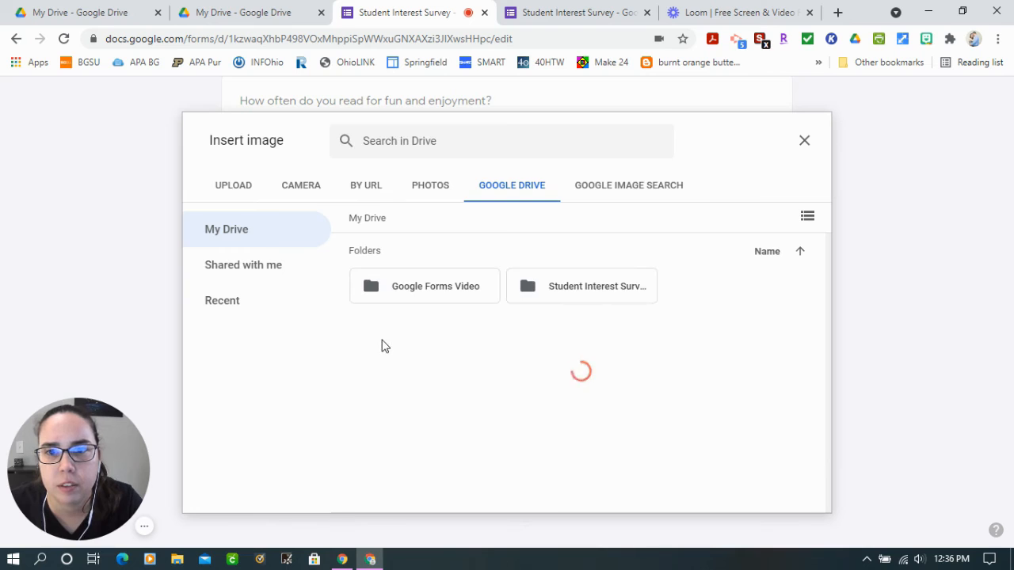
{"action": "double_click", "coordinate": [428, 287]}
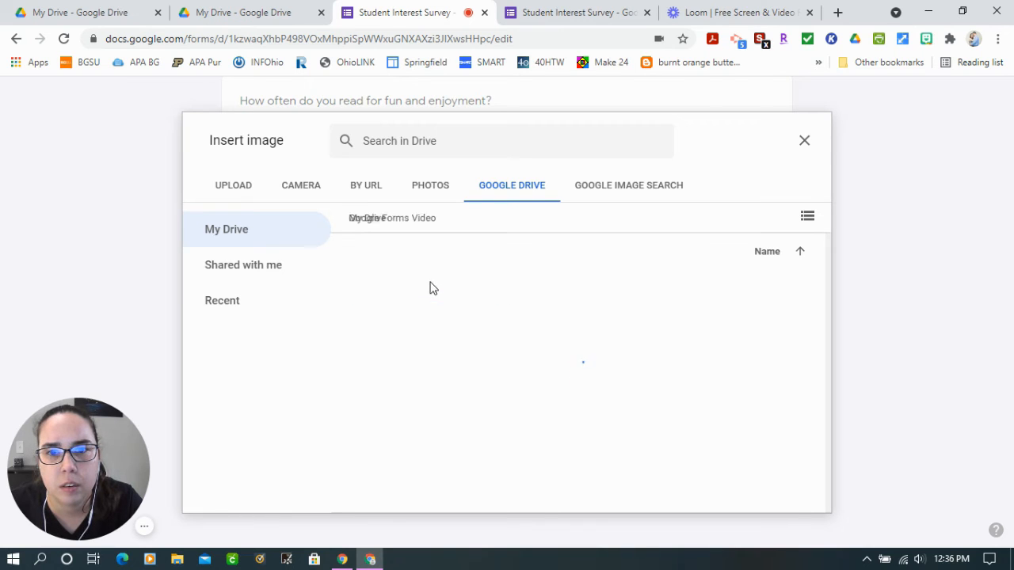
{"action": "left_click", "coordinate": [429, 342]}
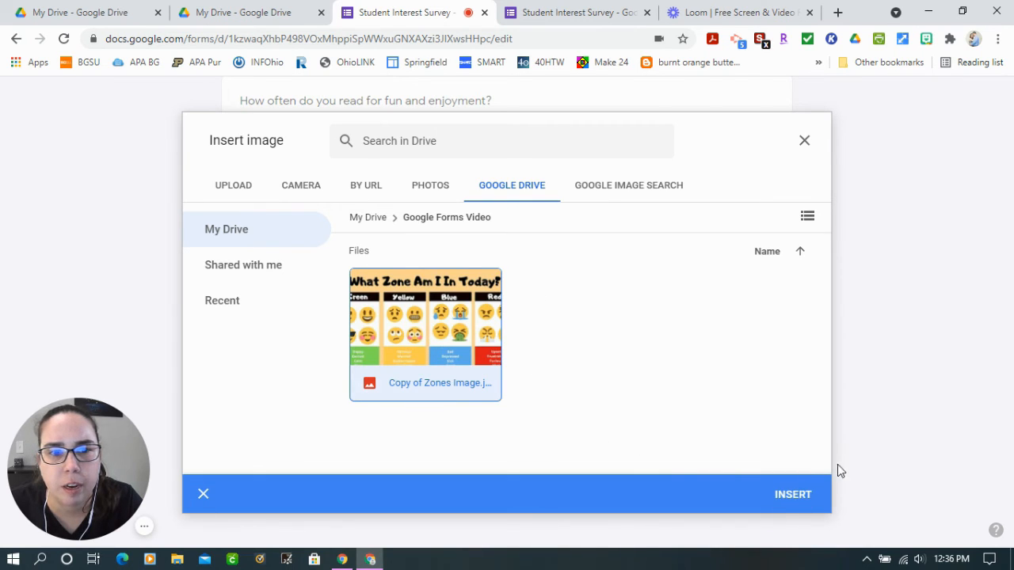
{"action": "left_click", "coordinate": [795, 494]}
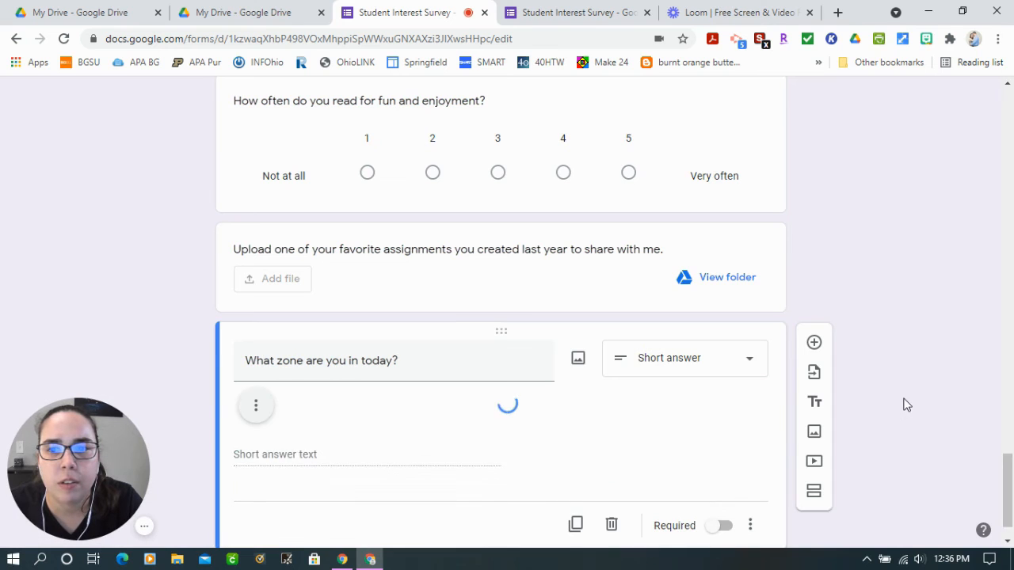
Enlarge the zones image in the question to more than one and a half times its inserted width
{"action": "left_click", "coordinate": [403, 338]}
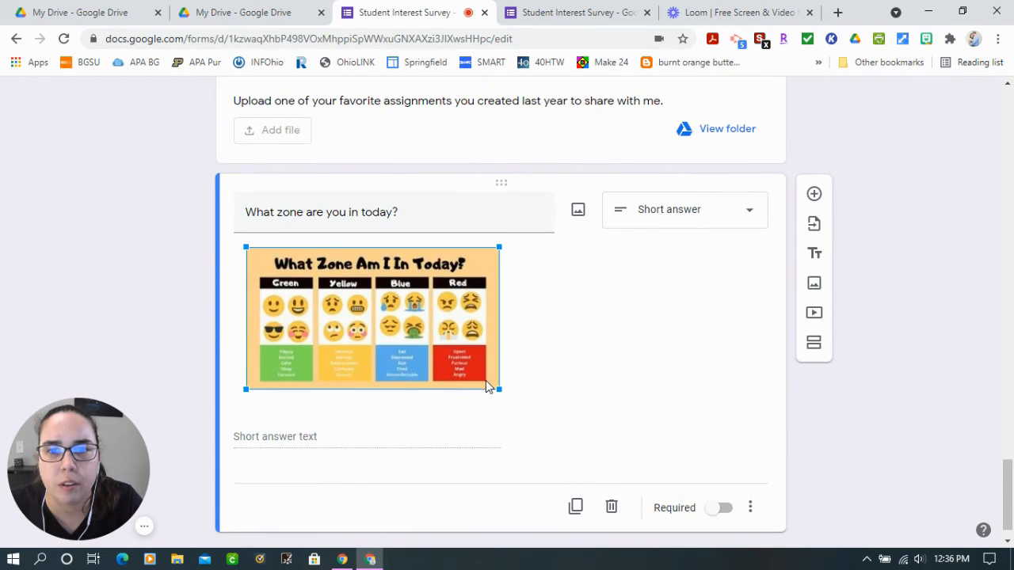
{"action": "left_click_drag", "start_coordinate": [502, 392], "coordinate": [626, 455]}
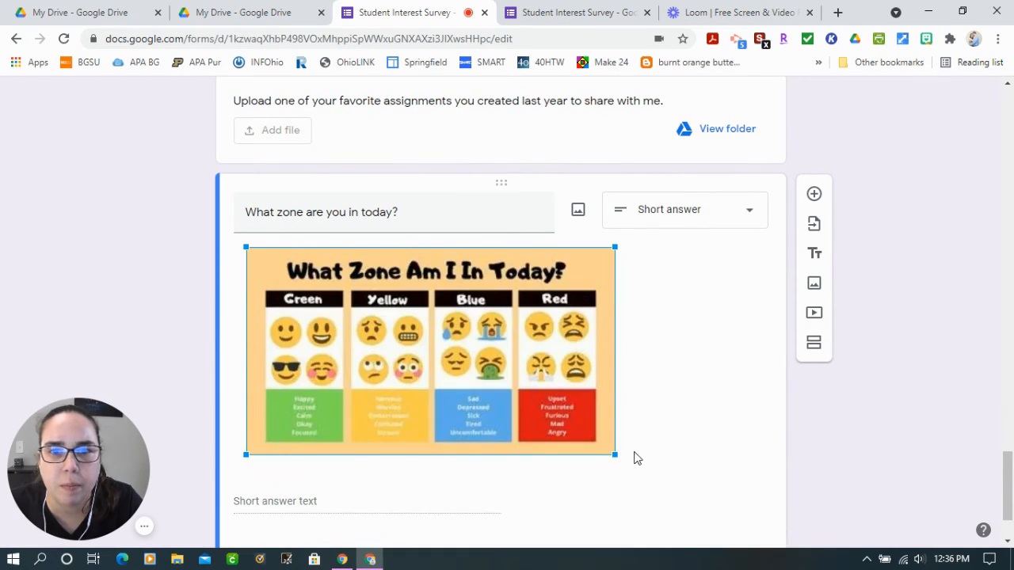
{"action": "left_click_drag", "start_coordinate": [620, 386], "coordinate": [683, 422]}
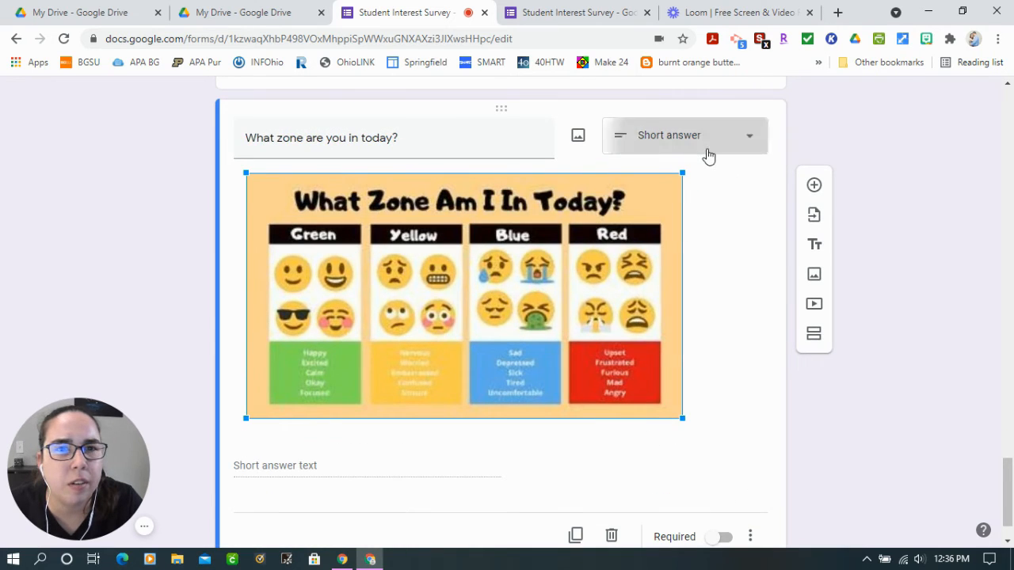
Change the zone question to multiple choice and name its first option "Green"
{"action": "left_click", "coordinate": [708, 151]}
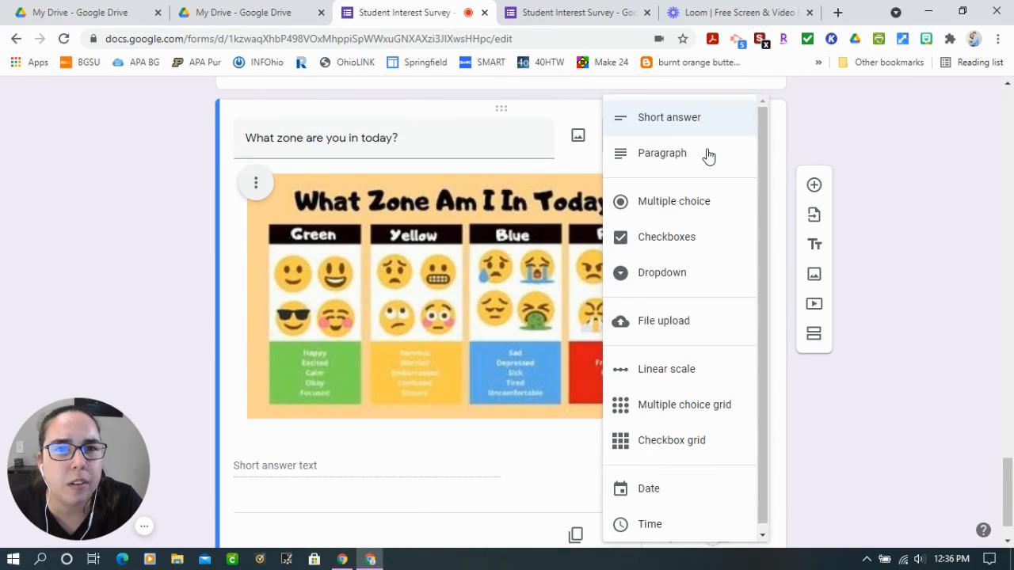
{"action": "left_click", "coordinate": [697, 210]}
{"action": "left_click", "coordinate": [473, 467]}
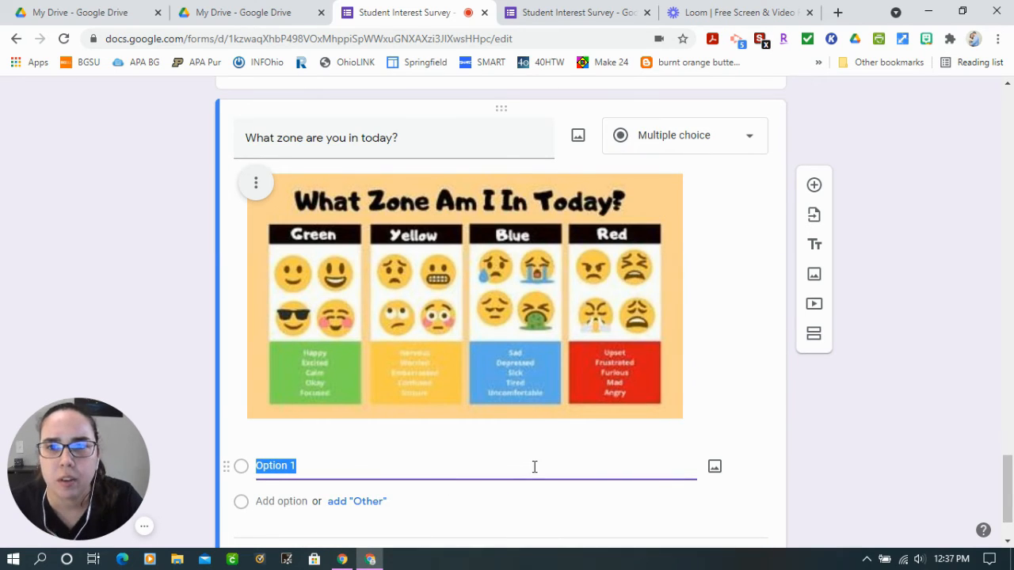
{"action": "type", "text": "Green"}
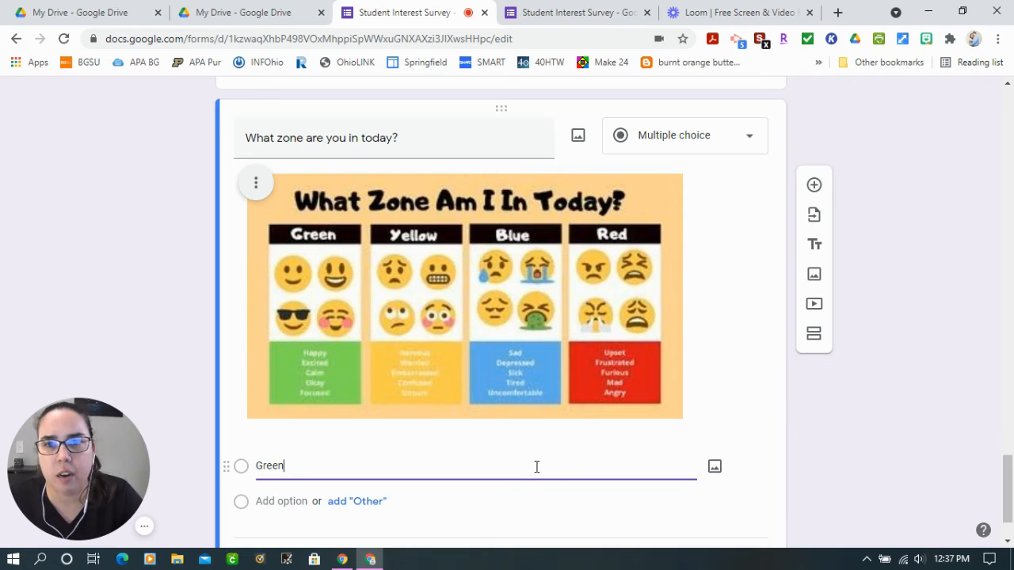
Add "Yellow", "Blue" and "Red" as the remaining answer options of the zone question
{"action": "left_click", "coordinate": [260, 501]}
{"action": "type", "text": "Yellow"}
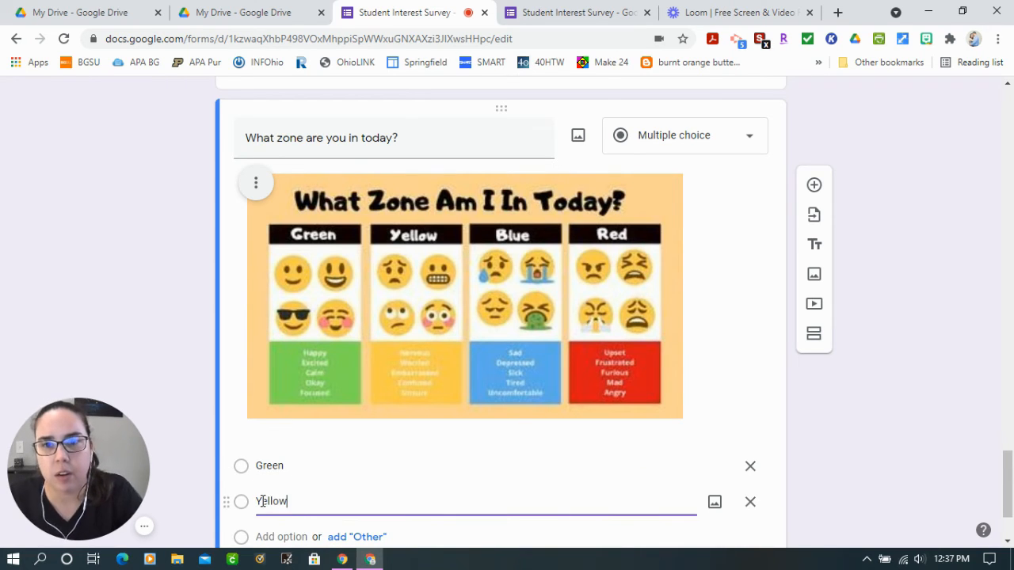
{"action": "scroll", "coordinate": [270, 507], "scroll_direction": "down", "scroll_amount": 1}
{"action": "left_click", "coordinate": [275, 463]}
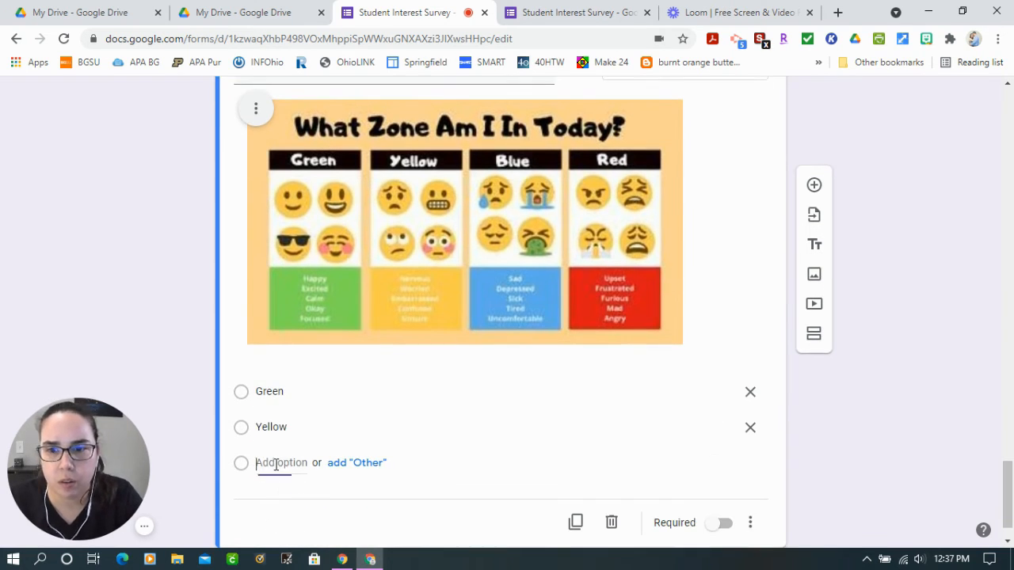
{"action": "type", "text": "Blue"}
{"action": "left_click", "coordinate": [277, 498]}
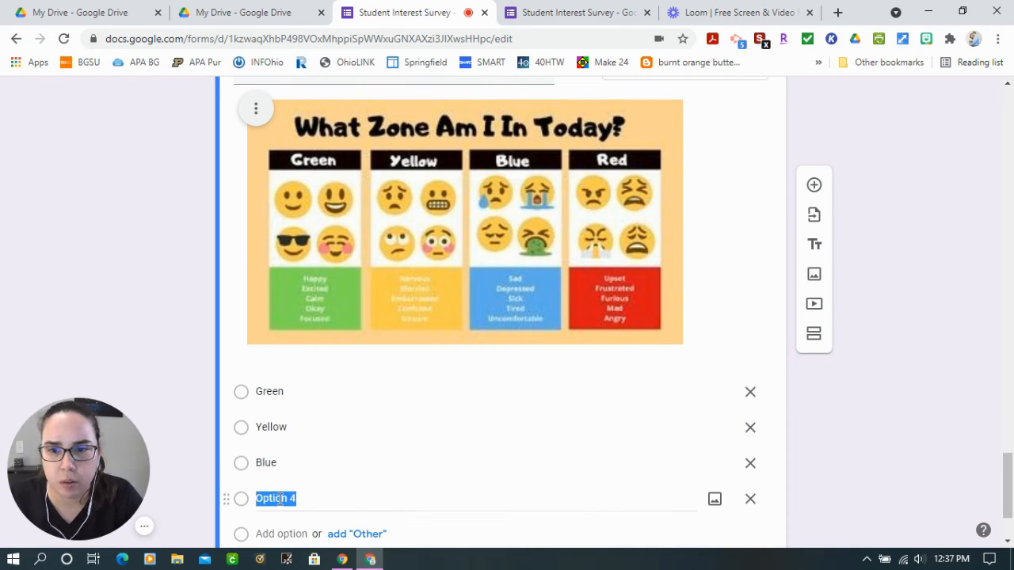
{"action": "type", "text": "Red"}
{"action": "left_click", "coordinate": [897, 448]}
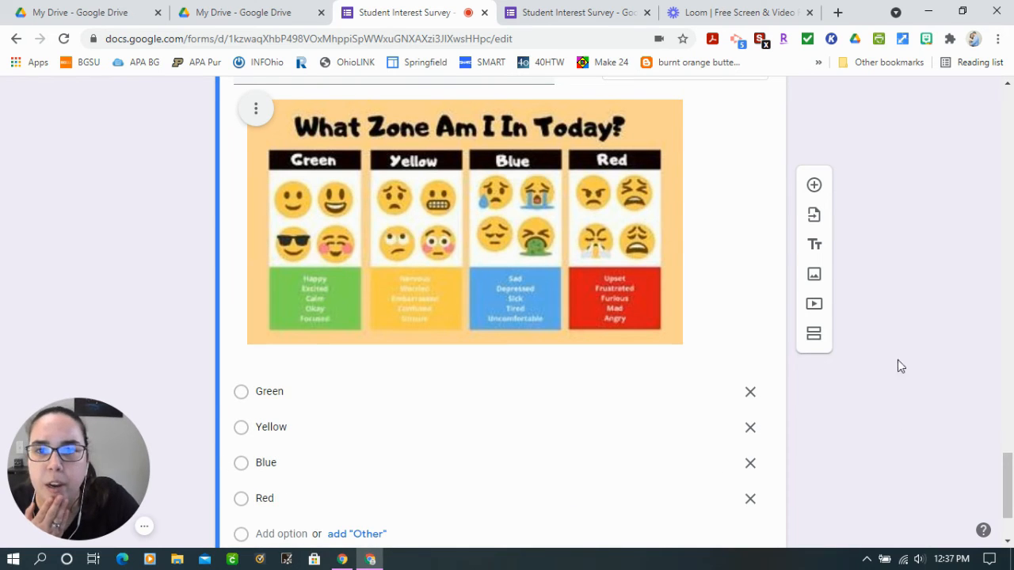
Add a paragraph question after the zone question asking "Is there anything you would like to share with me that I should know about you?"
{"action": "scroll", "coordinate": [873, 277], "scroll_direction": "up", "scroll_amount": 3}
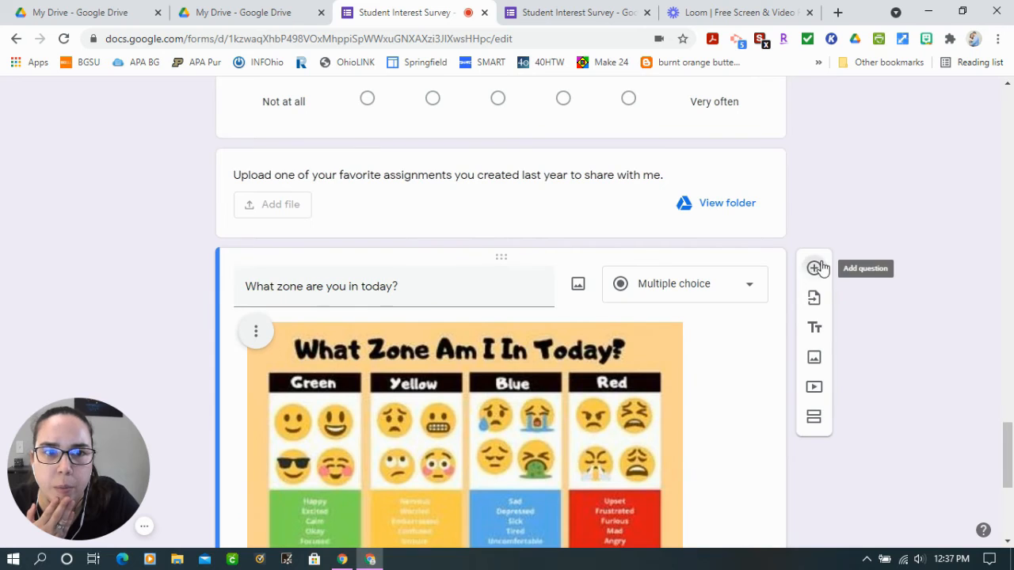
{"action": "left_click", "coordinate": [900, 410]}
{"action": "scroll", "coordinate": [900, 410], "scroll_direction": "down", "scroll_amount": 2}
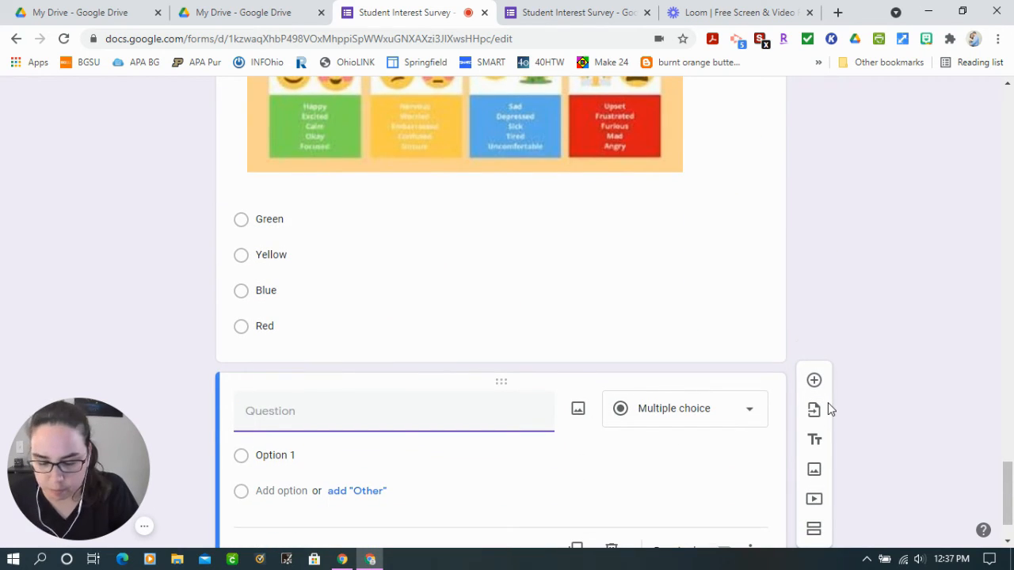
{"action": "type", "text": "Is there anything you would like to share with"}
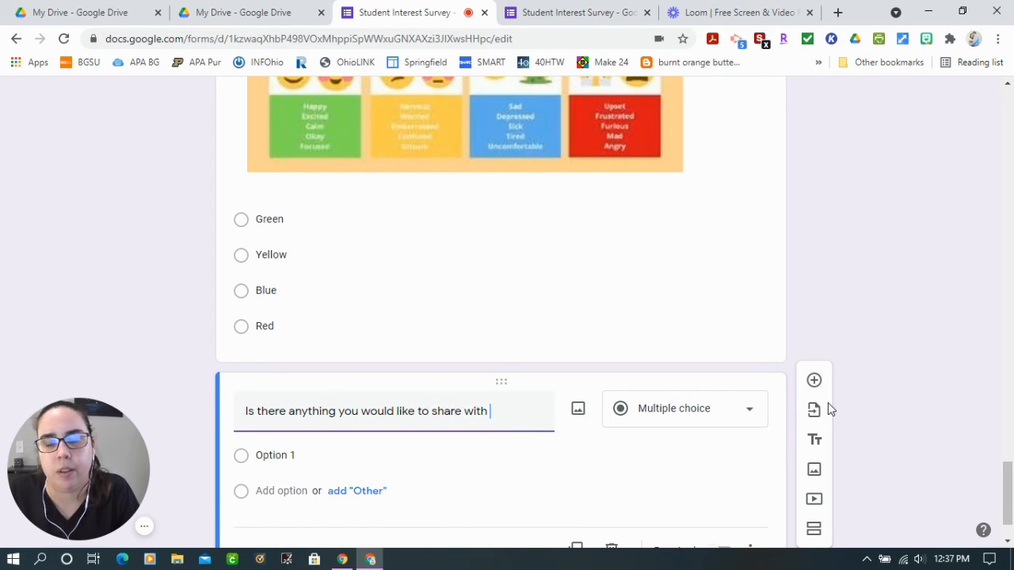
{"action": "type", "text": "sho"}
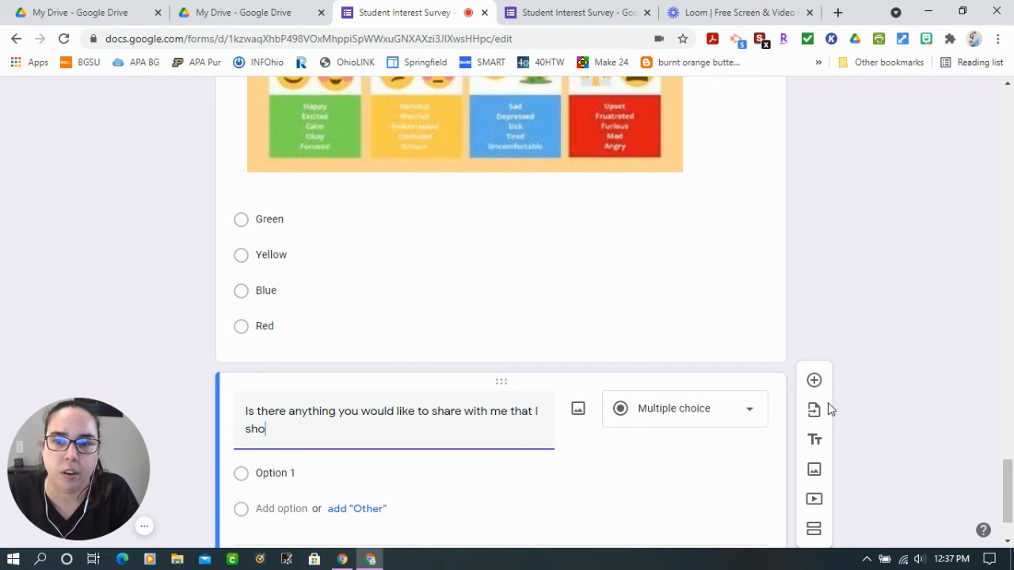
{"action": "type", "text": "uld know about you?"}
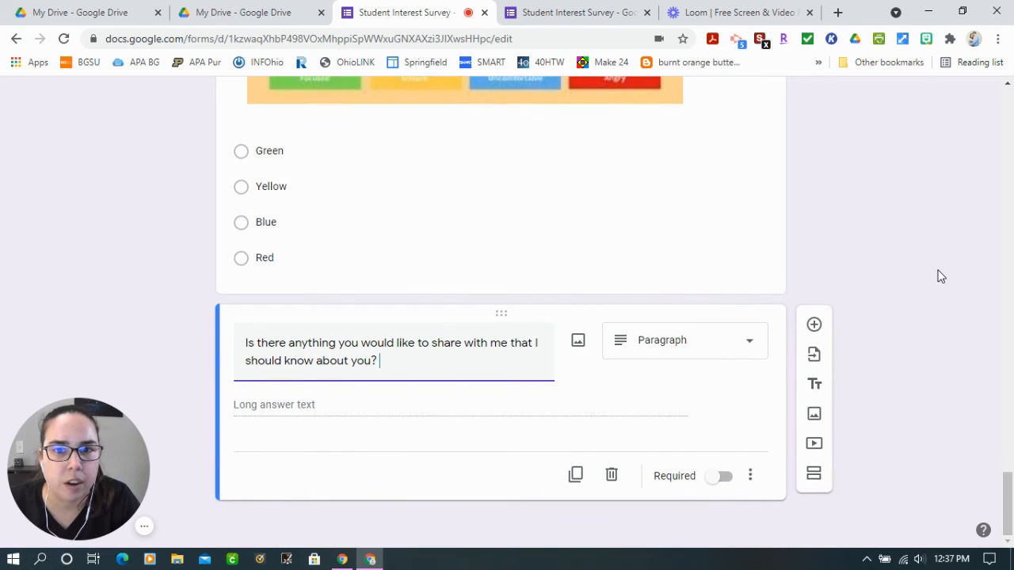
Add a new section at the end of the form, below the paragraph question about sharing something with the teacher
{"action": "scroll", "coordinate": [888, 274], "scroll_direction": "up", "scroll_amount": 2}
{"action": "scroll", "coordinate": [885, 271], "scroll_direction": "up", "scroll_amount": 4}
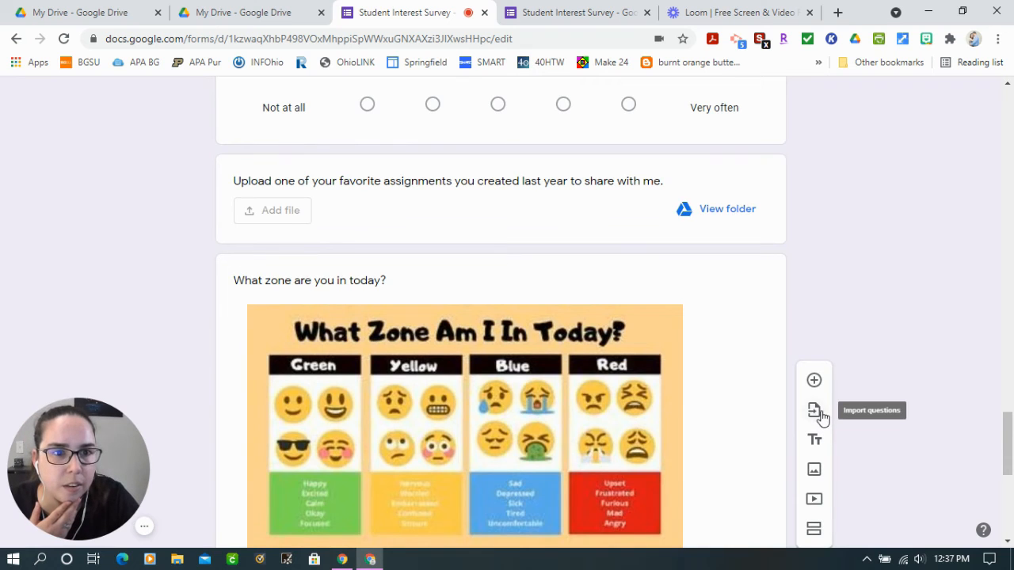
{"action": "scroll", "coordinate": [819, 417], "scroll_direction": "down", "scroll_amount": 2}
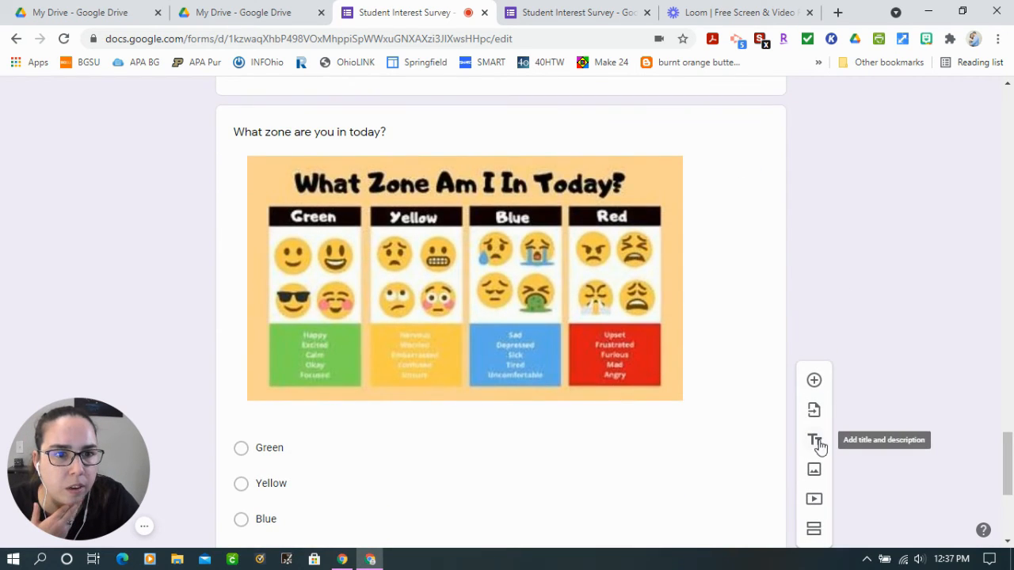
{"action": "scroll", "coordinate": [850, 277], "scroll_direction": "up", "scroll_amount": 6}
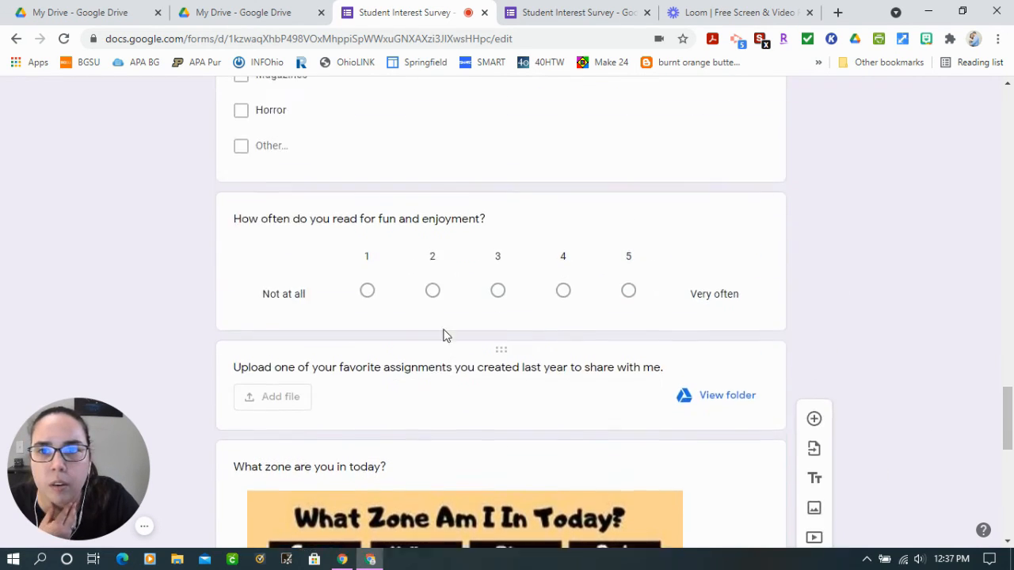
{"action": "scroll", "coordinate": [446, 330], "scroll_direction": "down", "scroll_amount": 4}
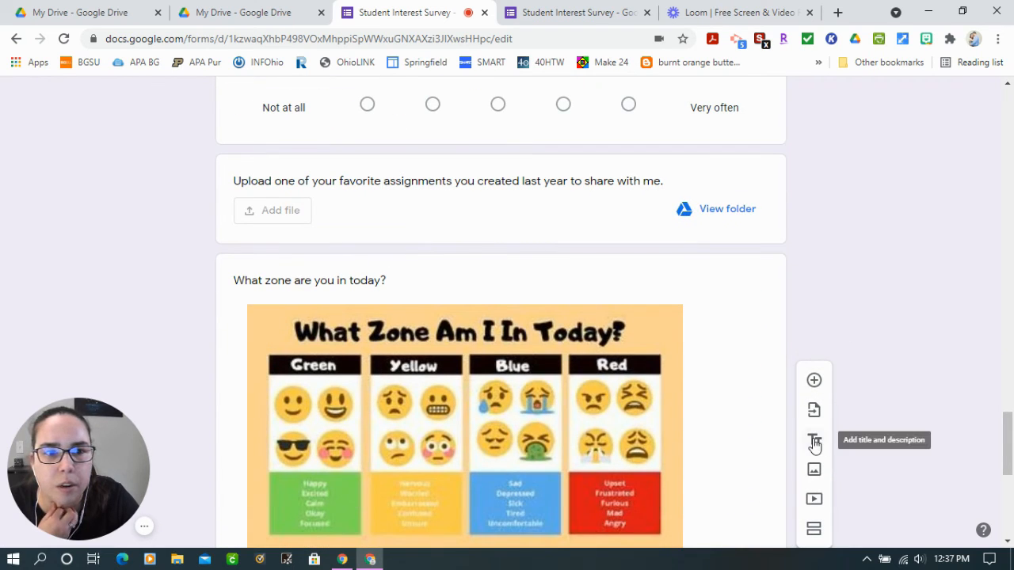
{"action": "left_click", "coordinate": [815, 530]}
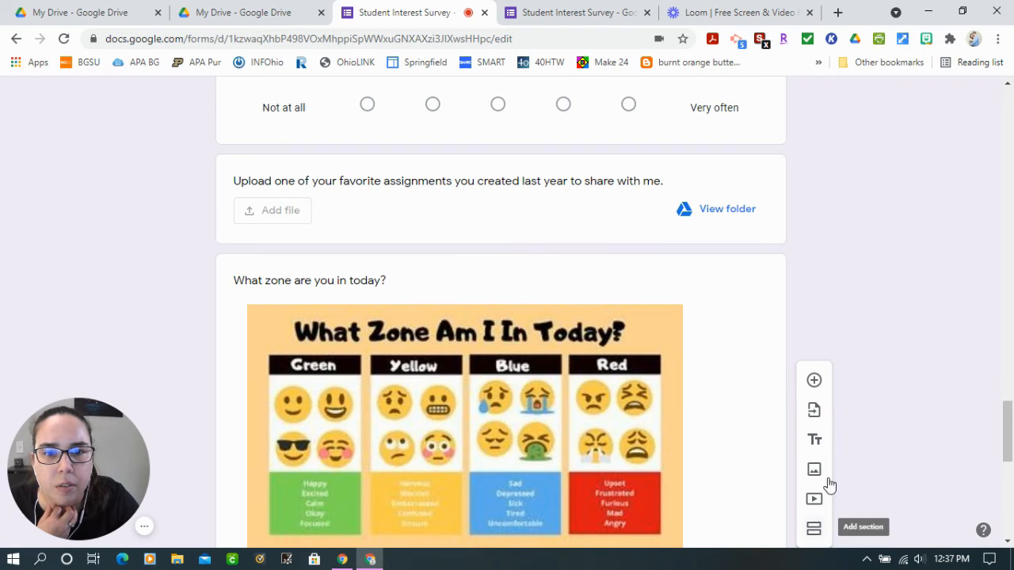
{"action": "scroll", "coordinate": [528, 380], "scroll_direction": "down", "scroll_amount": 5}
{"action": "scroll", "coordinate": [527, 450], "scroll_direction": "down", "scroll_amount": 1}
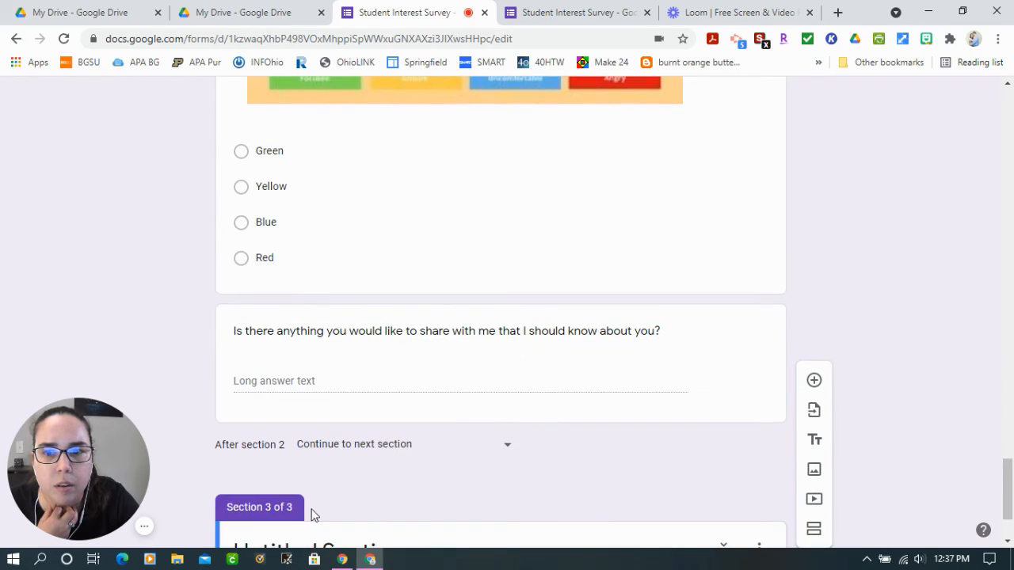
{"action": "scroll", "coordinate": [431, 358], "scroll_direction": "down", "scroll_amount": 1}
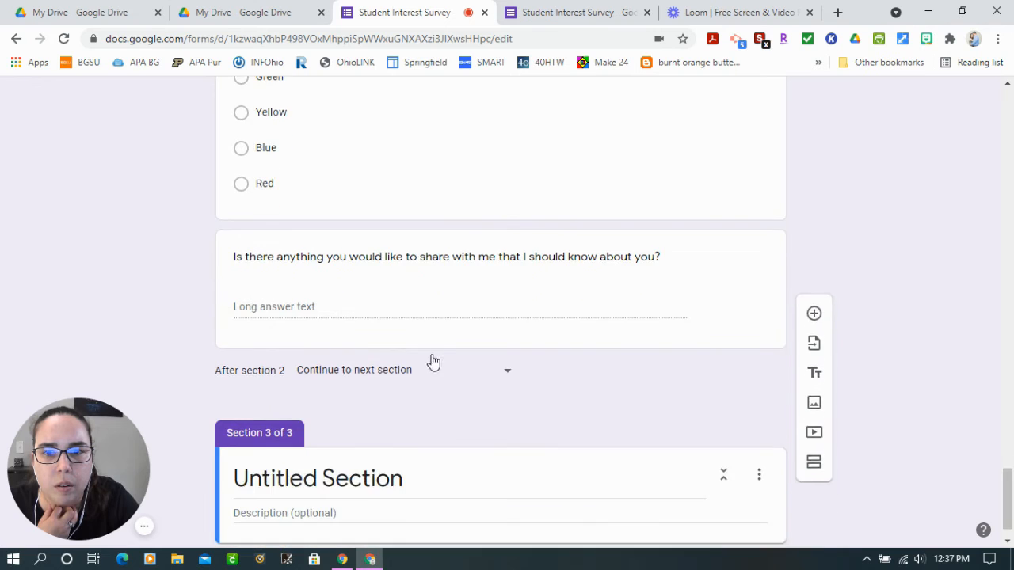
Move the zone question and the paragraph question into section 3, keeping the zone question first
{"action": "scroll", "coordinate": [514, 356], "scroll_direction": "up", "scroll_amount": 5}
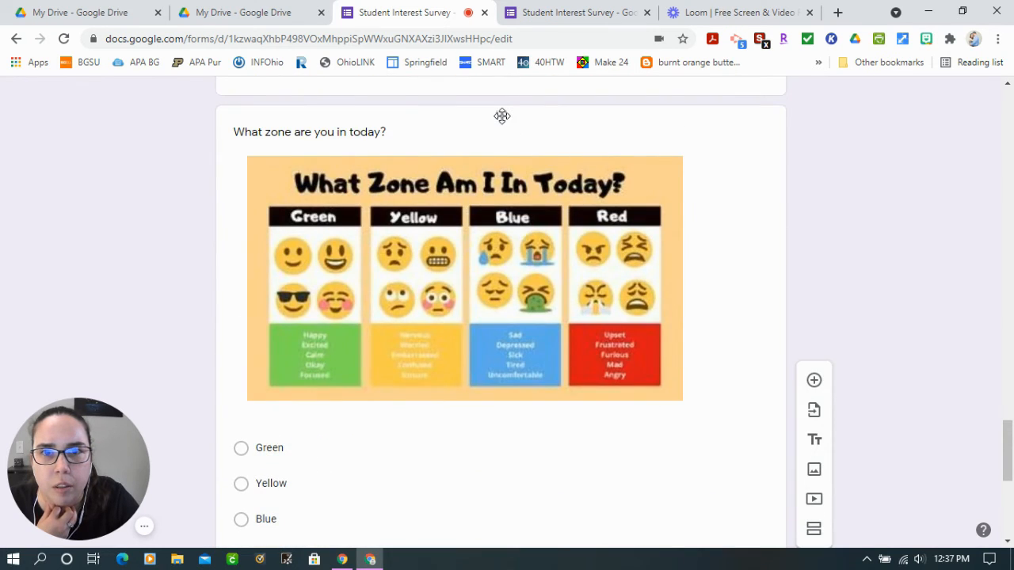
{"action": "left_click_drag", "start_coordinate": [502, 115], "coordinate": [528, 305]}
{"action": "scroll", "coordinate": [527, 303], "scroll_direction": "up", "scroll_amount": 6}
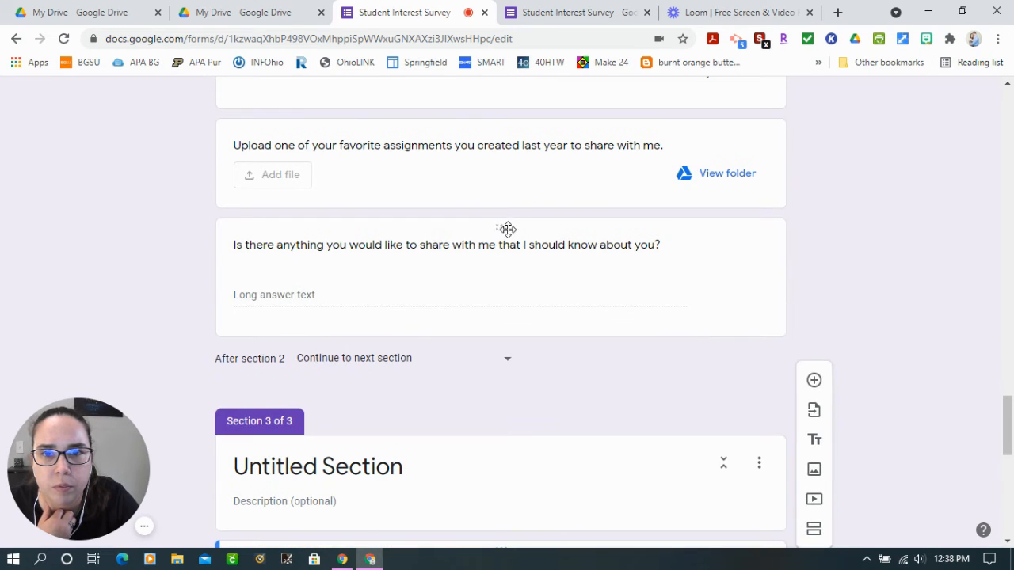
{"action": "left_click_drag", "start_coordinate": [508, 229], "coordinate": [539, 414]}
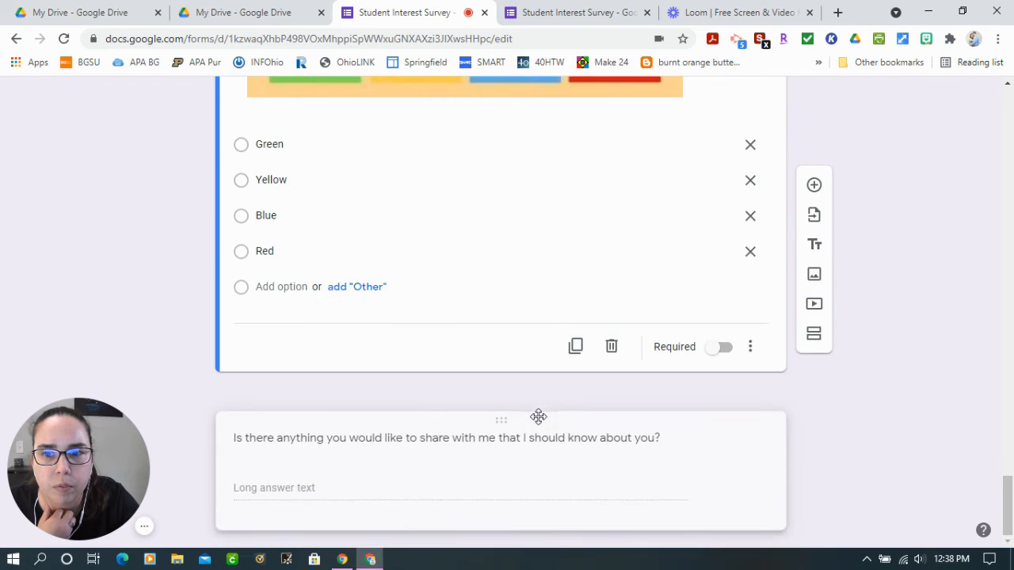
Title section 3 "How Are You Today?"
{"action": "scroll", "coordinate": [503, 343], "scroll_direction": "up", "scroll_amount": 5}
{"action": "left_click", "coordinate": [335, 198]}
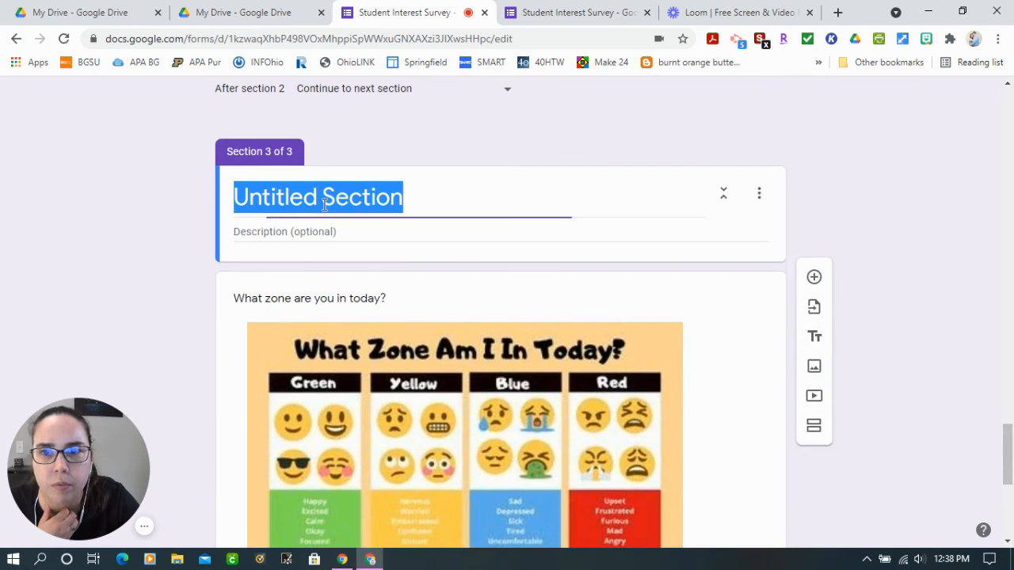
{"action": "type", "text": "How A"}
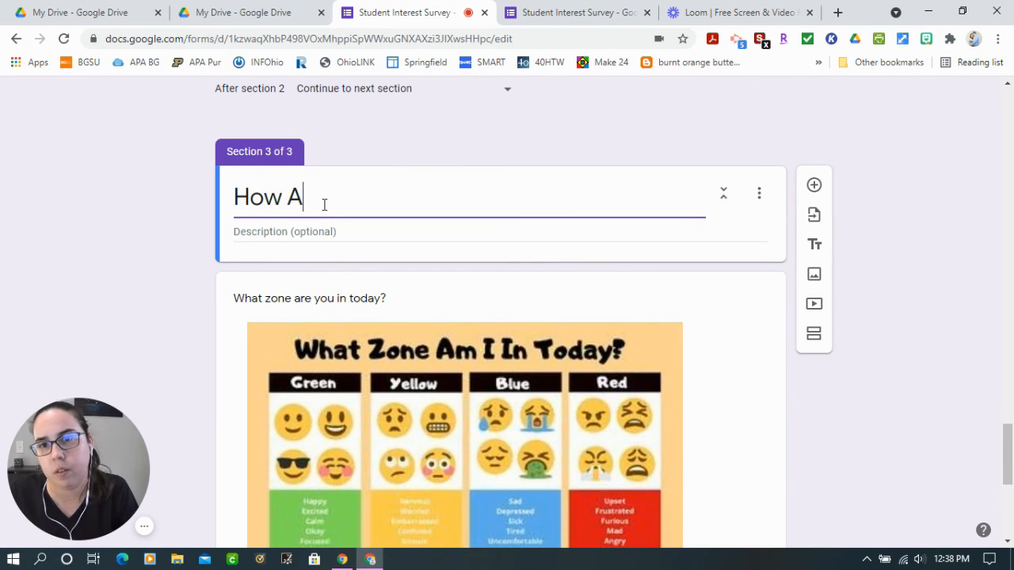
{"action": "type", "text": "re Tou"}
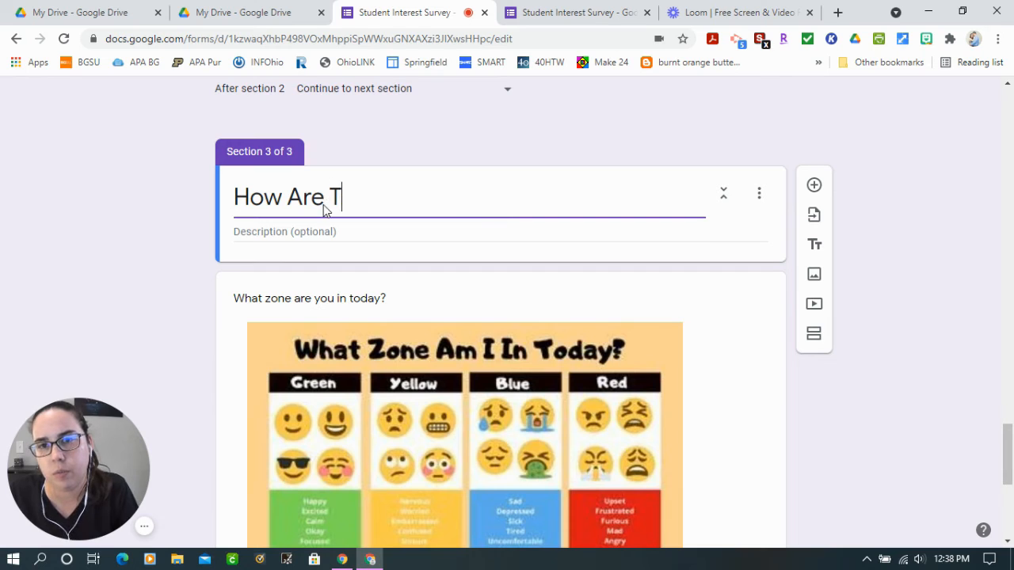
{"action": "key", "text": "BackSpace"}
{"action": "type", "text": "You Today?"}
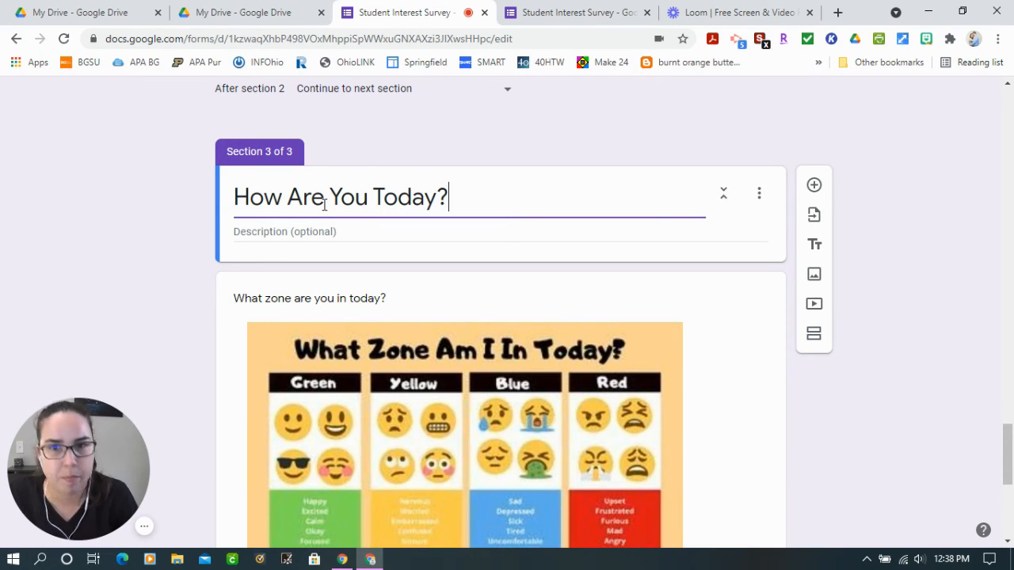
{"action": "left_click", "coordinate": [896, 338]}
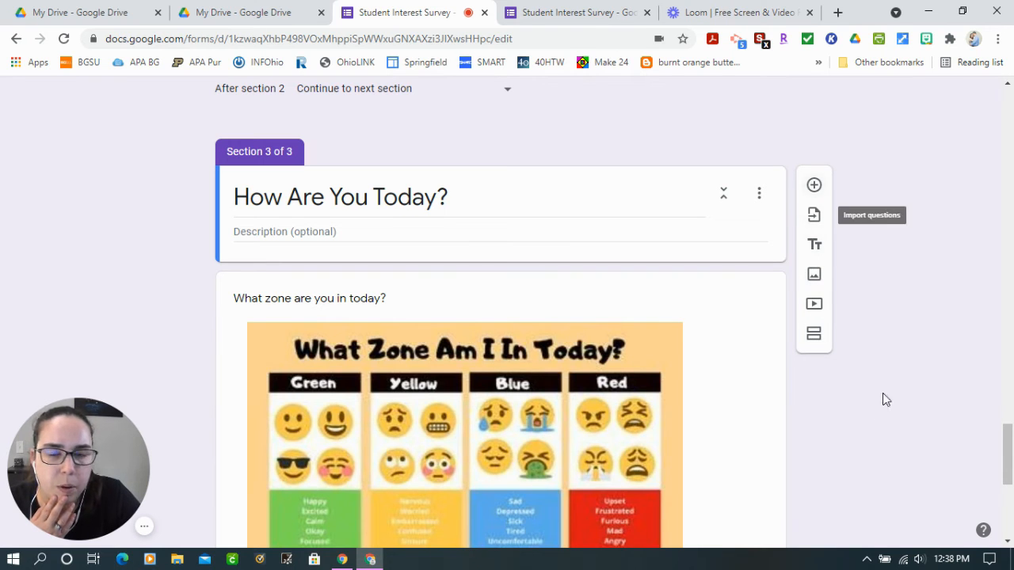
Open the survey's preview and examine the questions and required markers of its first section
{"action": "scroll", "coordinate": [870, 415], "scroll_direction": "down", "scroll_amount": 3}
{"action": "scroll", "coordinate": [871, 415], "scroll_direction": "up", "scroll_amount": 20}
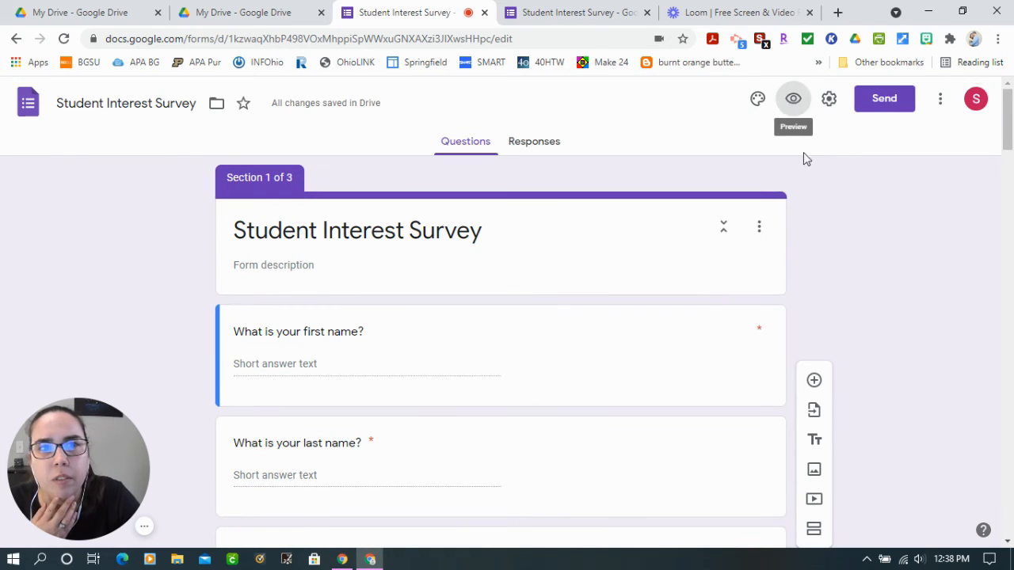
{"action": "left_click", "coordinate": [794, 98]}
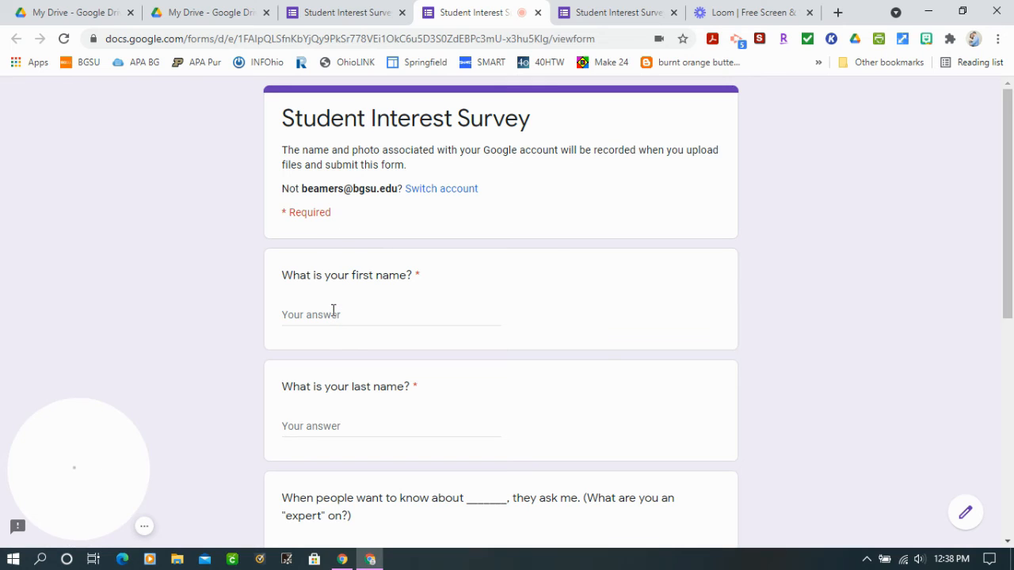
{"action": "scroll", "coordinate": [338, 421], "scroll_direction": "down", "scroll_amount": 2}
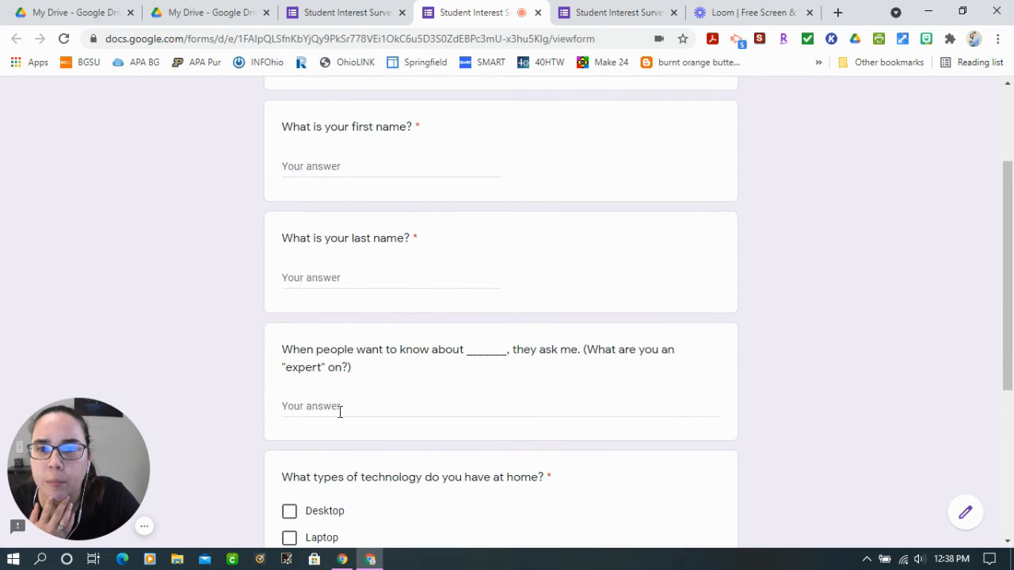
{"action": "scroll", "coordinate": [340, 411], "scroll_direction": "down", "scroll_amount": 1}
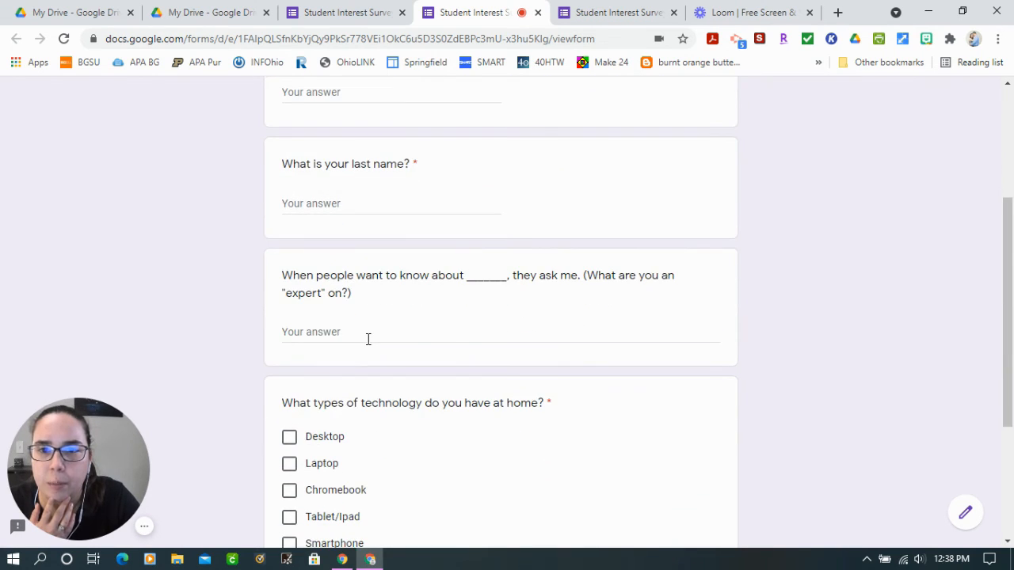
{"action": "scroll", "coordinate": [375, 358], "scroll_direction": "down", "scroll_amount": 1}
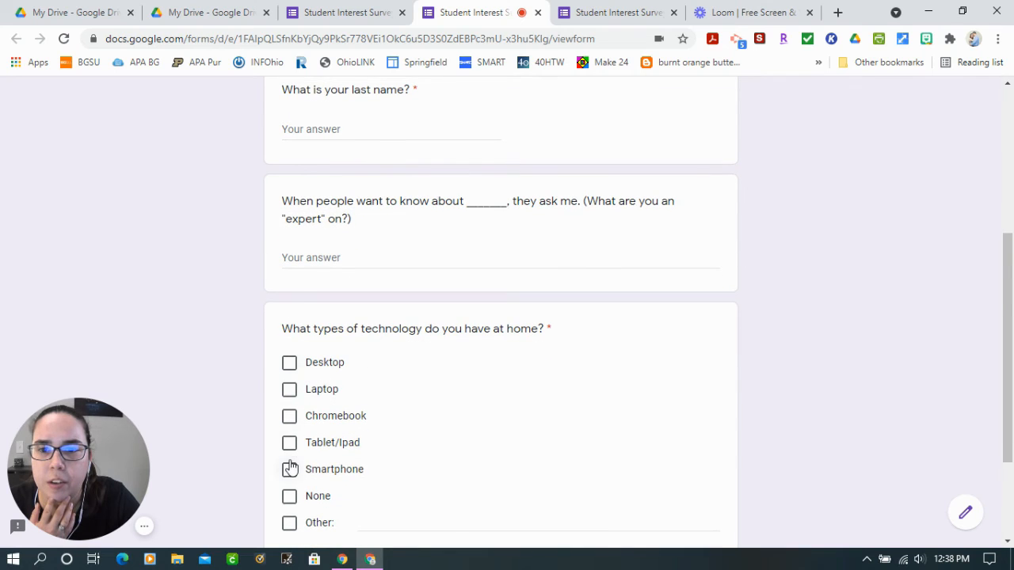
{"action": "scroll", "coordinate": [289, 468], "scroll_direction": "down", "scroll_amount": 1}
{"action": "scroll", "coordinate": [291, 468], "scroll_direction": "down", "scroll_amount": 1}
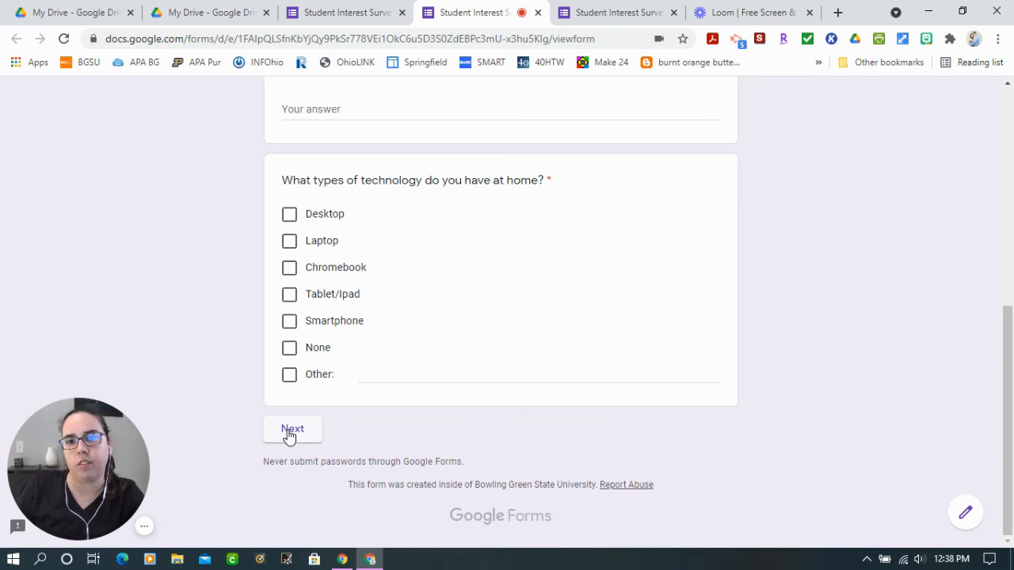
{"action": "scroll", "coordinate": [325, 404], "scroll_direction": "up", "scroll_amount": 2}
{"action": "scroll", "coordinate": [341, 321], "scroll_direction": "up", "scroll_amount": 2}
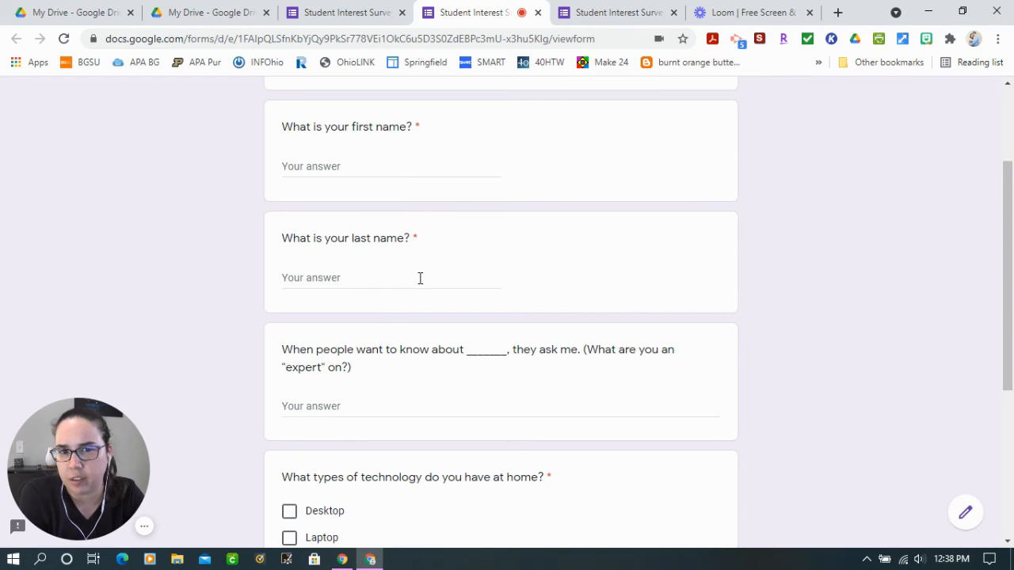
{"action": "scroll", "coordinate": [592, 406], "scroll_direction": "down", "scroll_amount": 2}
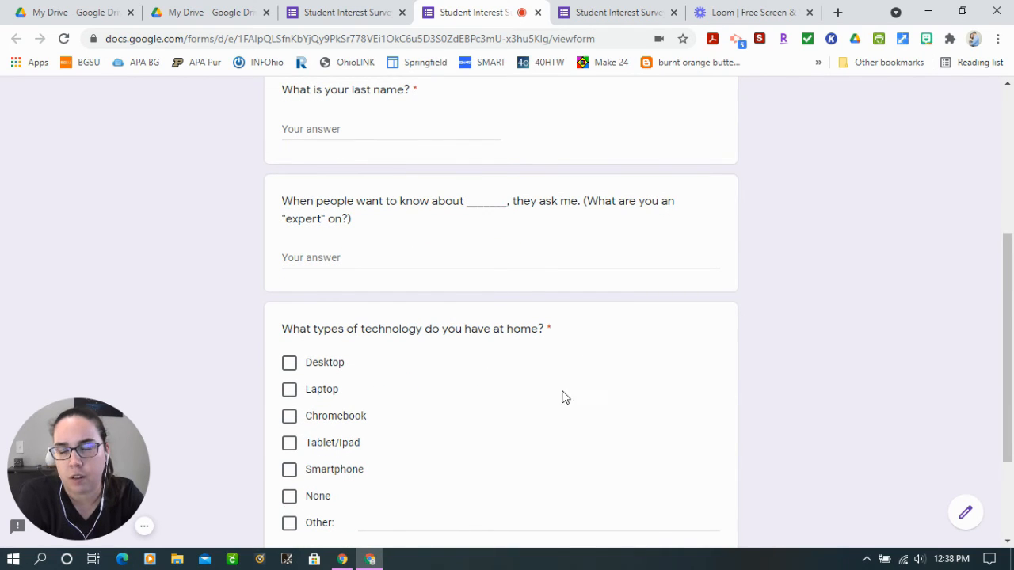
Try to continue with the required questions blank, and fill in the first name and the last-name initial
{"action": "scroll", "coordinate": [564, 397], "scroll_direction": "down", "scroll_amount": 2}
{"action": "left_click", "coordinate": [268, 436]}
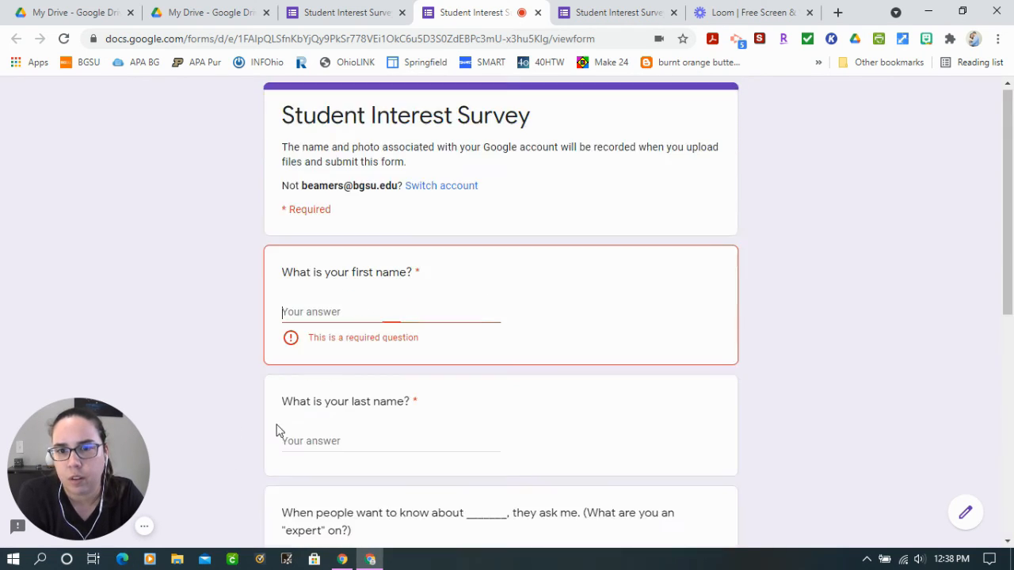
{"action": "type", "text": "Sara"}
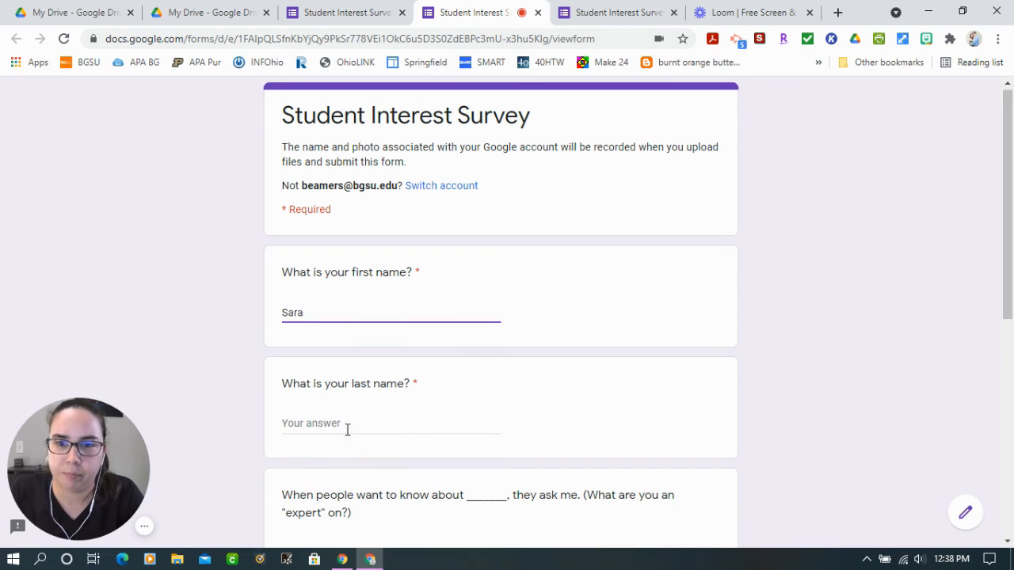
{"action": "left_click", "coordinate": [344, 423]}
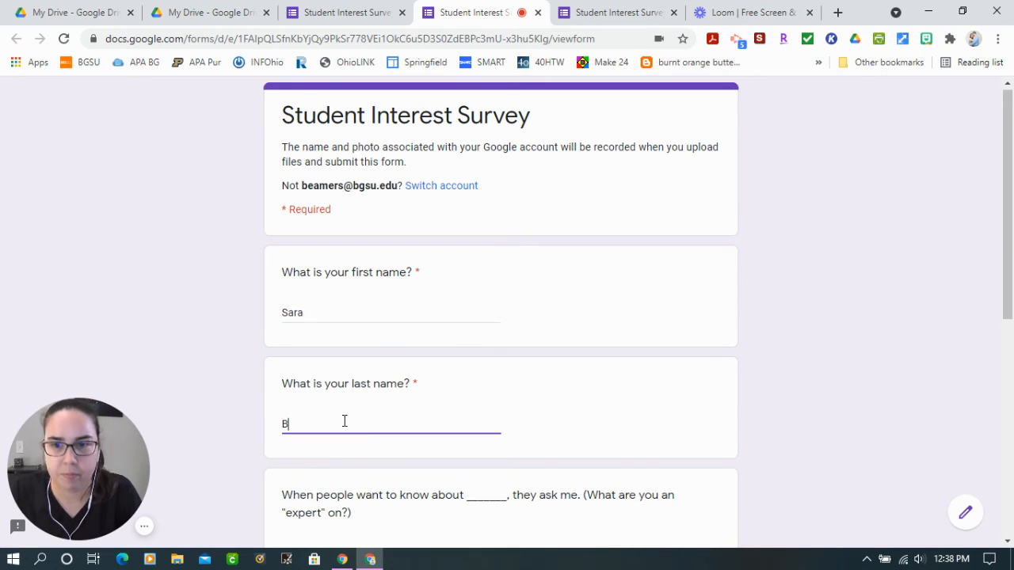
{"action": "type", "text": "B"}
Choose Desktop, Laptop and Chromebook as the technology at home and continue to the Subject Area Questions section
{"action": "scroll", "coordinate": [344, 422], "scroll_direction": "down", "scroll_amount": 4}
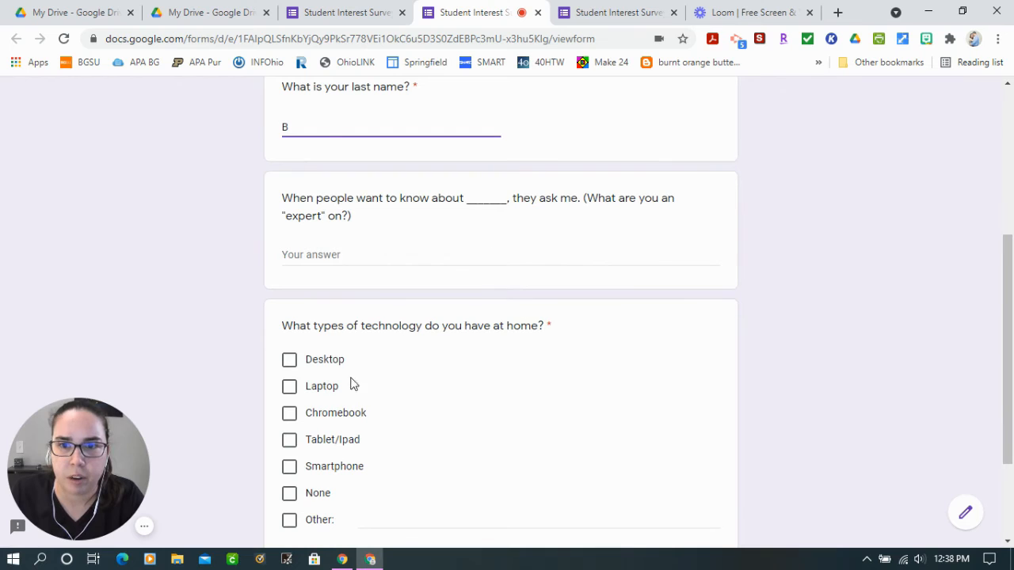
{"action": "left_click", "coordinate": [291, 361]}
{"action": "left_click", "coordinate": [290, 388]}
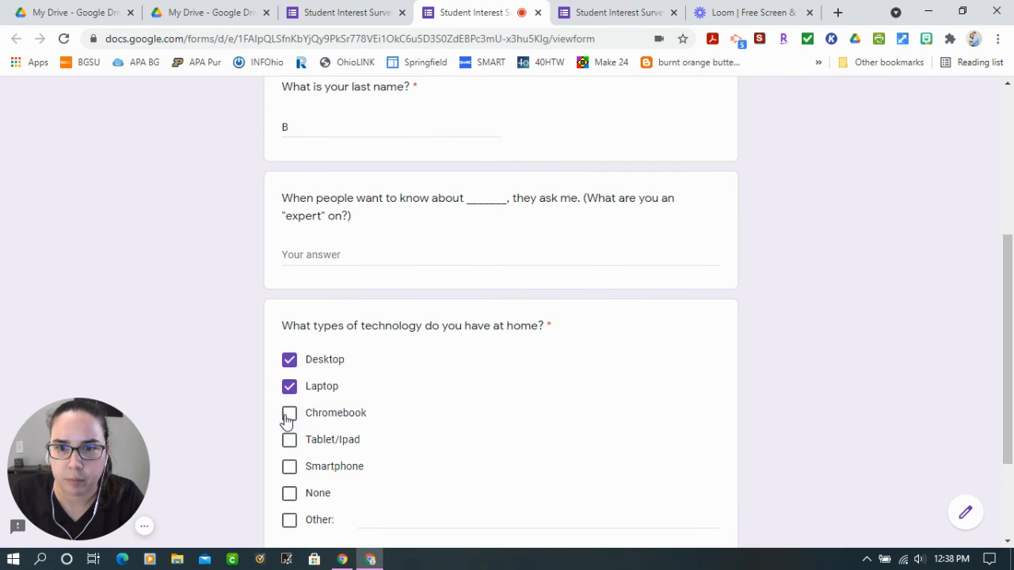
{"action": "left_click", "coordinate": [288, 413]}
{"action": "scroll", "coordinate": [405, 522], "scroll_direction": "down", "scroll_amount": 2}
{"action": "left_click", "coordinate": [292, 428]}
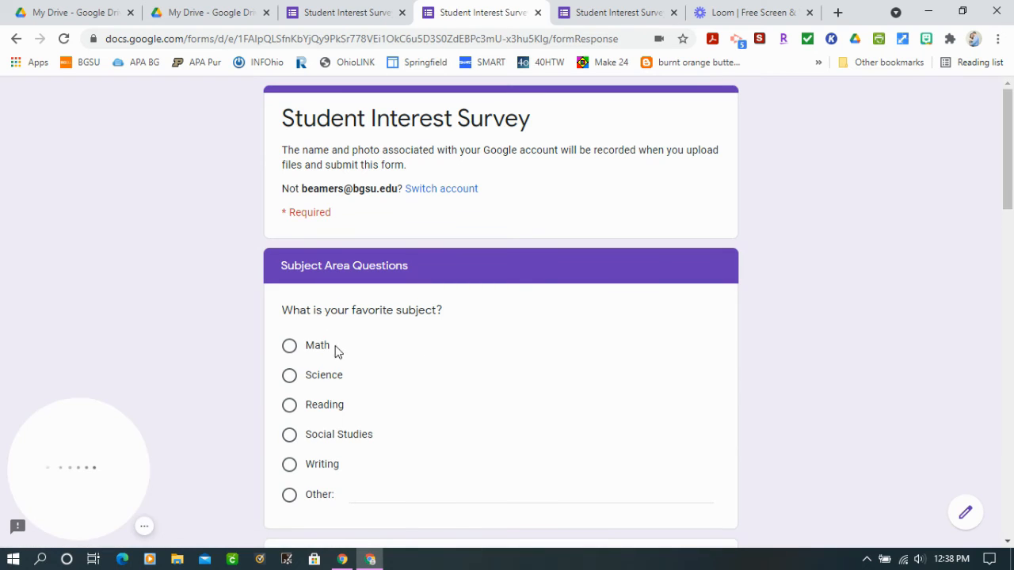
Examine the favorite subject question, the self-ranking grid and the choices for whether parents read books for themselves
{"action": "scroll", "coordinate": [309, 341], "scroll_direction": "down", "scroll_amount": 1}
{"action": "scroll", "coordinate": [325, 456], "scroll_direction": "down", "scroll_amount": 3}
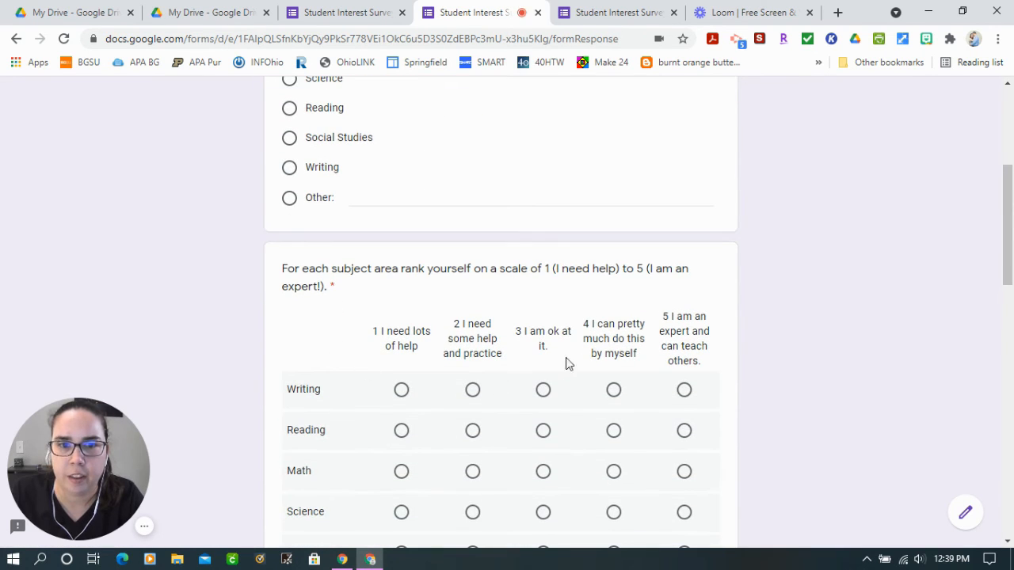
{"action": "scroll", "coordinate": [554, 436], "scroll_direction": "down", "scroll_amount": 2}
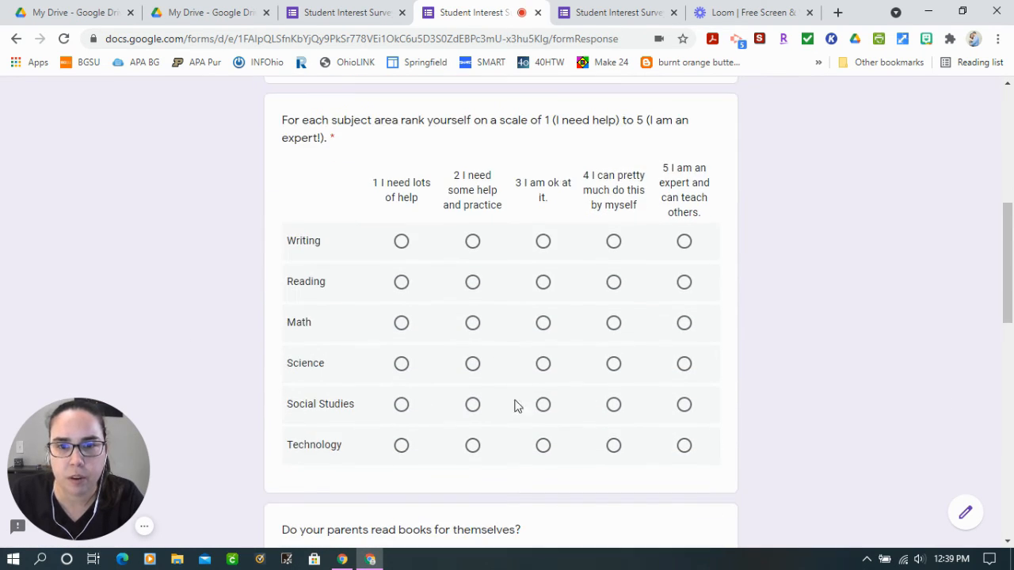
{"action": "scroll", "coordinate": [590, 476], "scroll_direction": "down", "scroll_amount": 3}
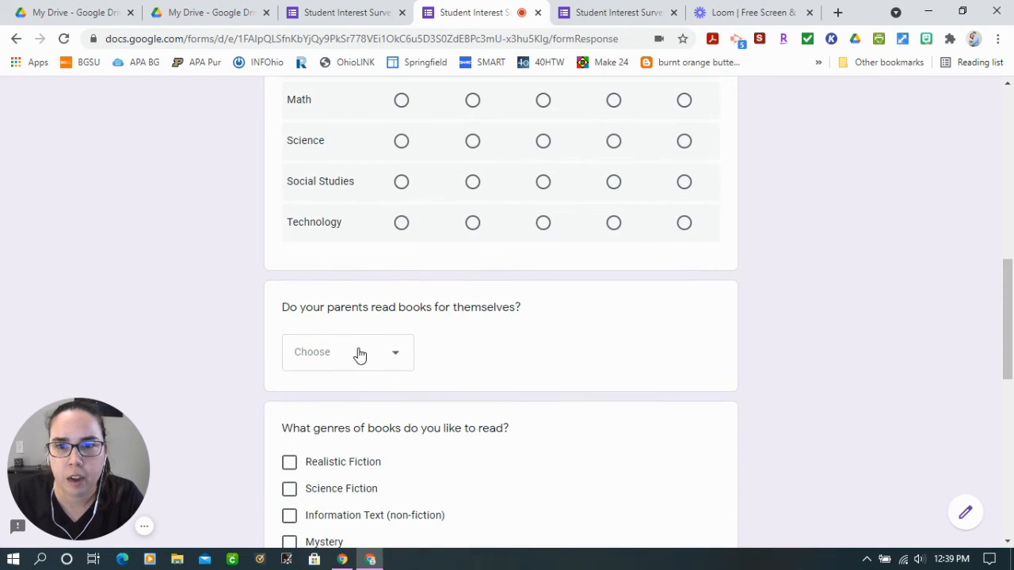
{"action": "left_click", "coordinate": [381, 363]}
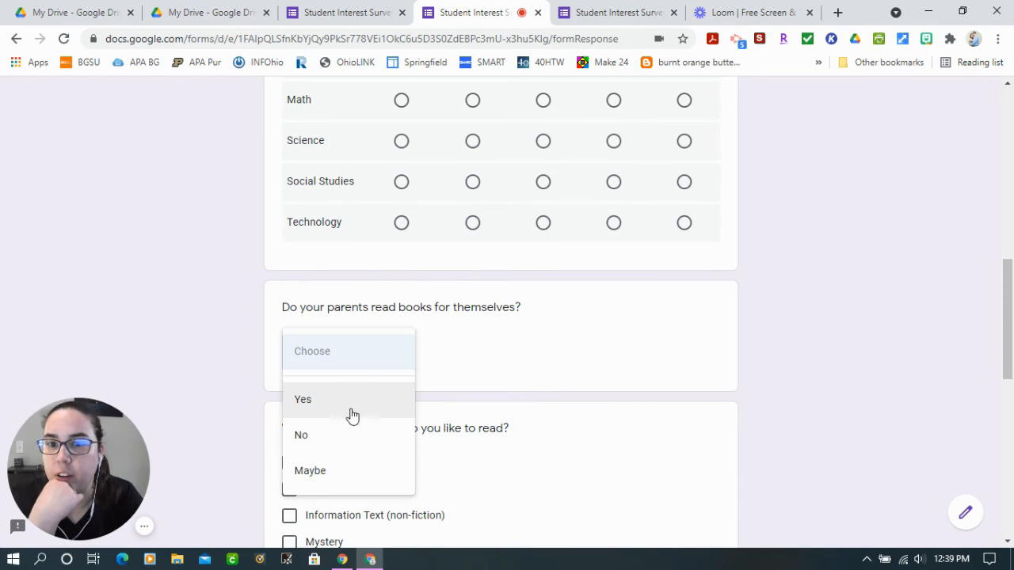
{"action": "left_click", "coordinate": [573, 427]}
{"action": "scroll", "coordinate": [581, 394], "scroll_direction": "down", "scroll_amount": 2}
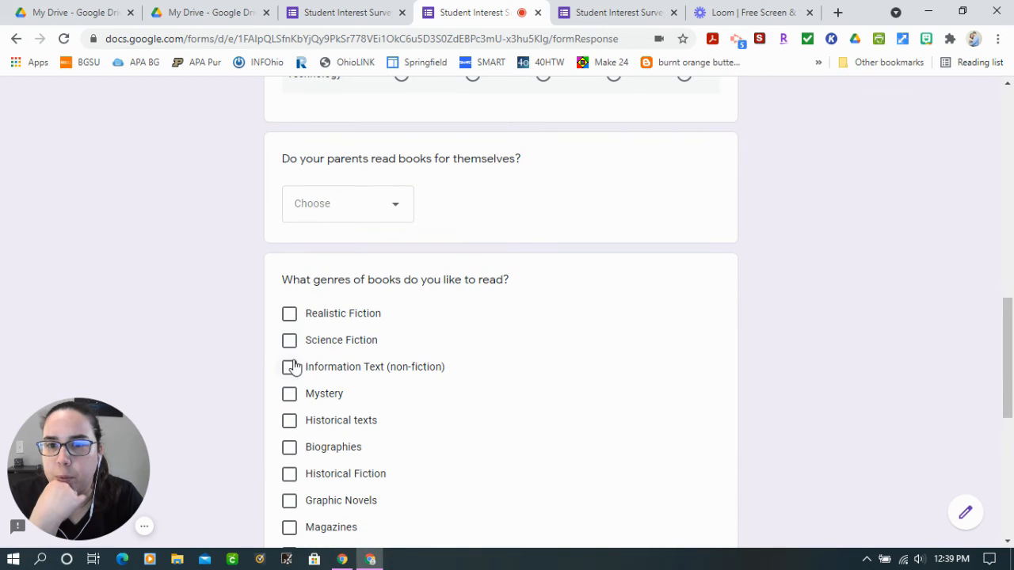
Look over the book genre and reading frequency questions, and view the file upload dialog without adding a file
{"action": "scroll", "coordinate": [292, 411], "scroll_direction": "down", "scroll_amount": 5}
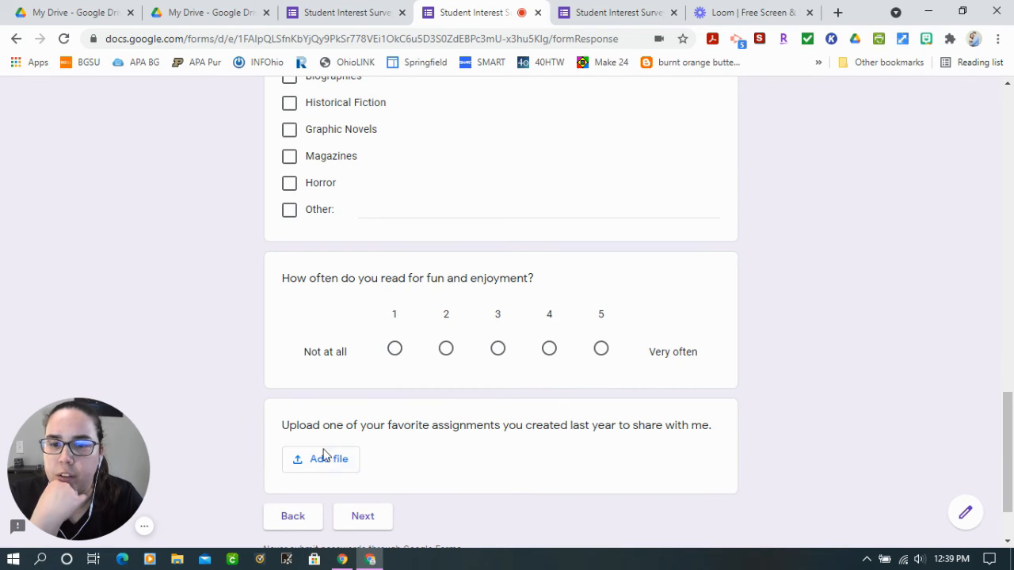
{"action": "scroll", "coordinate": [345, 460], "scroll_direction": "down", "scroll_amount": 2}
{"action": "left_click", "coordinate": [326, 389]}
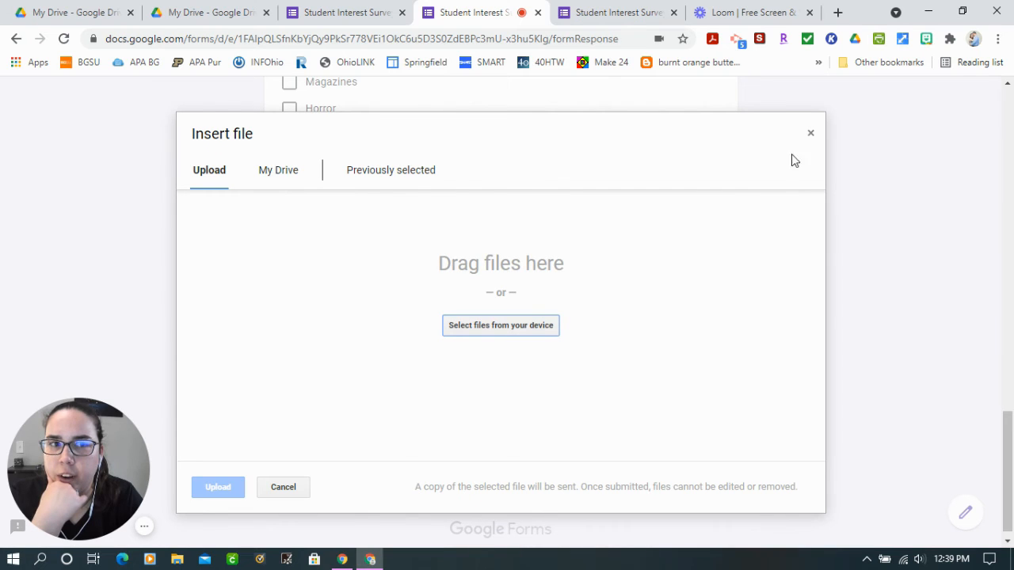
{"action": "left_click", "coordinate": [812, 135]}
Rank all six subject areas as 5 in the required grid and continue to the "How Are You Today?" section
{"action": "left_click", "coordinate": [364, 449]}
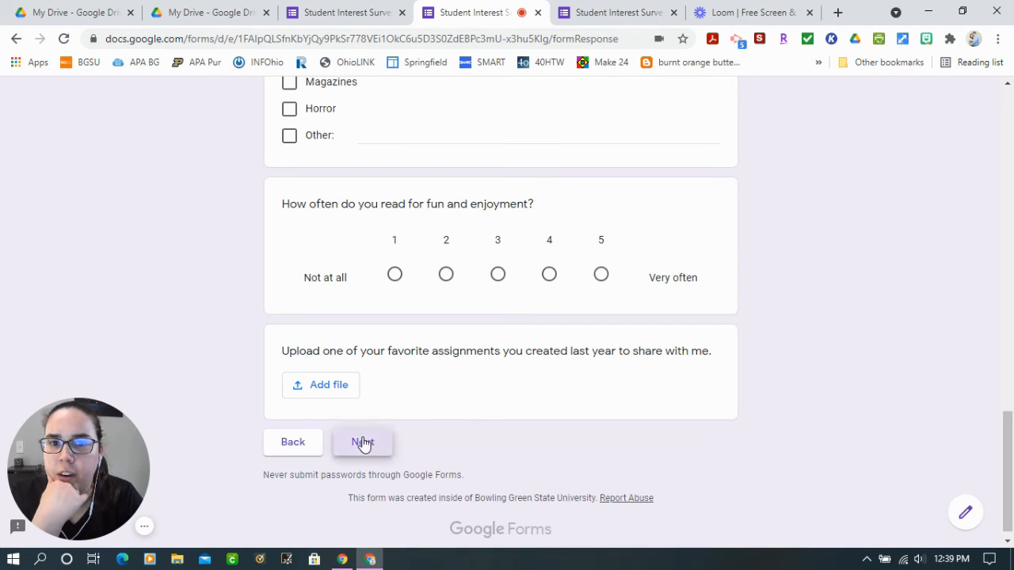
{"action": "scroll", "coordinate": [506, 388], "scroll_direction": "down", "scroll_amount": 1}
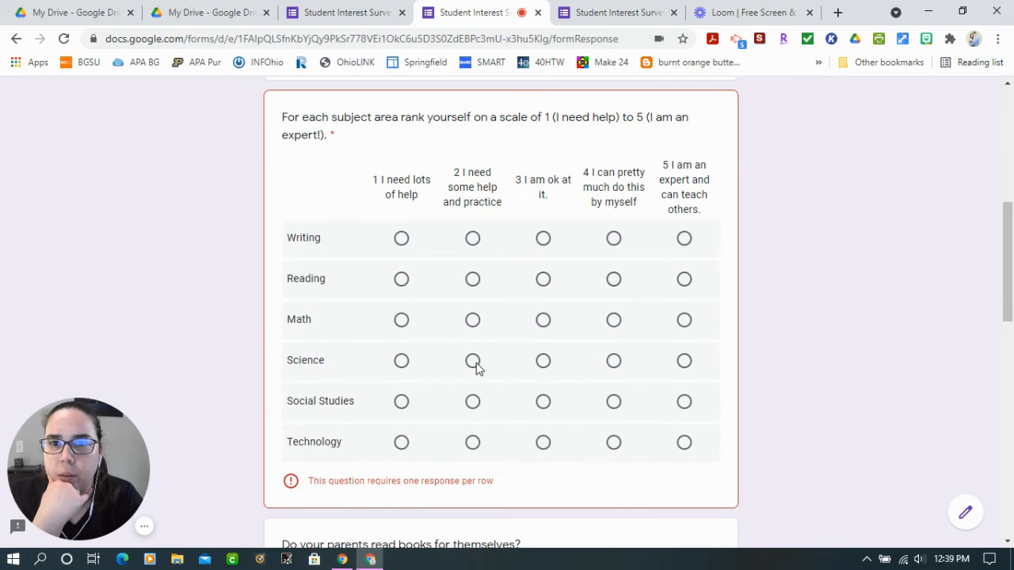
{"action": "scroll", "coordinate": [477, 369], "scroll_direction": "up", "scroll_amount": 1}
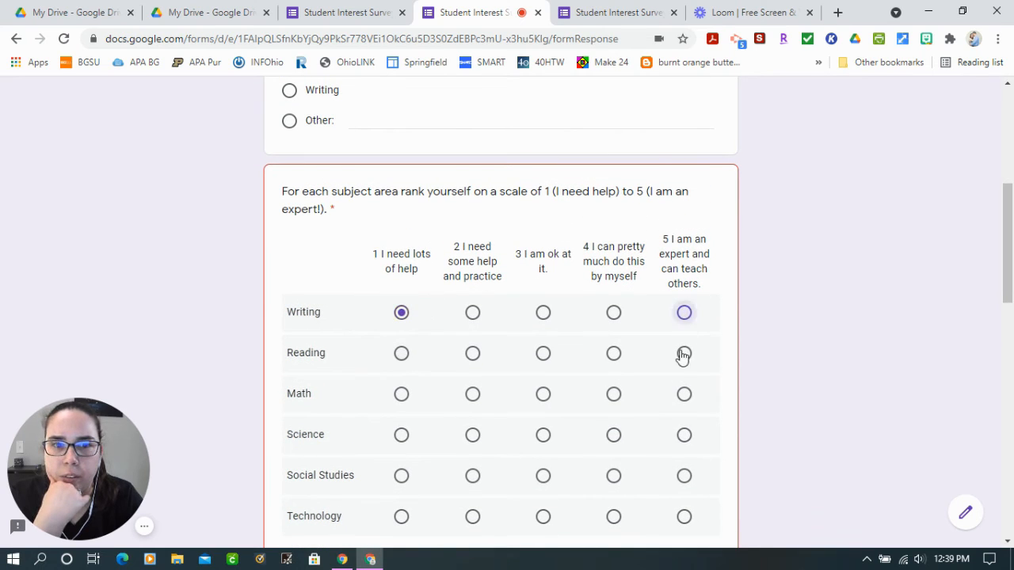
{"action": "left_click", "coordinate": [685, 435]}
{"action": "left_click", "coordinate": [685, 475]}
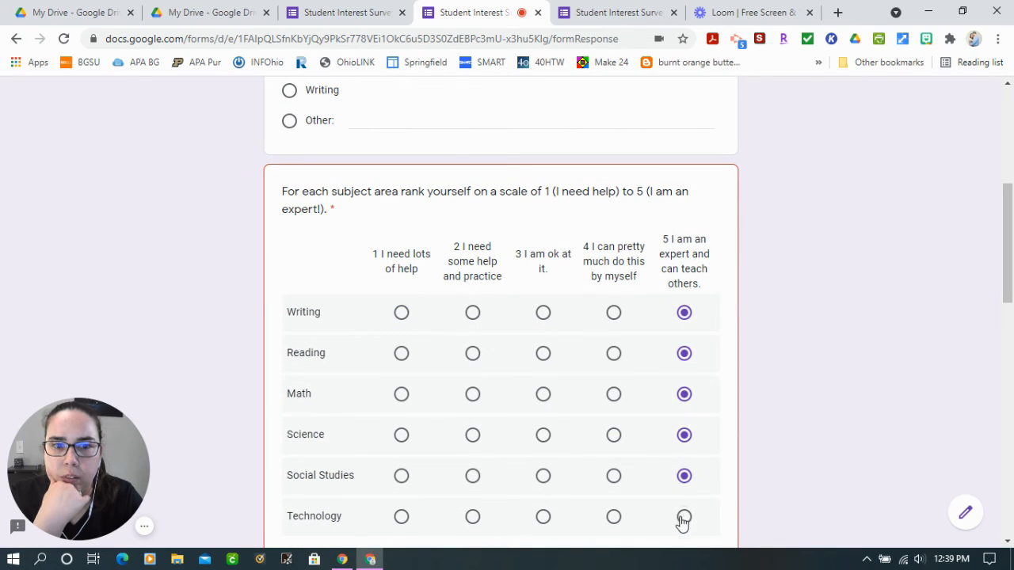
{"action": "left_click", "coordinate": [684, 516]}
{"action": "scroll", "coordinate": [616, 437], "scroll_direction": "down", "scroll_amount": 4}
{"action": "scroll", "coordinate": [515, 438], "scroll_direction": "down", "scroll_amount": 8}
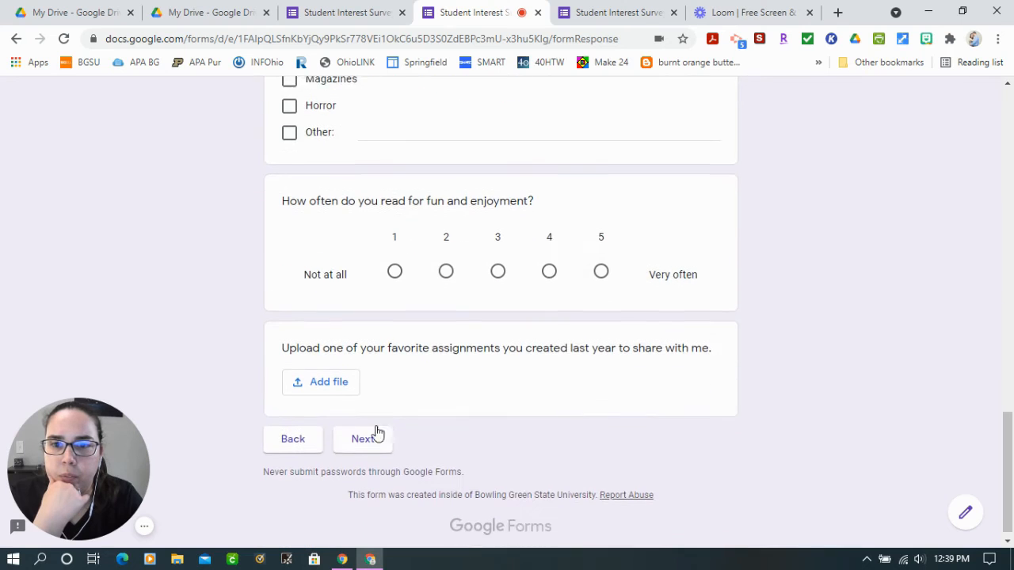
{"action": "left_click", "coordinate": [369, 434]}
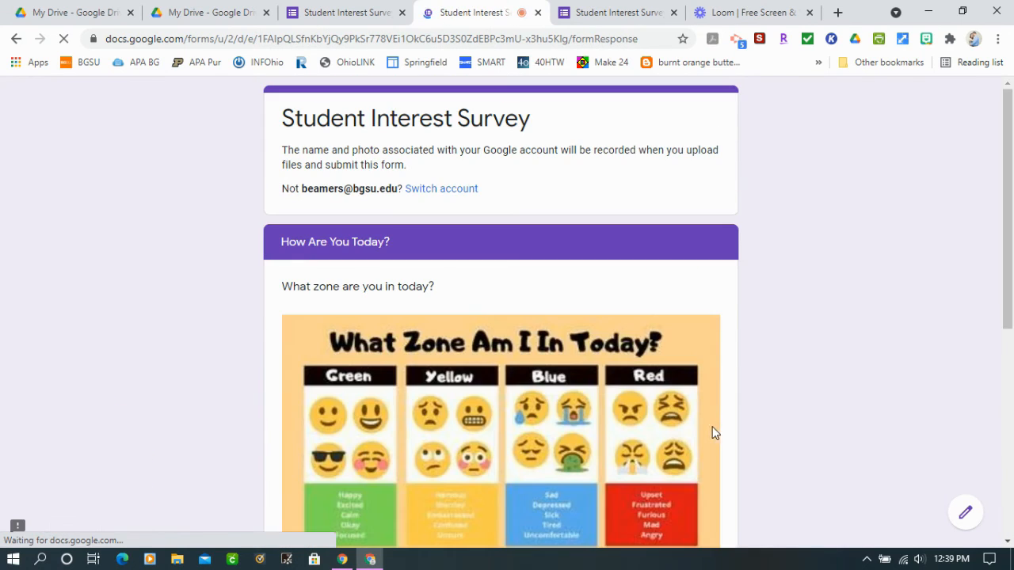
Answer Yellow to the question about today's zone and try to submit the survey
{"action": "scroll", "coordinate": [486, 362], "scroll_direction": "down", "scroll_amount": 1}
{"action": "scroll", "coordinate": [483, 356], "scroll_direction": "up", "scroll_amount": 1}
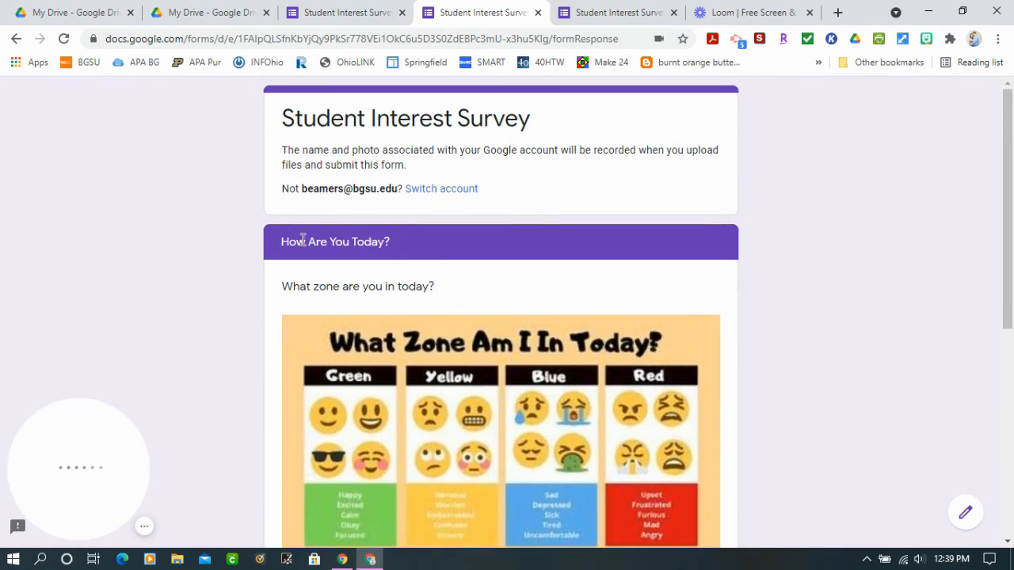
{"action": "scroll", "coordinate": [405, 301], "scroll_direction": "down", "scroll_amount": 2}
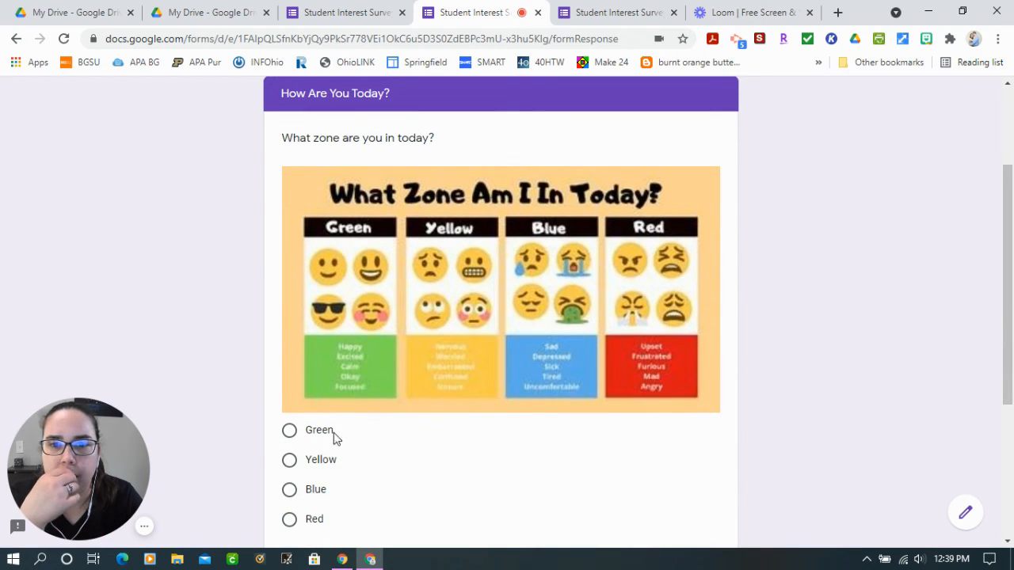
{"action": "left_click", "coordinate": [305, 462]}
{"action": "scroll", "coordinate": [433, 467], "scroll_direction": "down", "scroll_amount": 4}
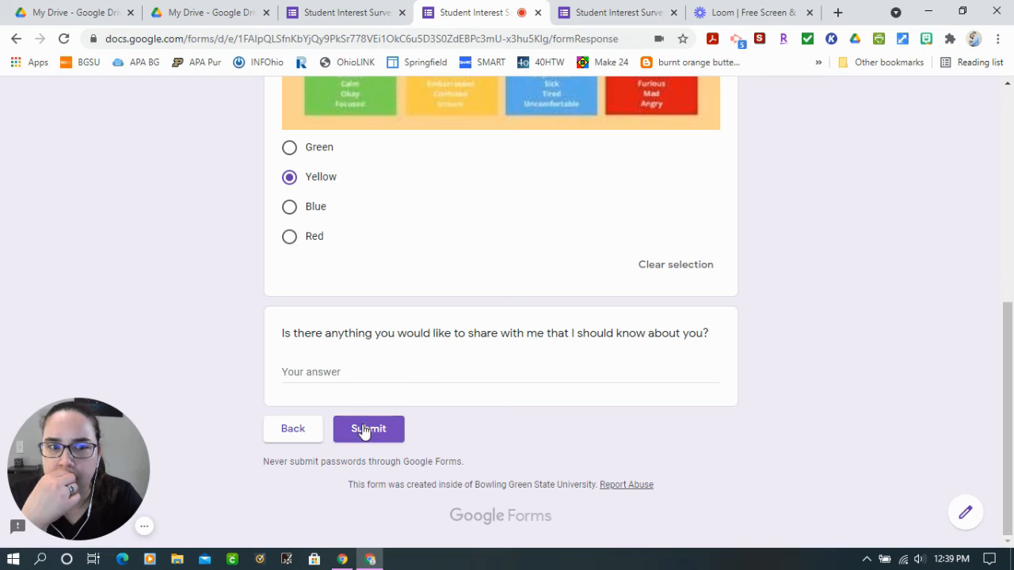
{"action": "left_click", "coordinate": [378, 434]}
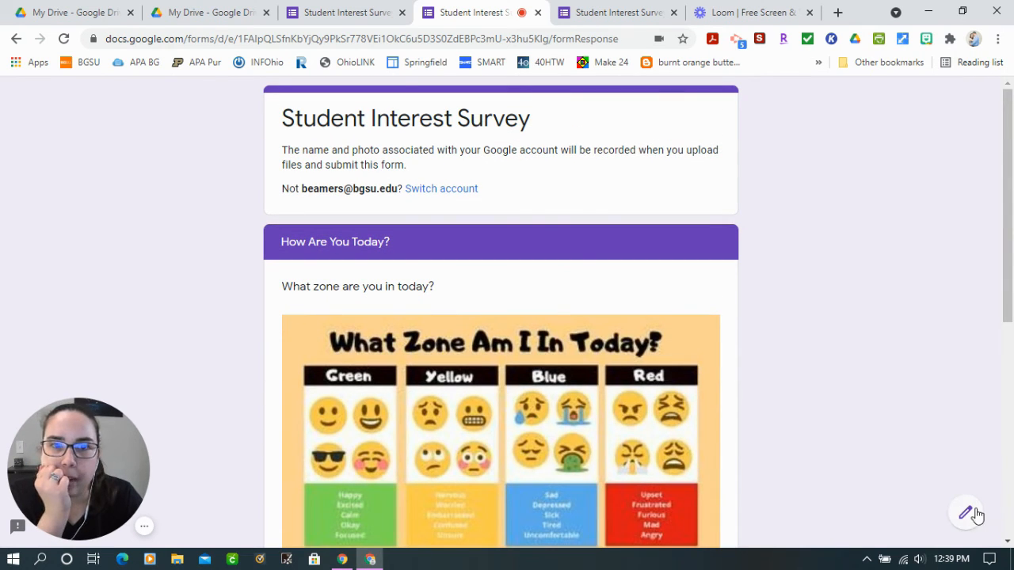
Go back through the sections to the first one, and leave the student view to return to editing the form
{"action": "scroll", "coordinate": [342, 443], "scroll_direction": "down", "scroll_amount": 5}
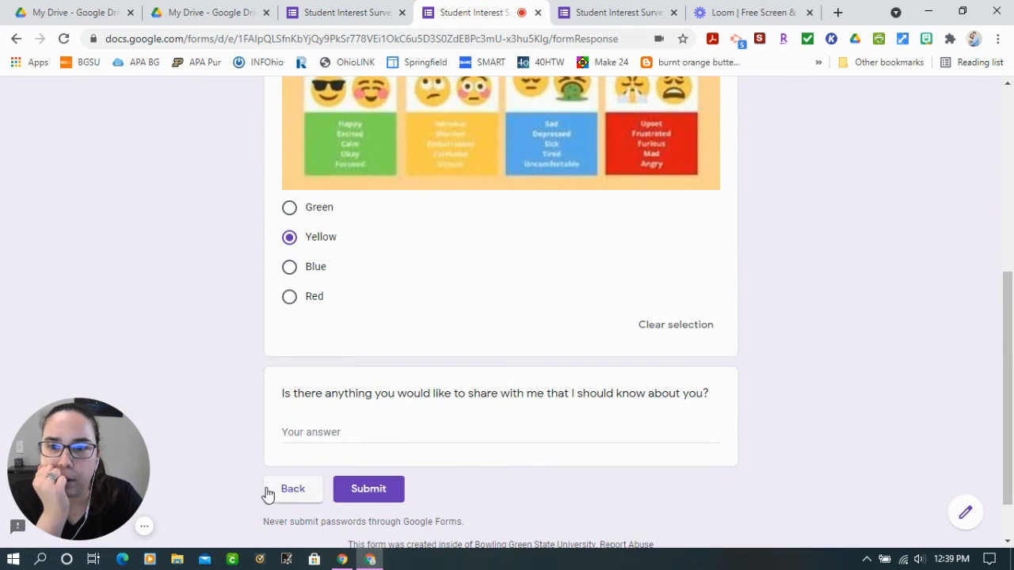
{"action": "left_click", "coordinate": [273, 485]}
{"action": "scroll", "coordinate": [309, 435], "scroll_direction": "down", "scroll_amount": 10}
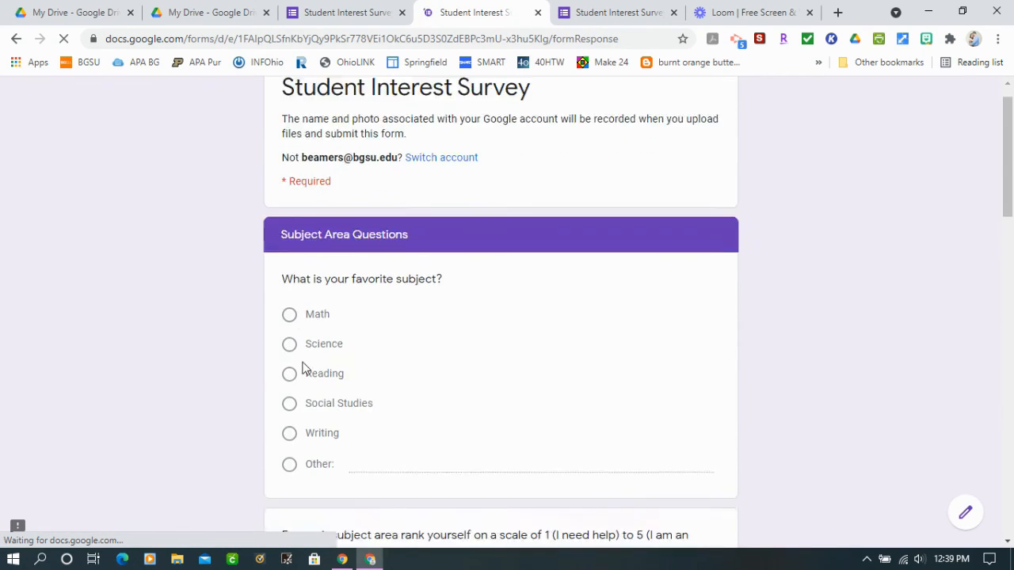
{"action": "scroll", "coordinate": [306, 511], "scroll_direction": "down", "scroll_amount": 10}
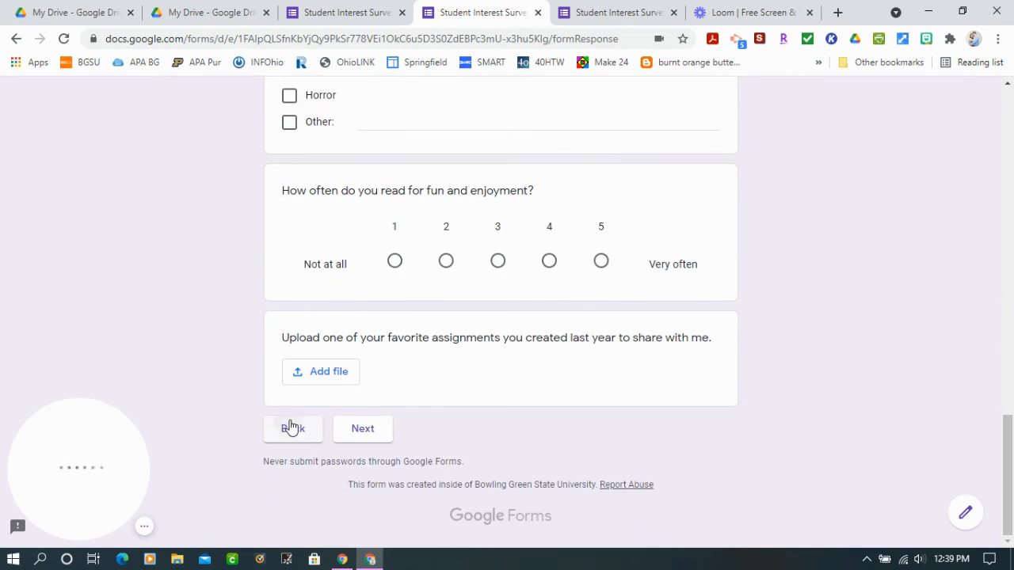
{"action": "left_click", "coordinate": [290, 427]}
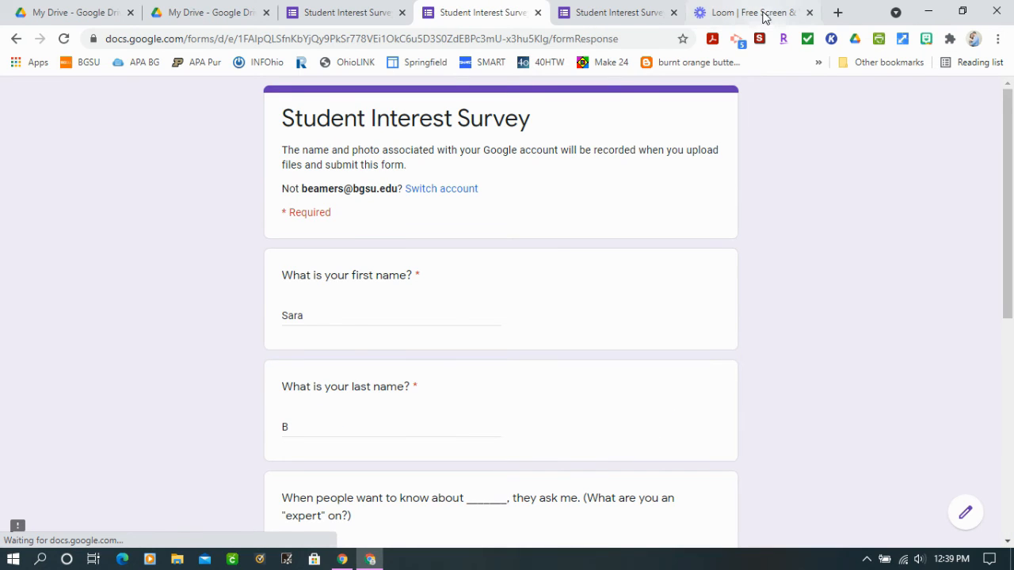
{"action": "left_click", "coordinate": [960, 509]}
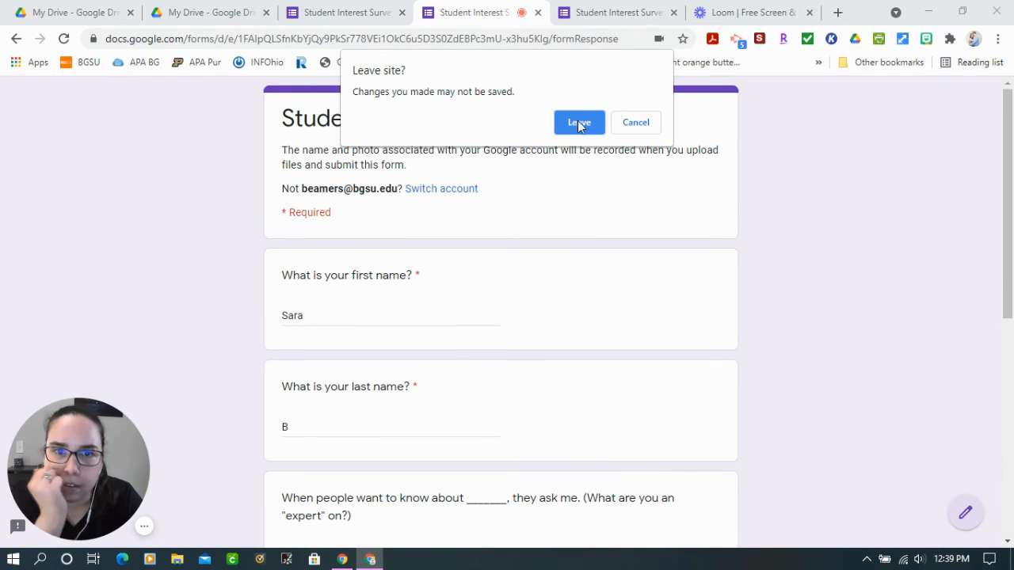
{"action": "left_click", "coordinate": [579, 123]}
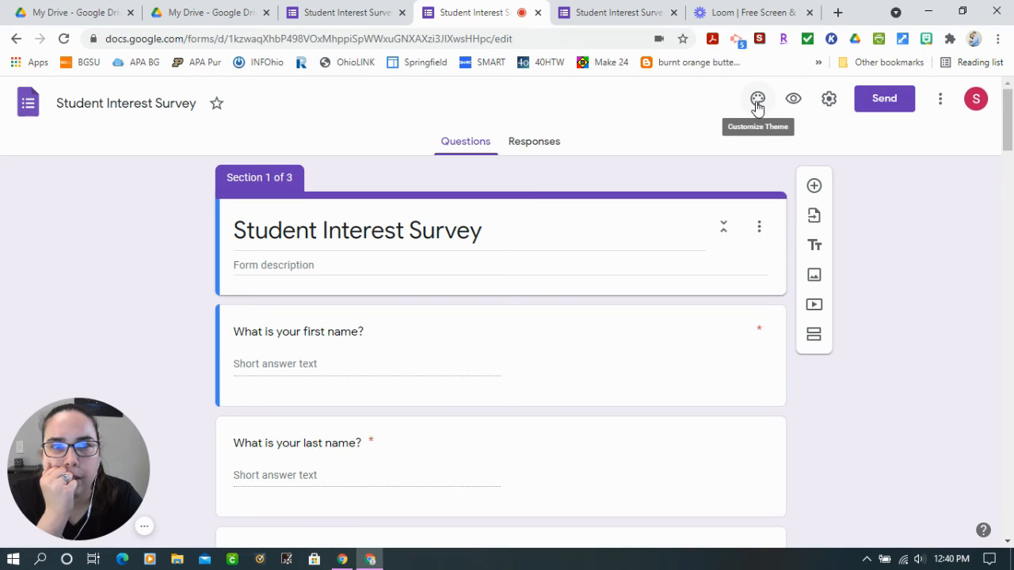
Try indigo and two blue shades as the form's theme color, and set it to green #4caf50
{"action": "left_click", "coordinate": [757, 101]}
{"action": "scroll", "coordinate": [886, 355], "scroll_direction": "down", "scroll_amount": 5}
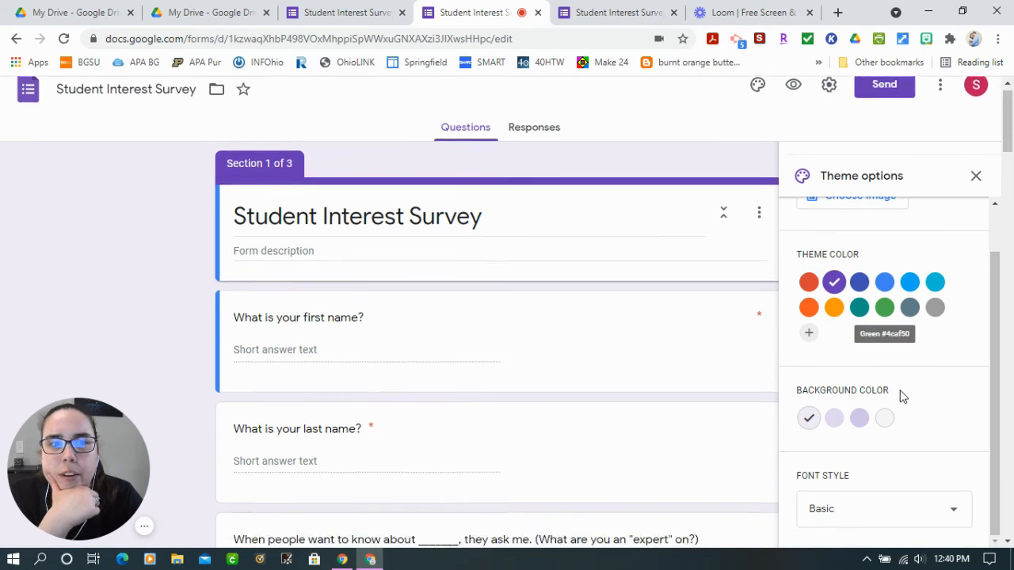
{"action": "scroll", "coordinate": [889, 453], "scroll_direction": "up", "scroll_amount": 1}
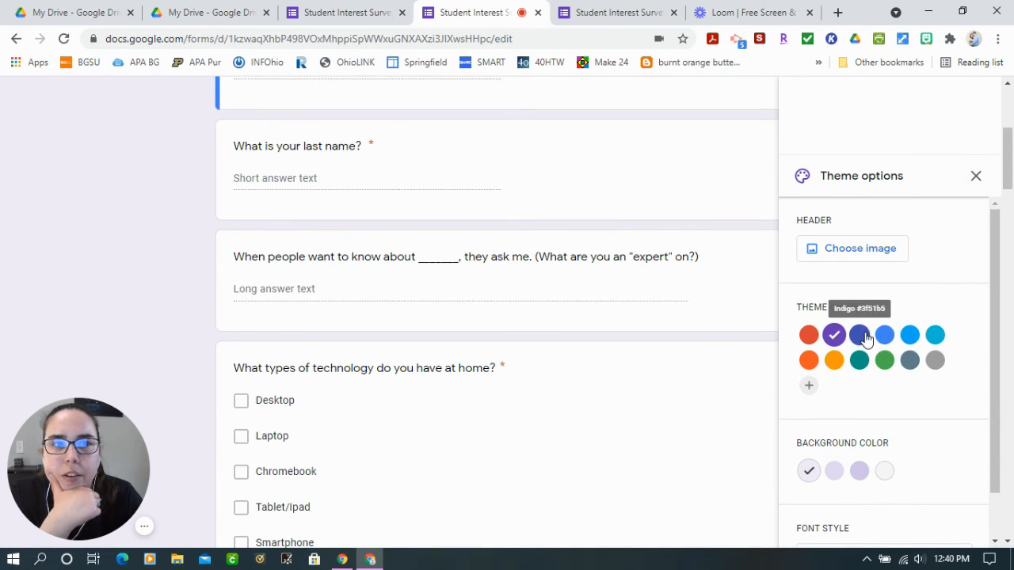
{"action": "left_click", "coordinate": [860, 335]}
{"action": "left_click", "coordinate": [885, 337]}
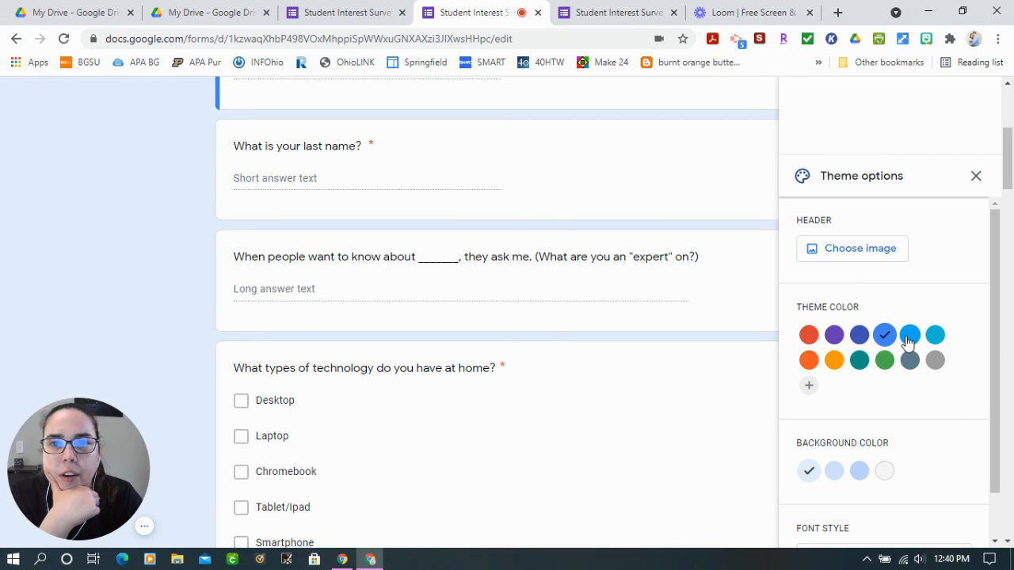
{"action": "left_click", "coordinate": [910, 336]}
{"action": "left_click", "coordinate": [885, 361]}
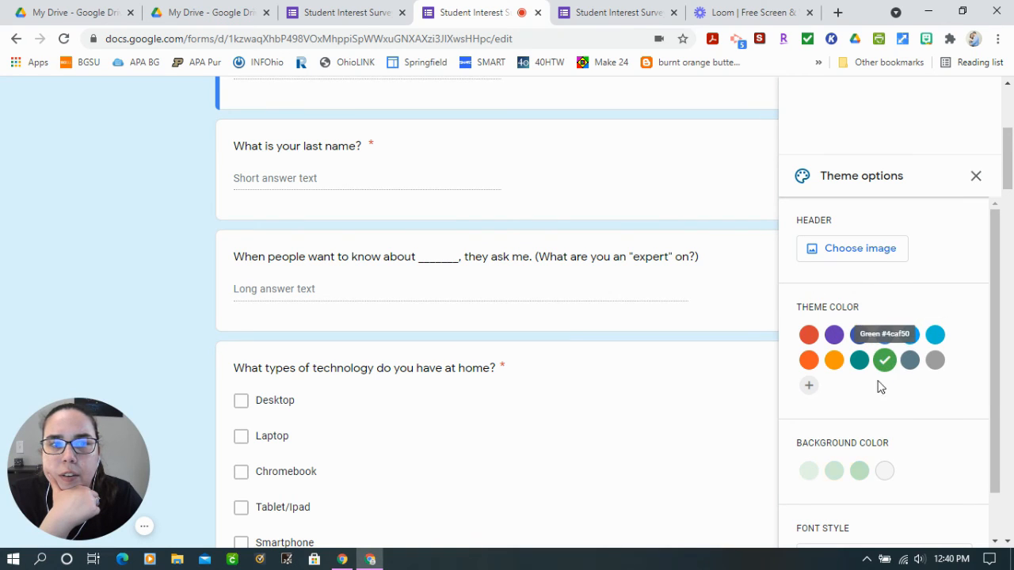
{"action": "left_click", "coordinate": [809, 385]}
{"action": "left_click_drag", "start_coordinate": [940, 354], "coordinate": [910, 431]}
{"action": "left_click", "coordinate": [847, 494]}
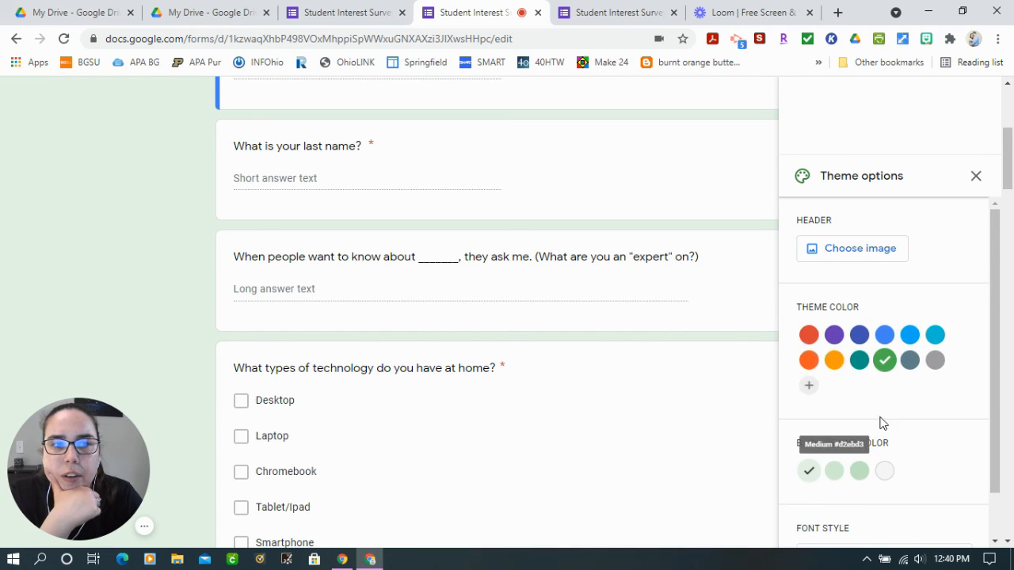
Try the medium background shade, and set the form's background color to the dark shade #c0e3c2
{"action": "left_click", "coordinate": [834, 472]}
{"action": "left_click", "coordinate": [861, 473]}
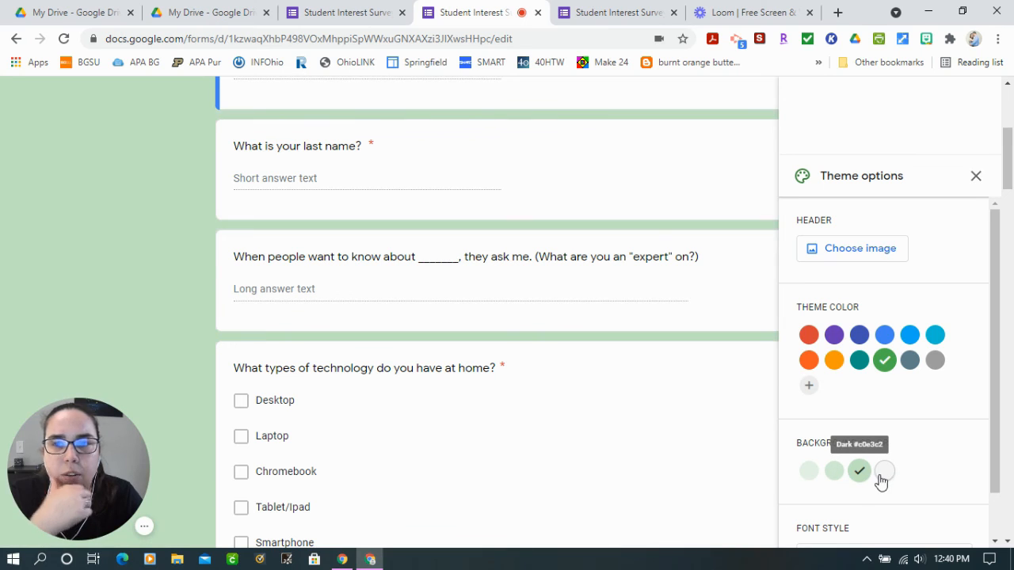
Try the gray and light green background shades, and set the background color back to the dark green shade
{"action": "left_click", "coordinate": [882, 474]}
{"action": "left_click", "coordinate": [809, 472]}
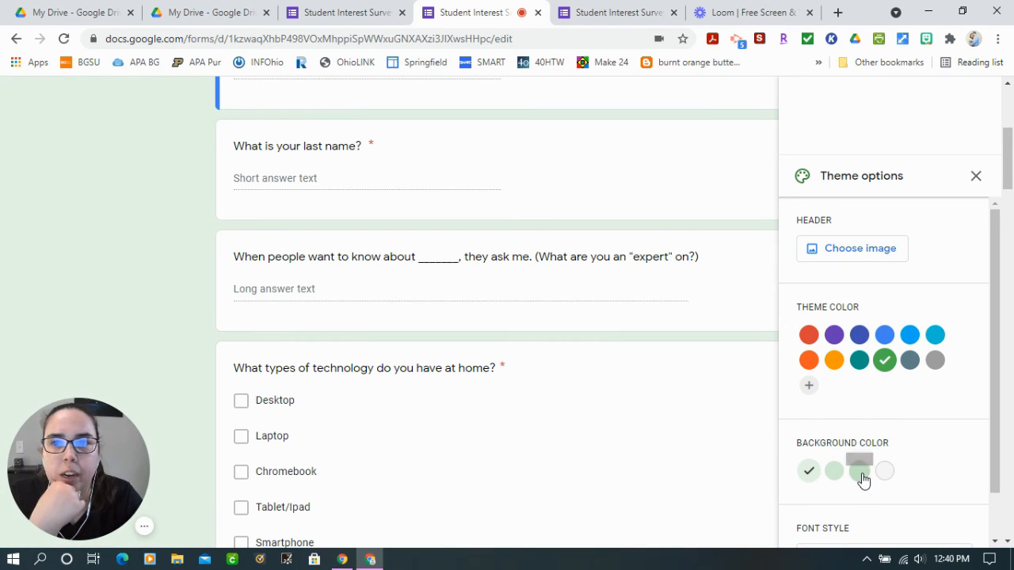
{"action": "left_click", "coordinate": [861, 474]}
Try the Decorative, Formal and Playful font styles on the form, and set the font style back to Basic
{"action": "scroll", "coordinate": [290, 338], "scroll_direction": "down", "scroll_amount": 3}
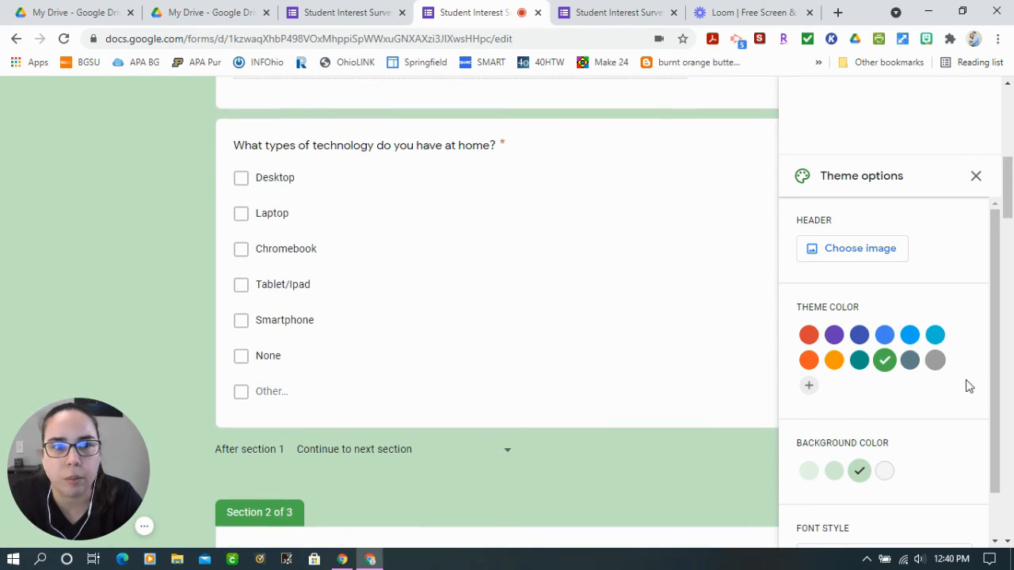
{"action": "scroll", "coordinate": [951, 420], "scroll_direction": "down", "scroll_amount": 1}
{"action": "left_click", "coordinate": [861, 524]}
{"action": "scroll", "coordinate": [887, 460], "scroll_direction": "down", "scroll_amount": 3}
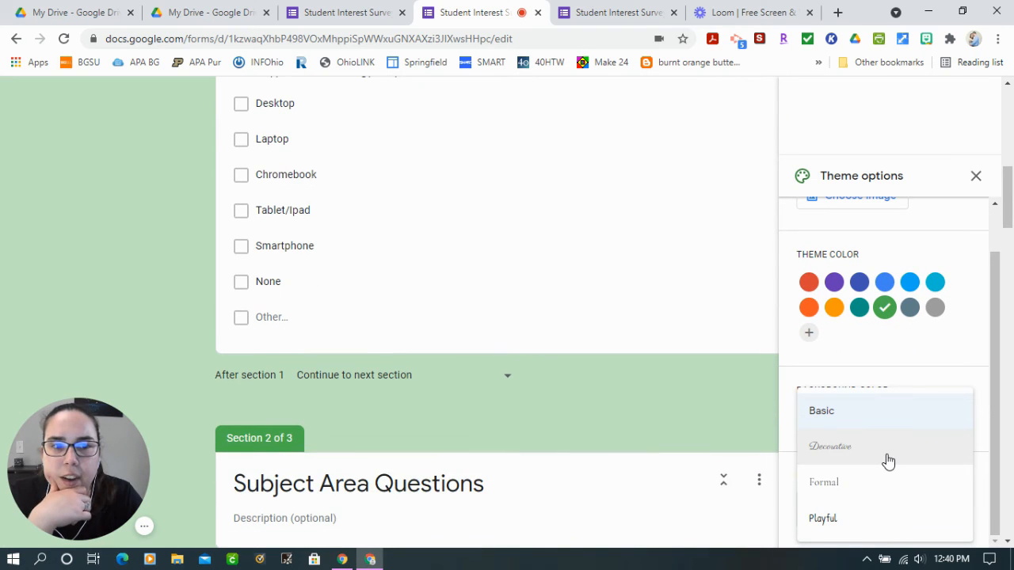
{"action": "left_click", "coordinate": [878, 448]}
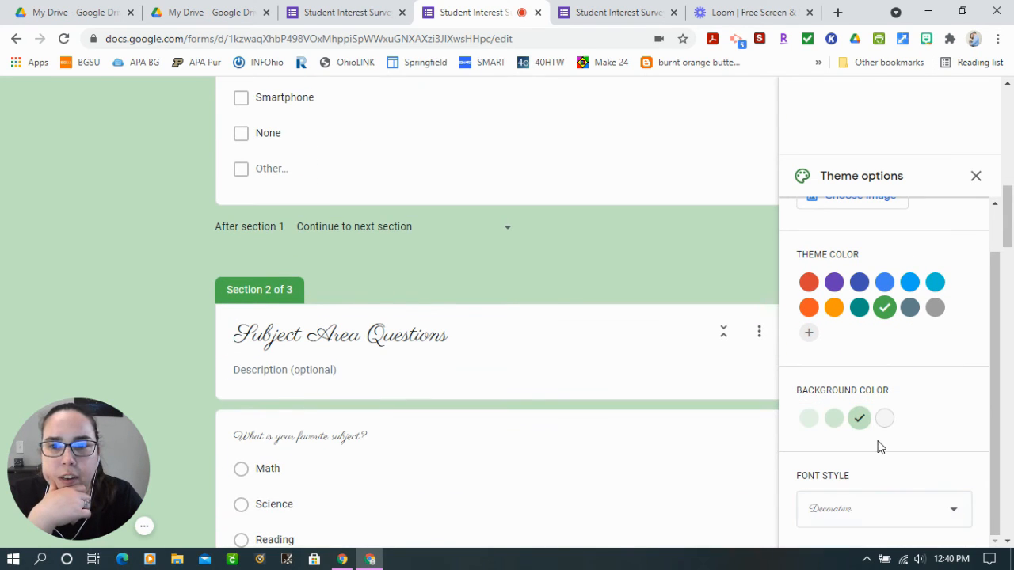
{"action": "left_click", "coordinate": [861, 519]}
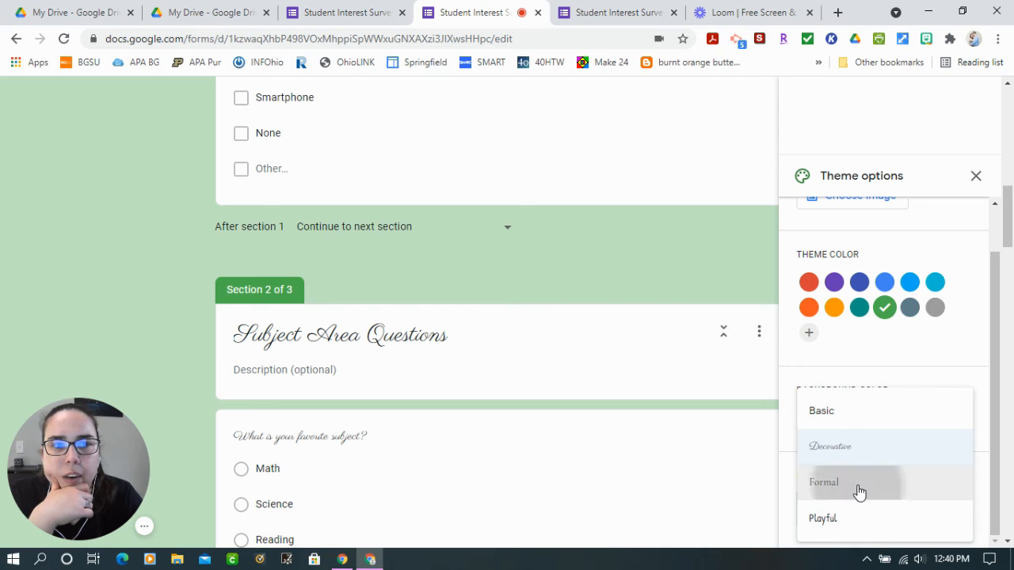
{"action": "left_click", "coordinate": [858, 489]}
{"action": "left_click", "coordinate": [872, 516]}
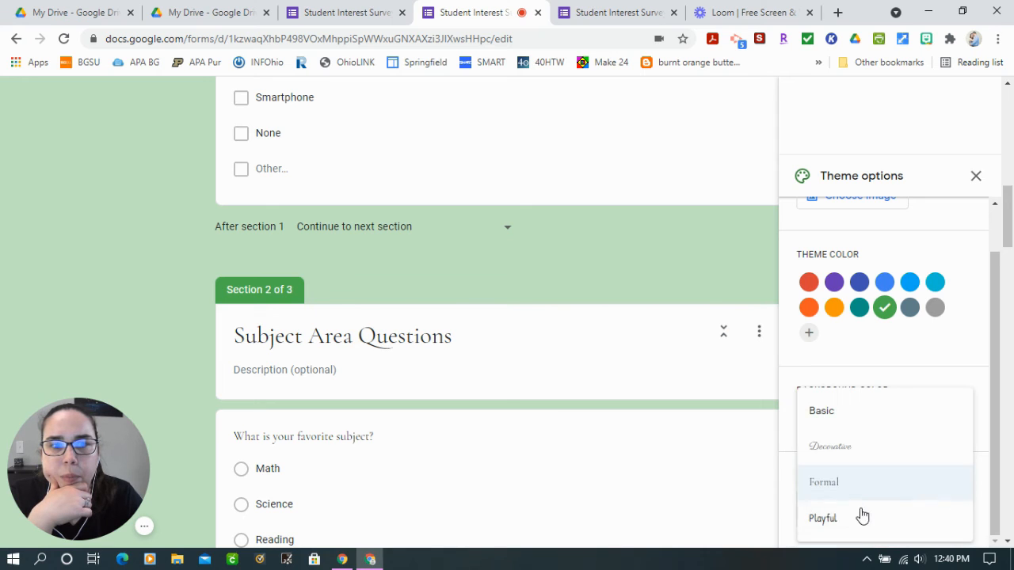
{"action": "left_click", "coordinate": [854, 523]}
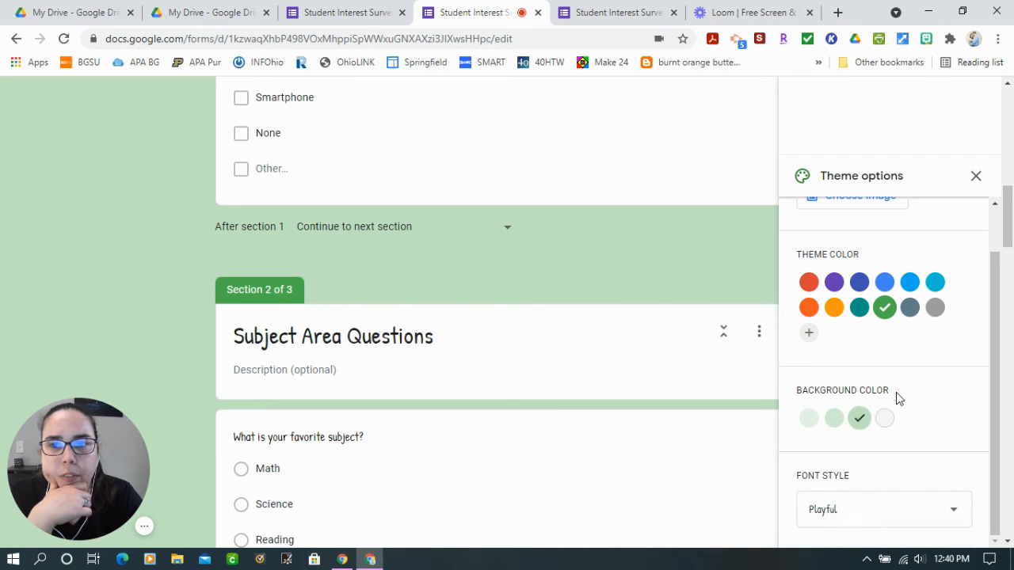
{"action": "scroll", "coordinate": [897, 399], "scroll_direction": "up", "scroll_amount": 1}
{"action": "scroll", "coordinate": [848, 547], "scroll_direction": "down", "scroll_amount": 1}
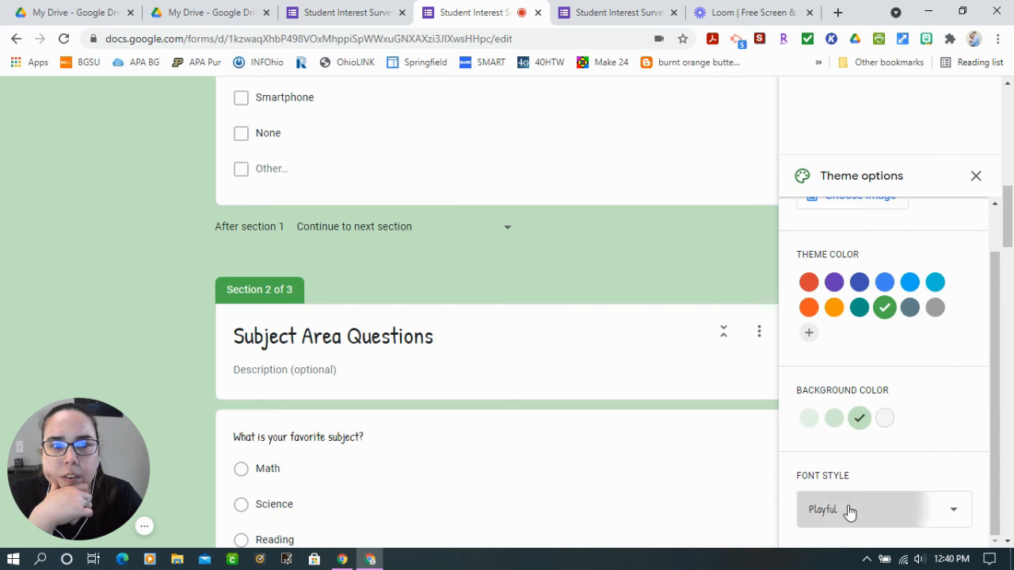
{"action": "left_click", "coordinate": [849, 512]}
{"action": "left_click", "coordinate": [864, 410]}
Insert the Work and School header image showing a notepad, pencil and orange coffee cup, and view it on the form
{"action": "scroll", "coordinate": [854, 363], "scroll_direction": "up", "scroll_amount": 1}
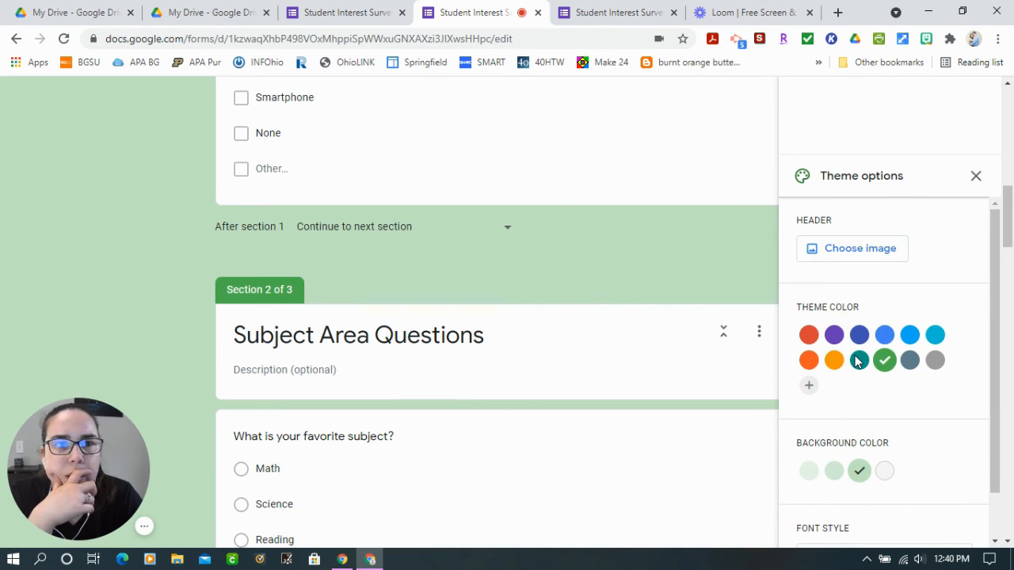
{"action": "left_click", "coordinate": [834, 252]}
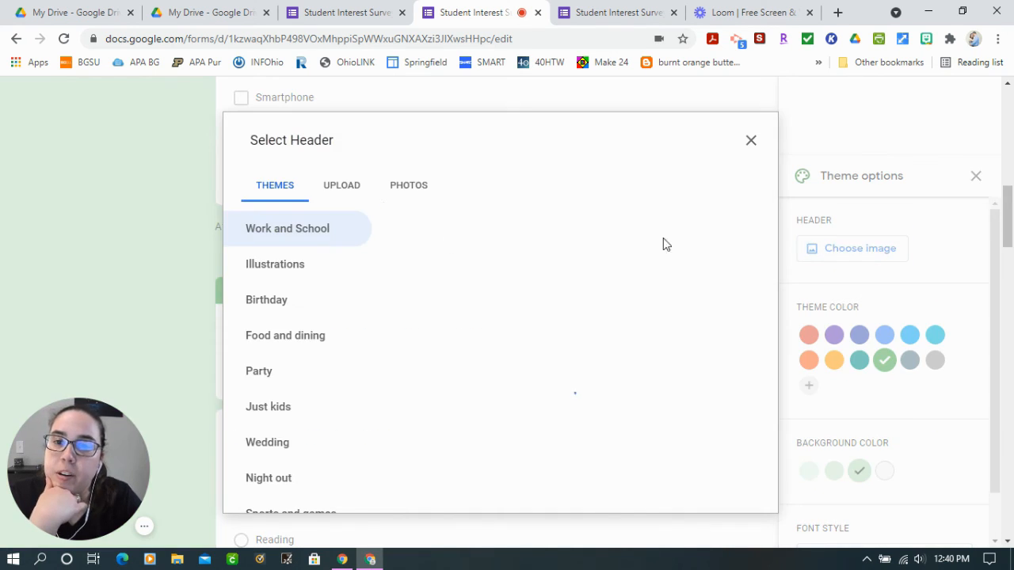
{"action": "scroll", "coordinate": [679, 452], "scroll_direction": "down", "scroll_amount": 5}
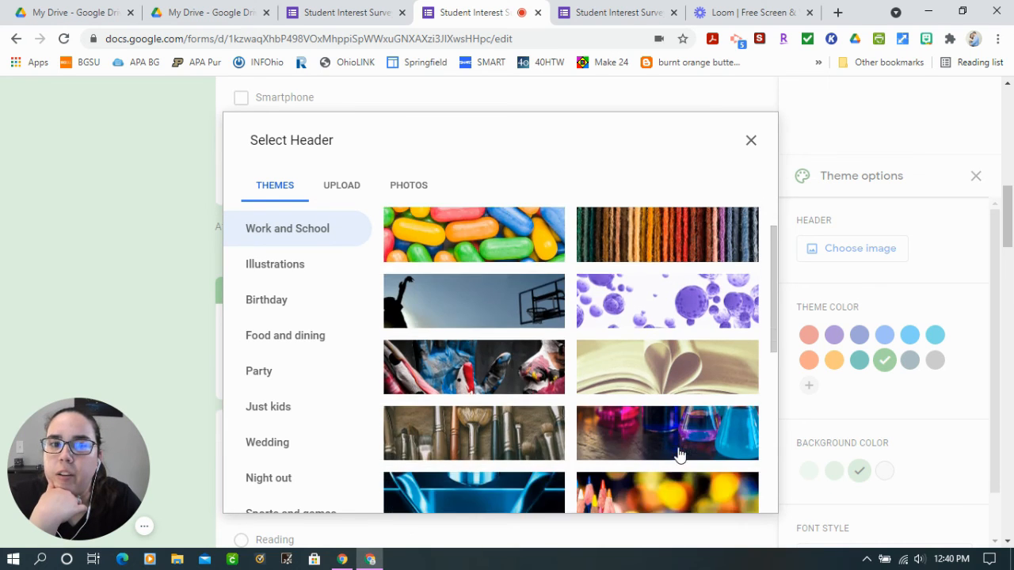
{"action": "scroll", "coordinate": [679, 453], "scroll_direction": "down", "scroll_amount": 7}
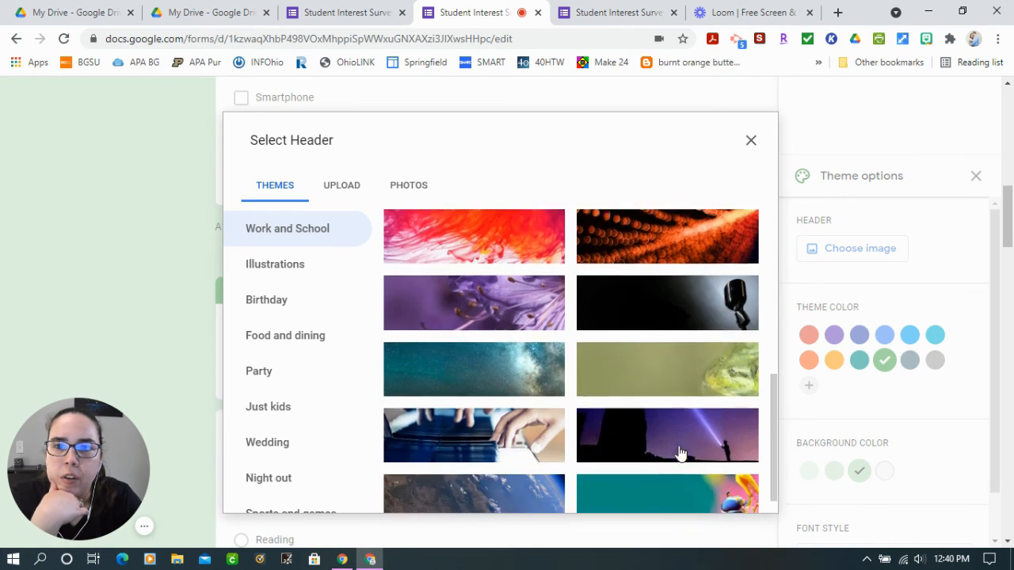
{"action": "scroll", "coordinate": [674, 431], "scroll_direction": "down", "scroll_amount": 3}
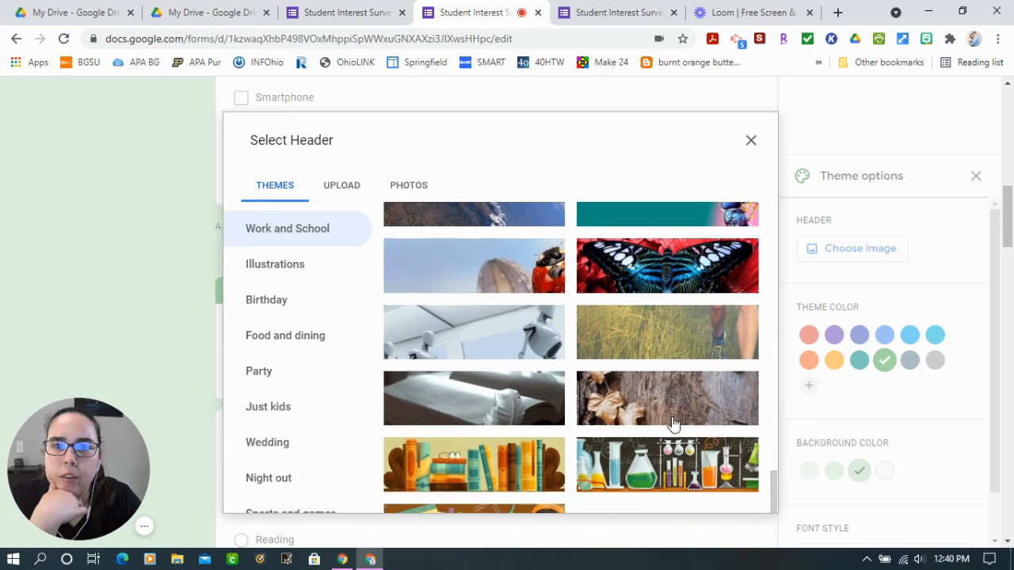
{"action": "scroll", "coordinate": [515, 484], "scroll_direction": "down", "scroll_amount": 3}
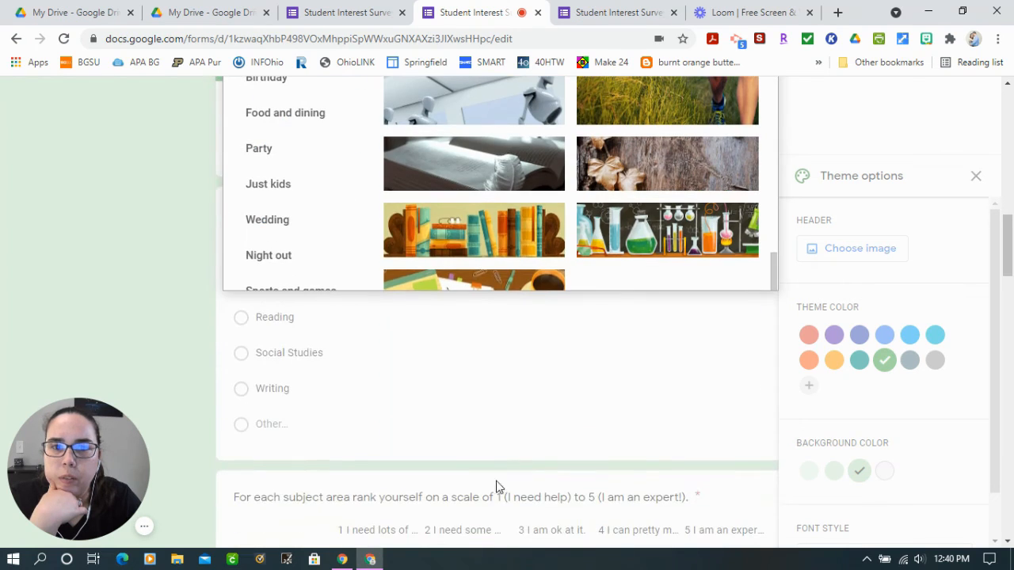
{"action": "left_click", "coordinate": [472, 287]}
{"action": "scroll", "coordinate": [610, 335], "scroll_direction": "up", "scroll_amount": 1}
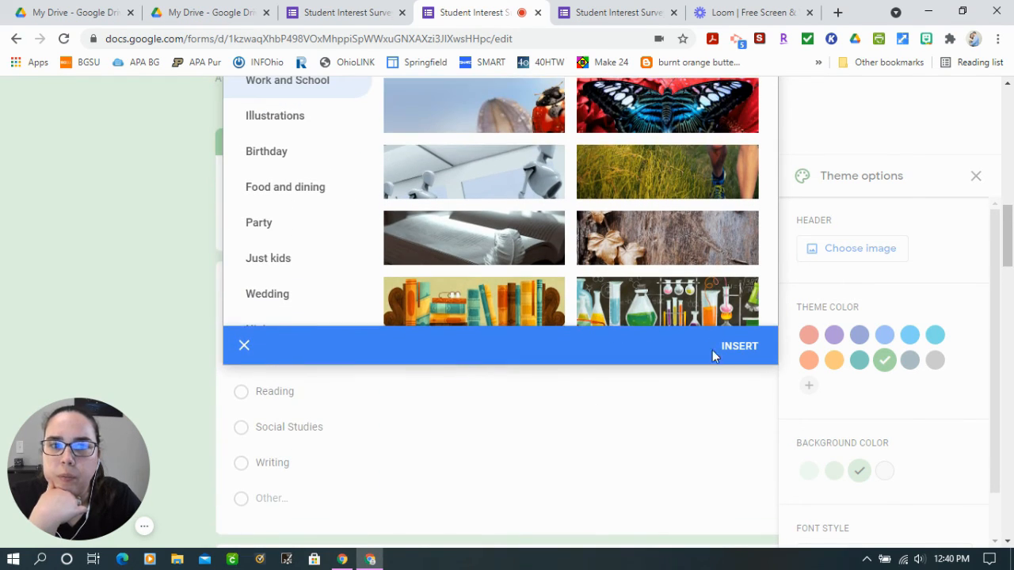
{"action": "left_click", "coordinate": [737, 353]}
{"action": "scroll", "coordinate": [768, 332], "scroll_direction": "up", "scroll_amount": 5}
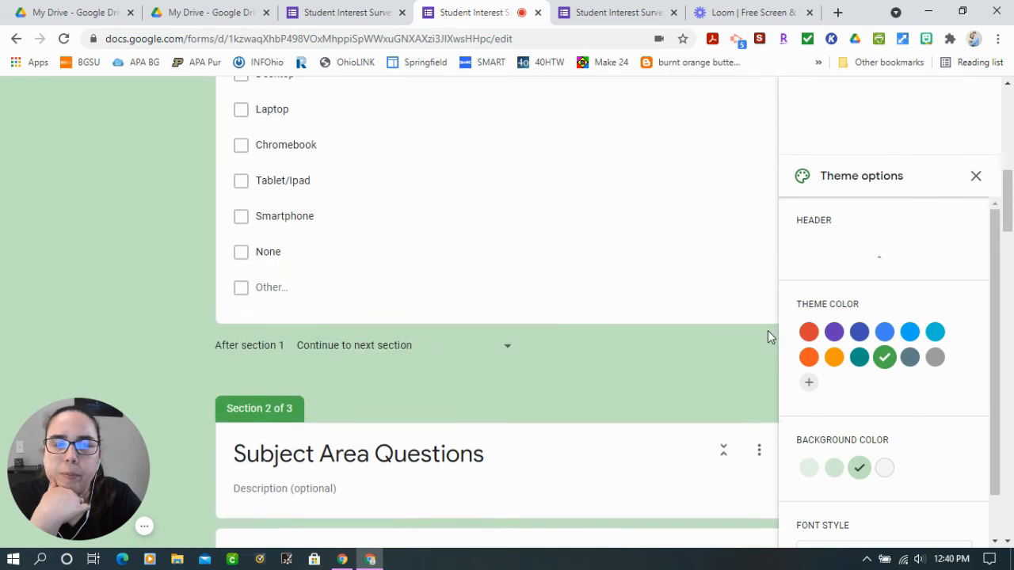
{"action": "scroll", "coordinate": [425, 388], "scroll_direction": "up", "scroll_amount": 8}
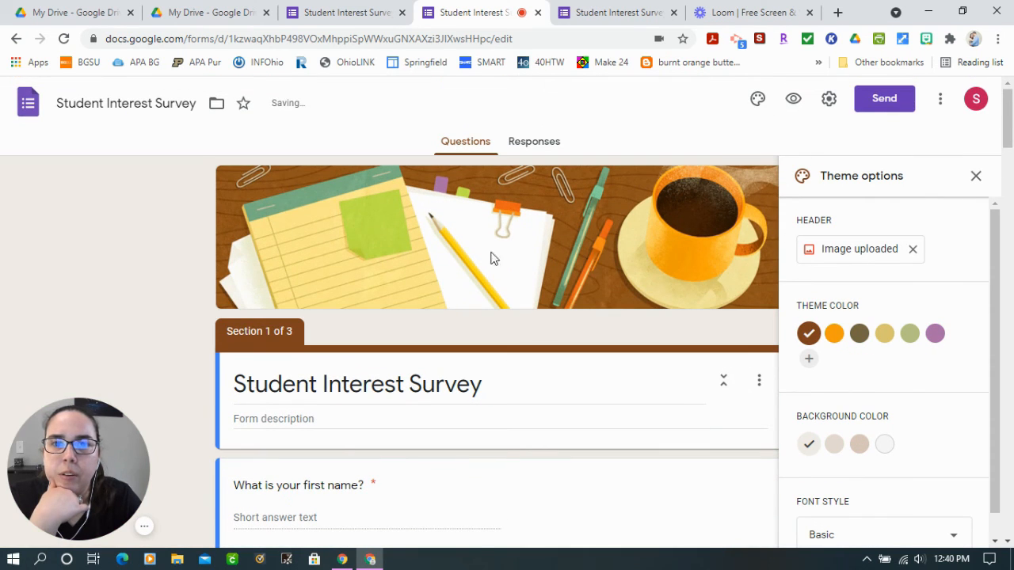
Remove the header image, and look at the upload and photos sources for choosing a new one
{"action": "left_click", "coordinate": [912, 250]}
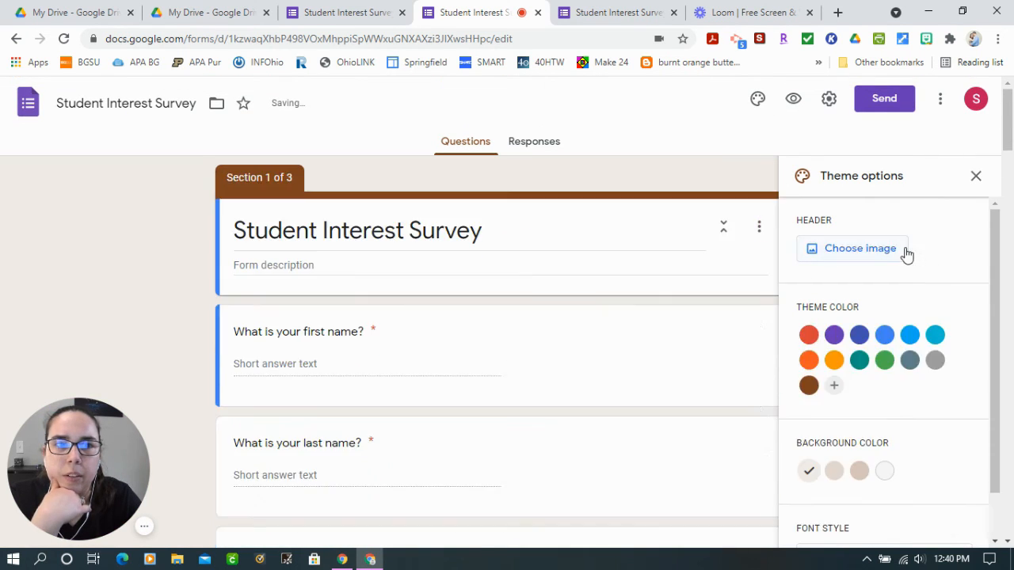
{"action": "left_click", "coordinate": [891, 253]}
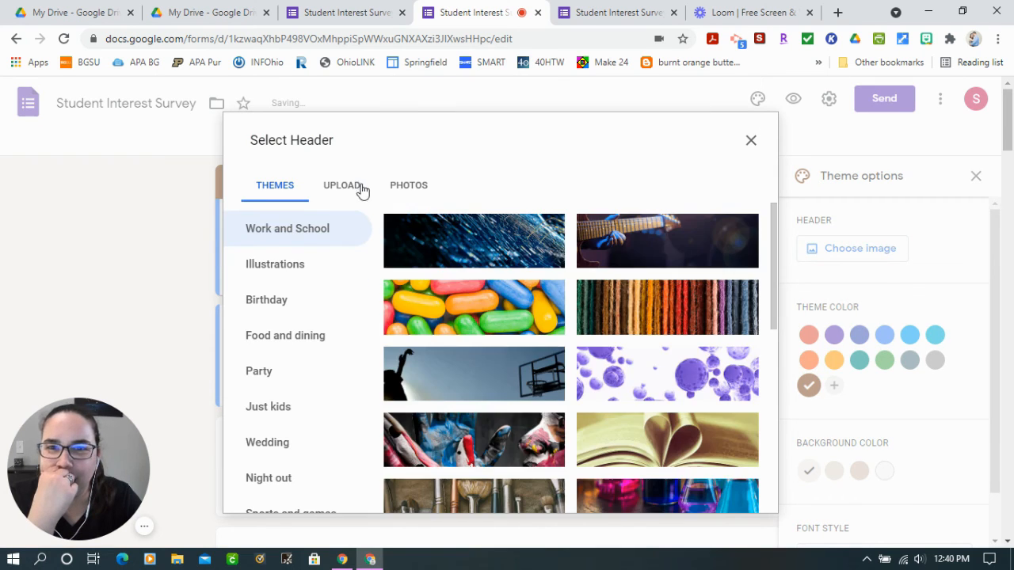
{"action": "left_click", "coordinate": [350, 192]}
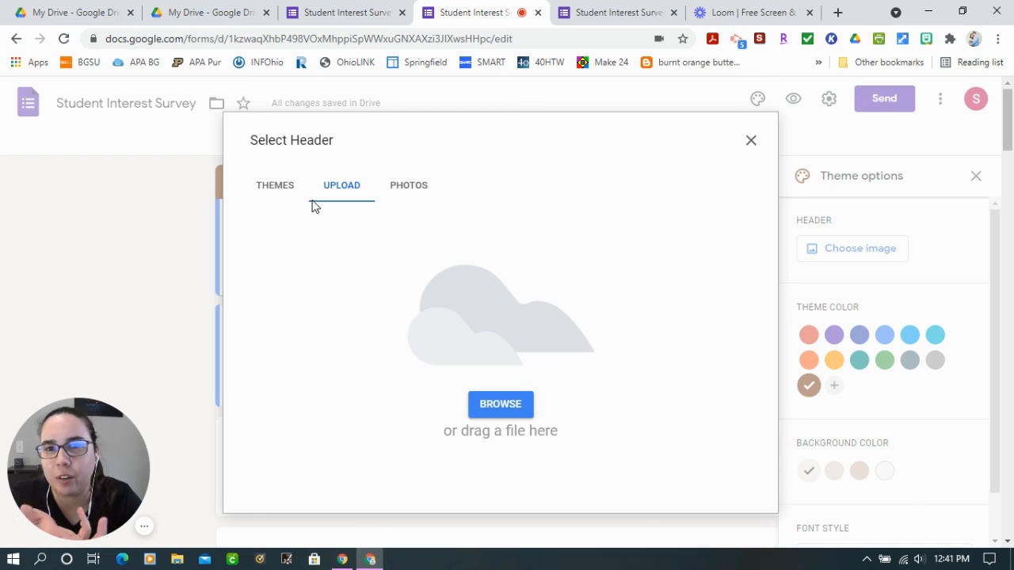
{"action": "left_click", "coordinate": [404, 188]}
{"action": "left_click", "coordinate": [279, 188]}
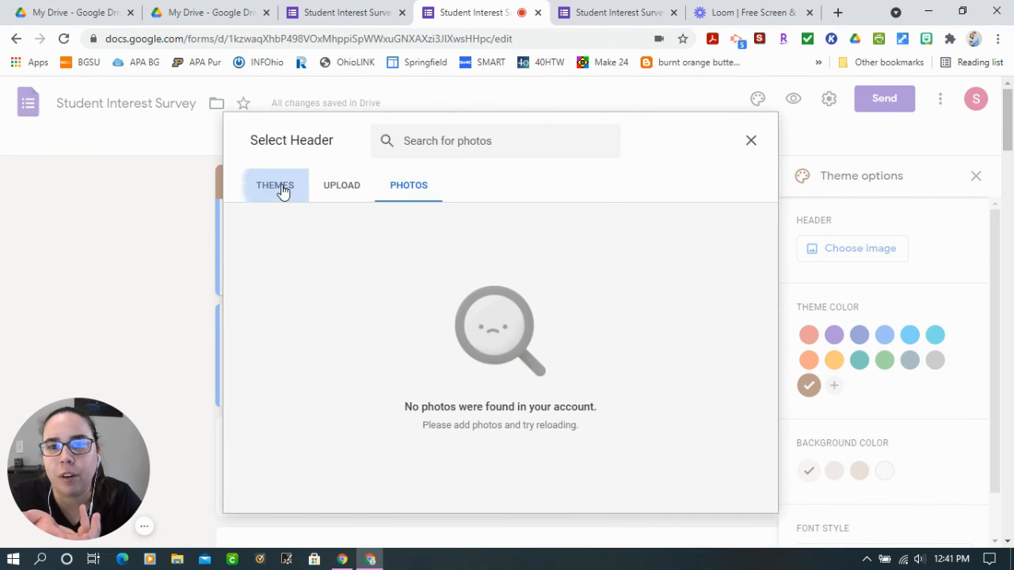
Browse the Just kids and Illustrations header themes for a suitable image
{"action": "left_click", "coordinate": [283, 411]}
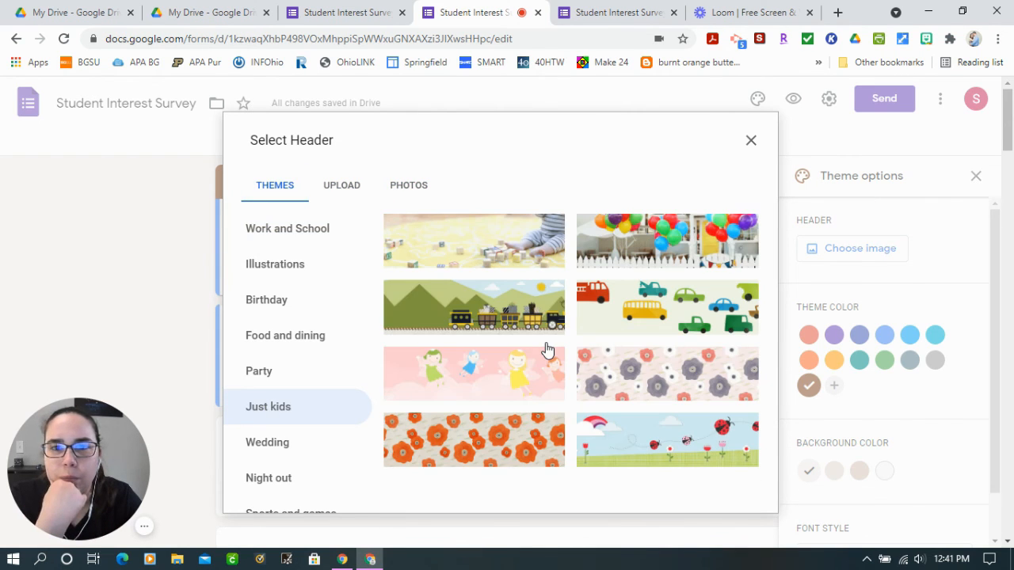
{"action": "scroll", "coordinate": [651, 368], "scroll_direction": "down", "scroll_amount": 2}
{"action": "left_click", "coordinate": [274, 303]}
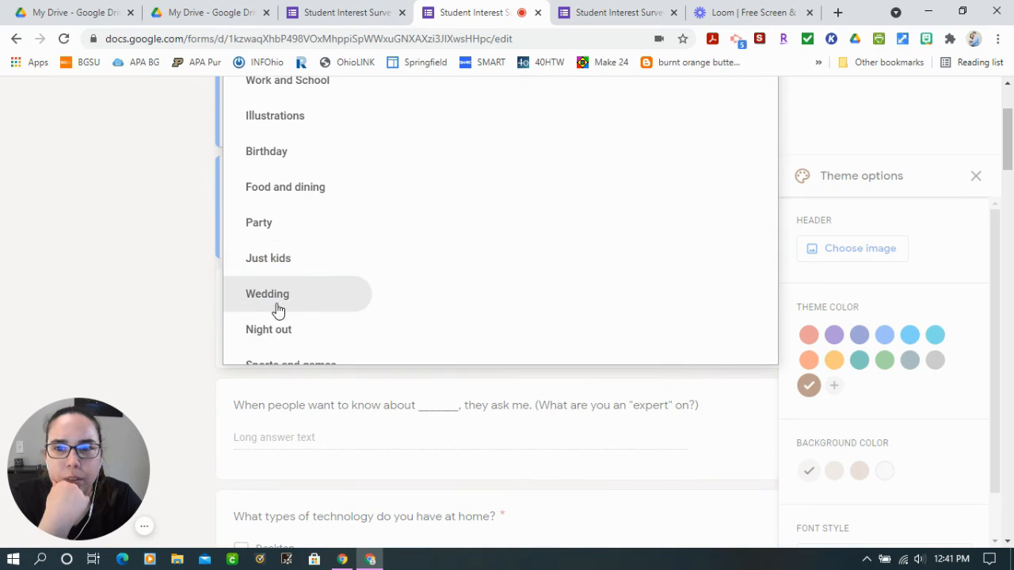
{"action": "scroll", "coordinate": [274, 238], "scroll_direction": "up", "scroll_amount": 1}
{"action": "left_click", "coordinate": [275, 206]}
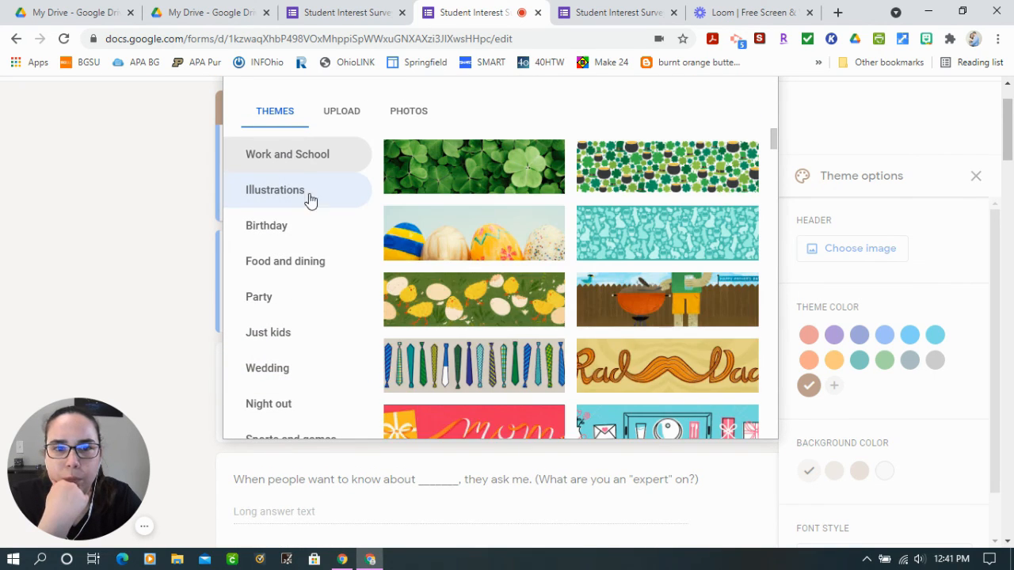
{"action": "scroll", "coordinate": [310, 200], "scroll_direction": "down", "scroll_amount": 3}
{"action": "scroll", "coordinate": [294, 226], "scroll_direction": "up", "scroll_amount": 4}
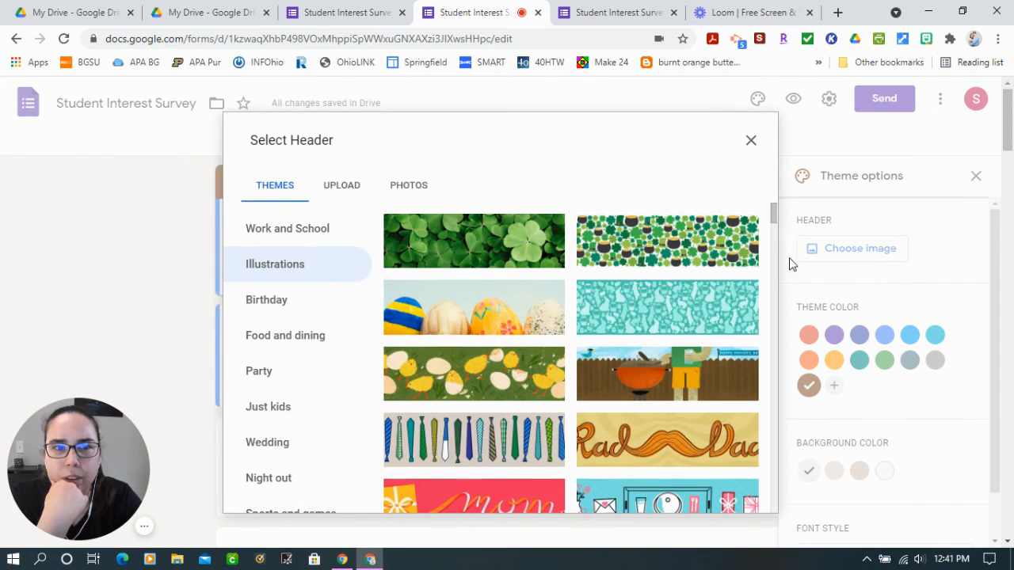
{"action": "left_click_drag", "start_coordinate": [774, 213], "coordinate": [776, 264]}
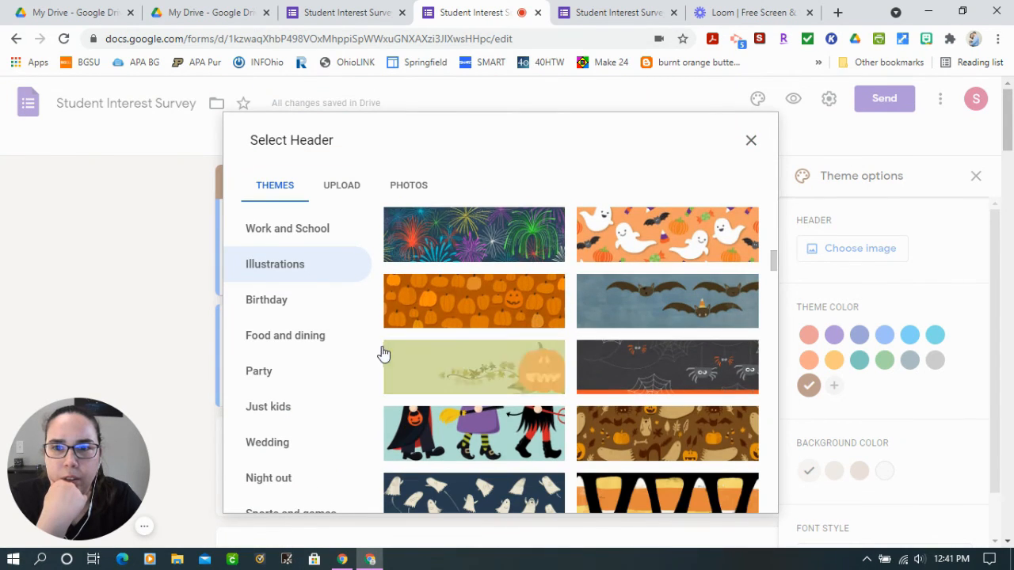
Look through the Sports and games, Food and dining, and Illustrations header images
{"action": "left_click", "coordinate": [292, 508]}
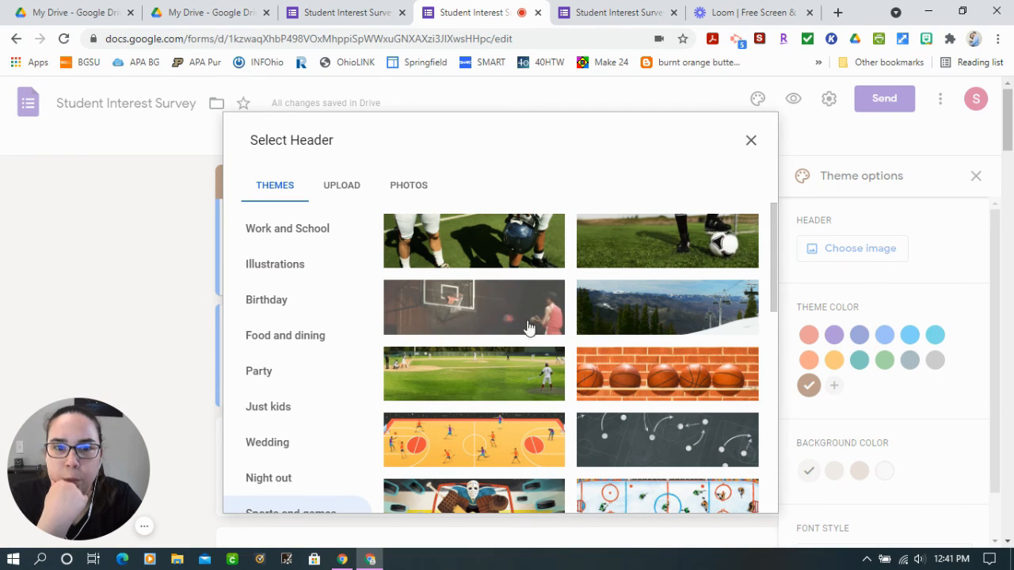
{"action": "scroll", "coordinate": [555, 356], "scroll_direction": "down", "scroll_amount": 2}
{"action": "scroll", "coordinate": [589, 389], "scroll_direction": "up", "scroll_amount": 2}
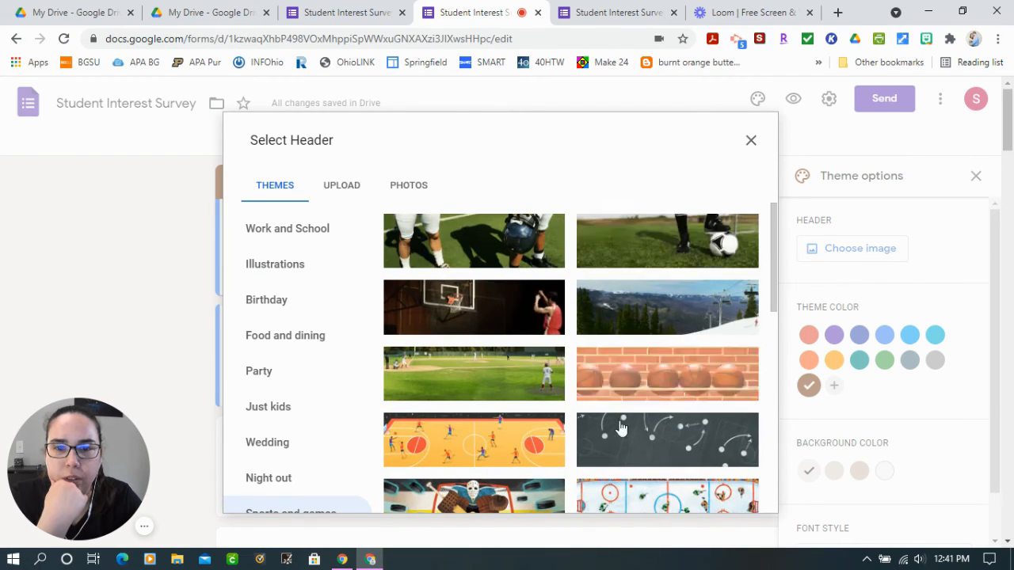
{"action": "scroll", "coordinate": [622, 427], "scroll_direction": "down", "scroll_amount": 6}
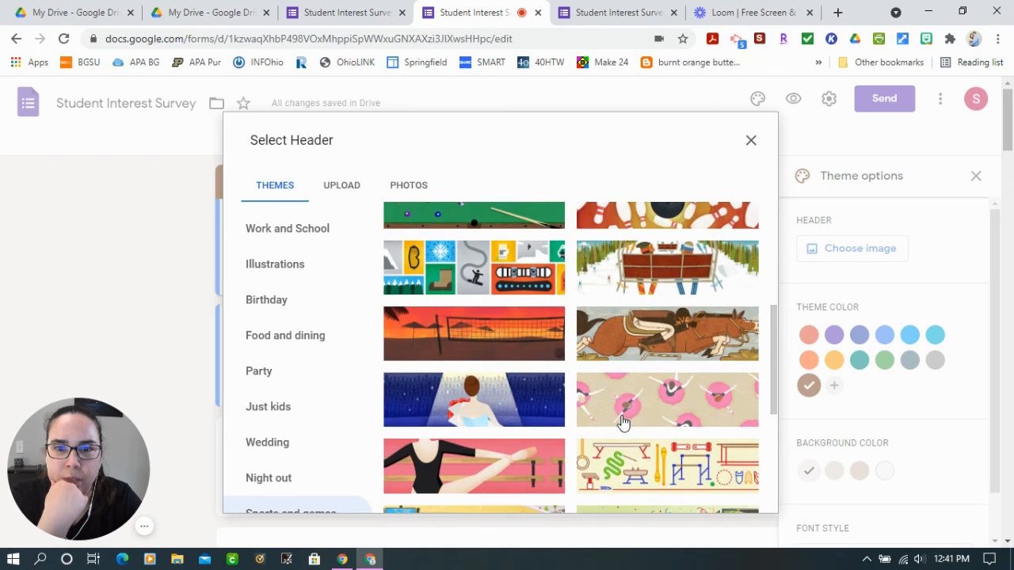
{"action": "scroll", "coordinate": [622, 424], "scroll_direction": "down", "scroll_amount": 3}
{"action": "left_click", "coordinate": [349, 339]}
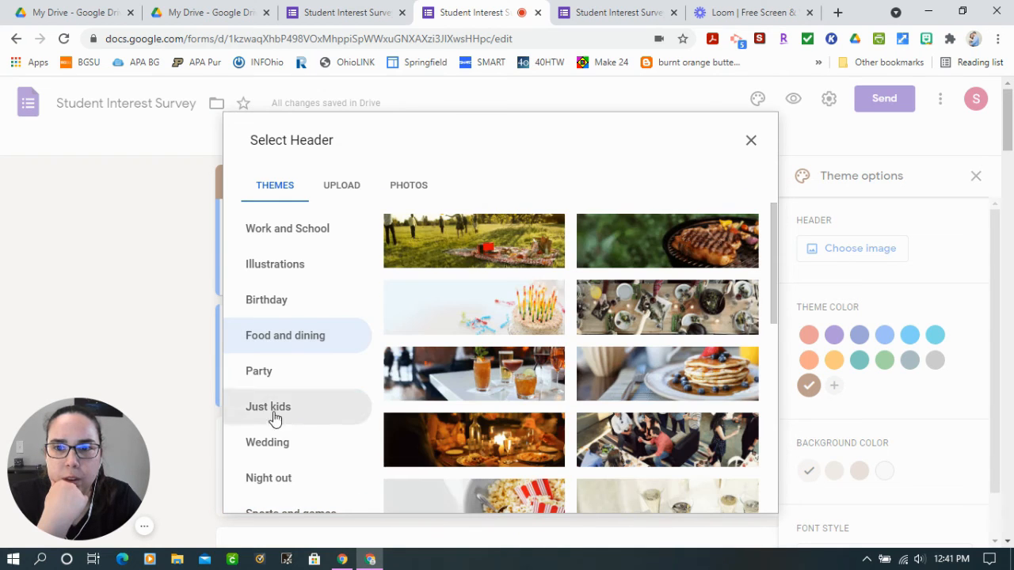
{"action": "left_click", "coordinate": [273, 270]}
{"action": "scroll", "coordinate": [589, 400], "scroll_direction": "down", "scroll_amount": 3}
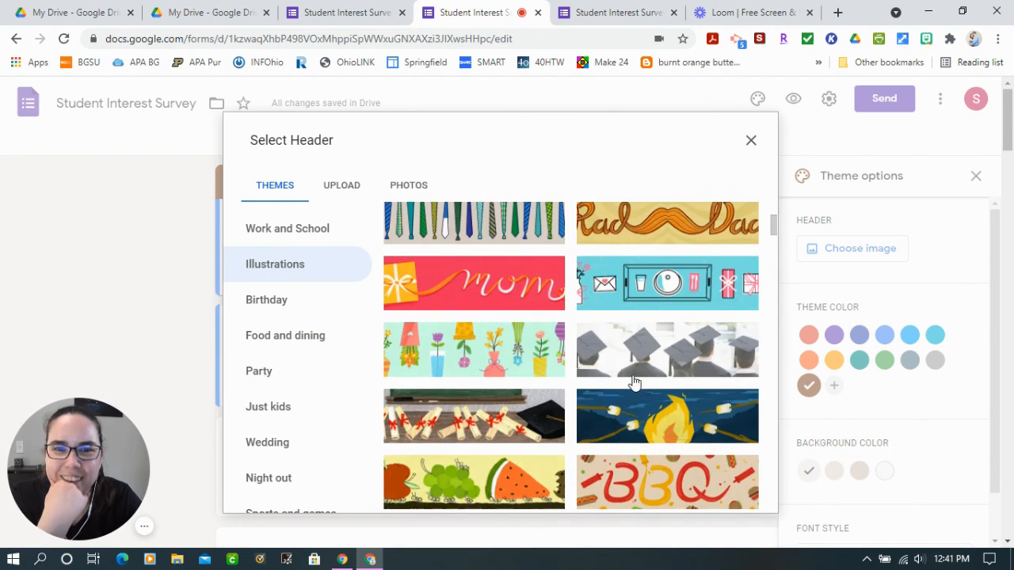
{"action": "scroll", "coordinate": [634, 385], "scroll_direction": "down", "scroll_amount": 12}
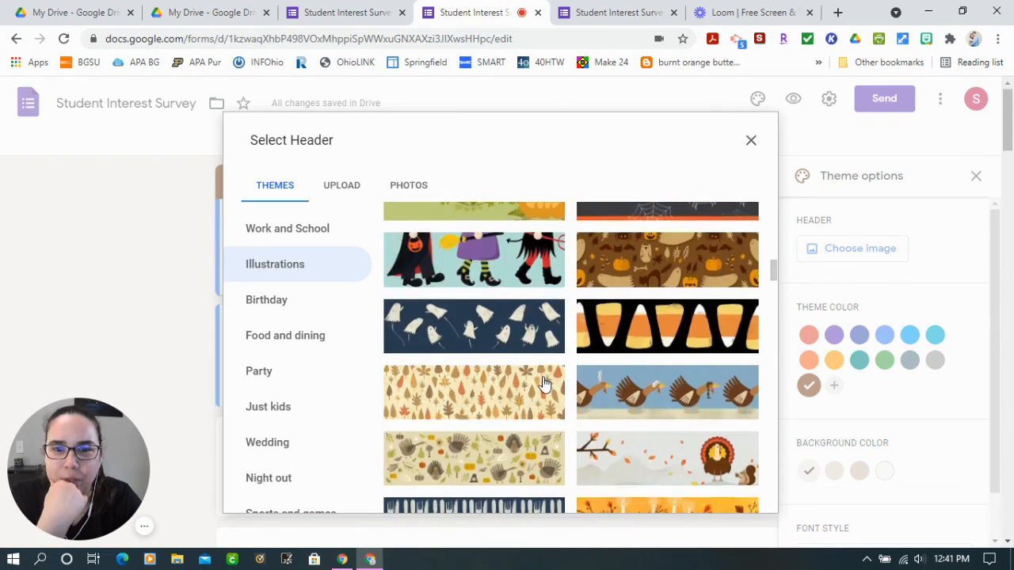
{"action": "scroll", "coordinate": [544, 383], "scroll_direction": "down", "scroll_amount": 5}
Insert the Work and School header image of colorful capsule-shaped candies
{"action": "left_click", "coordinate": [222, 233]}
{"action": "left_click", "coordinate": [614, 333]}
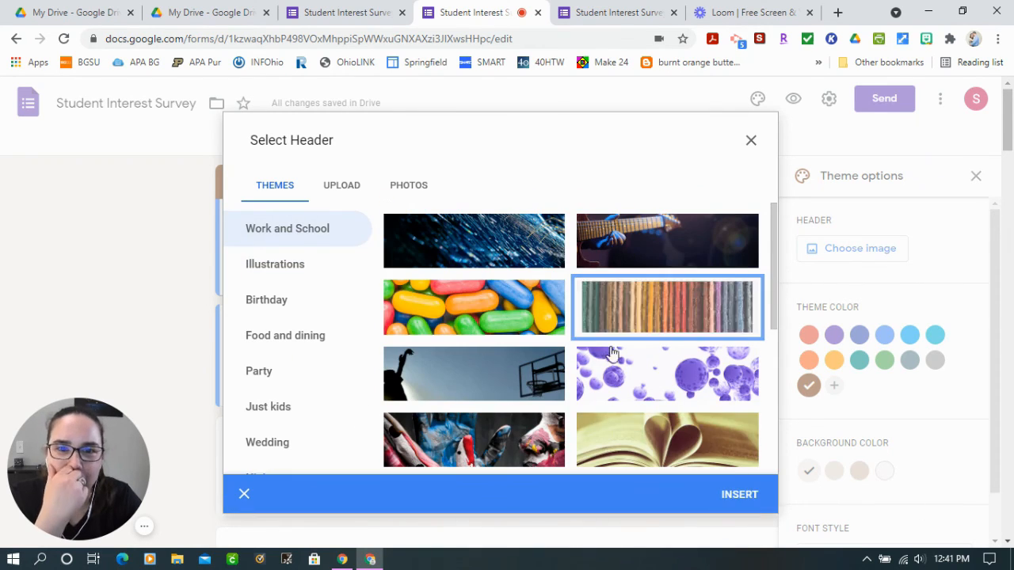
{"action": "left_click", "coordinate": [747, 499]}
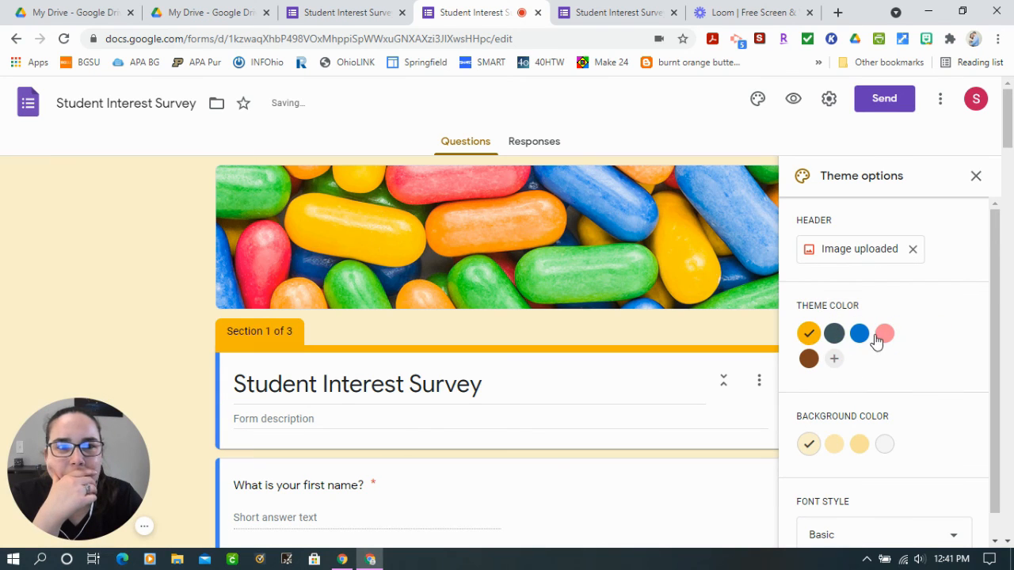
Try the dark slate theme color, and set the form's theme color to blue #0b78ce
{"action": "left_click", "coordinate": [832, 336]}
{"action": "left_click", "coordinate": [859, 336]}
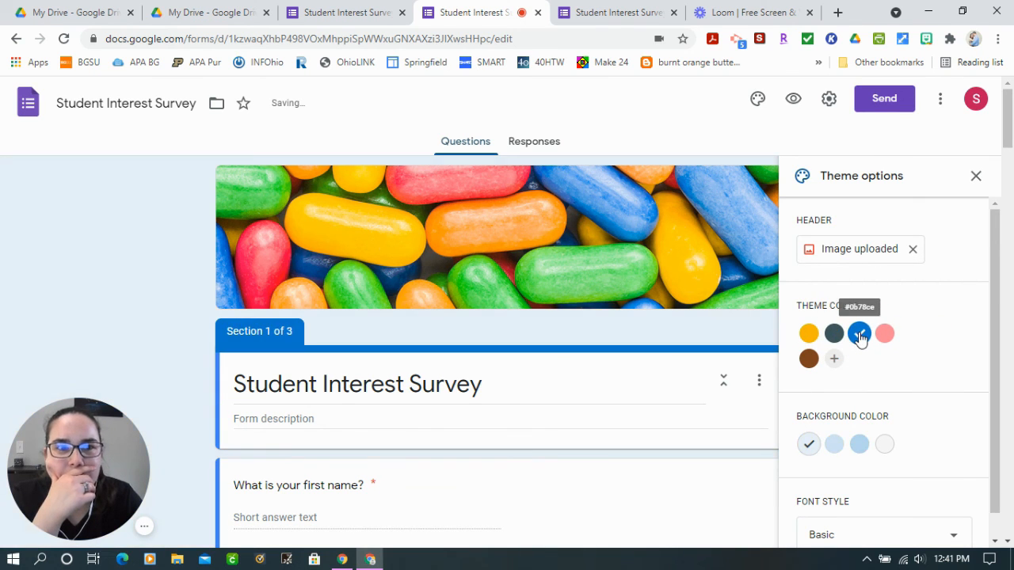
Try the pink and brown theme colors, set the form's theme color to dark slate, and close the theme options
{"action": "left_click", "coordinate": [885, 336]}
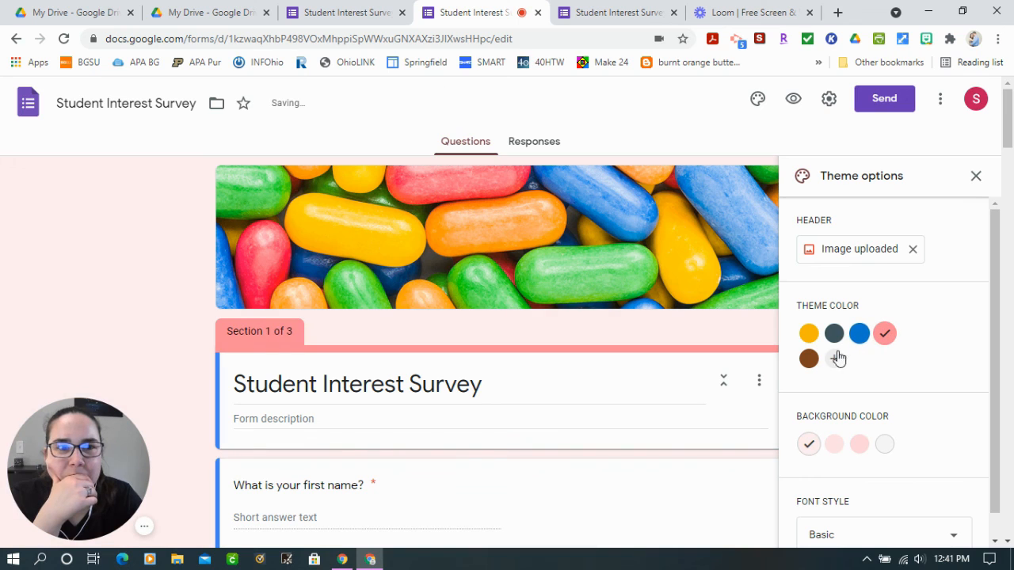
{"action": "left_click", "coordinate": [808, 361]}
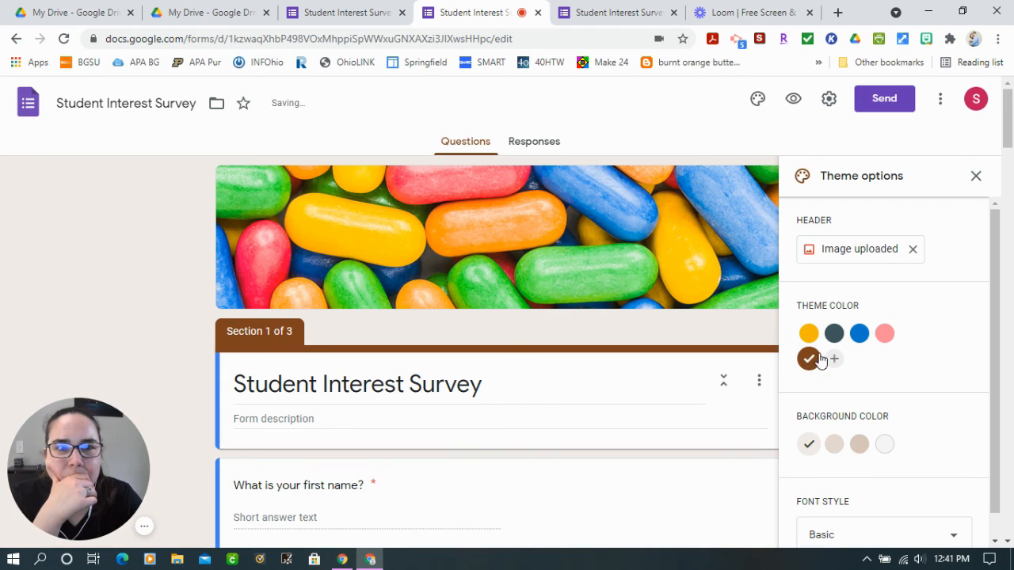
{"action": "left_click", "coordinate": [835, 333]}
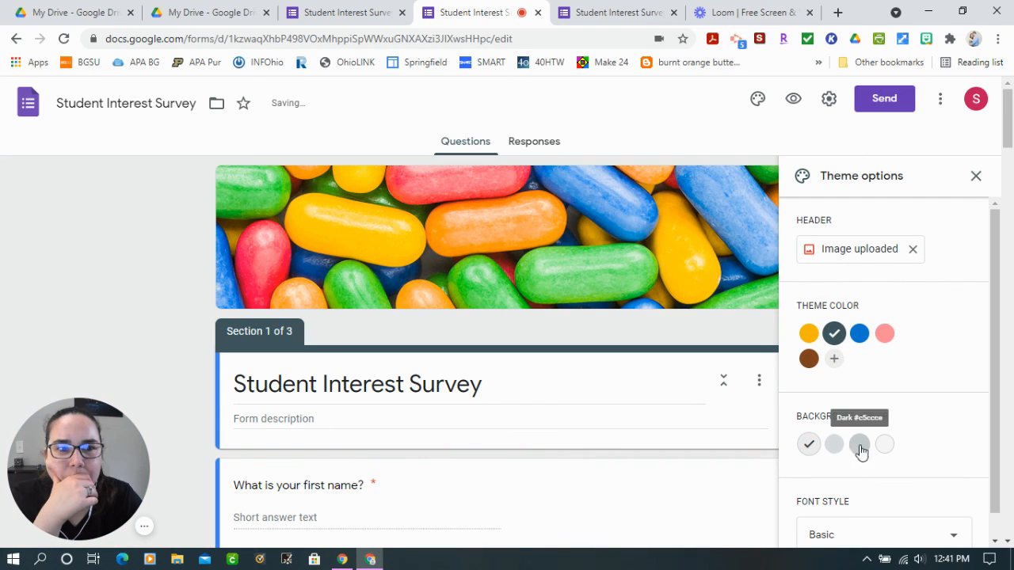
{"action": "left_click", "coordinate": [975, 176]}
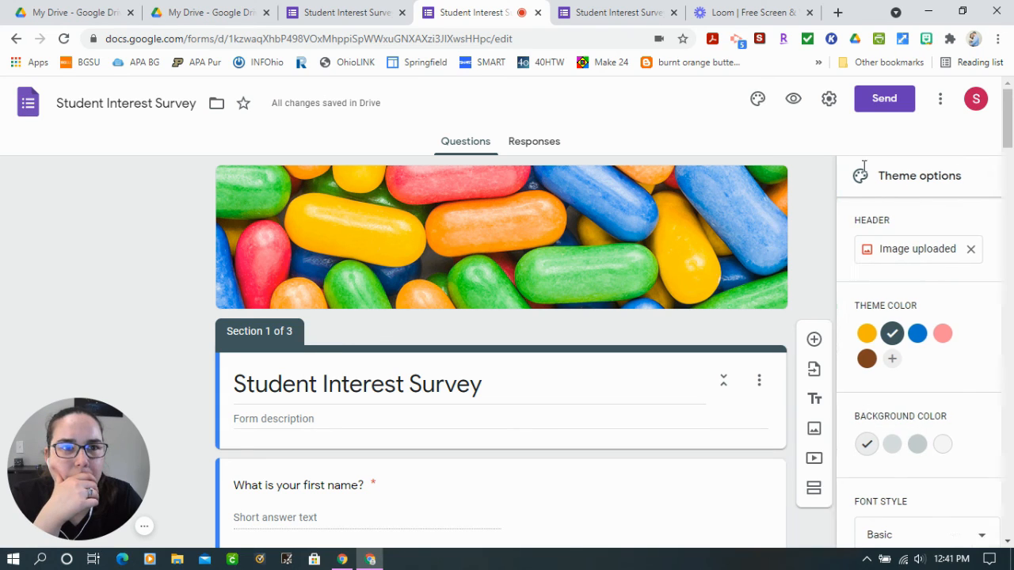
Preview the themed survey, look through its first section, and return to editing the form
{"action": "left_click", "coordinate": [793, 99]}
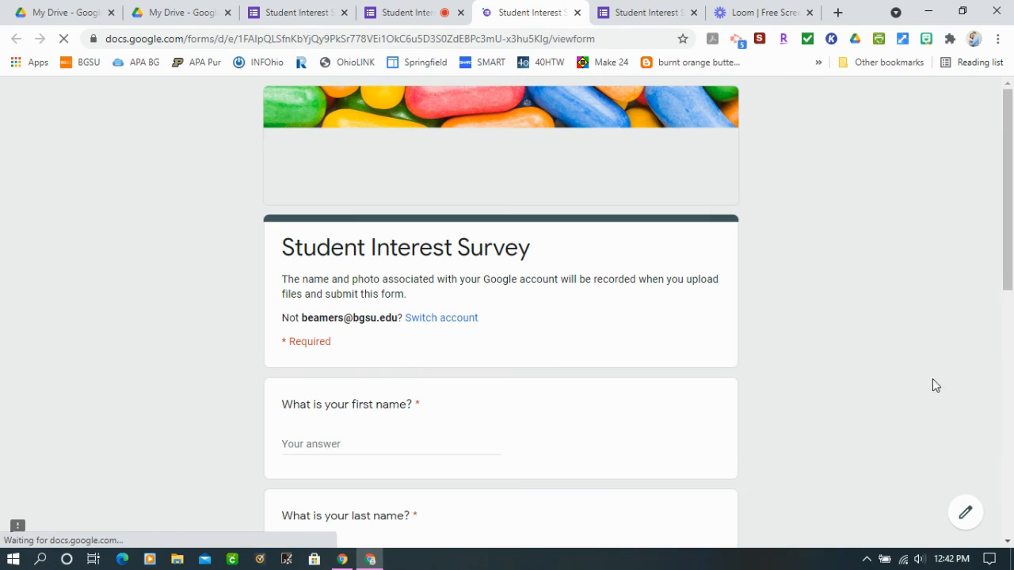
{"action": "scroll", "coordinate": [808, 371], "scroll_direction": "down", "scroll_amount": 5}
{"action": "scroll", "coordinate": [808, 372], "scroll_direction": "down", "scroll_amount": 3}
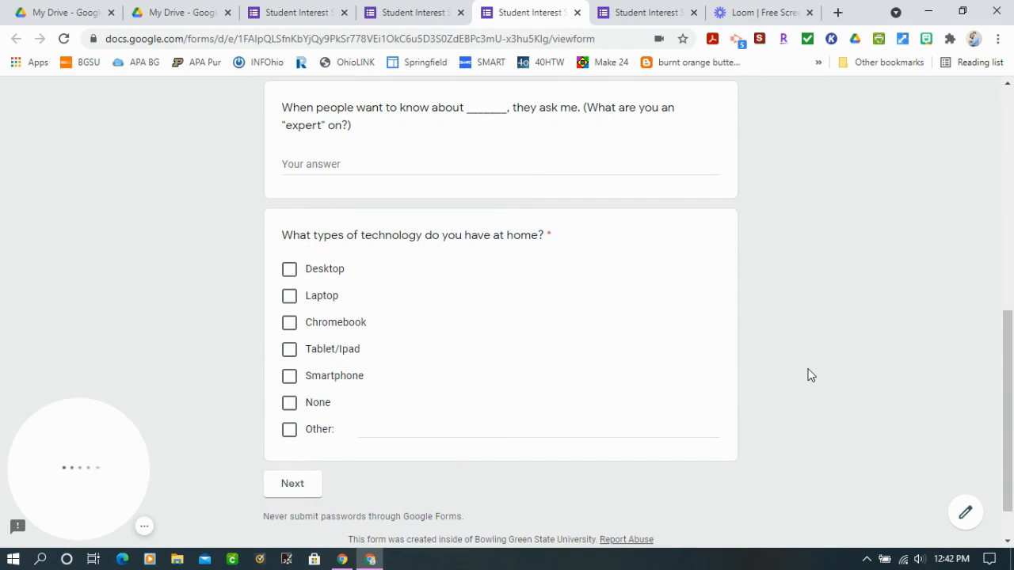
{"action": "scroll", "coordinate": [864, 395], "scroll_direction": "up", "scroll_amount": 5}
{"action": "scroll", "coordinate": [865, 396], "scroll_direction": "up", "scroll_amount": 3}
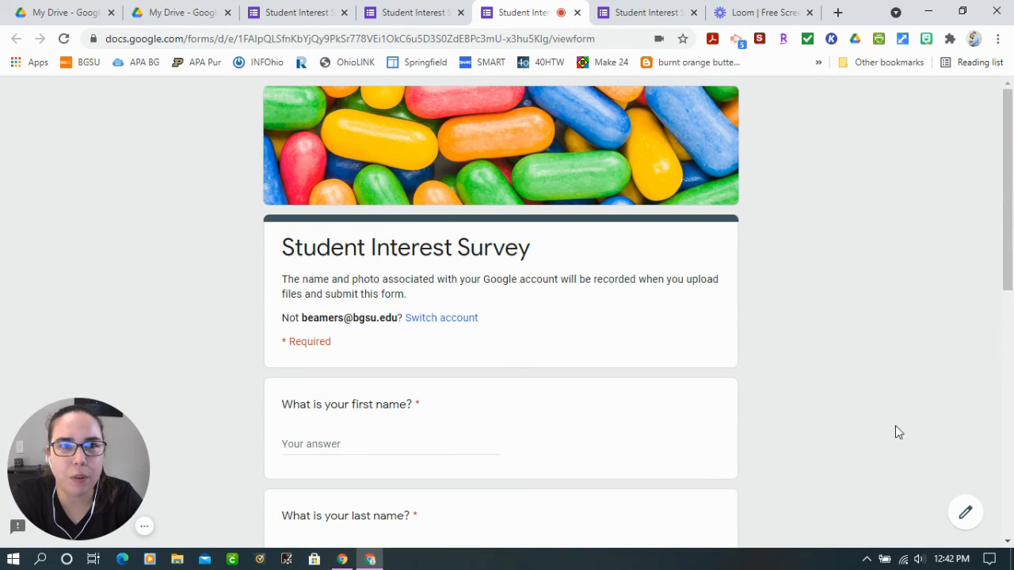
{"action": "left_click", "coordinate": [964, 515]}
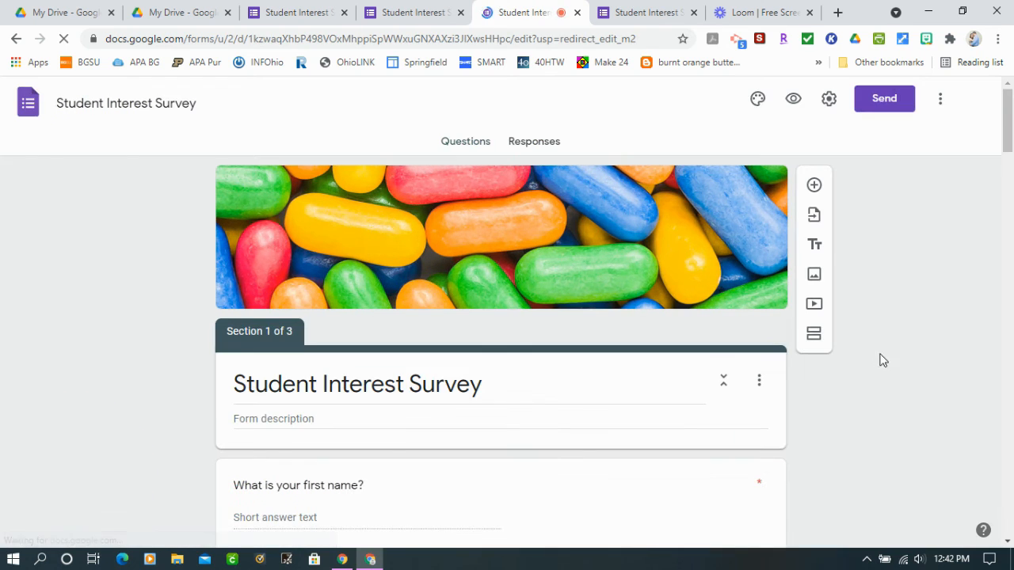
Turn on Collect email addresses in the form's general settings, trying Response receipts but leaving that option off
{"action": "left_click", "coordinate": [829, 99]}
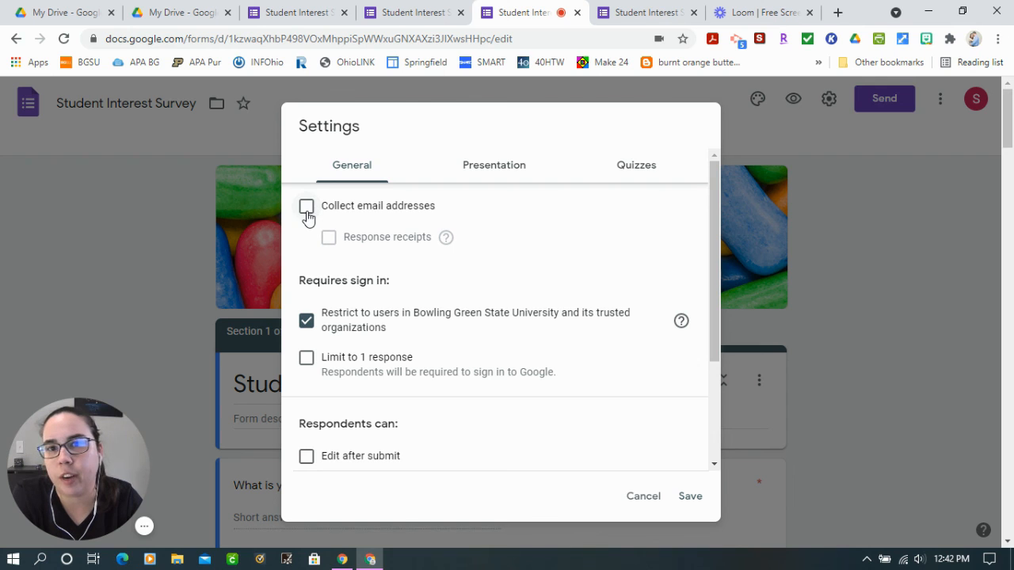
{"action": "left_click", "coordinate": [307, 211]}
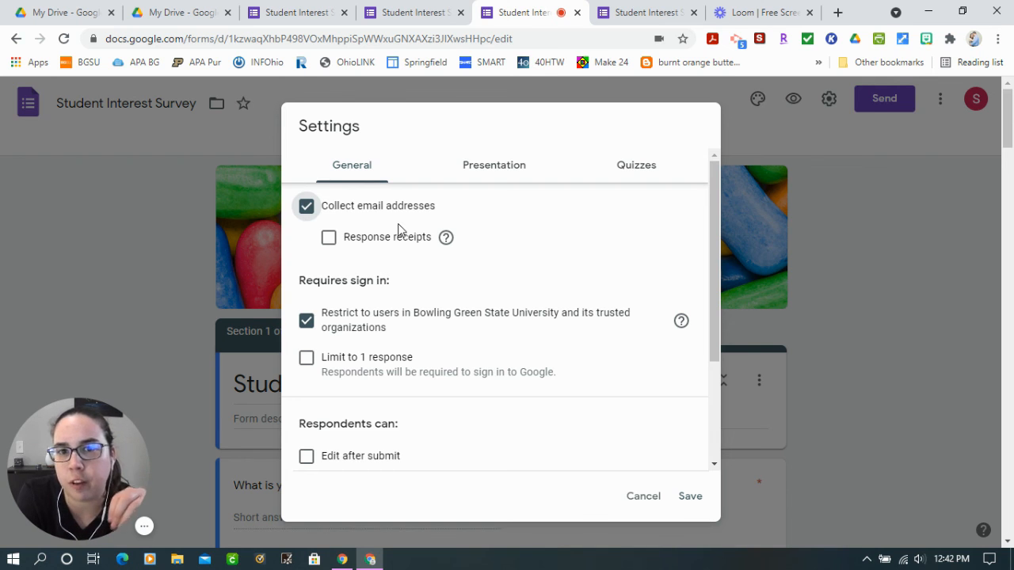
{"action": "left_click", "coordinate": [331, 240]}
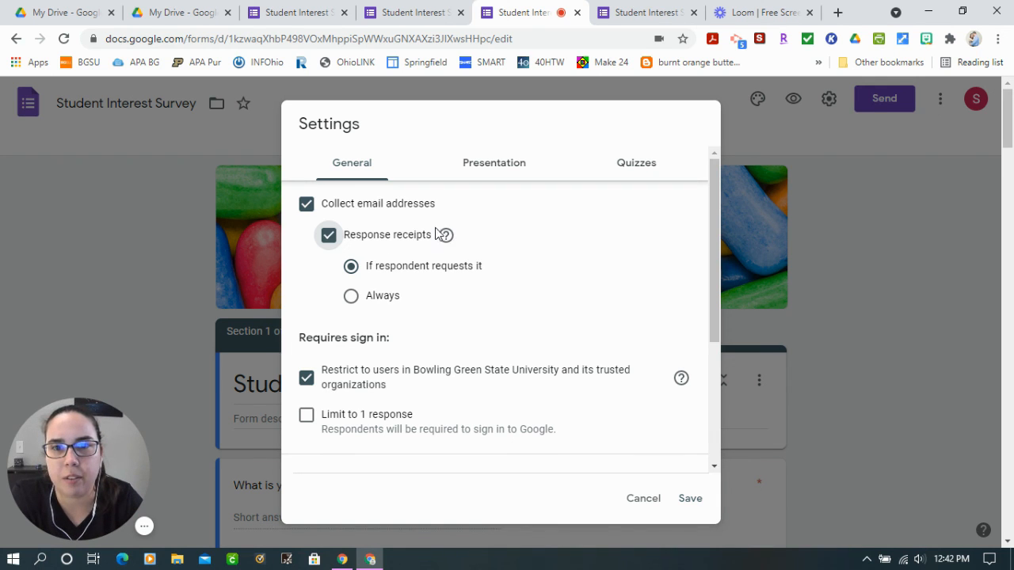
{"action": "left_click", "coordinate": [330, 239]}
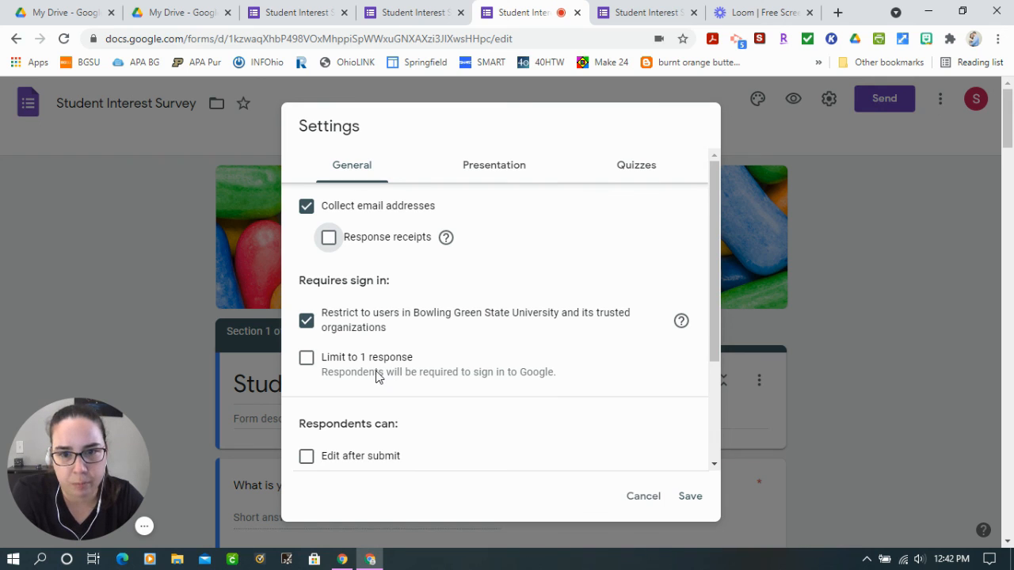
{"action": "scroll", "coordinate": [377, 378], "scroll_direction": "down", "scroll_amount": 2}
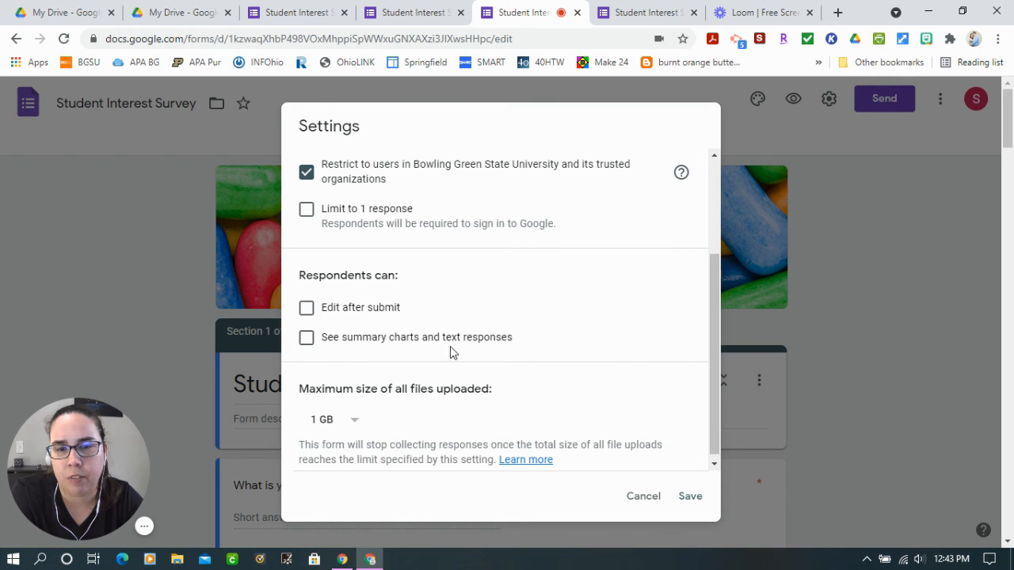
{"action": "scroll", "coordinate": [455, 364], "scroll_direction": "down", "scroll_amount": 1}
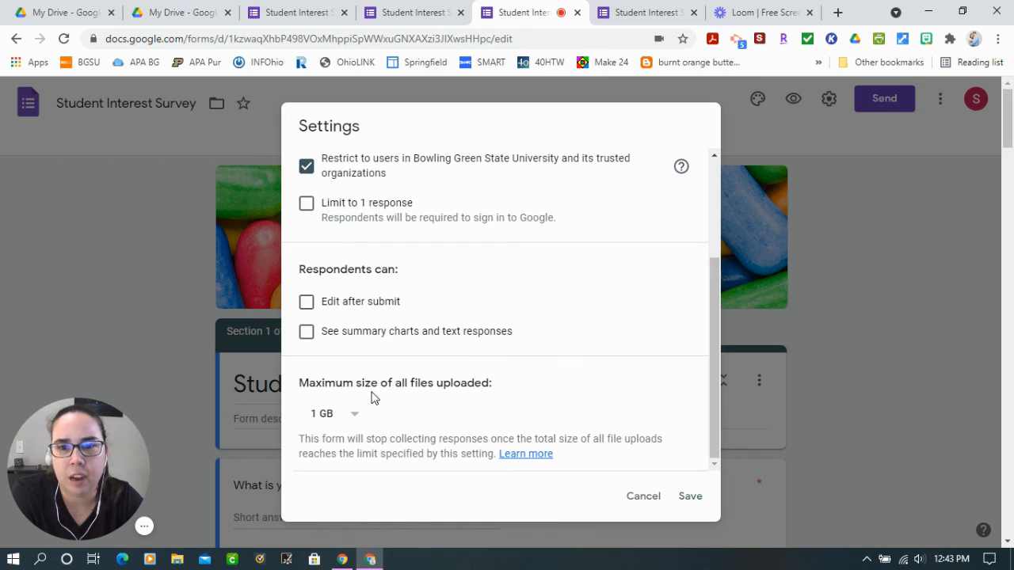
{"action": "scroll", "coordinate": [391, 287], "scroll_direction": "up", "scroll_amount": 4}
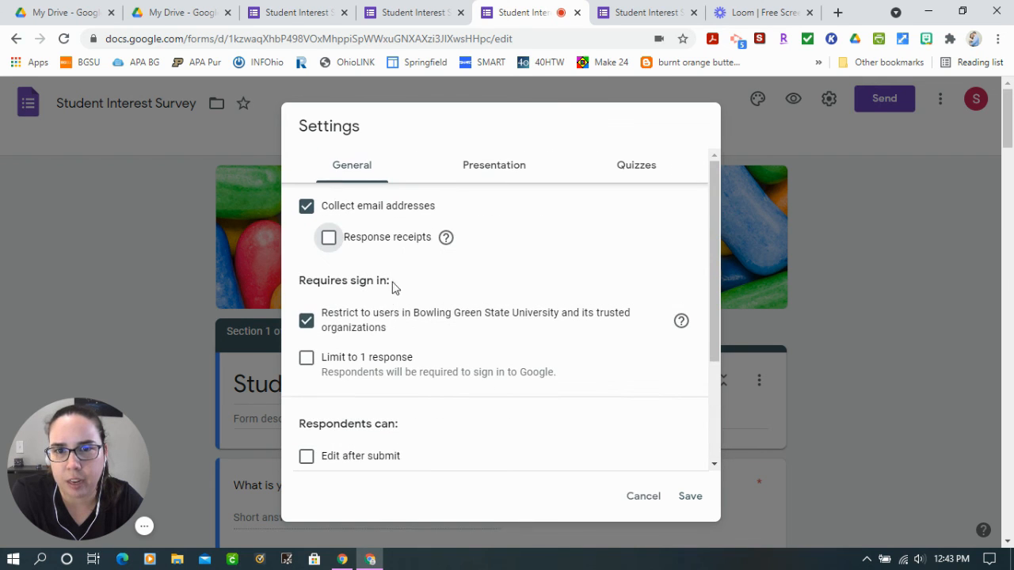
Try the Show progress bar and Shuffle question order options in the presentation settings
{"action": "left_click", "coordinate": [492, 173]}
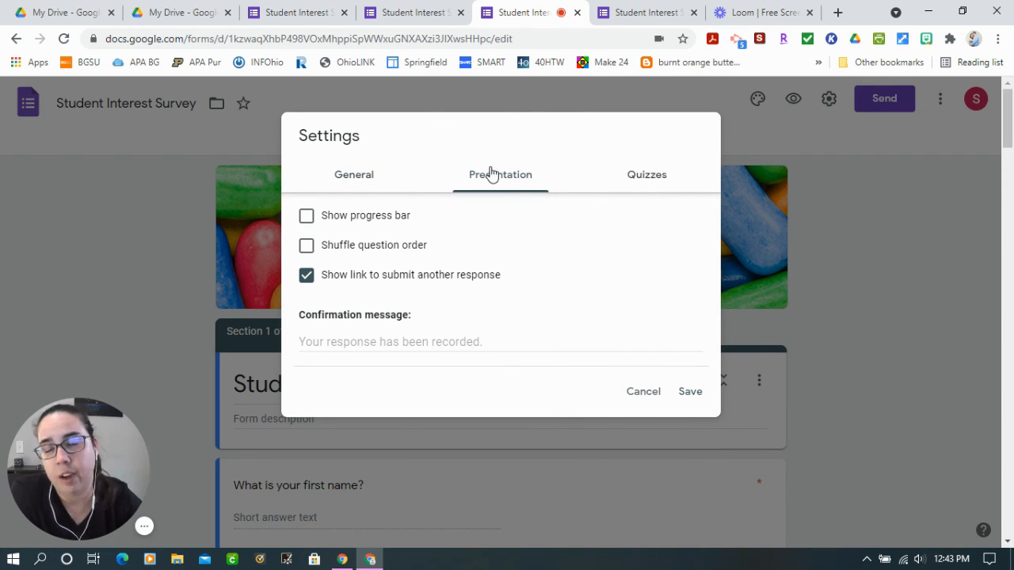
{"action": "left_click", "coordinate": [305, 216]}
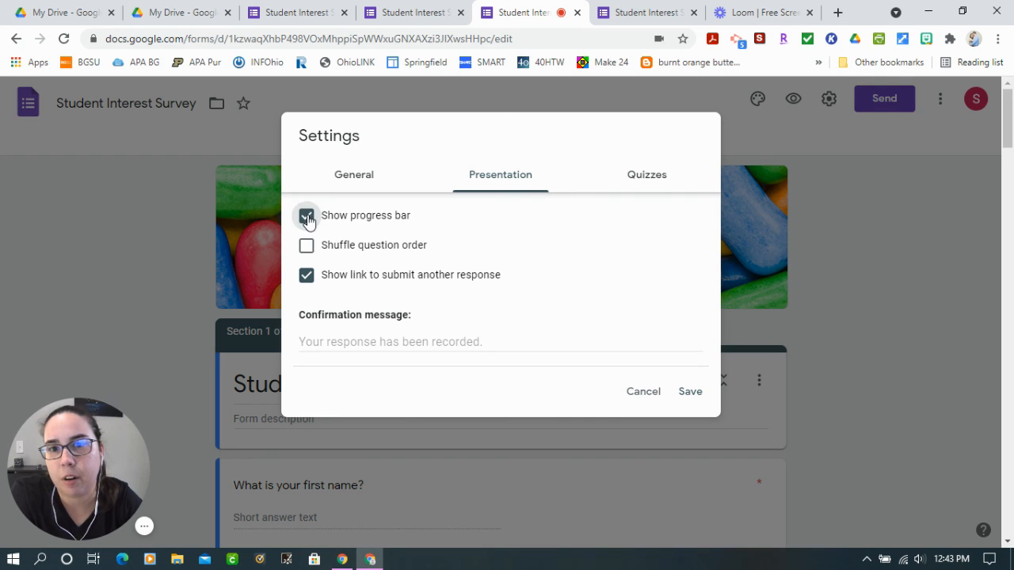
{"action": "left_click", "coordinate": [306, 217]}
{"action": "left_click", "coordinate": [307, 246]}
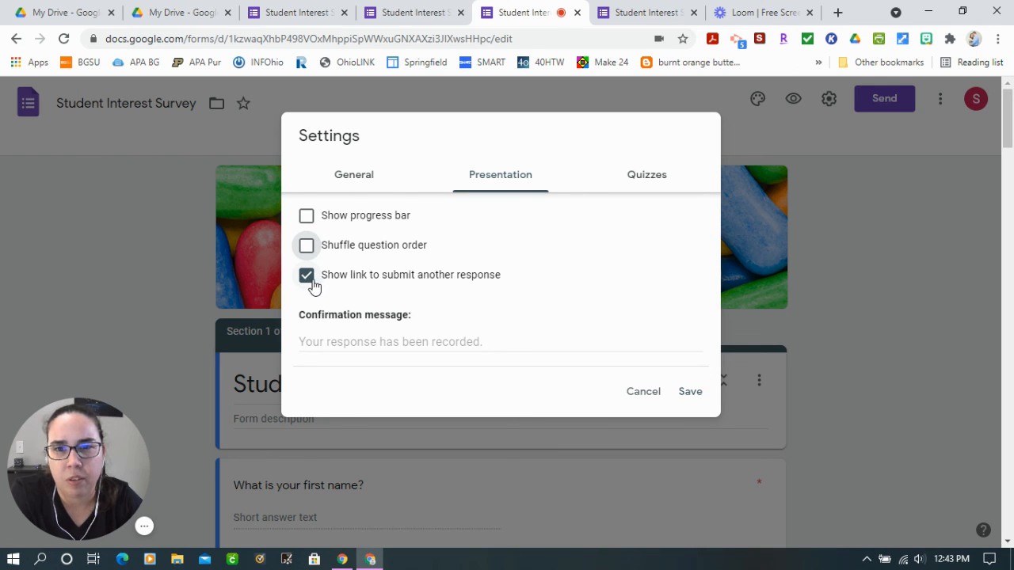
{"action": "left_click", "coordinate": [352, 178]}
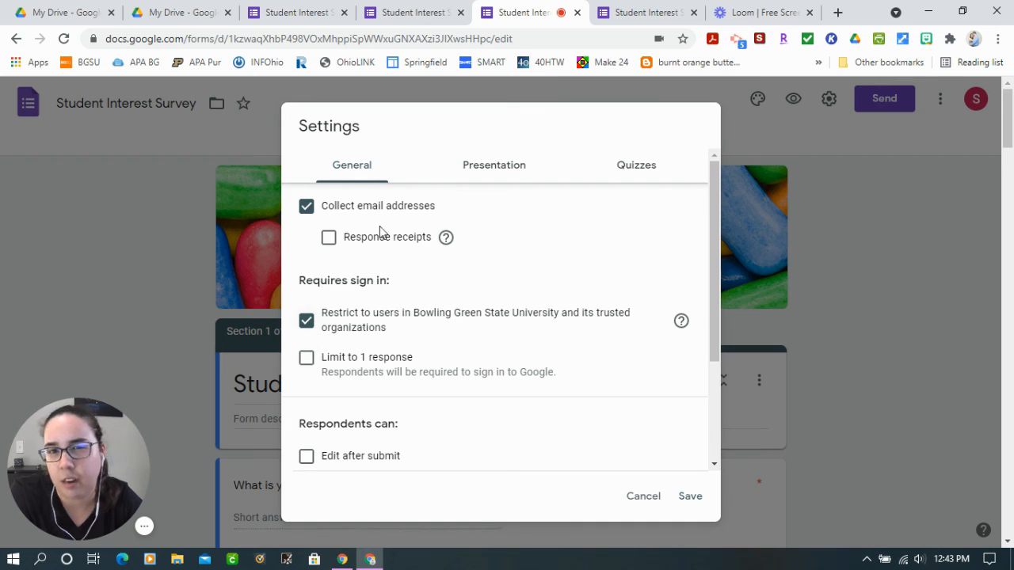
Set the form's confirmation message to "Thank you for filling out the student interest survey!!" in the presentation settings
{"action": "left_click", "coordinate": [494, 164]}
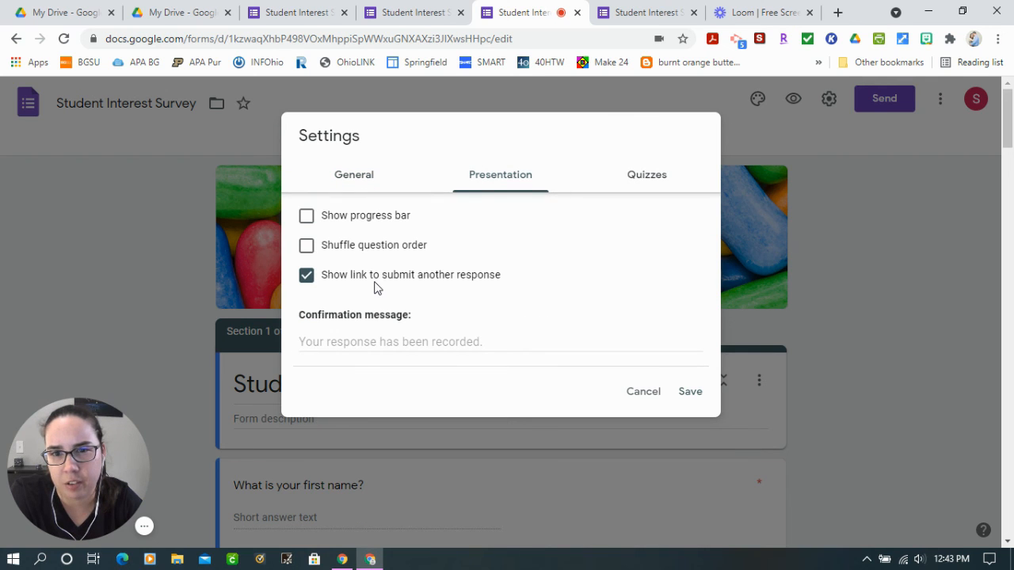
{"action": "left_click", "coordinate": [348, 343]}
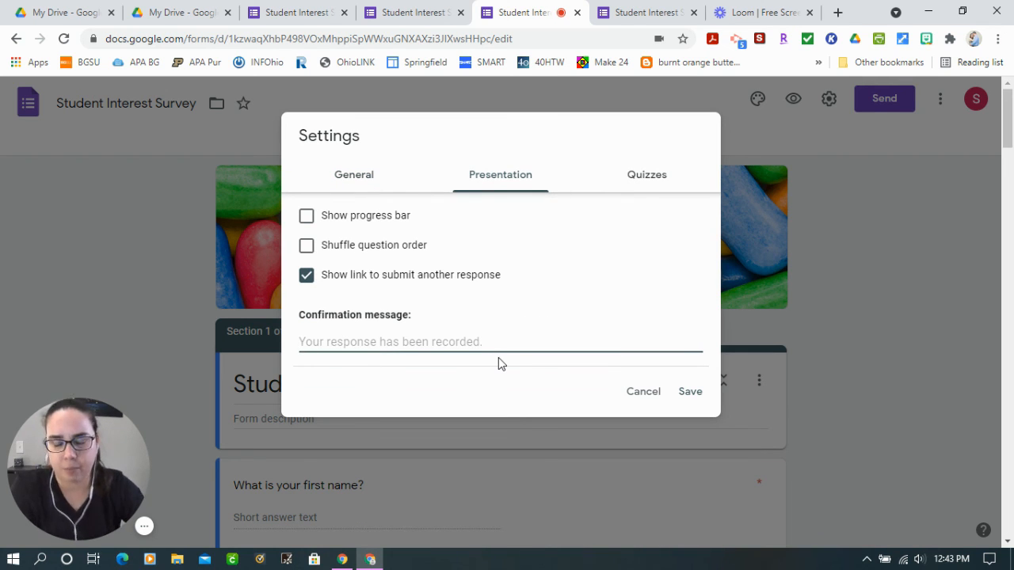
{"action": "type", "text": "Thank you for su"}
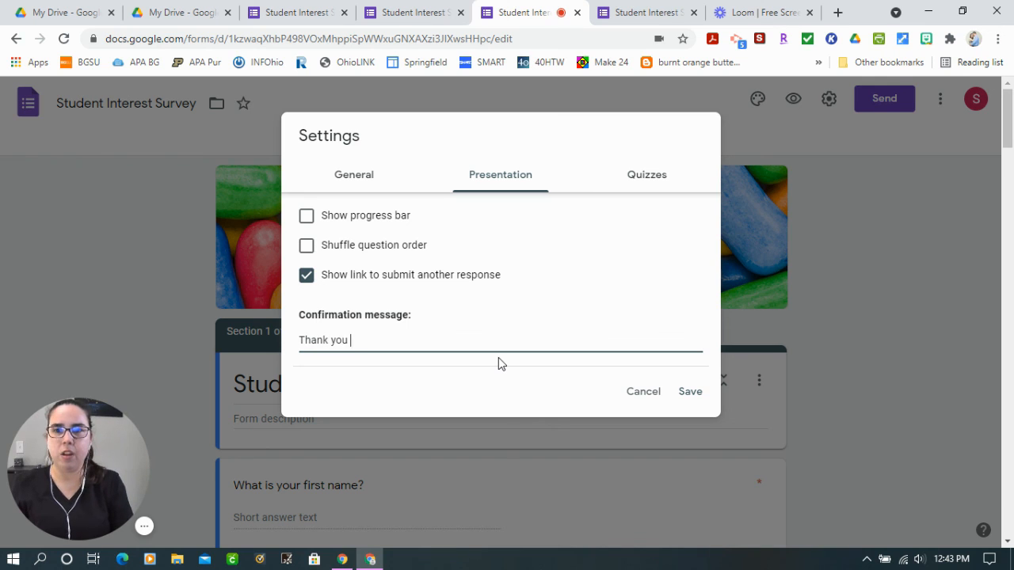
{"action": "key", "text": "BackSpace"}
{"action": "key", "text": "BackSpace"}
{"action": "type", "text": "filling our"}
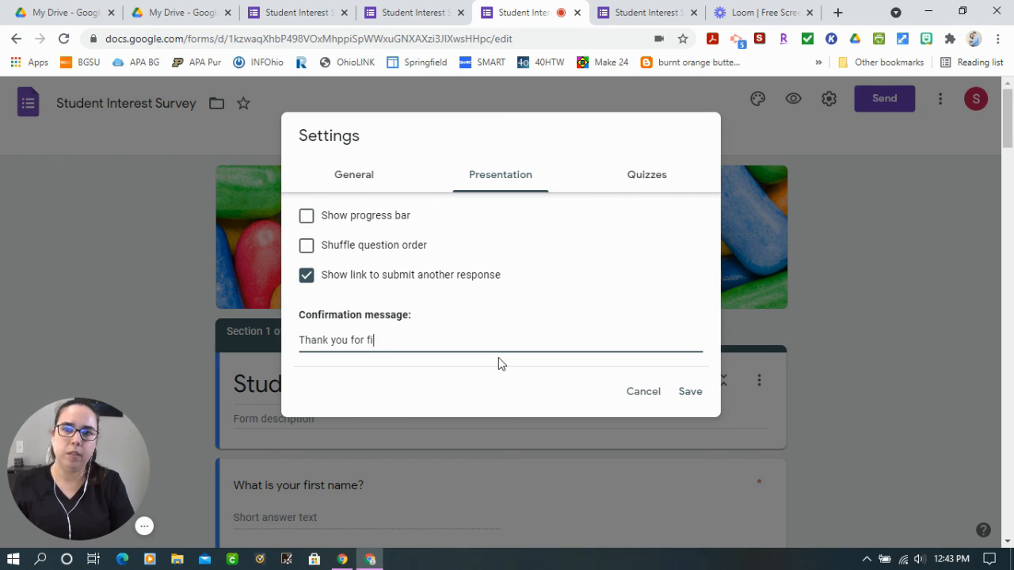
{"action": "key", "text": "BackSpace"}
{"action": "key", "text": "BackSpace"}
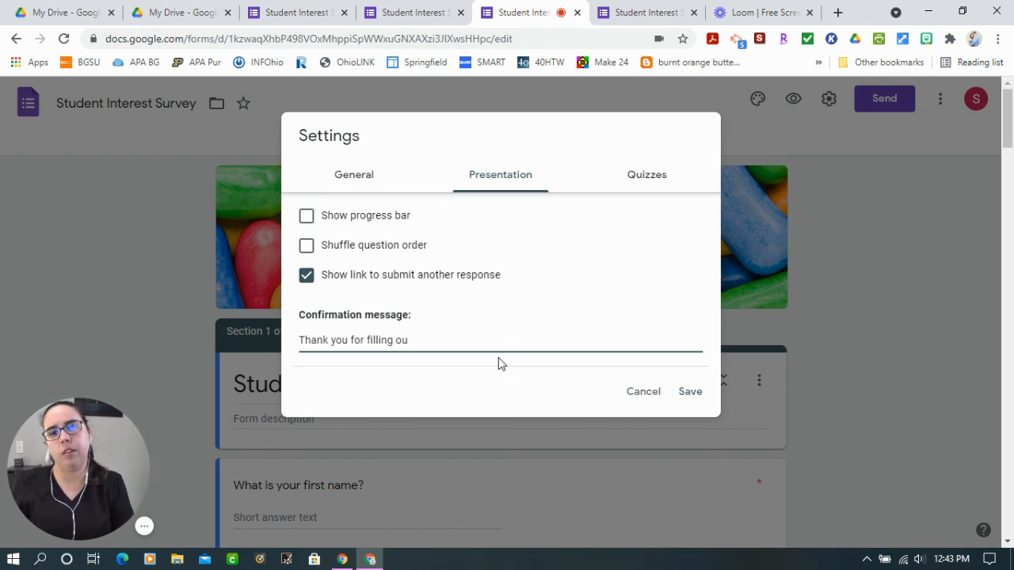
{"action": "type", "text": "t the student interes"}
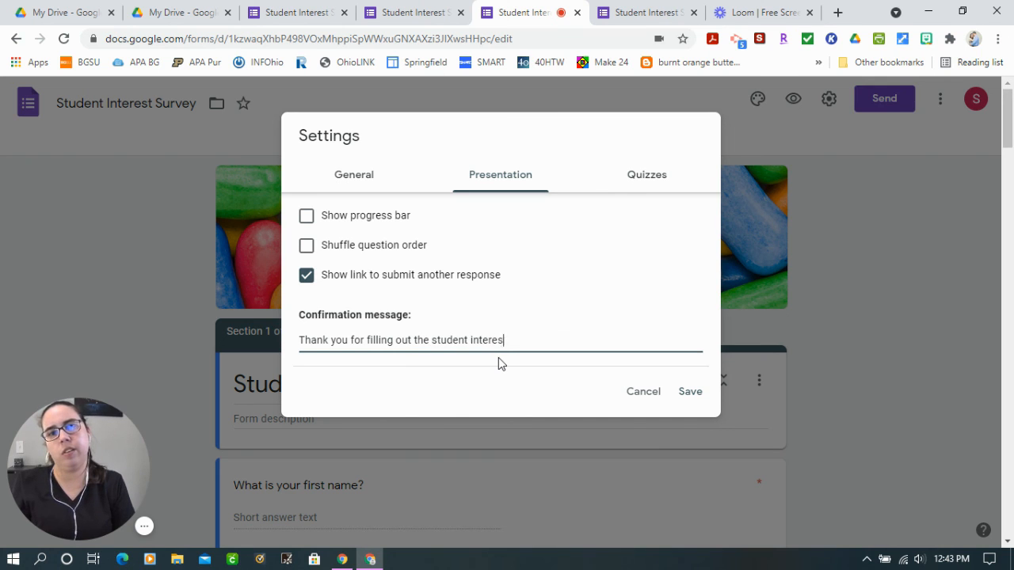
{"action": "type", "text": "t"}
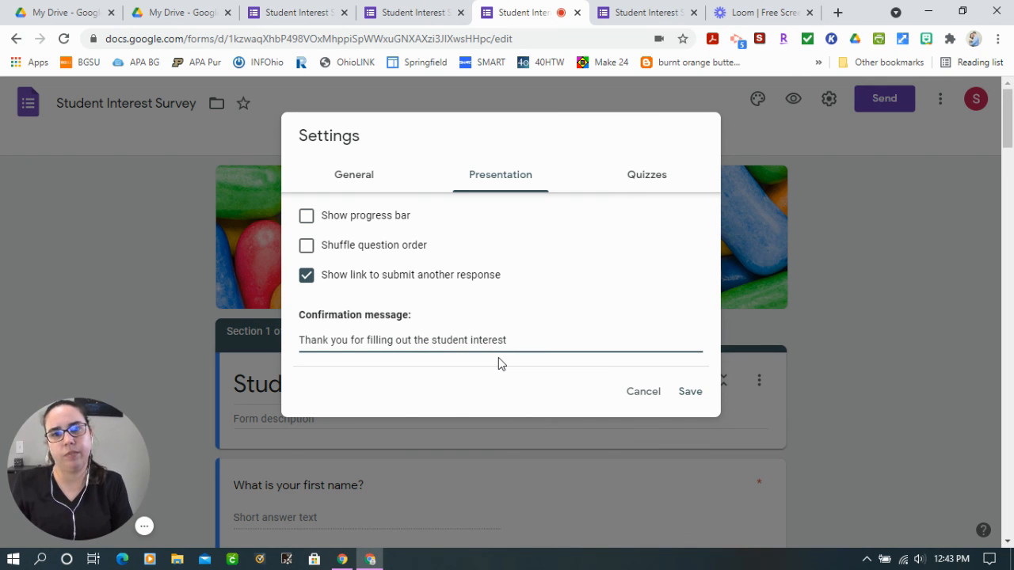
{"action": "type", "text": " fursurvey!!"}
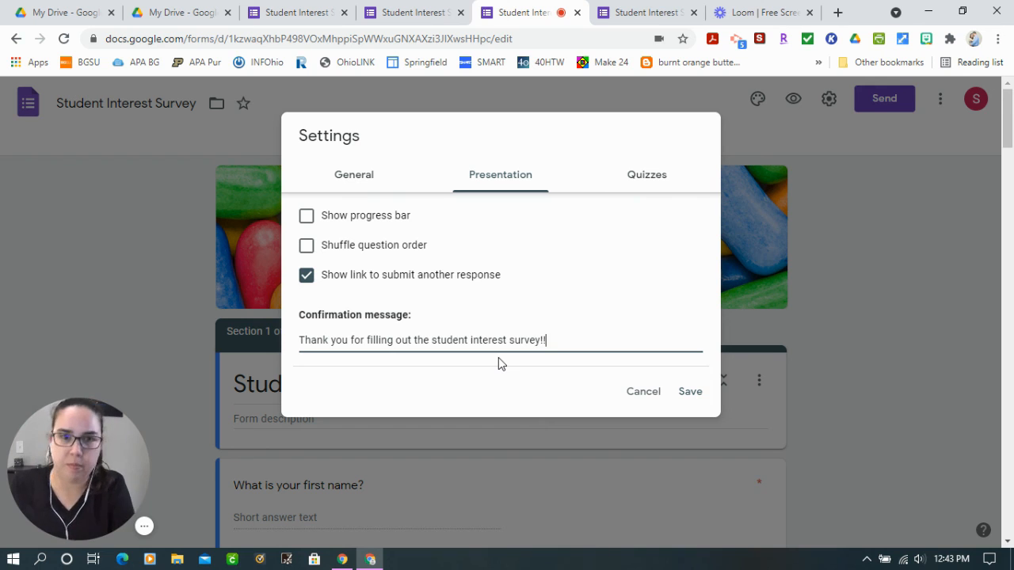
Review the quiz options without making the form a quiz, and save the form settings
{"action": "left_click", "coordinate": [644, 182]}
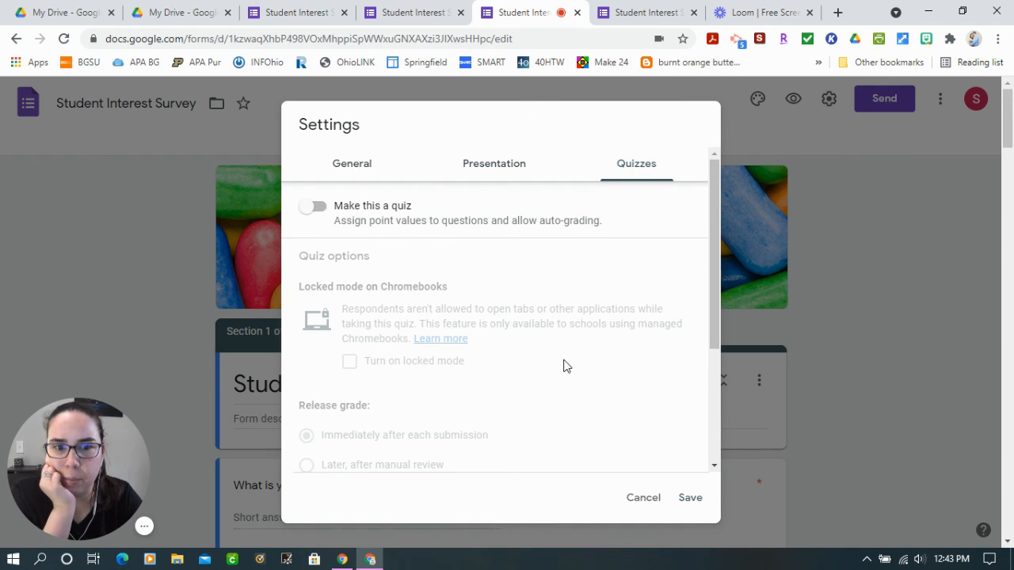
{"action": "scroll", "coordinate": [602, 412], "scroll_direction": "down", "scroll_amount": 5}
{"action": "left_click", "coordinate": [690, 499]}
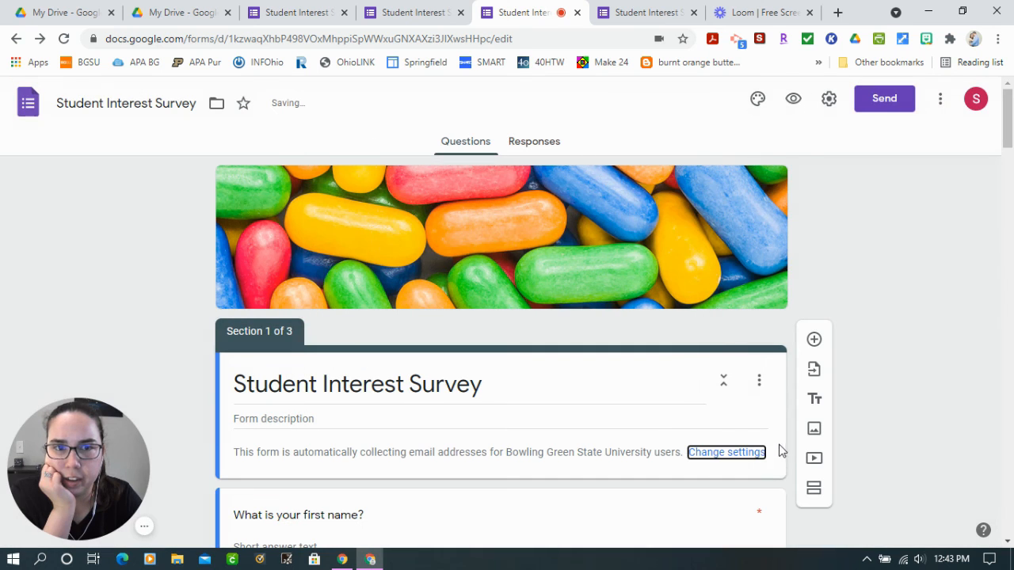
Preview the survey as a respondent and fill in the required first name and last name questions
{"action": "left_click", "coordinate": [794, 101]}
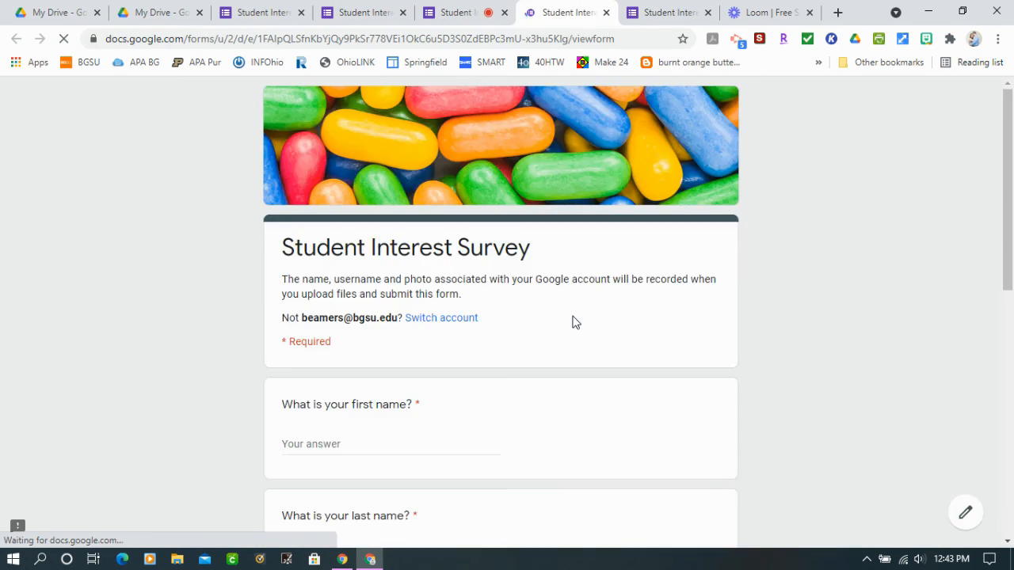
{"action": "left_click", "coordinate": [344, 448]}
{"action": "type", "text": "Sara"}
{"action": "scroll", "coordinate": [346, 448], "scroll_direction": "down", "scroll_amount": 2}
{"action": "left_click", "coordinate": [362, 410]}
{"action": "type", "text": "B"}
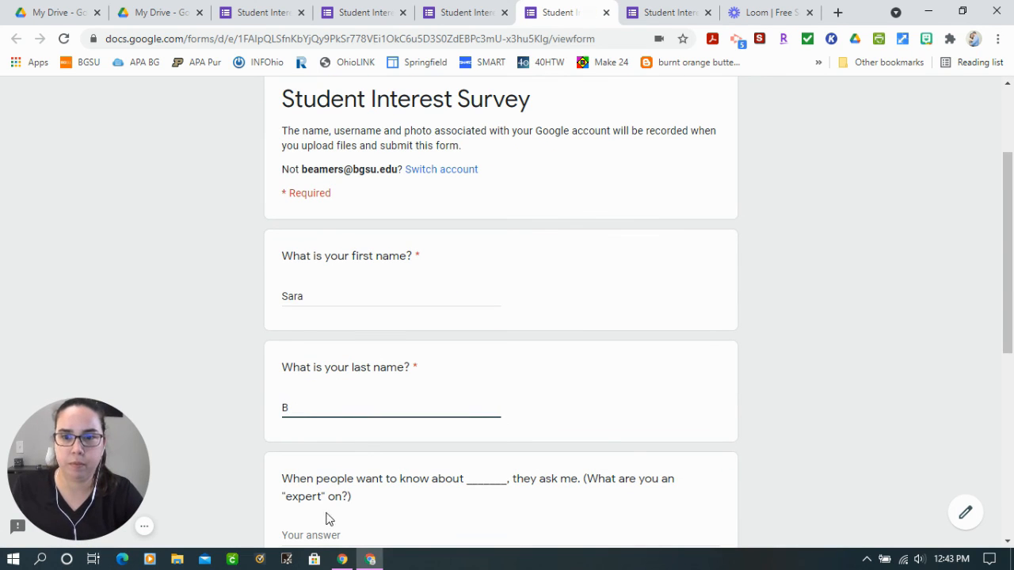
Answer the "expert" question with Teaching, choose Laptop and Chromebook as home technology, and continue to the Subject Area Questions
{"action": "left_click", "coordinate": [326, 523]}
{"action": "type", "text": "Teaching"}
{"action": "scroll", "coordinate": [525, 503], "scroll_direction": "down", "scroll_amount": 5}
{"action": "left_click", "coordinate": [290, 295]}
{"action": "left_click", "coordinate": [289, 322]}
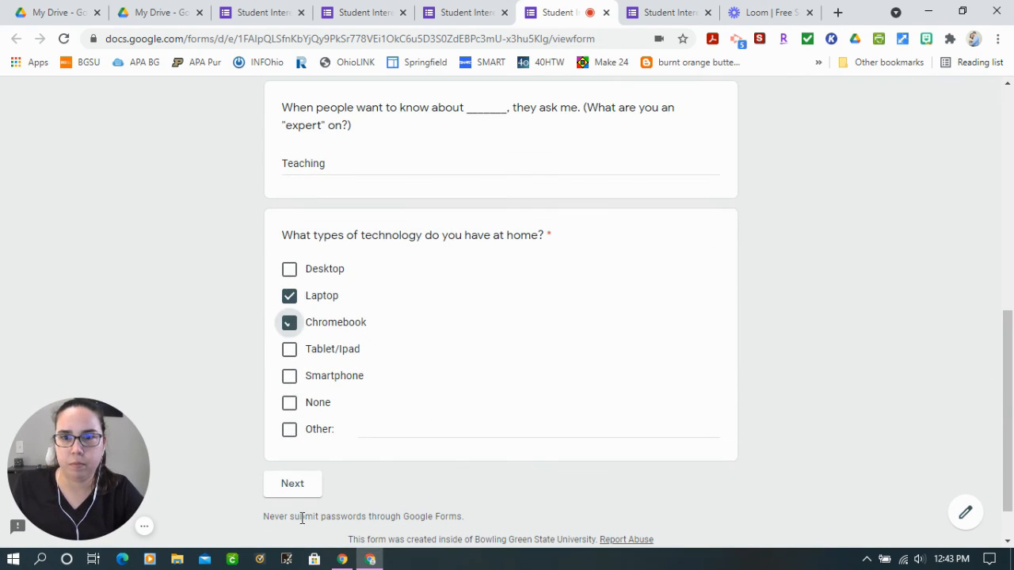
{"action": "left_click", "coordinate": [293, 485]}
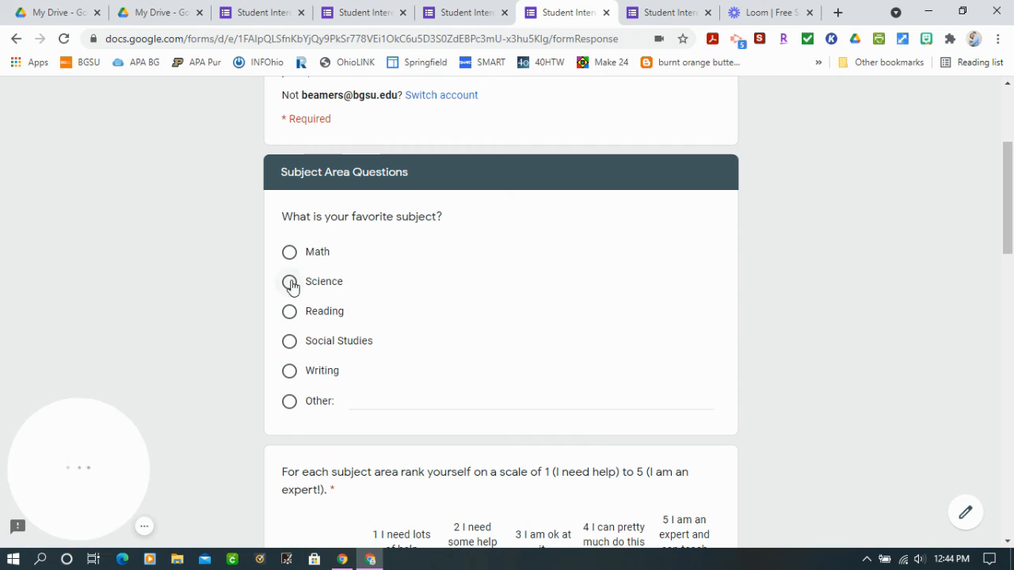
Answer the favorite subject with Other "ALL" and rate all six subjects, Writing through Technology, as 5 (expert who can teach others)
{"action": "left_click", "coordinate": [290, 401]}
{"action": "type", "text": "ALL"}
{"action": "scroll", "coordinate": [428, 383], "scroll_direction": "down", "scroll_amount": 3}
{"action": "left_click", "coordinate": [684, 321]}
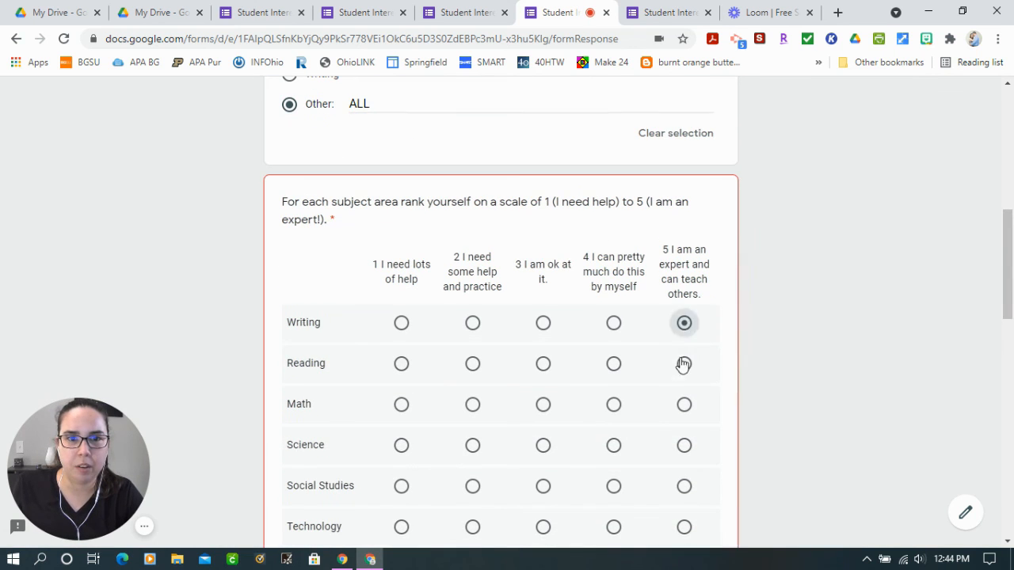
{"action": "left_click", "coordinate": [684, 362]}
{"action": "left_click", "coordinate": [684, 403]}
{"action": "left_click", "coordinate": [684, 444]}
{"action": "left_click", "coordinate": [684, 484]}
{"action": "left_click", "coordinate": [684, 525]}
Answer Yes to parents reading books for themselves, and select the Realistic Fiction, Historical texts and Mystery genres
{"action": "scroll", "coordinate": [346, 358], "scroll_direction": "down", "scroll_amount": 4}
{"action": "left_click", "coordinate": [347, 358]}
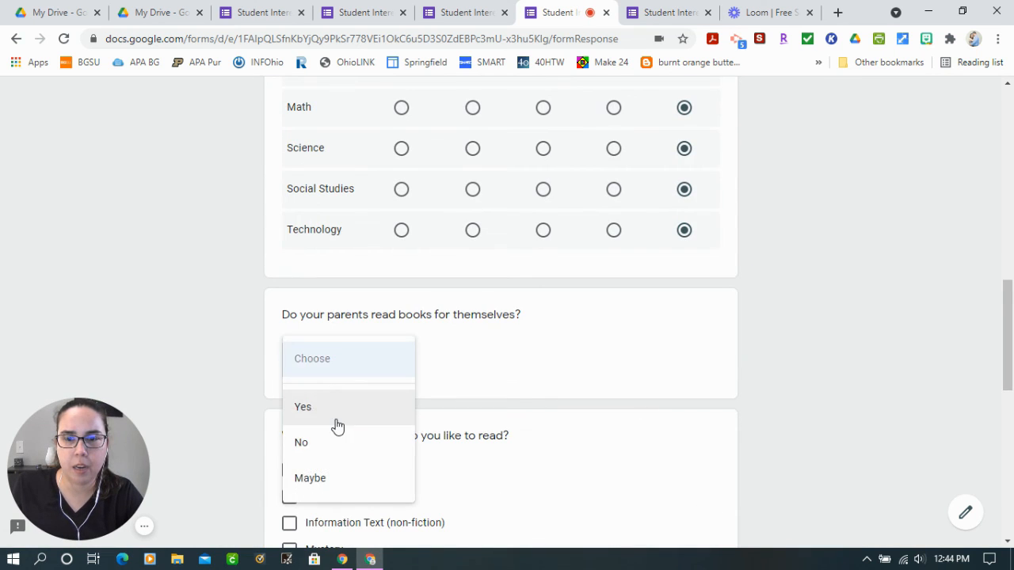
{"action": "left_click", "coordinate": [336, 423]}
{"action": "scroll", "coordinate": [367, 357], "scroll_direction": "down", "scroll_amount": 2}
{"action": "left_click", "coordinate": [289, 320]}
{"action": "scroll", "coordinate": [300, 492], "scroll_direction": "down", "scroll_amount": 1}
{"action": "scroll", "coordinate": [300, 493], "scroll_direction": "down", "scroll_amount": 1}
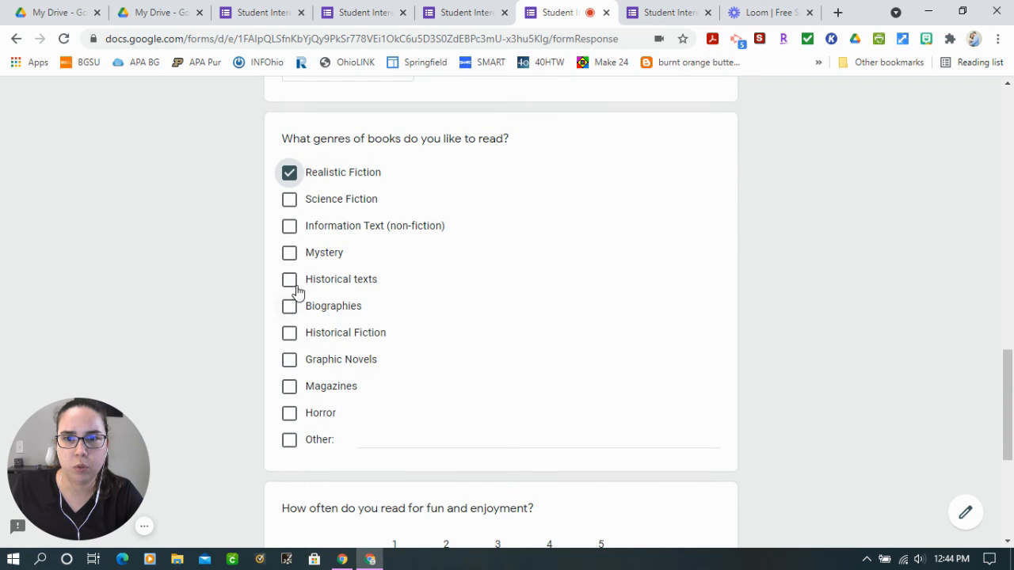
{"action": "left_click", "coordinate": [289, 280]}
{"action": "left_click", "coordinate": [289, 253]}
Rate reading for fun and enjoyment as 5 (Very often), skip the file upload, and continue to the final section
{"action": "scroll", "coordinate": [342, 457], "scroll_direction": "down", "scroll_amount": 1}
{"action": "scroll", "coordinate": [341, 457], "scroll_direction": "down", "scroll_amount": 3}
{"action": "left_click", "coordinate": [599, 281]}
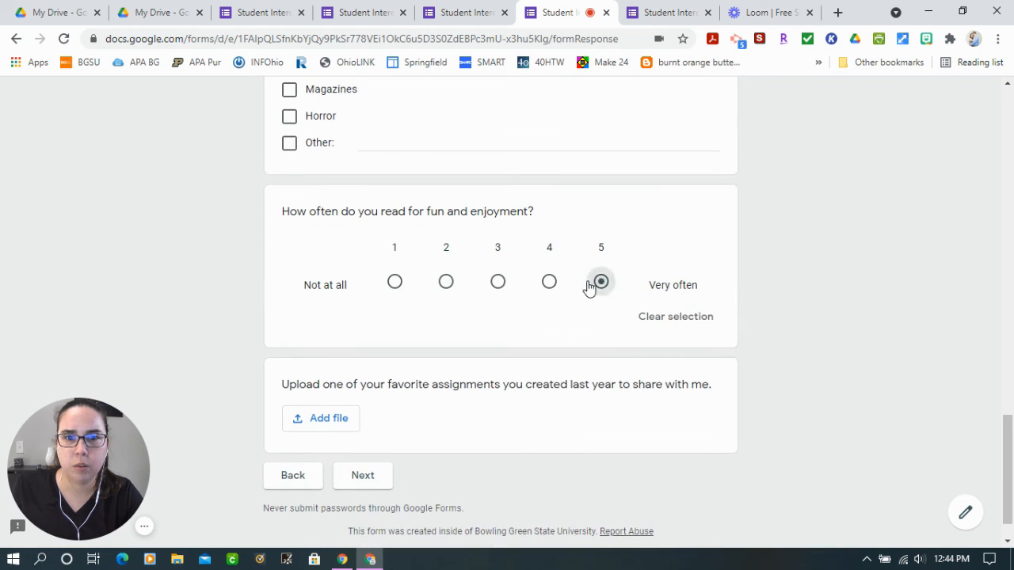
{"action": "scroll", "coordinate": [328, 386], "scroll_direction": "down", "scroll_amount": 1}
{"action": "left_click", "coordinate": [362, 427]}
Choose the Green zone, enter "You are awesome!" as the thing to share, and submit the survey response
{"action": "scroll", "coordinate": [520, 381], "scroll_direction": "down", "scroll_amount": 5}
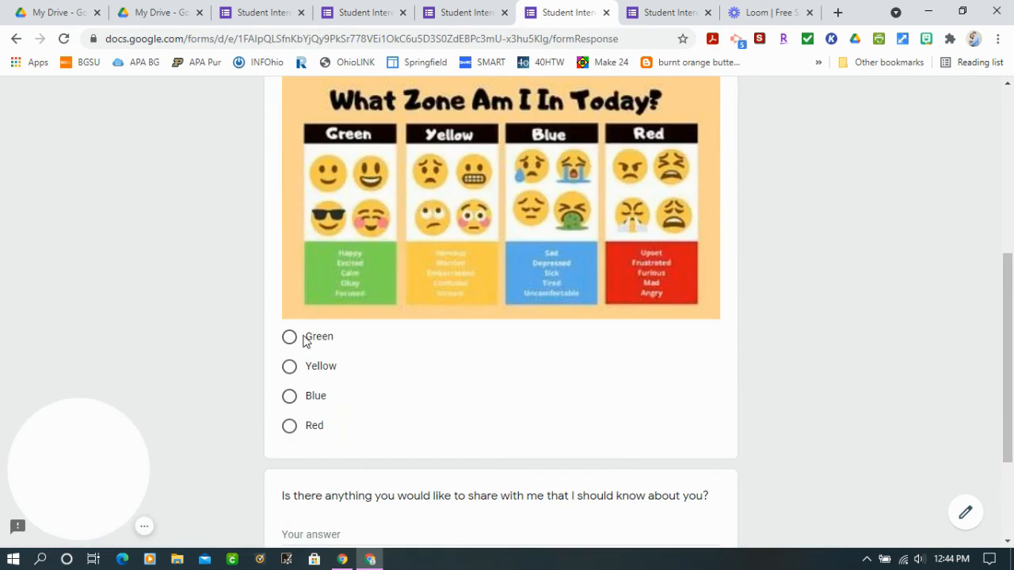
{"action": "left_click", "coordinate": [304, 337]}
{"action": "scroll", "coordinate": [554, 400], "scroll_direction": "down", "scroll_amount": 2}
{"action": "left_click", "coordinate": [610, 372]}
{"action": "type", "text": "You"}
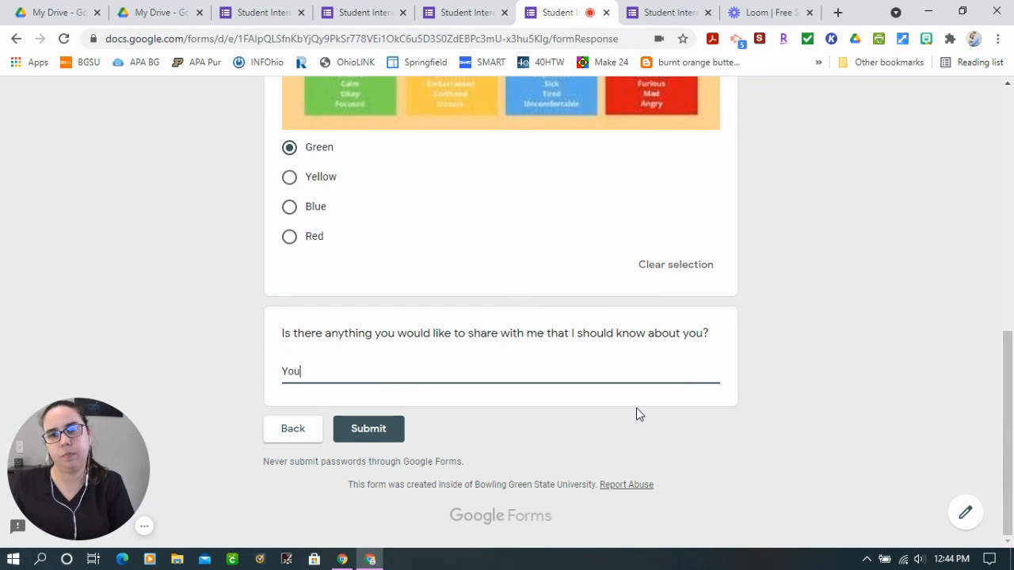
{"action": "type", "text": " are awesome!"}
{"action": "left_click", "coordinate": [379, 430]}
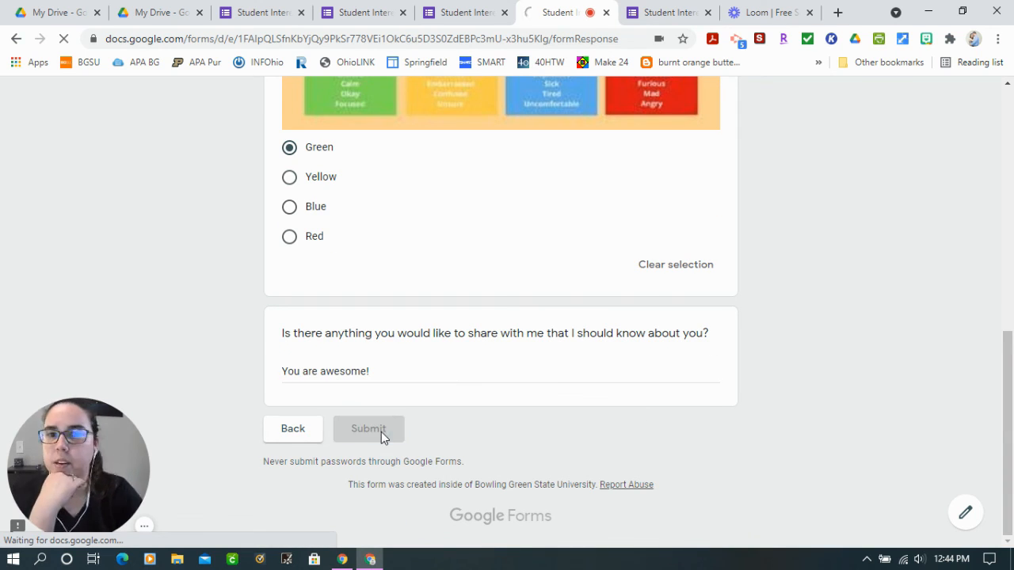